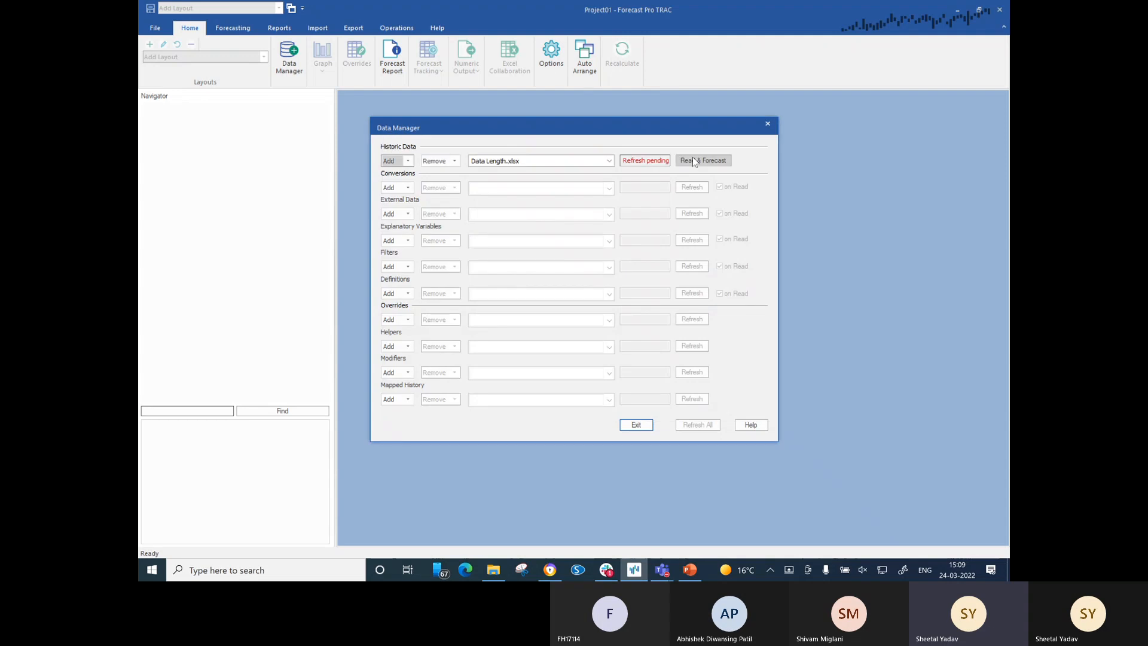
Read and forecast the Data Length.xlsx historic data, and close the Data Manager.
click(700, 159)
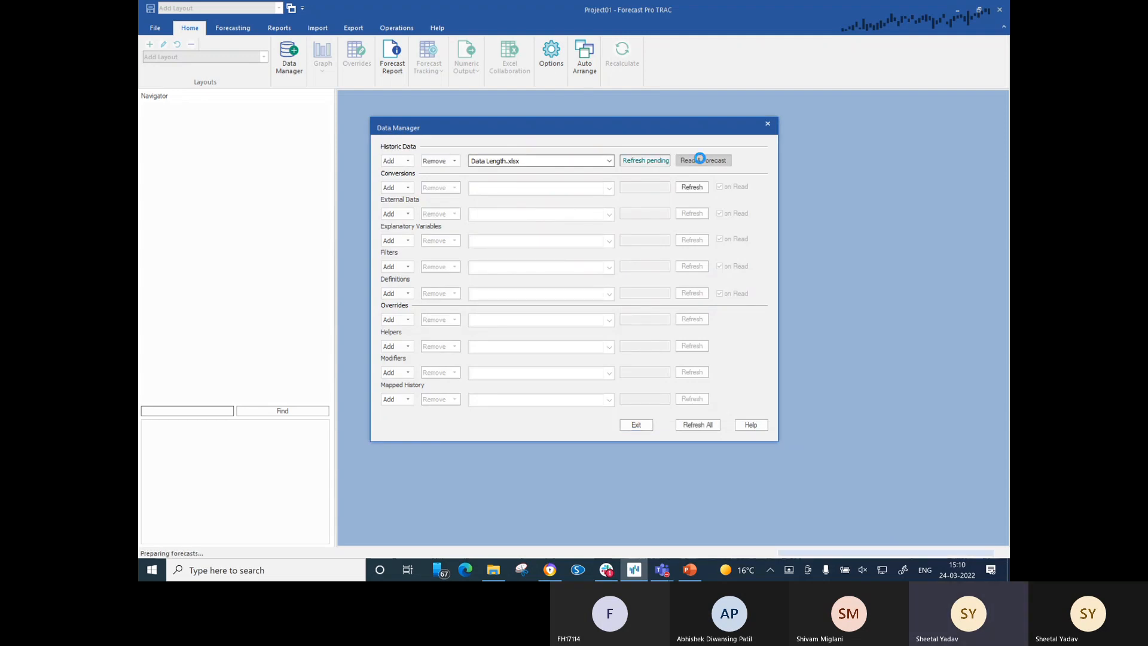
click(768, 124)
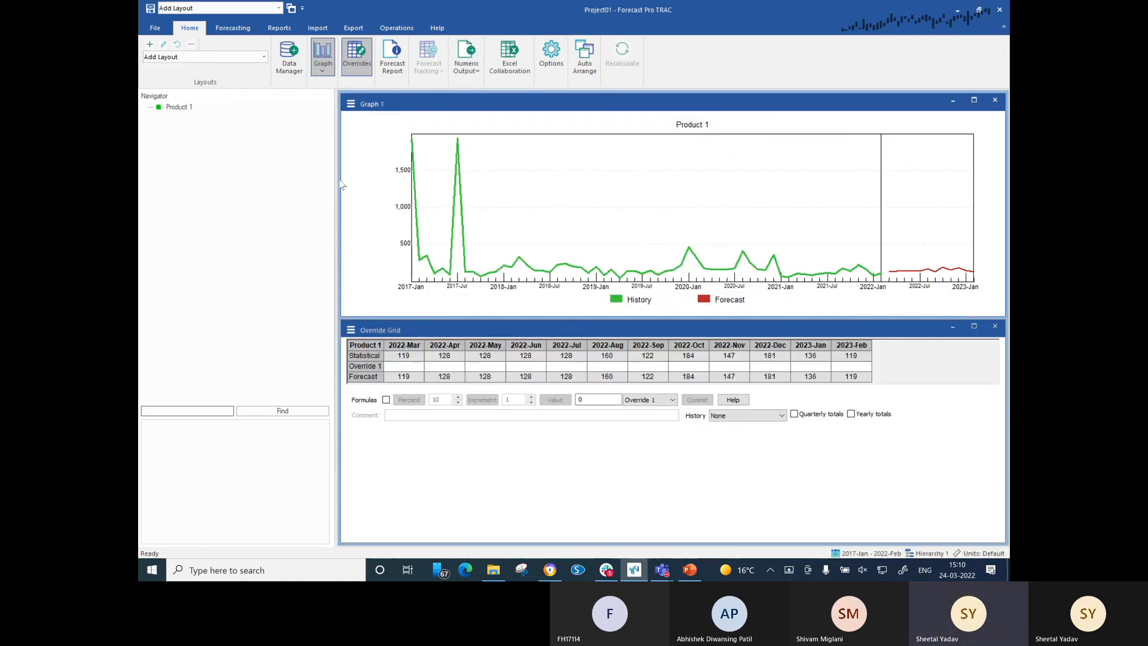
Show the fitted values on the Product 1 graph.
mouse_move(459, 138)
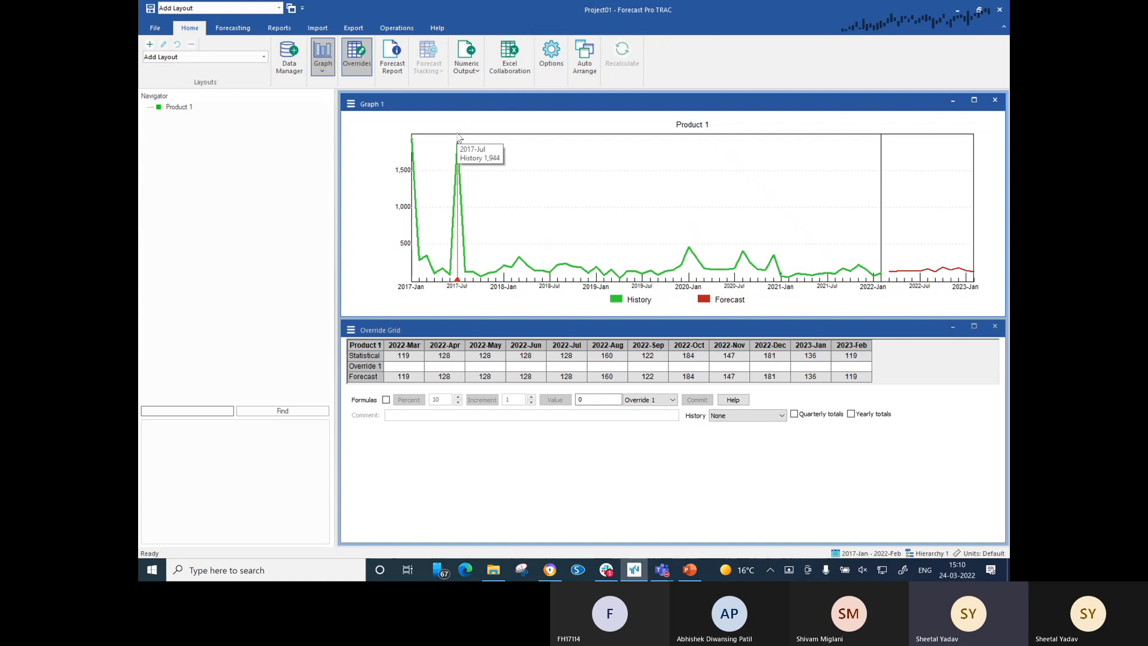
right_click(519, 203)
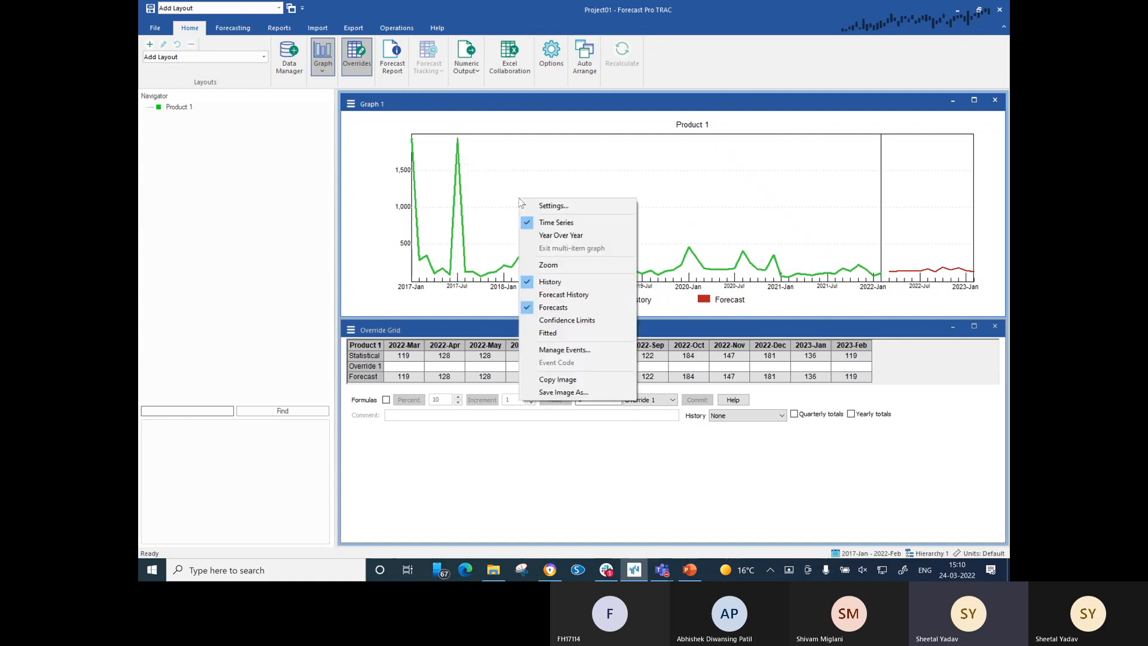
click(555, 339)
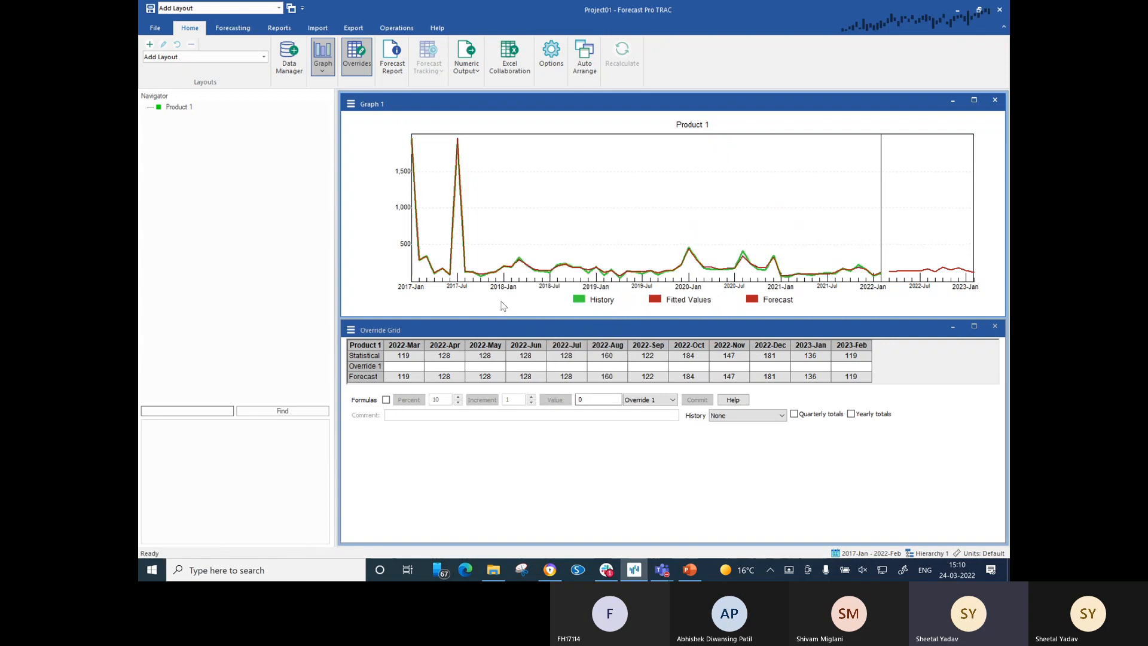
Exclude machine learning from expert selection in the performance options and accept the reforecast.
click(250, 28)
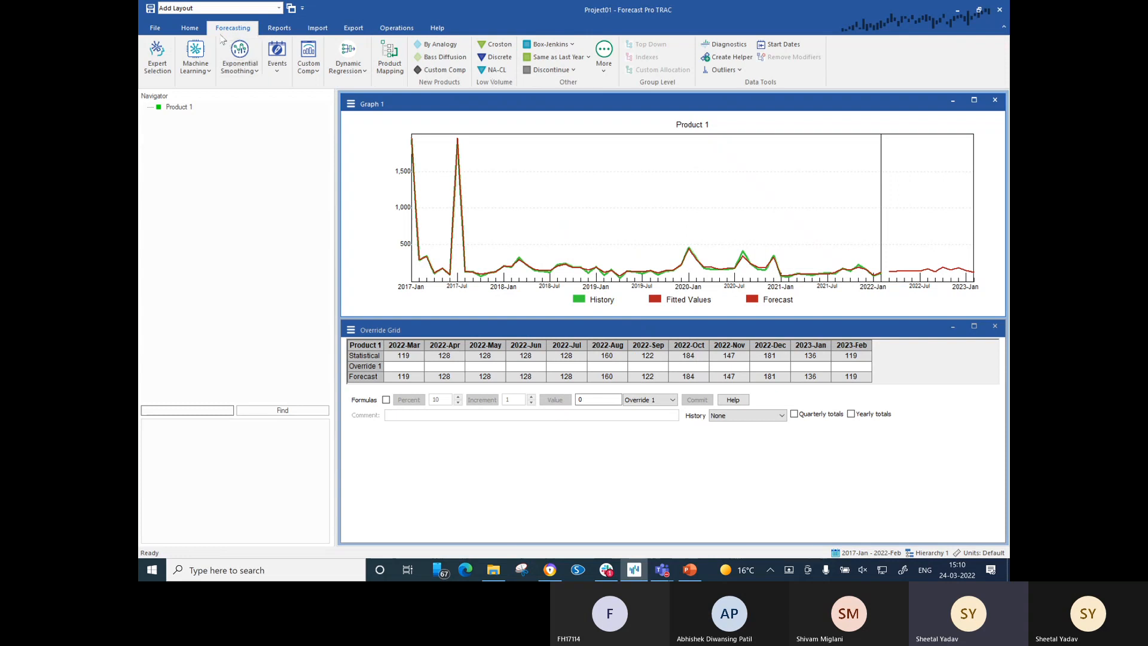
click(190, 27)
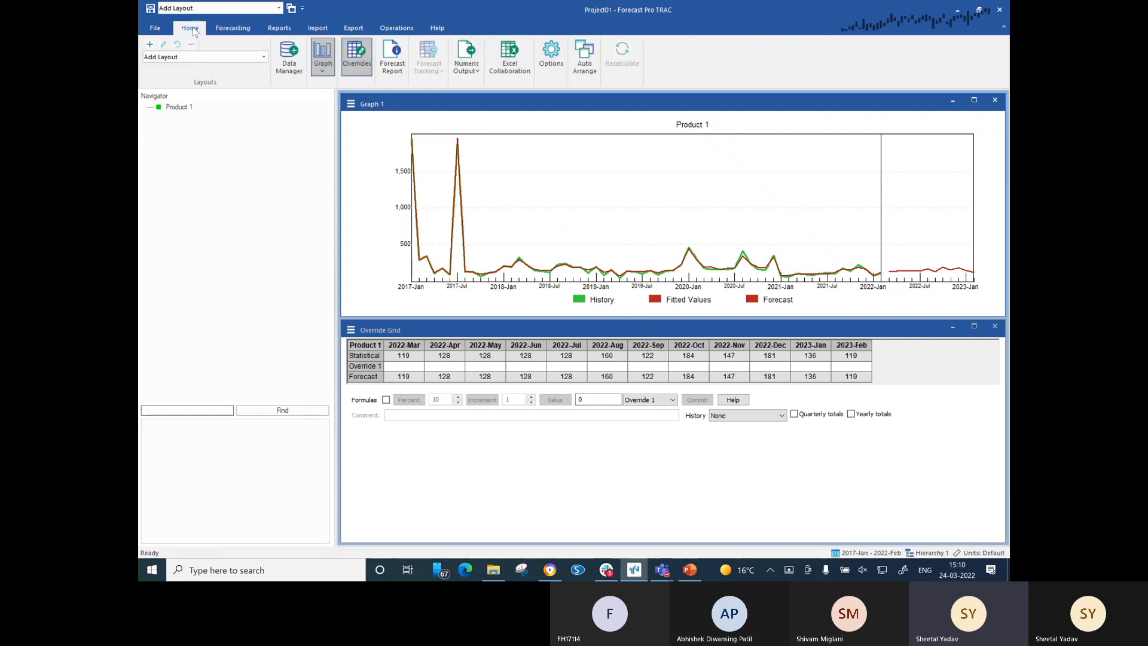
click(556, 60)
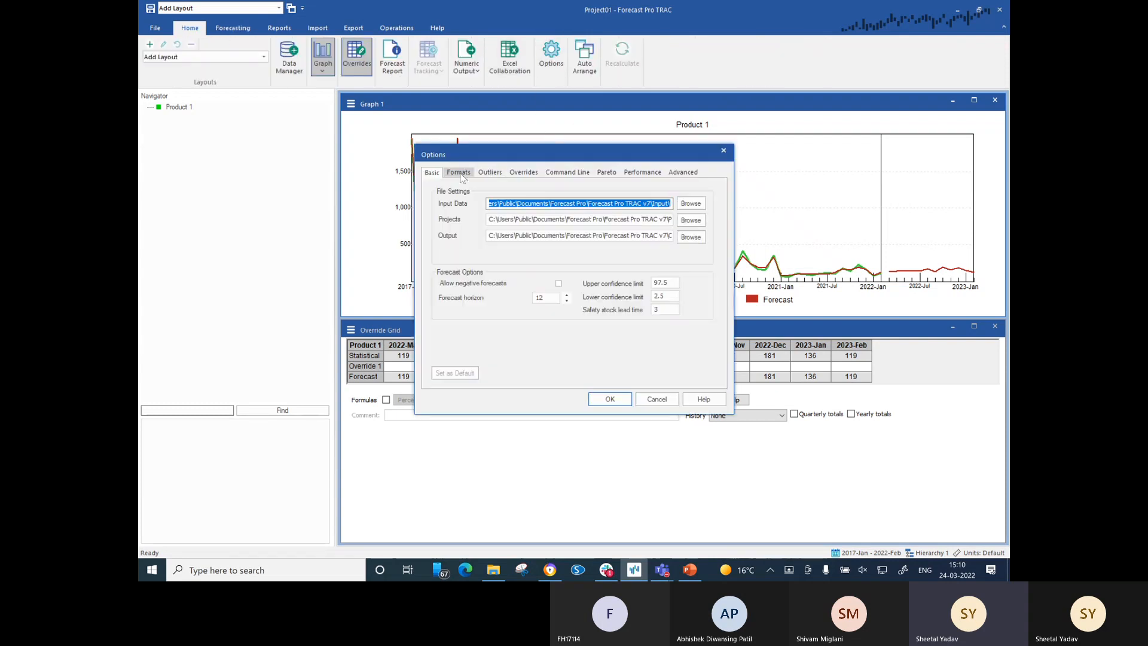
click(682, 173)
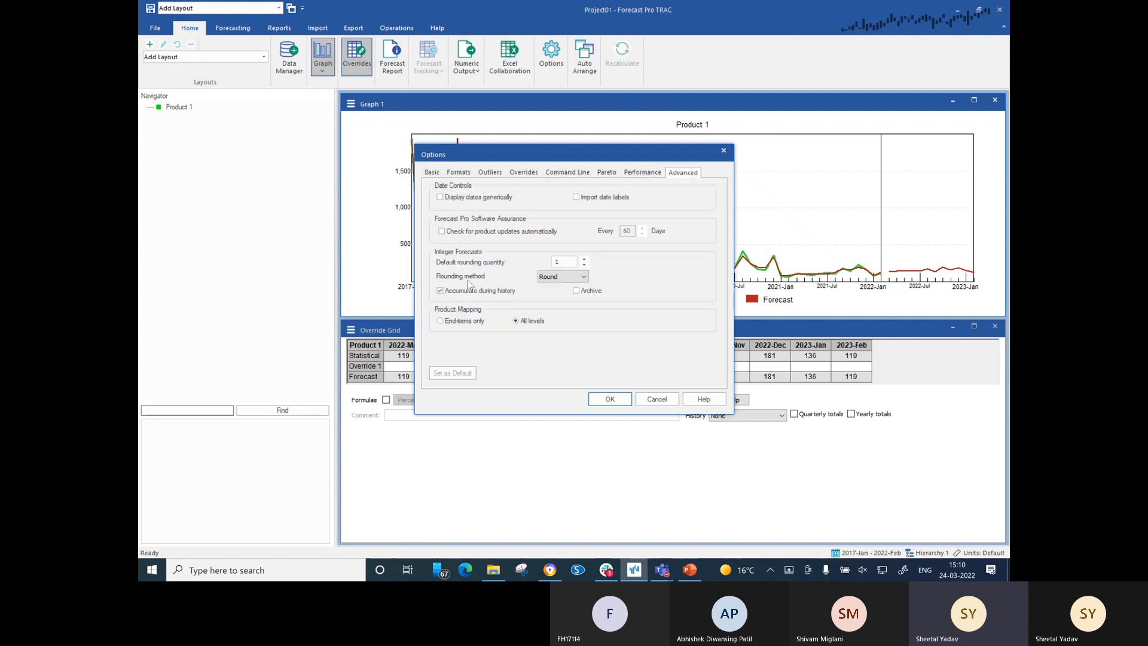
click(644, 172)
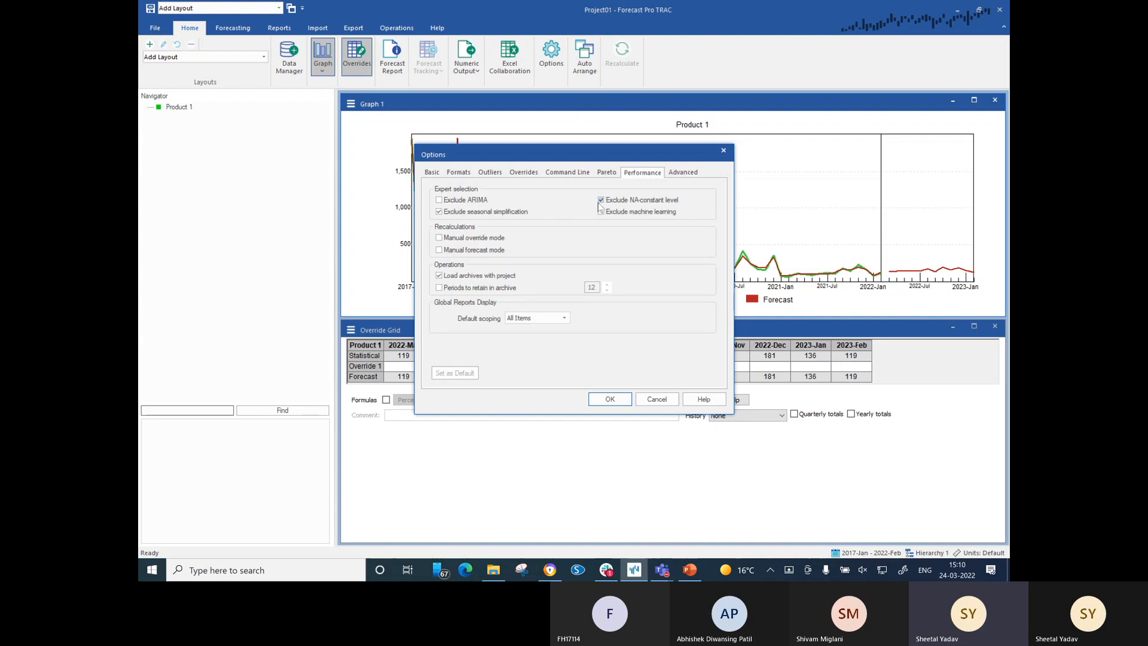
click(601, 213)
click(610, 405)
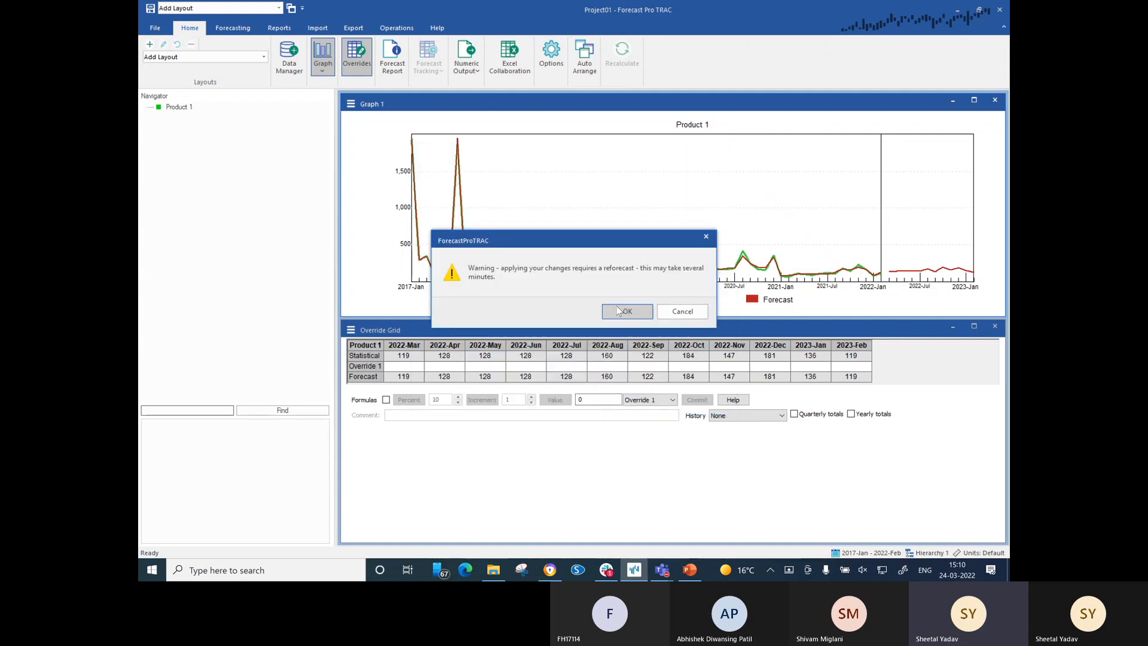
click(619, 311)
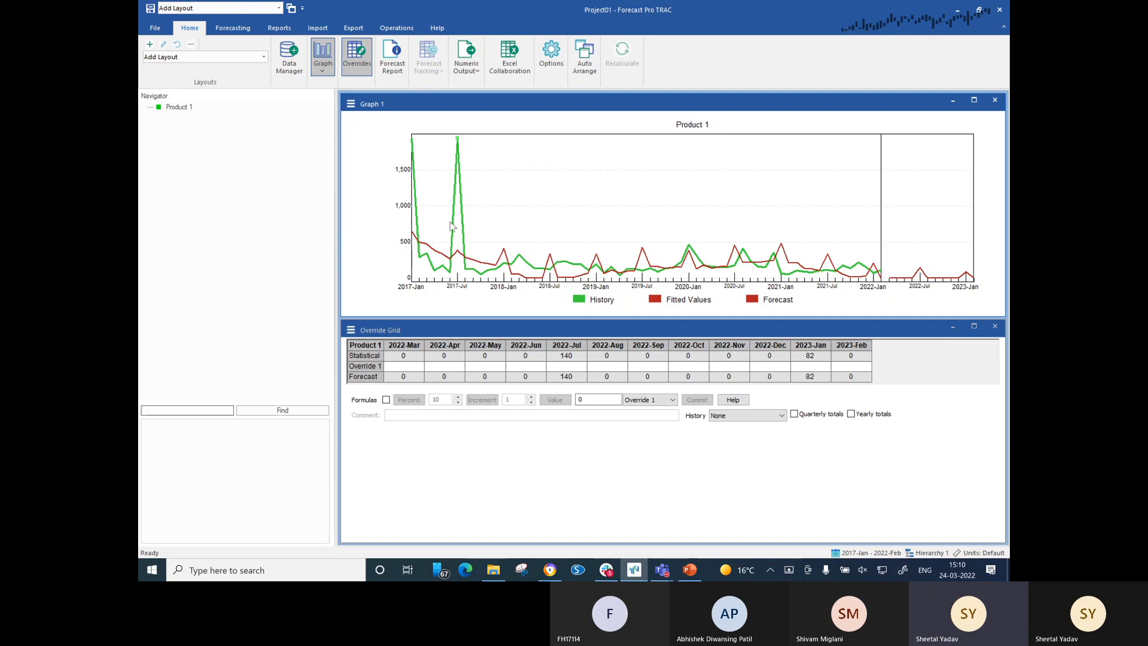
Hide the fitted values on the Product 1 graph, leaving only history and forecasts plotted.
mouse_move(458, 184)
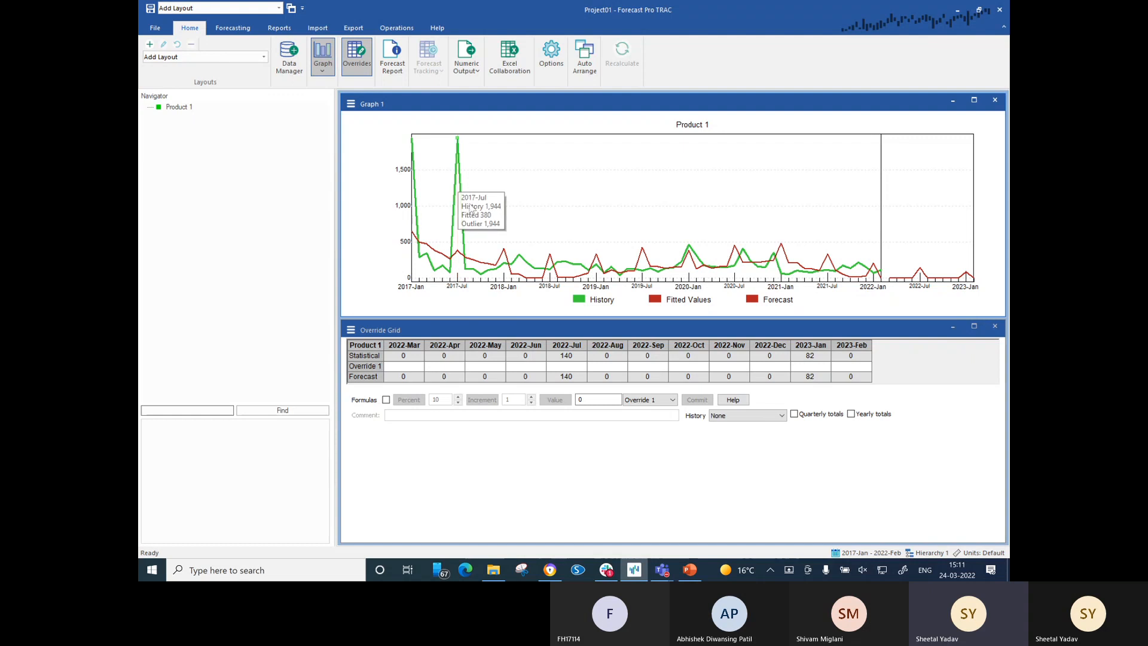
mouse_move(462, 204)
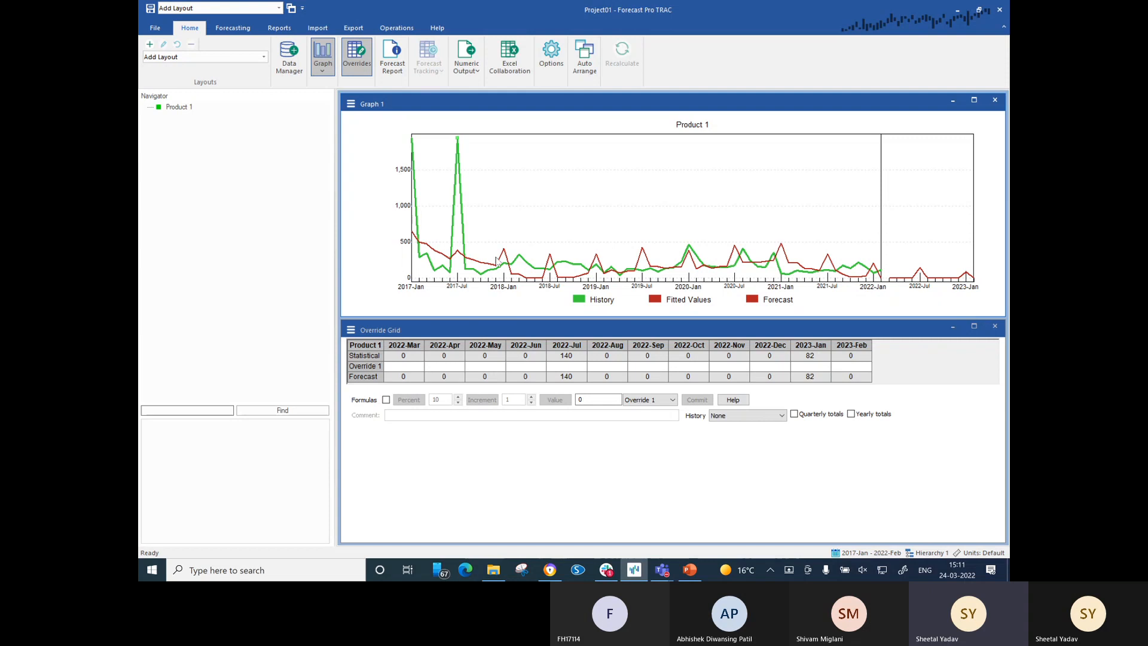
mouse_move(460, 228)
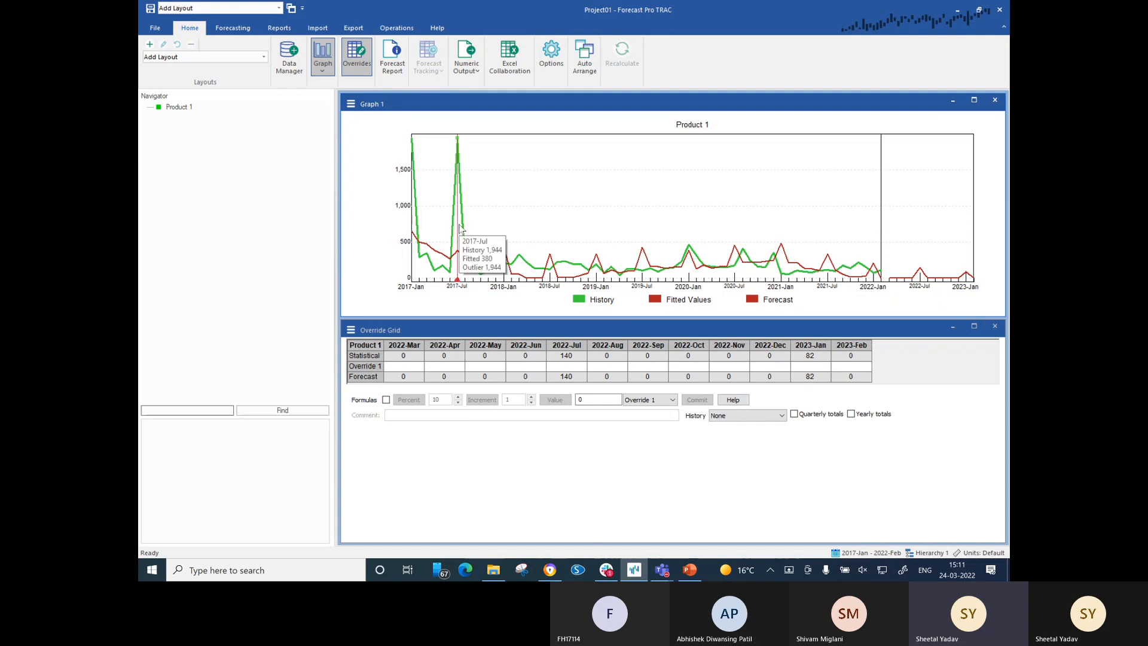
click(251, 29)
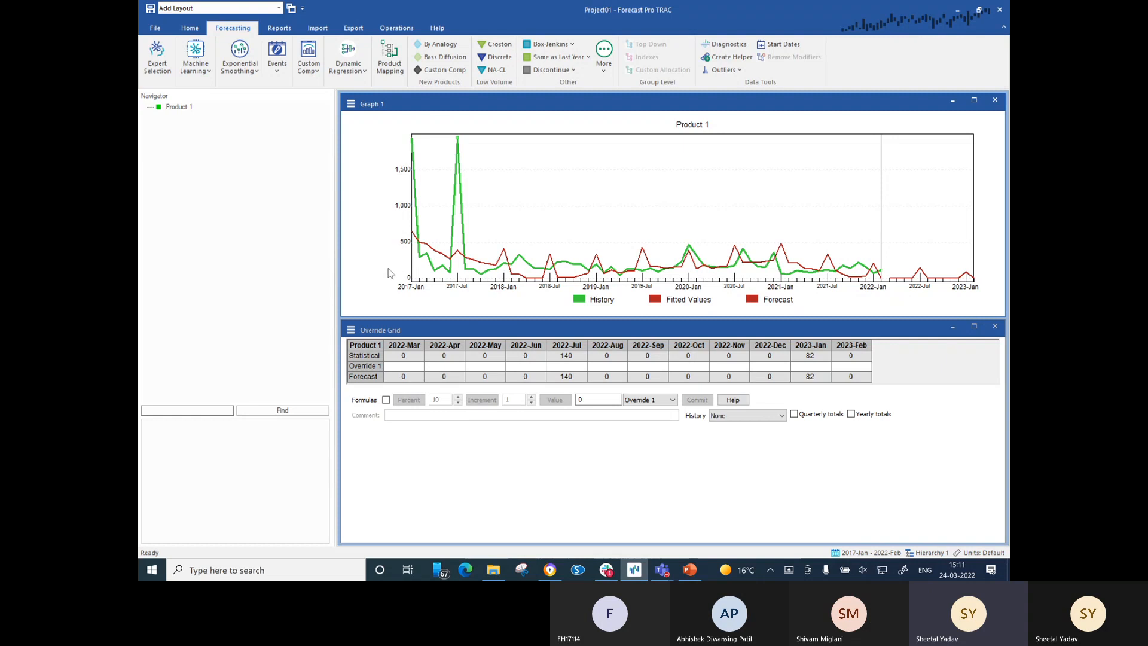
right_click(546, 212)
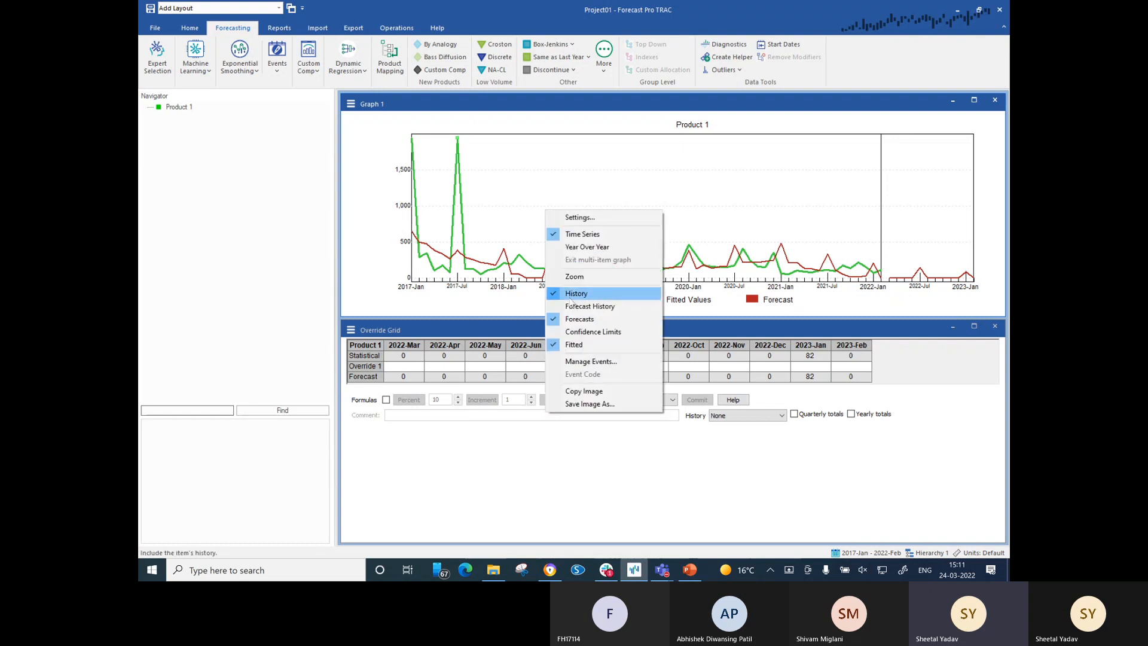
click(569, 346)
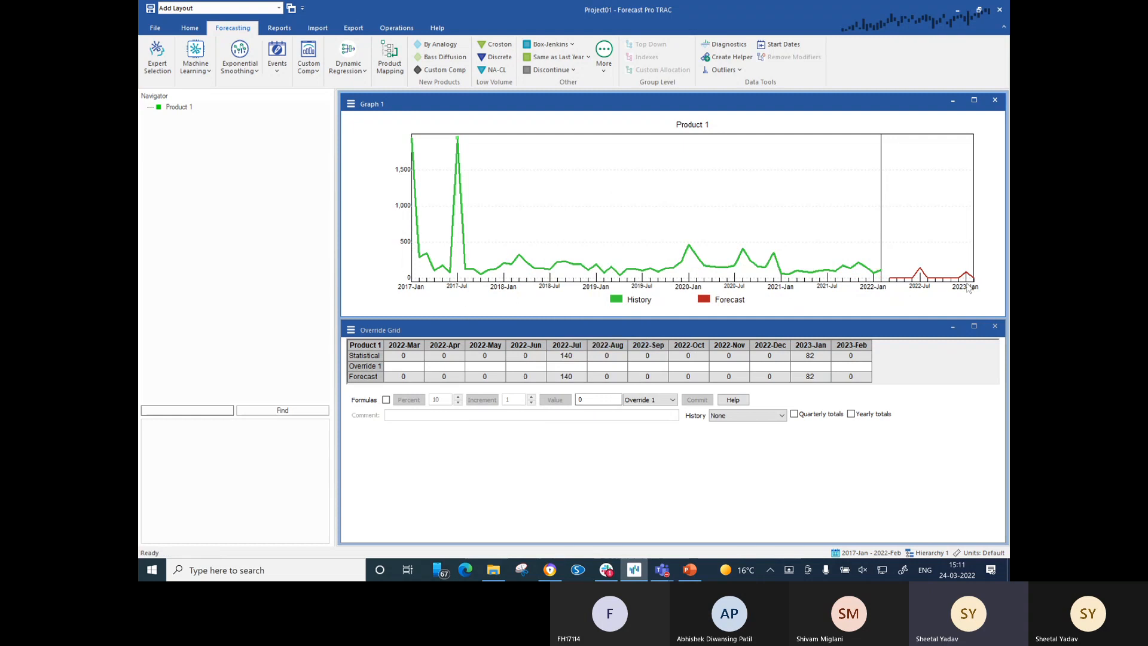
Set Product 1's history start date to 2017-Aug, leaving the forecast start date option disabled.
click(772, 50)
drag(556, 241, 570, 426)
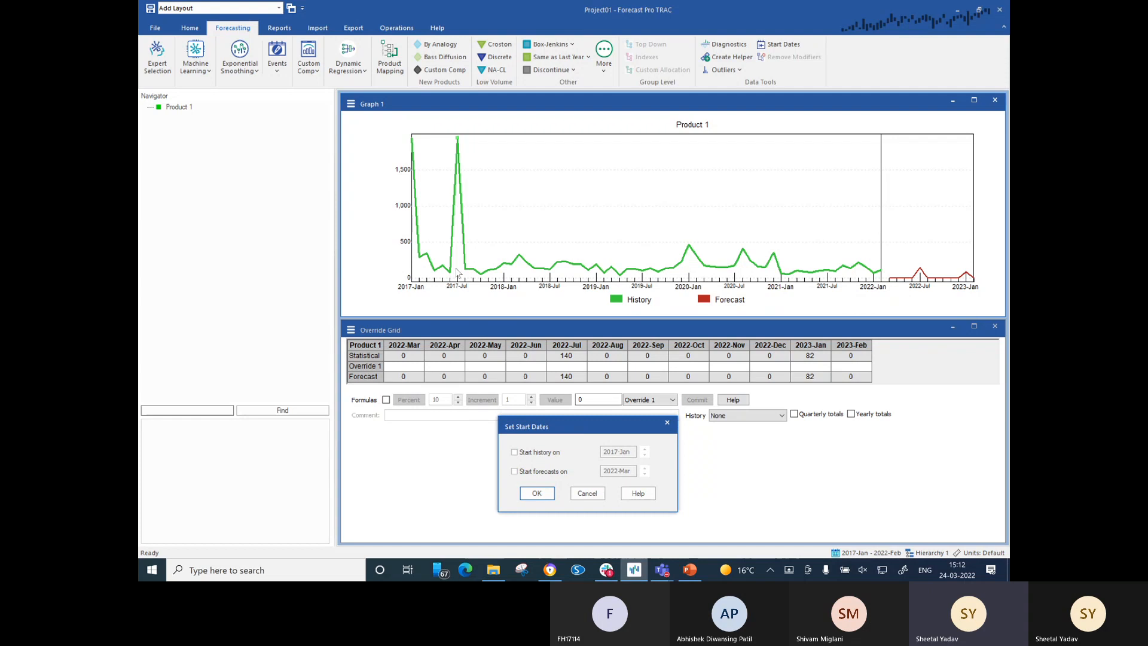
click(540, 454)
click(644, 449)
click(644, 449)
click(644, 450)
click(644, 449)
click(644, 449)
click(644, 449)
click(644, 449)
click(644, 449)
click(645, 456)
click(529, 497)
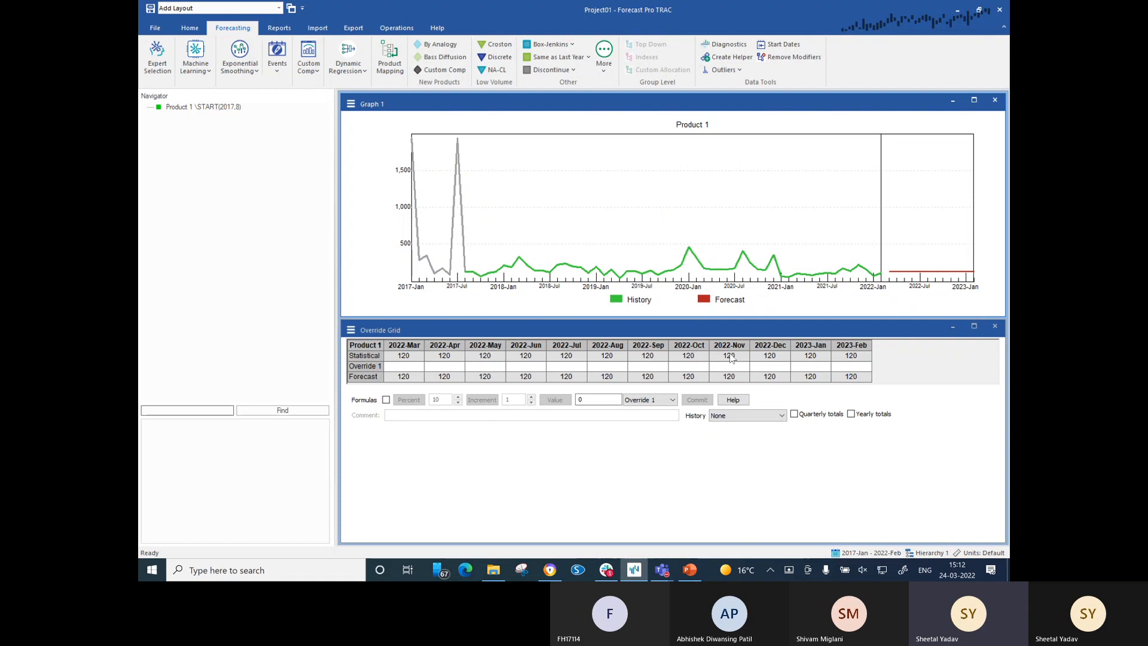
Display the history in the Override Grid as Year over year - color.
mouse_move(484, 246)
mouse_move(458, 205)
click(747, 415)
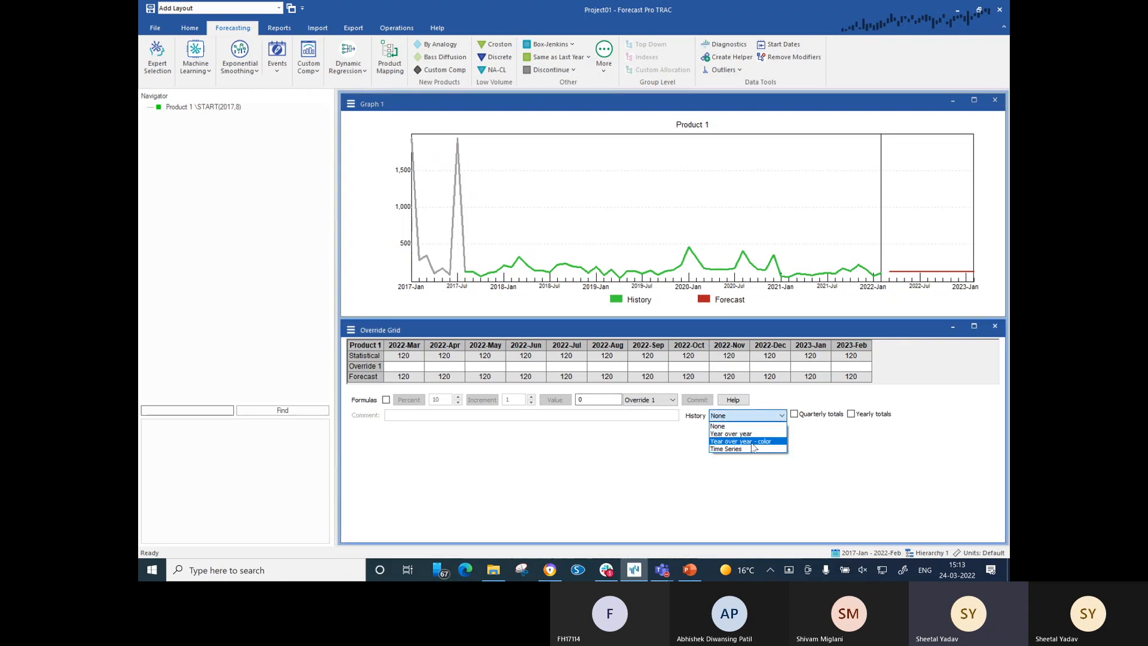
click(753, 443)
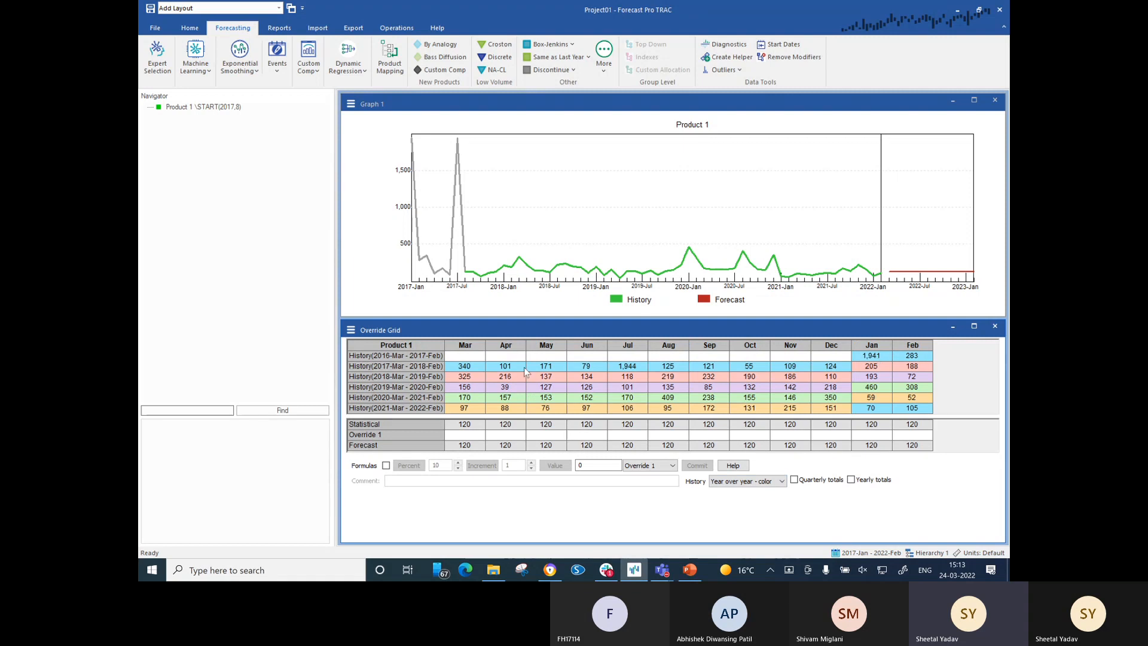
Switch to PowerPoint to read the Data Management slide, and return to Forecast Pro TRAC.
mouse_move(890, 274)
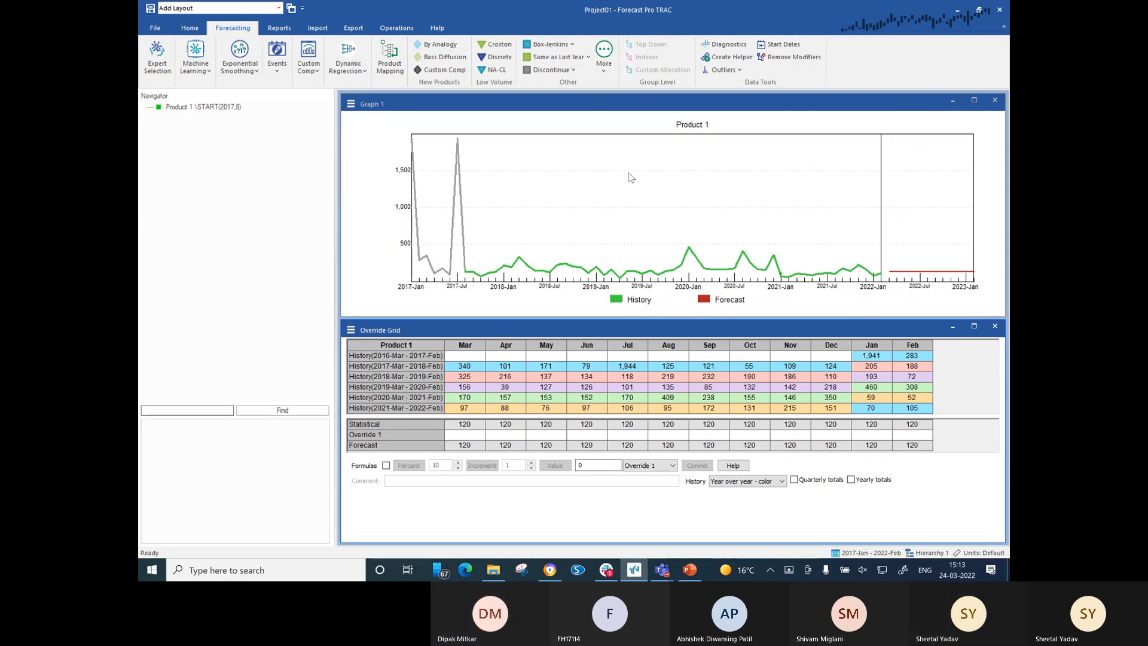
click(689, 571)
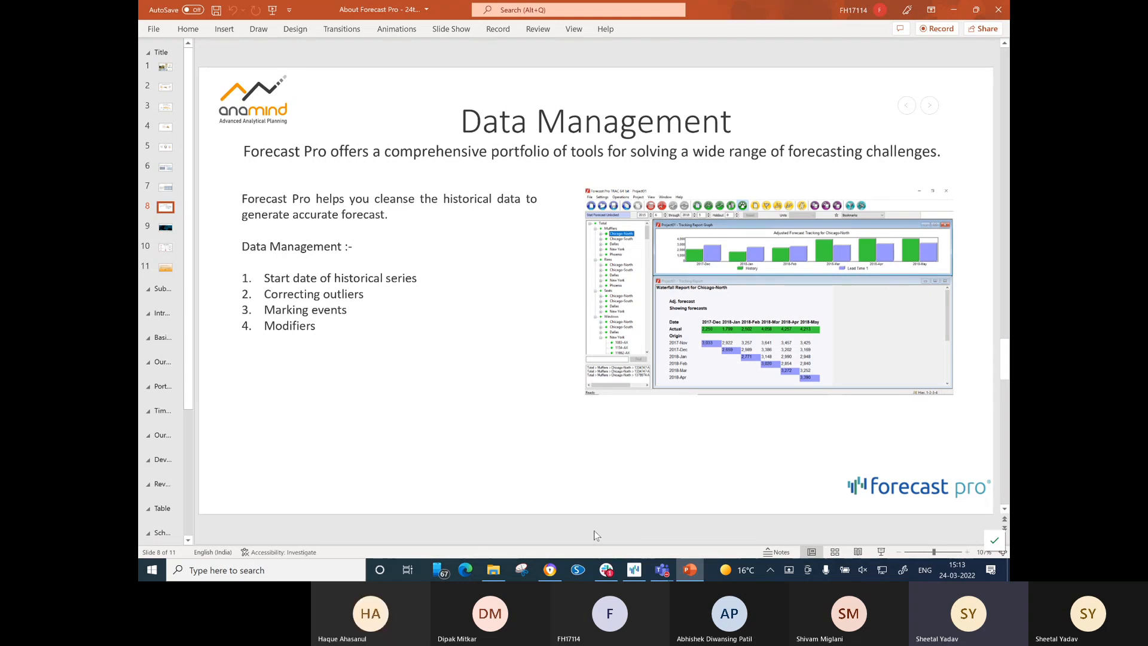
click(634, 570)
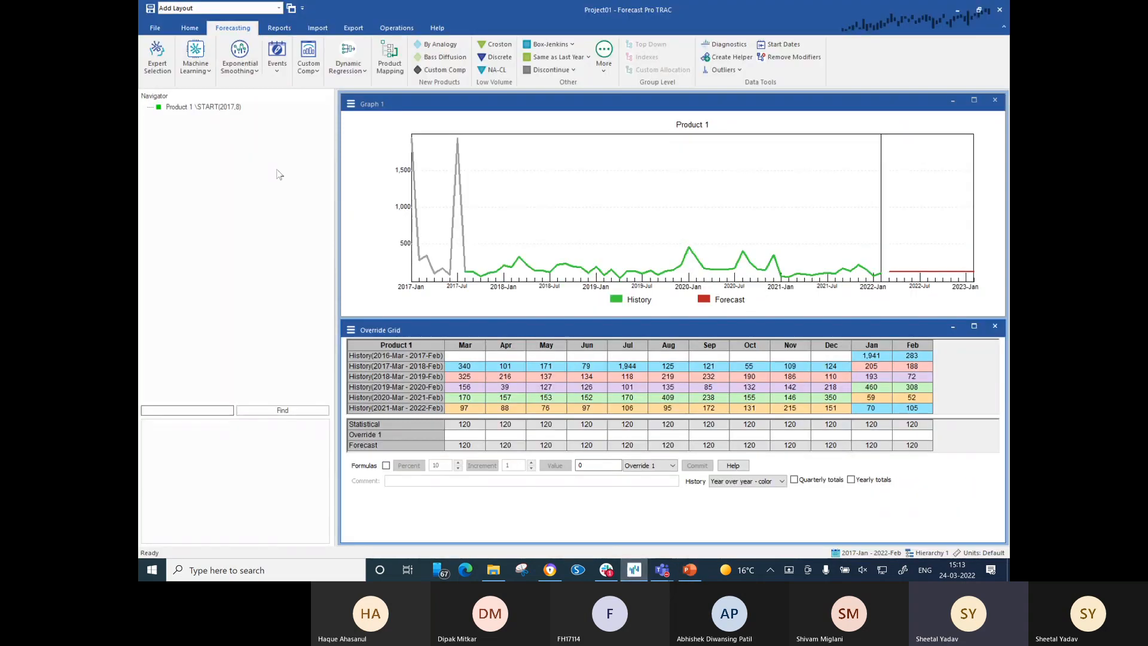
Remove the start-date modifier from Product 1 in the Navigator.
right_click(216, 109)
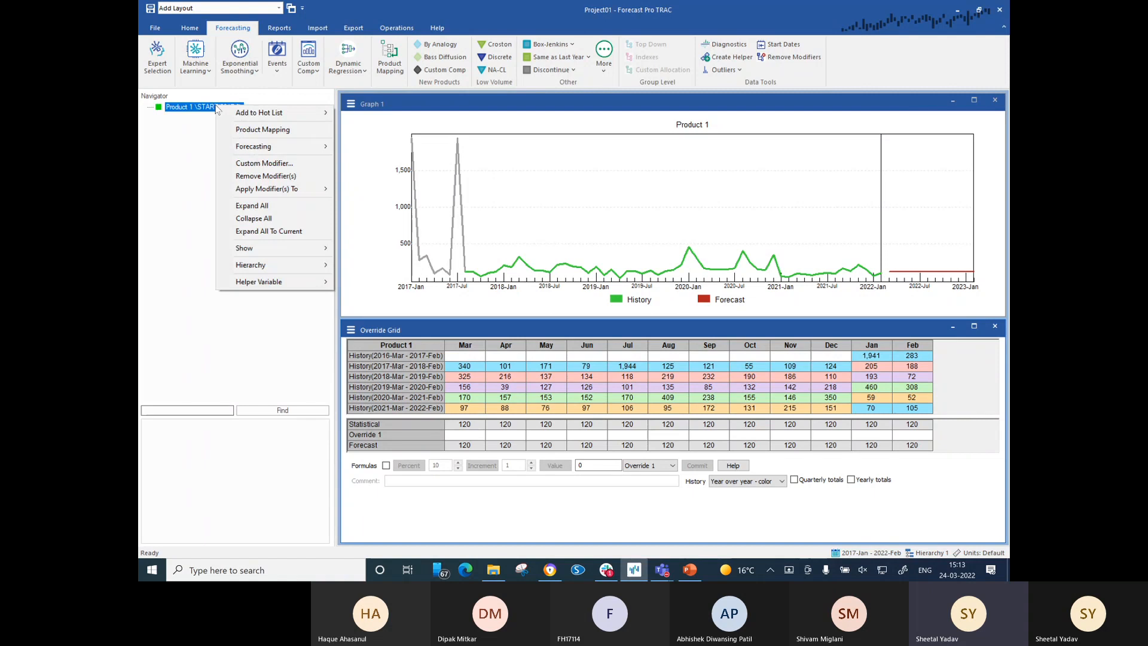
click(289, 178)
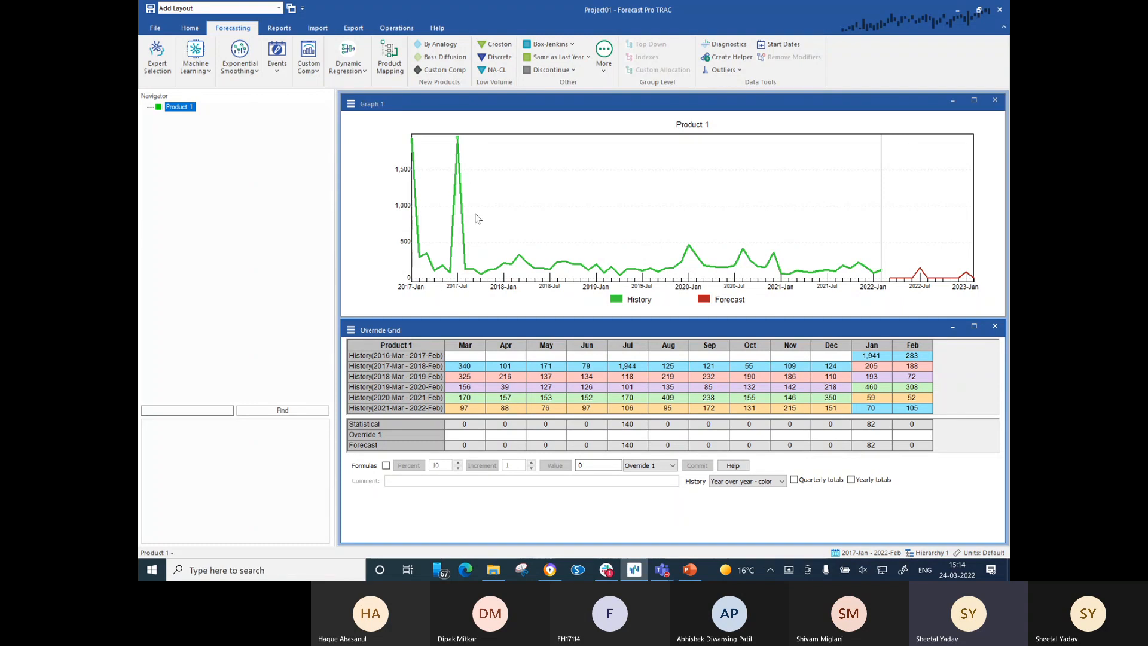
Review the outlier detection and correction options, and close the Options dialog without applying anything.
mouse_move(461, 230)
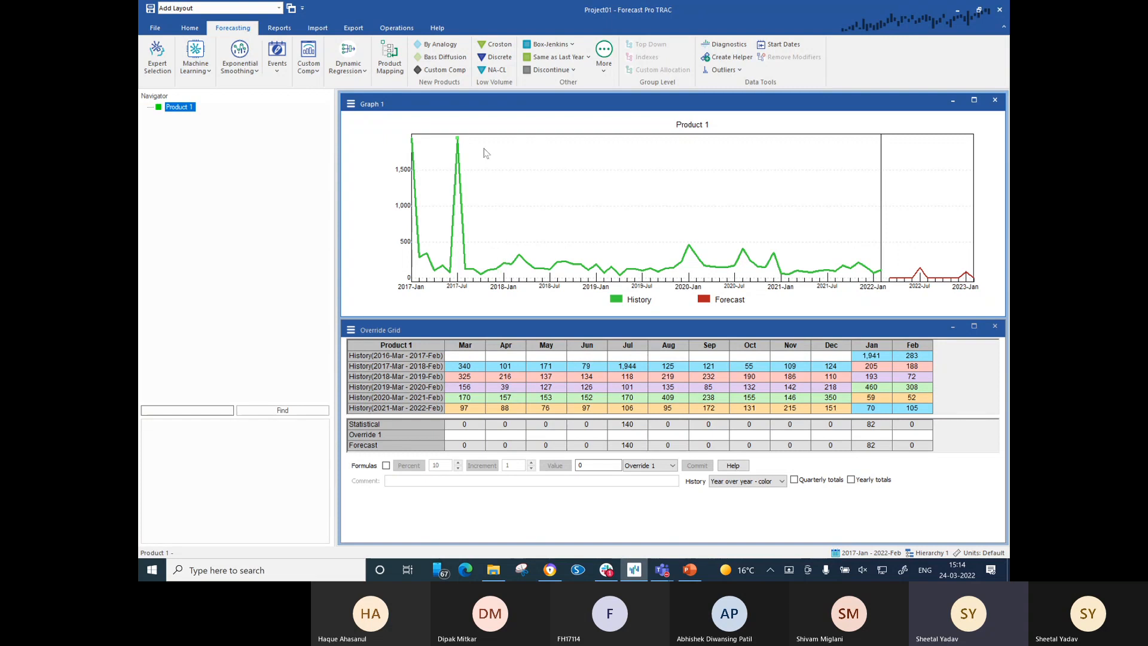
click(190, 28)
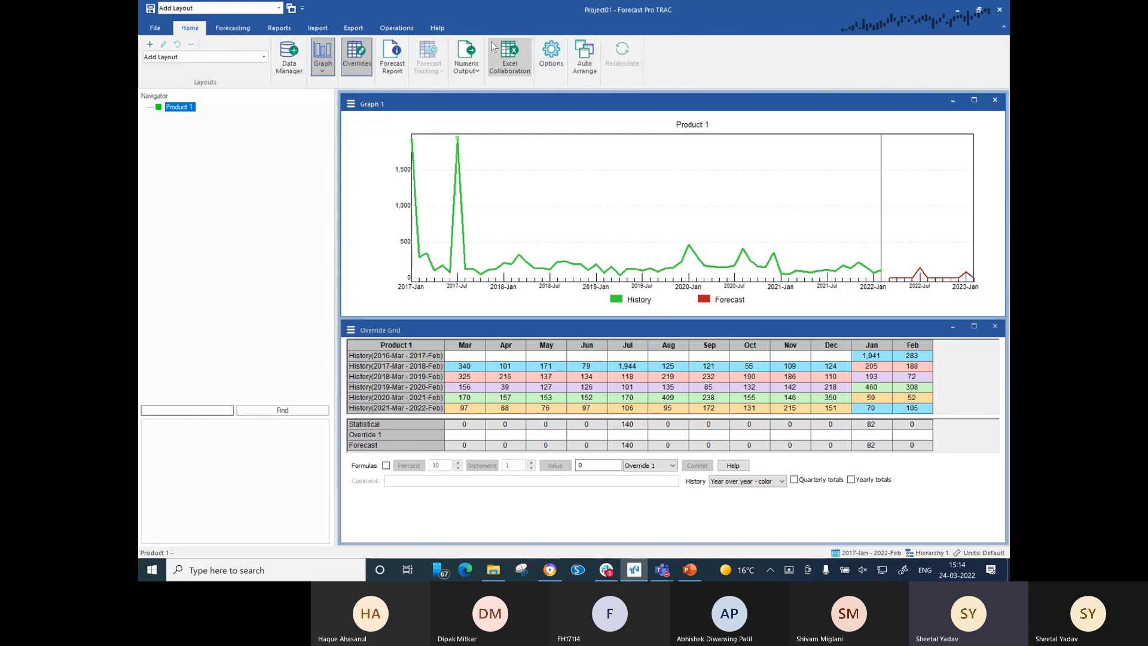
click(563, 60)
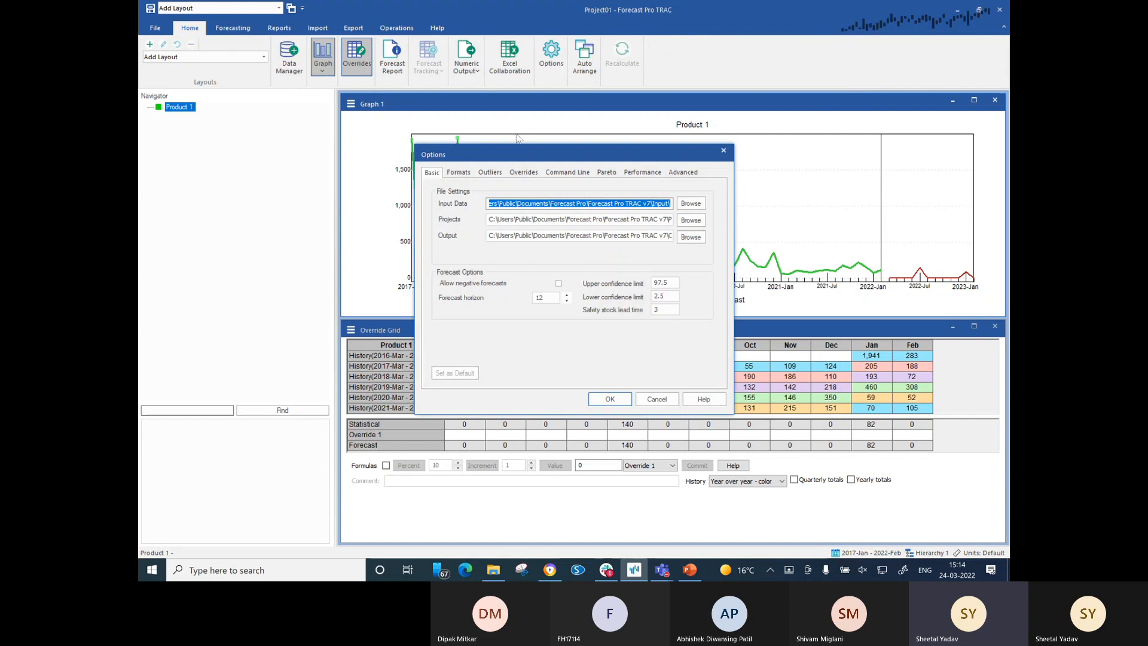
click(489, 173)
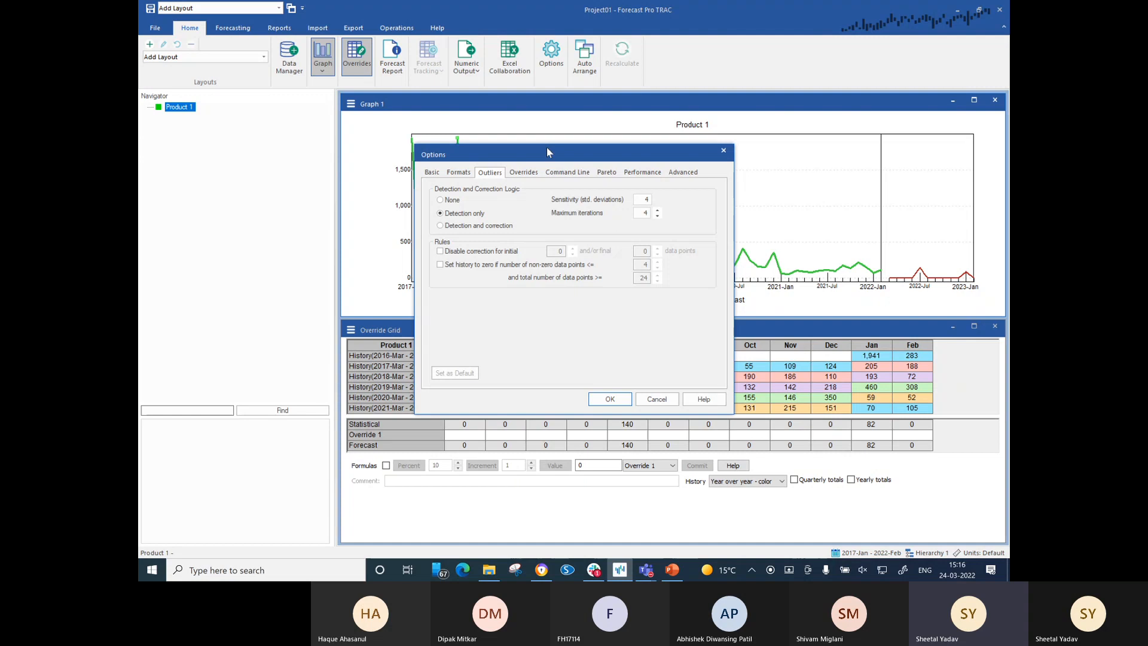
drag(471, 156, 579, 222)
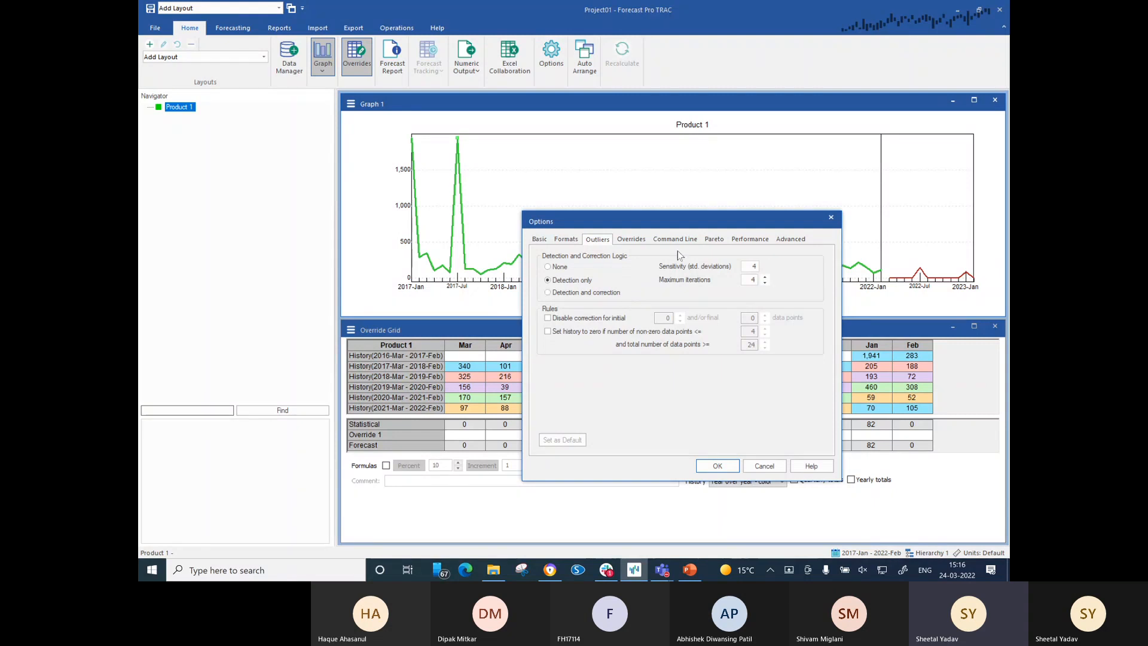
click(830, 218)
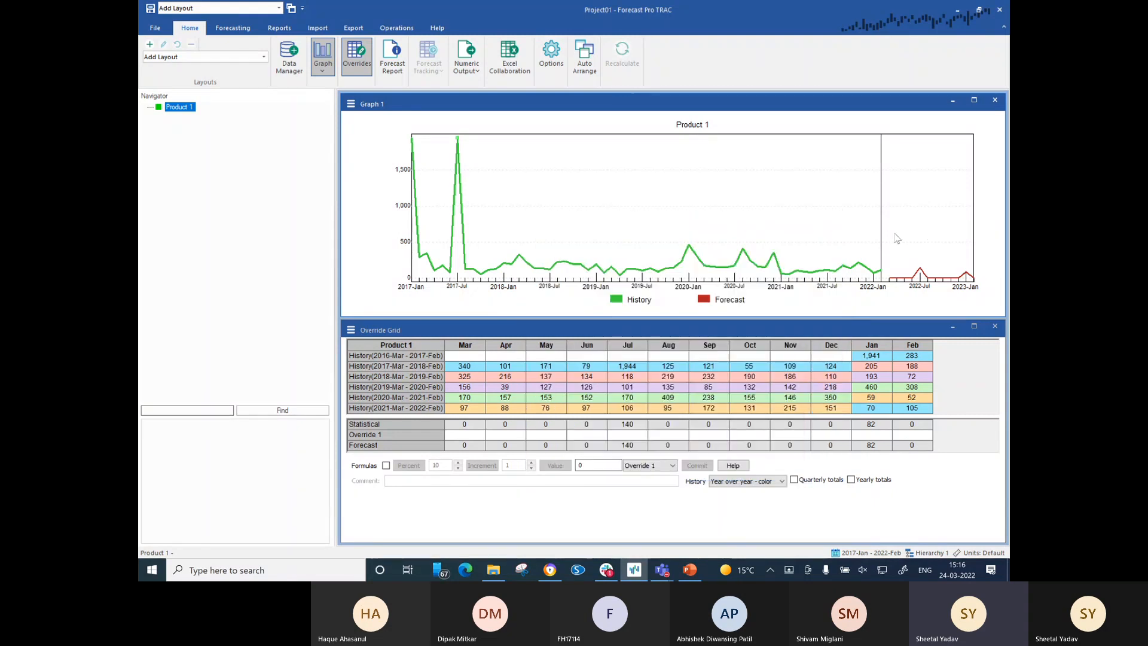
Show the confidence limits on the Product 1 graph.
right_click(892, 211)
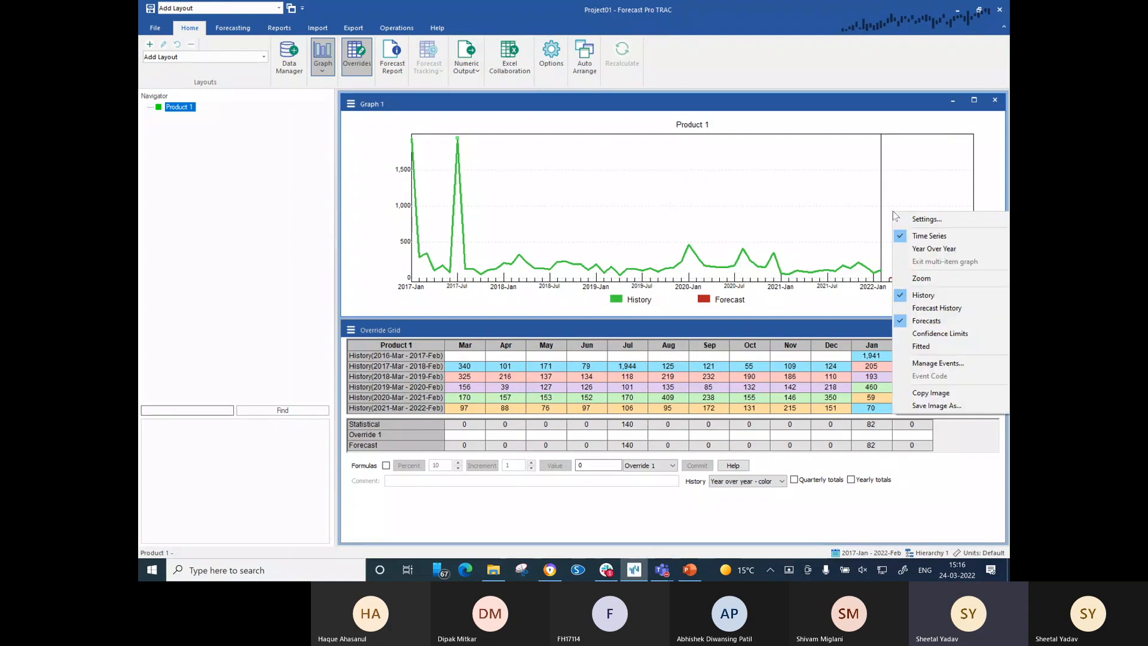
click(940, 334)
mouse_move(901, 242)
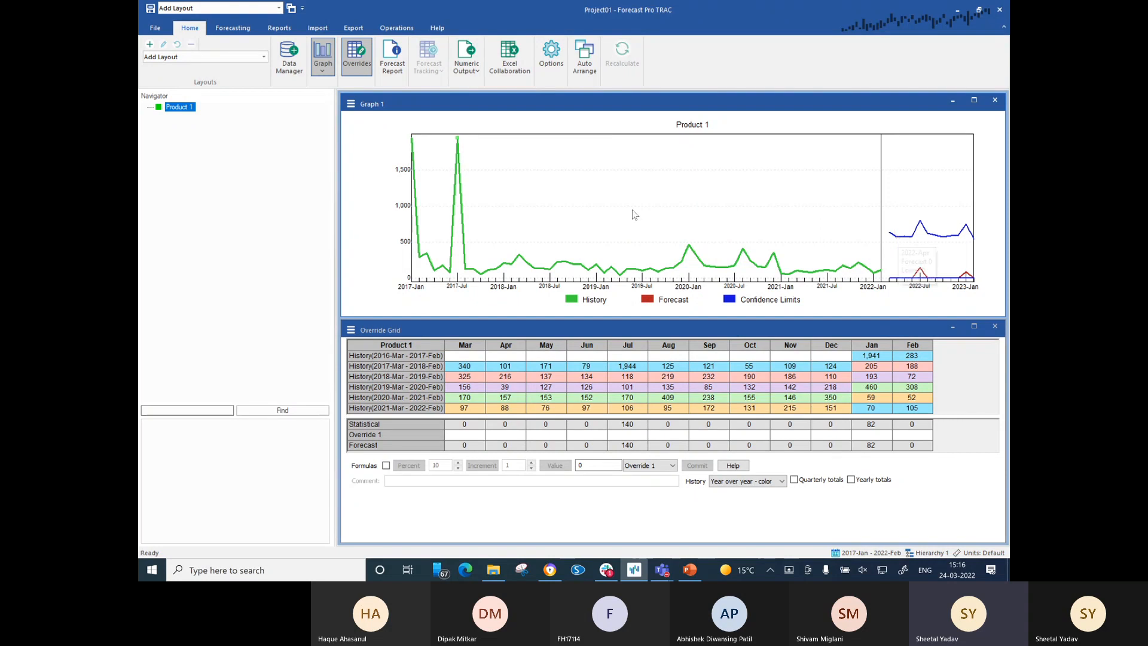
Set the outlier handling for Product 1 to Correct.
right_click(557, 204)
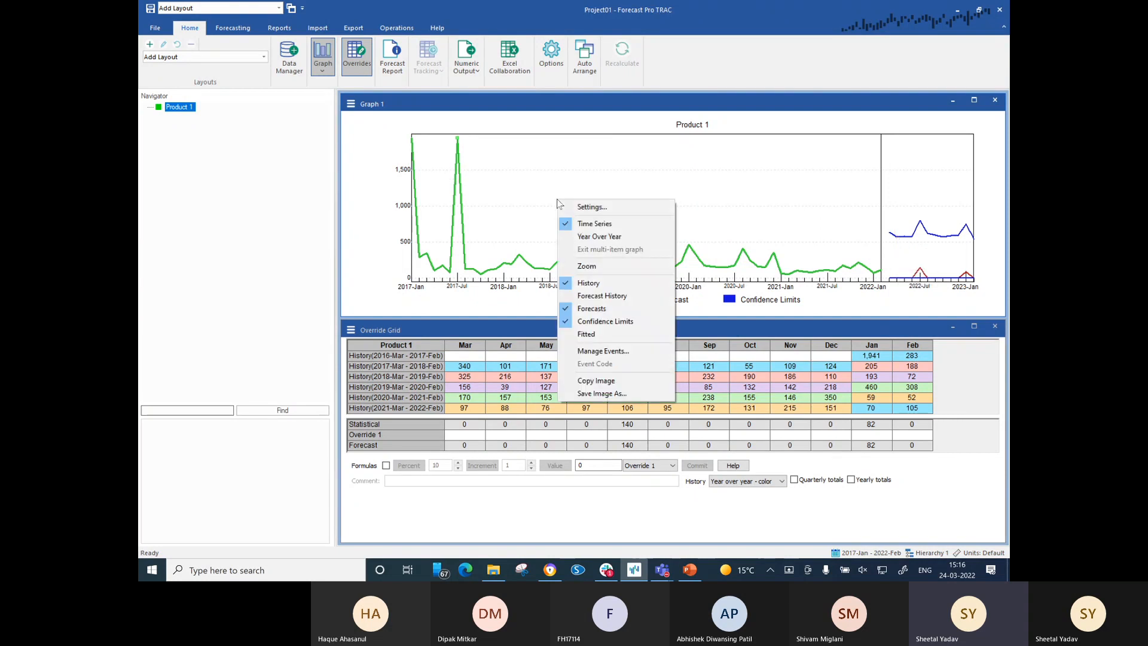
click(488, 221)
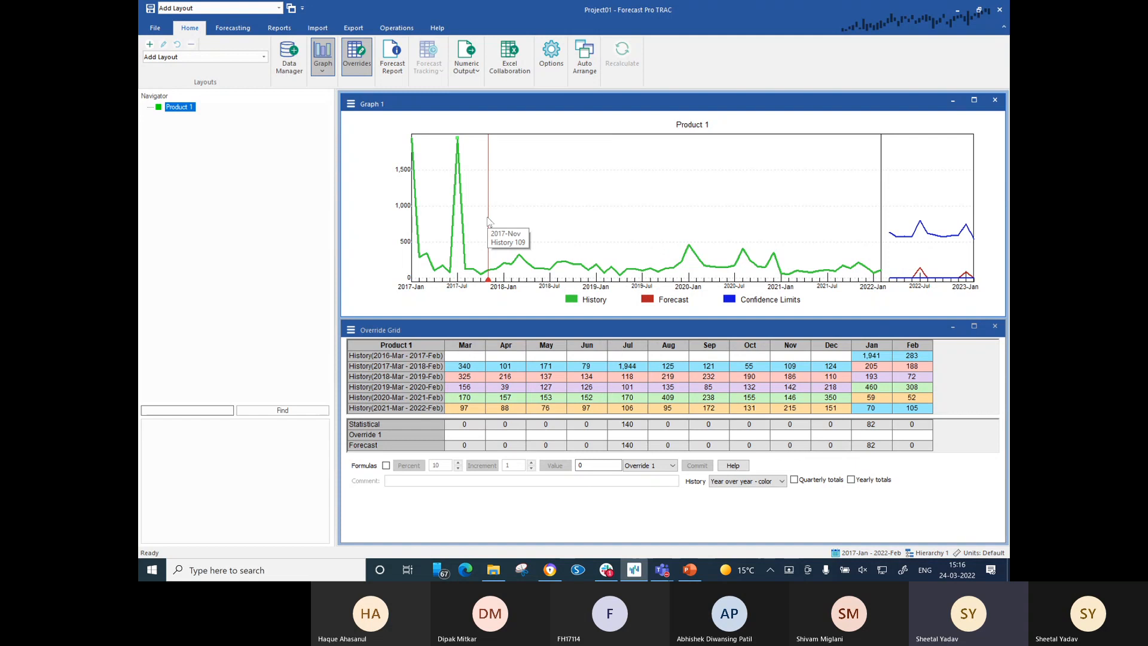
right_click(183, 111)
mouse_move(264, 157)
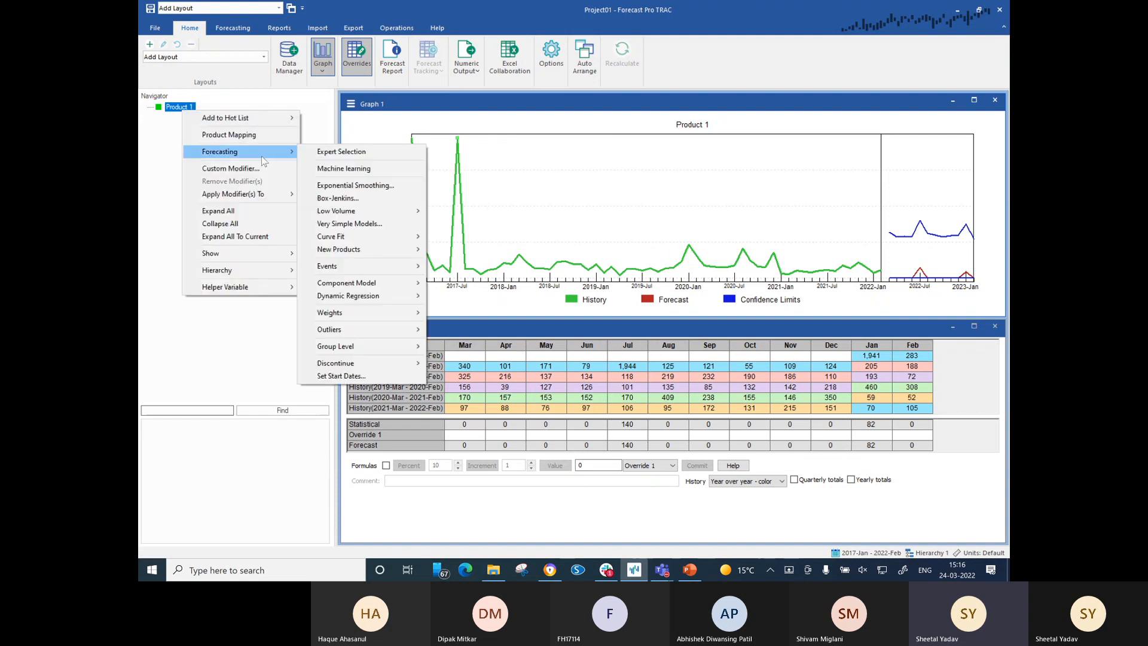
mouse_move(395, 269)
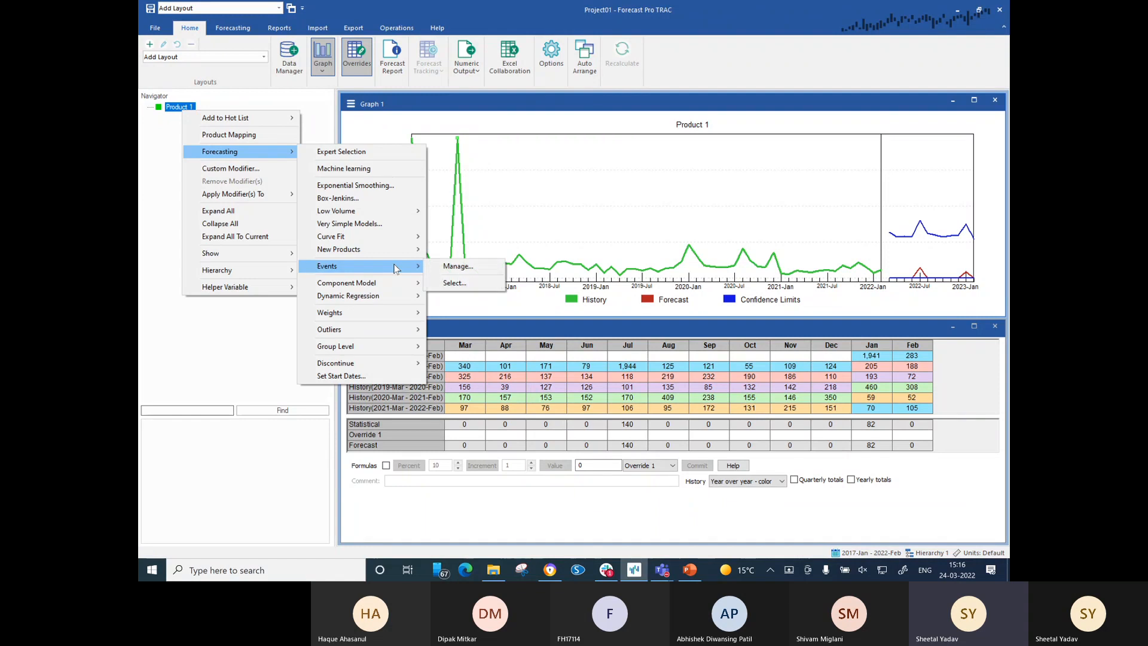
mouse_move(407, 333)
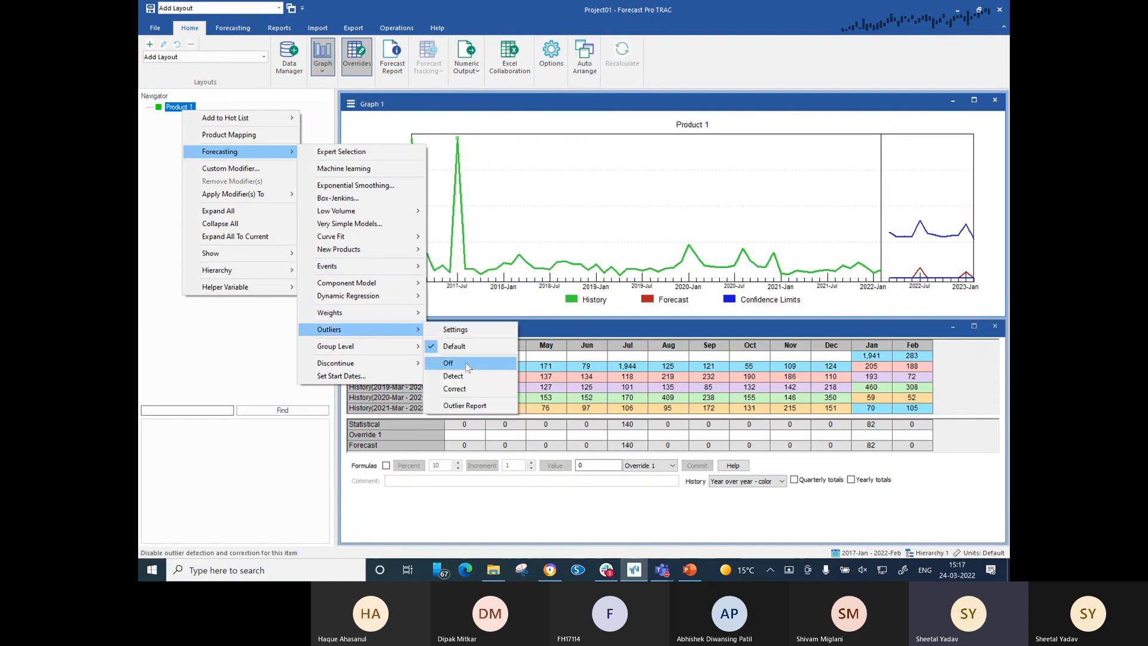
click(466, 389)
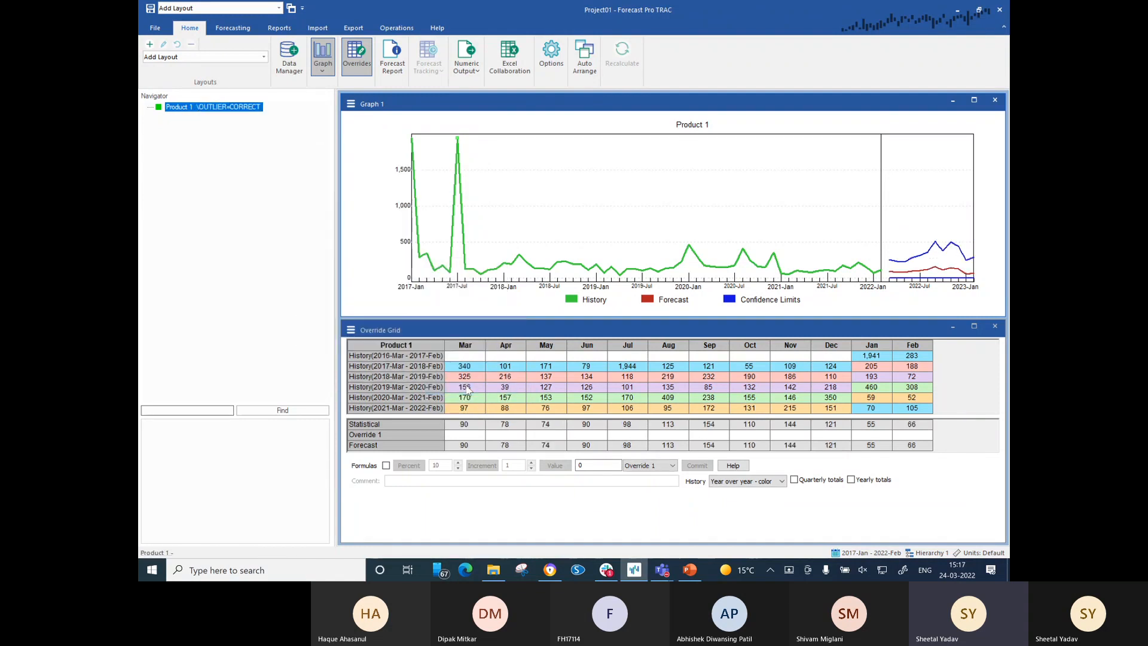
Inspect the September, August and October 2022 forecast points and their confidence limits on the Product 1 graph.
click(938, 256)
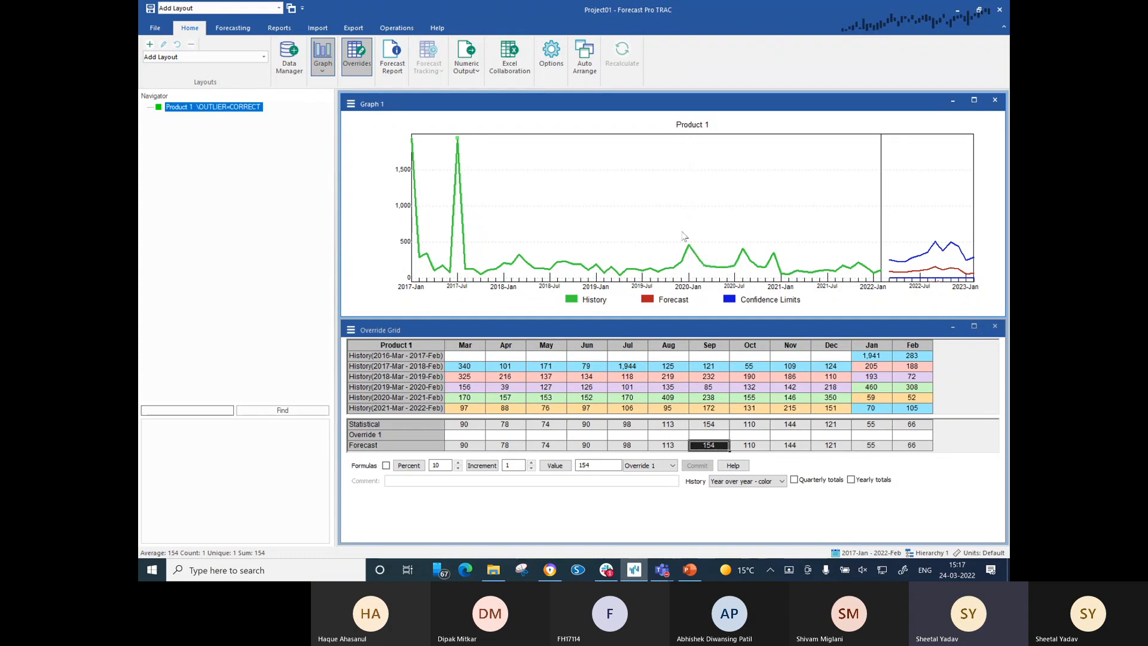
click(928, 269)
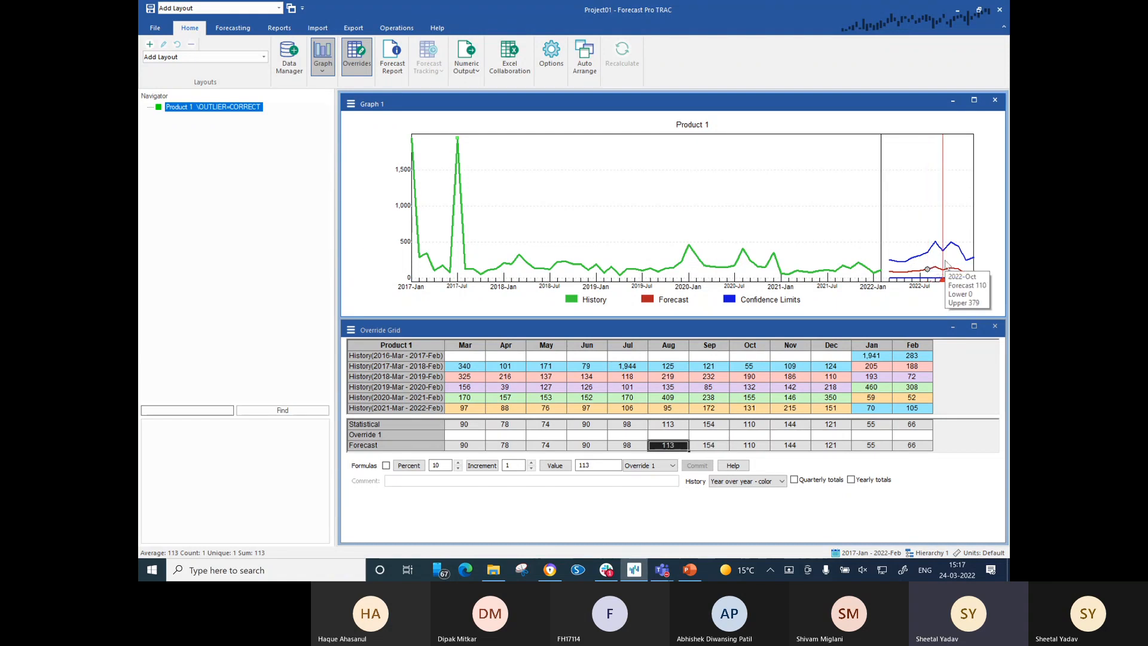
click(945, 264)
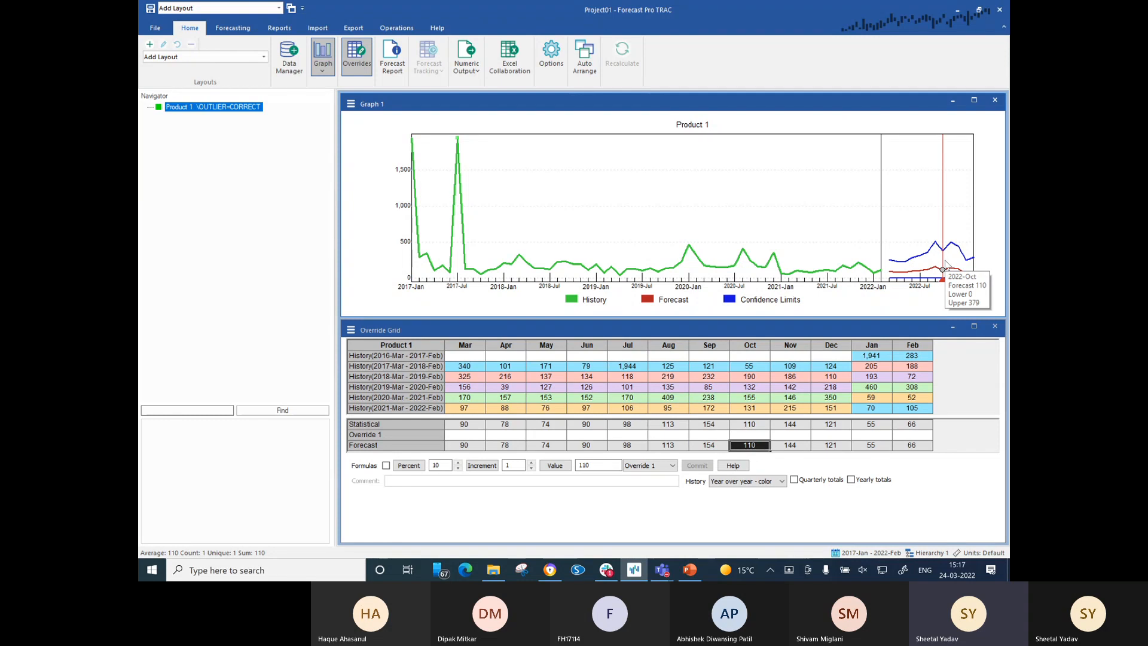
Review the upper and lower confidence limit settings in the basic forecast options, and close the dialog without applying anything.
click(545, 62)
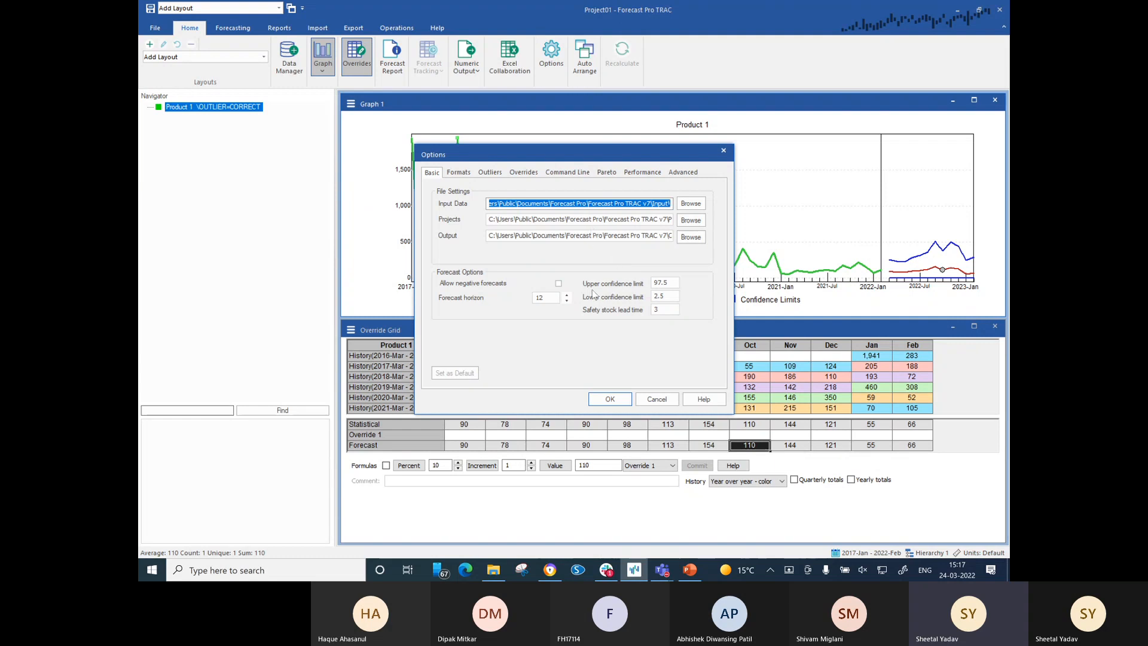
click(674, 283)
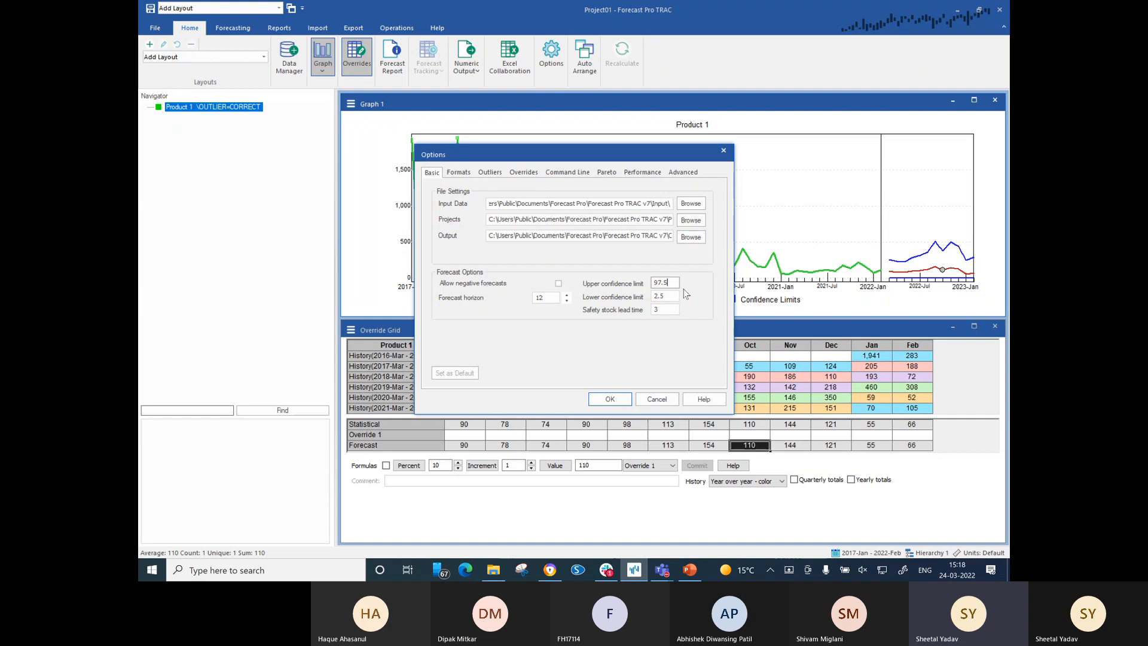
click(723, 151)
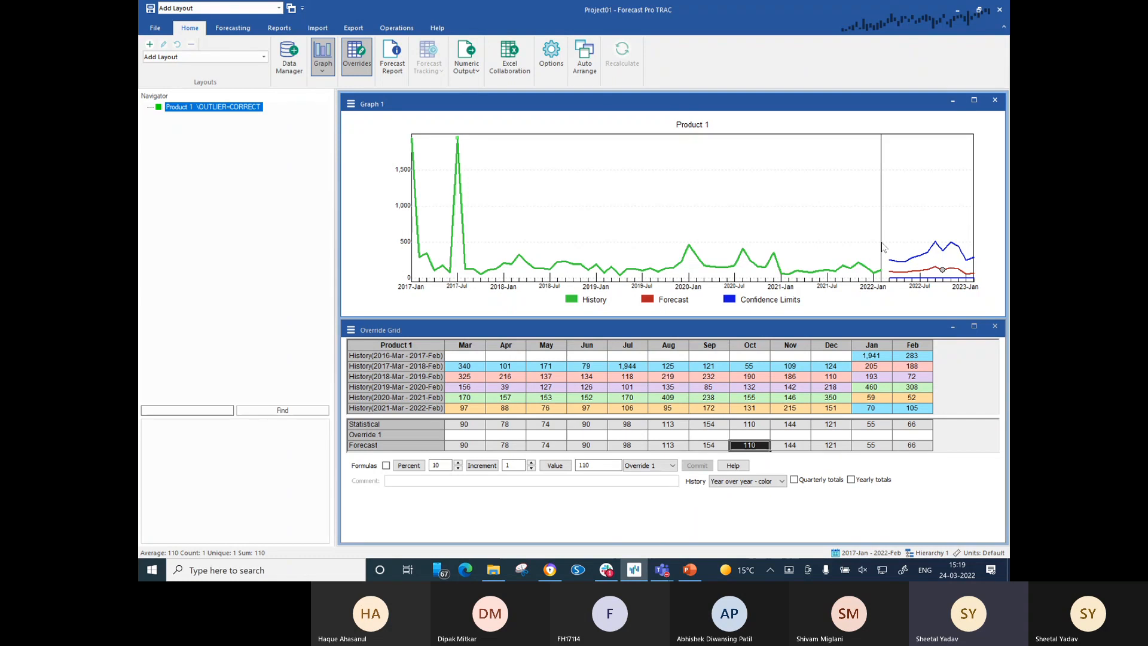
Review the outlier sensitivity and maximum iterations settings in the options, and close the dialog unchanged.
click(549, 57)
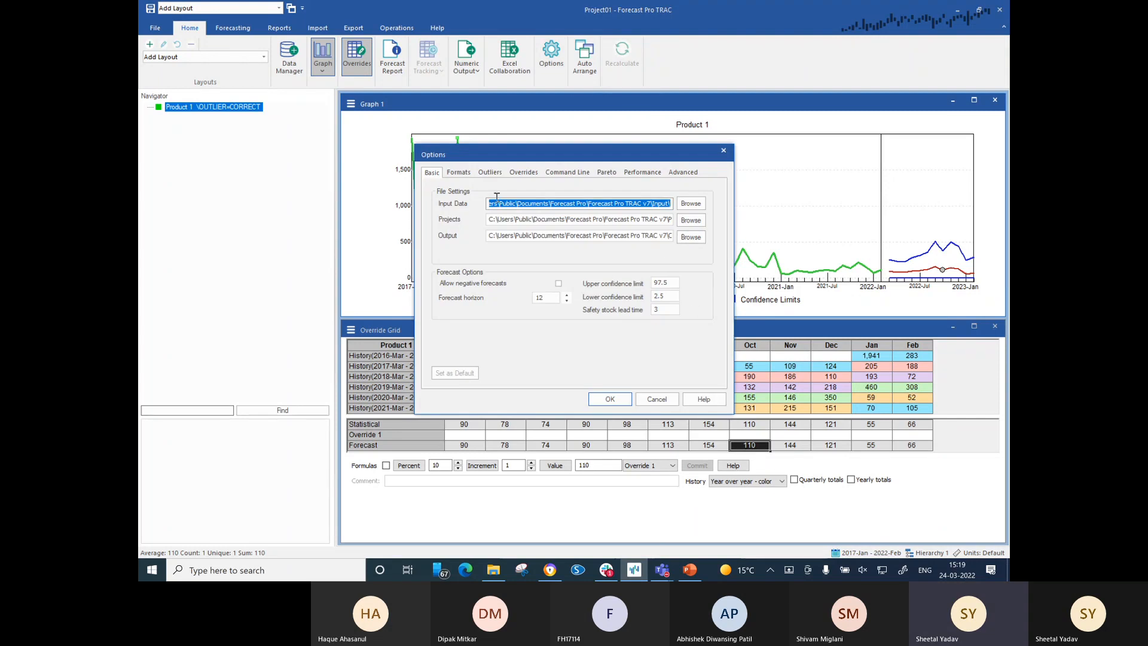
click(487, 173)
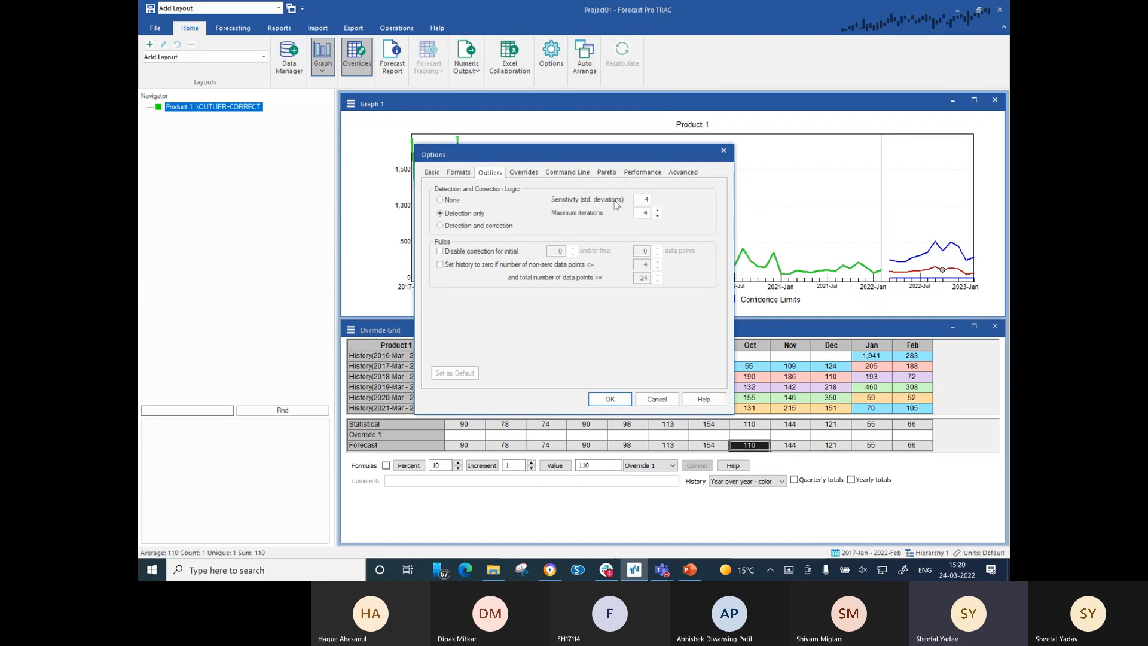
click(724, 151)
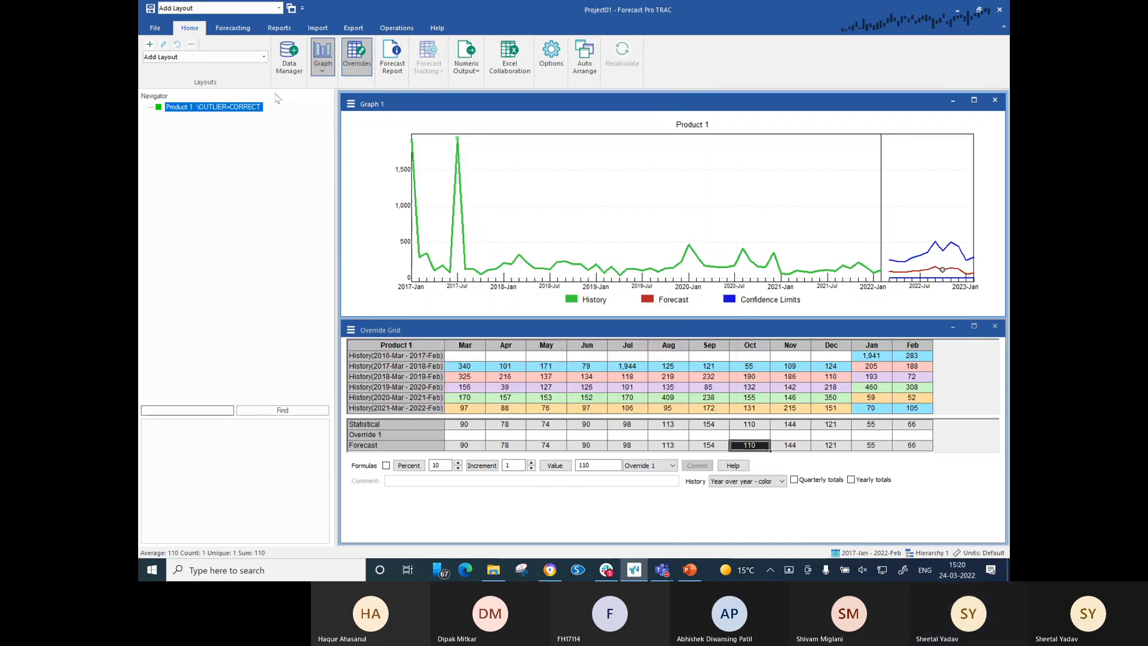
Remove the outlier-correction modifier from Product 1 in the Navigator.
right_click(220, 108)
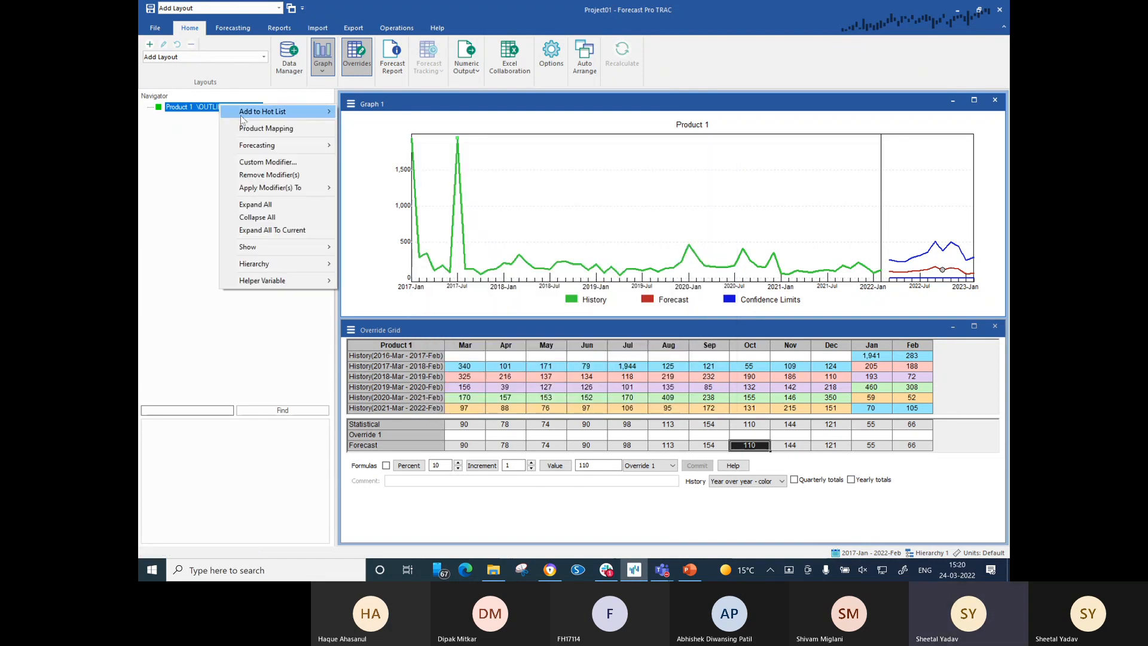
click(284, 174)
Show the fitted values on the Product 1 graph.
right_click(615, 208)
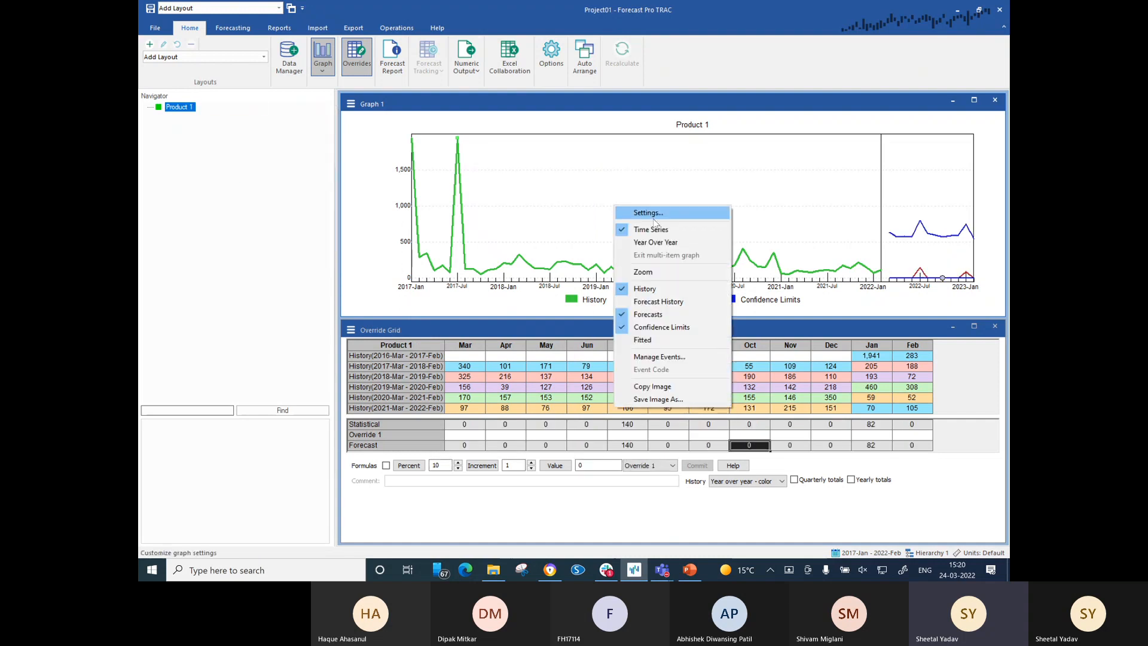
click(666, 339)
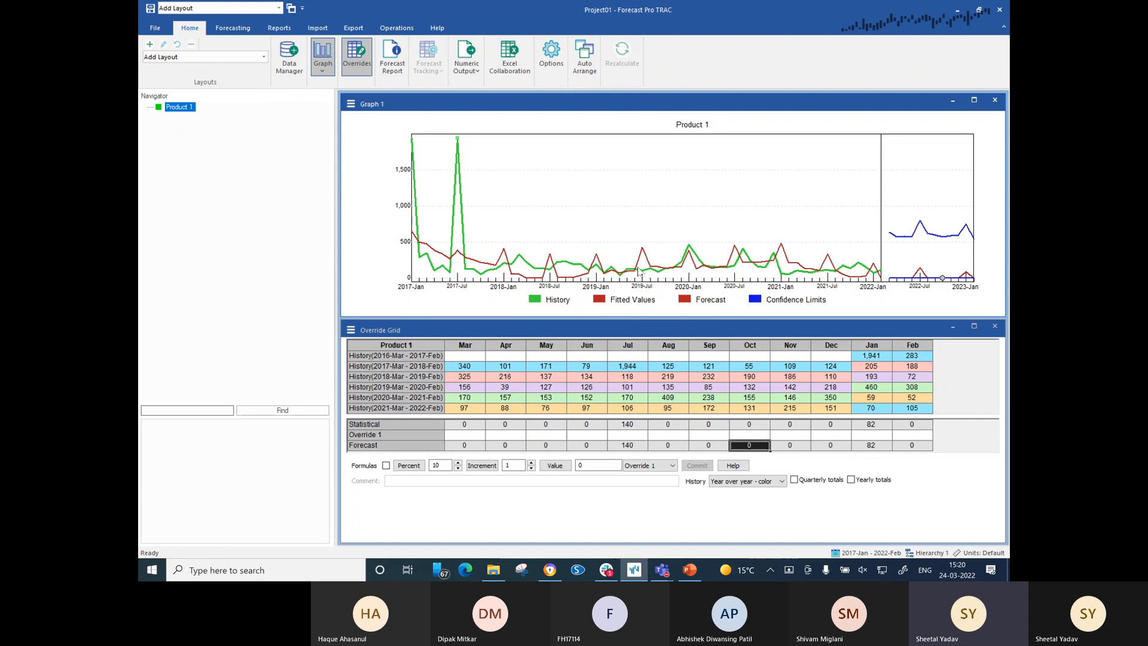
mouse_move(875, 280)
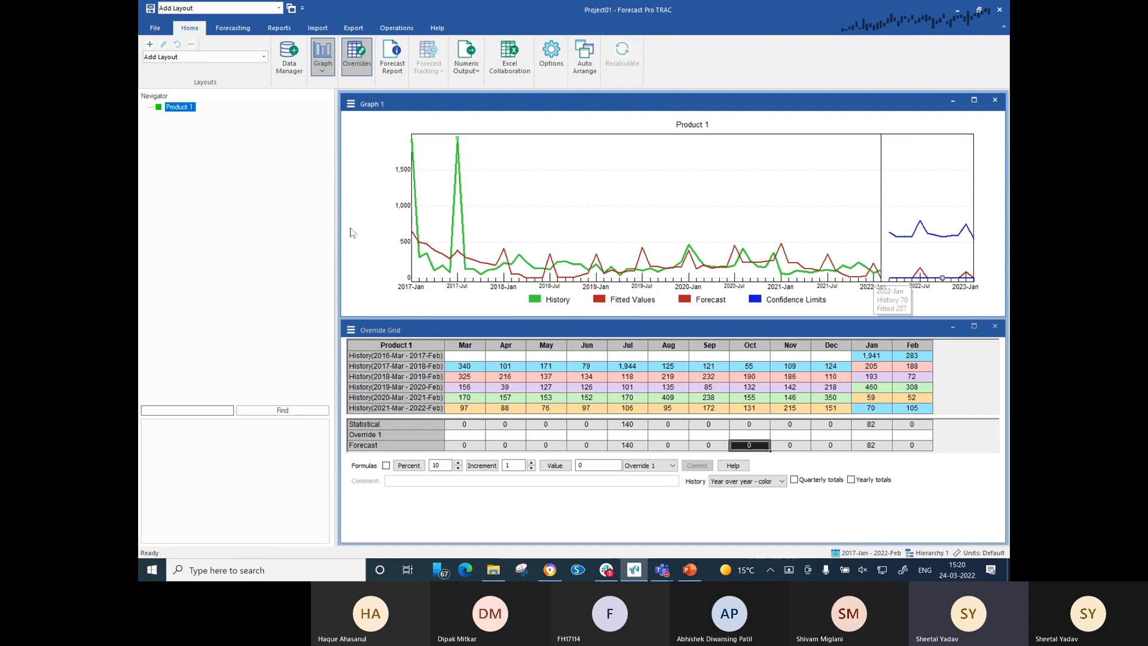
Review the model specification, expert analysis and model details for Product 1 in the Forecast Report, and close the report.
mouse_move(176, 110)
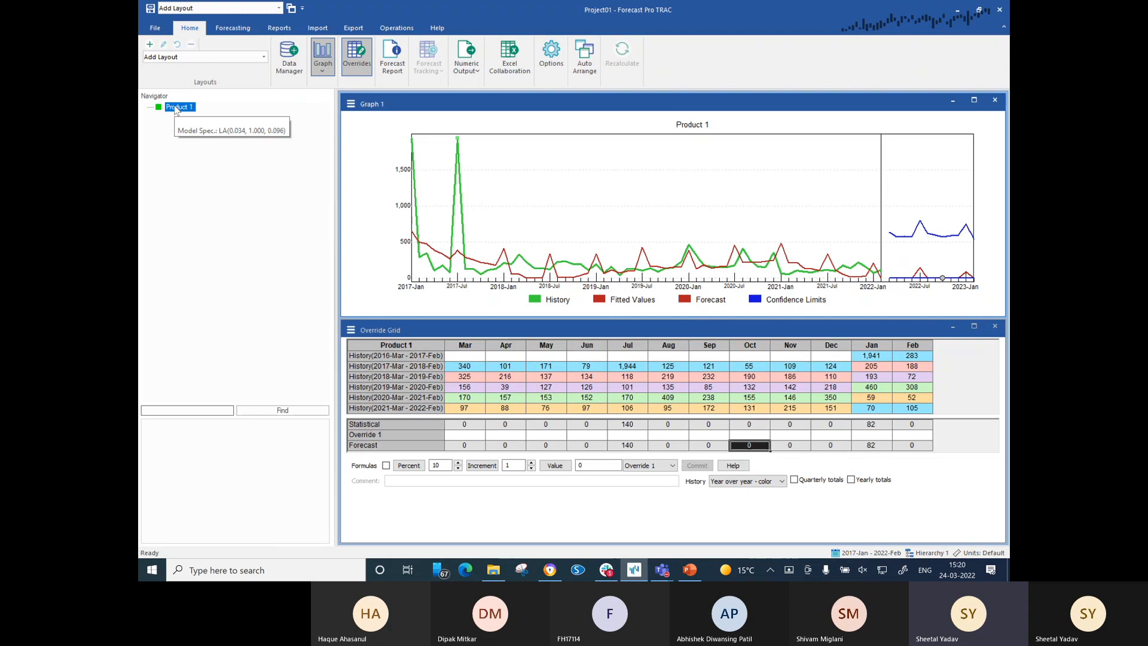
click(397, 55)
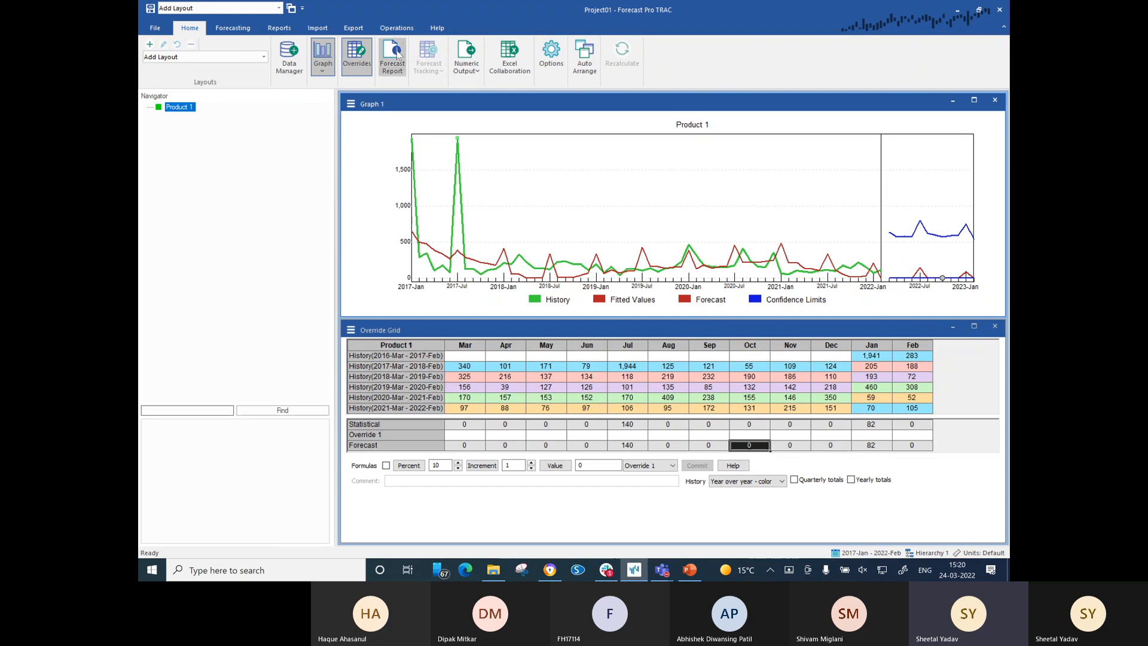
scroll(589, 359, down, 1)
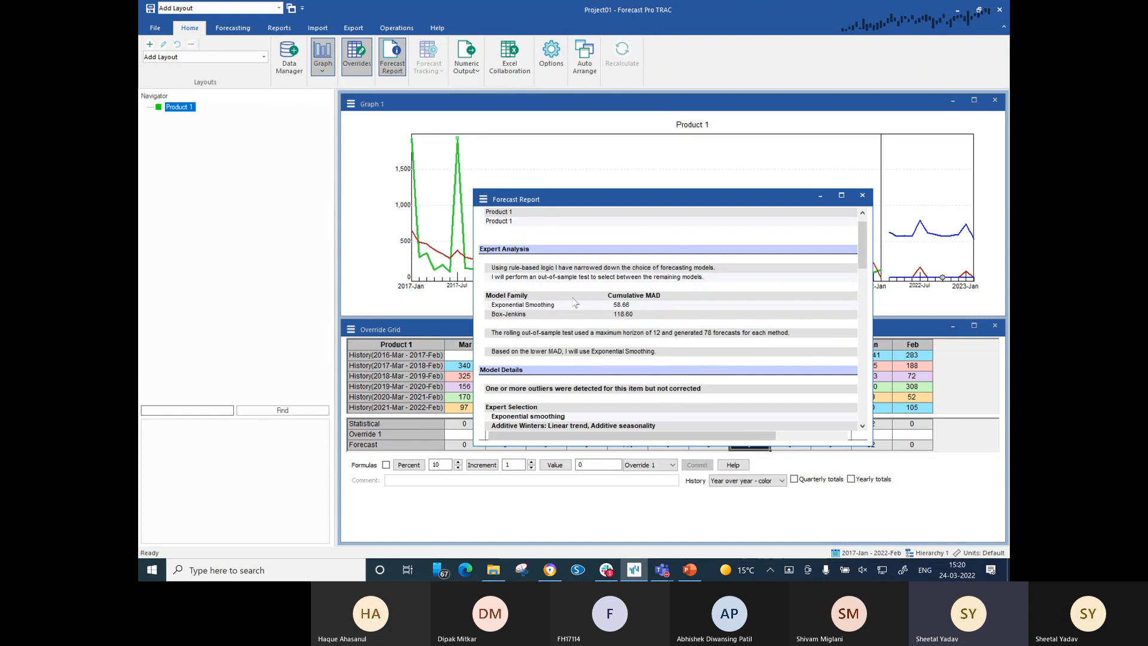
scroll(611, 359, down, 4)
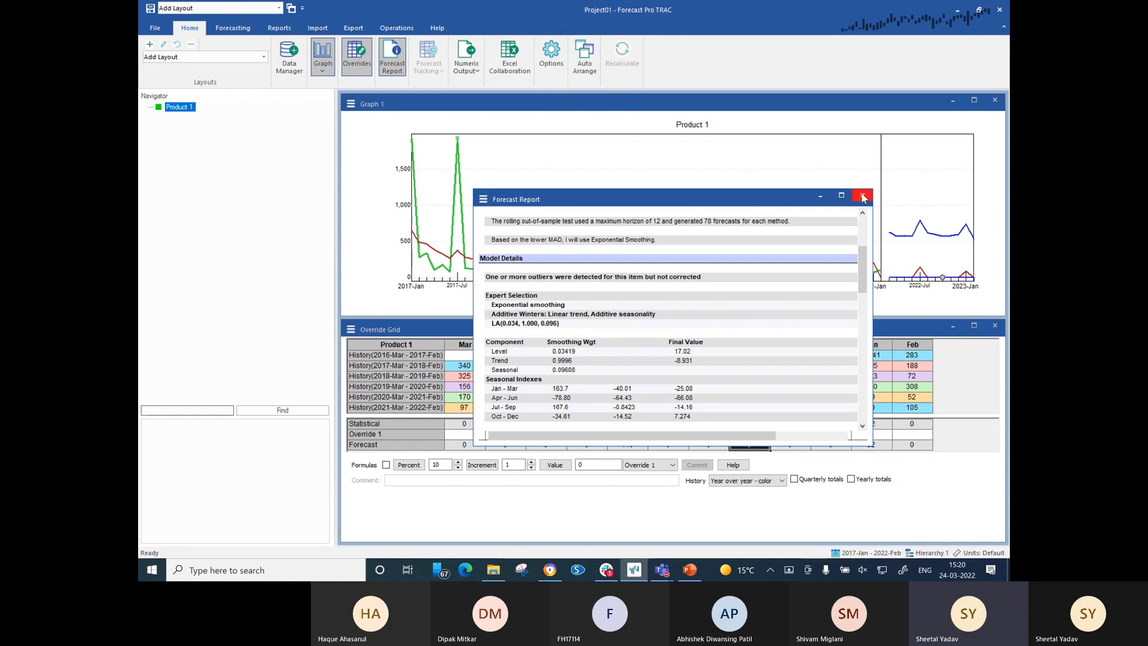
click(862, 195)
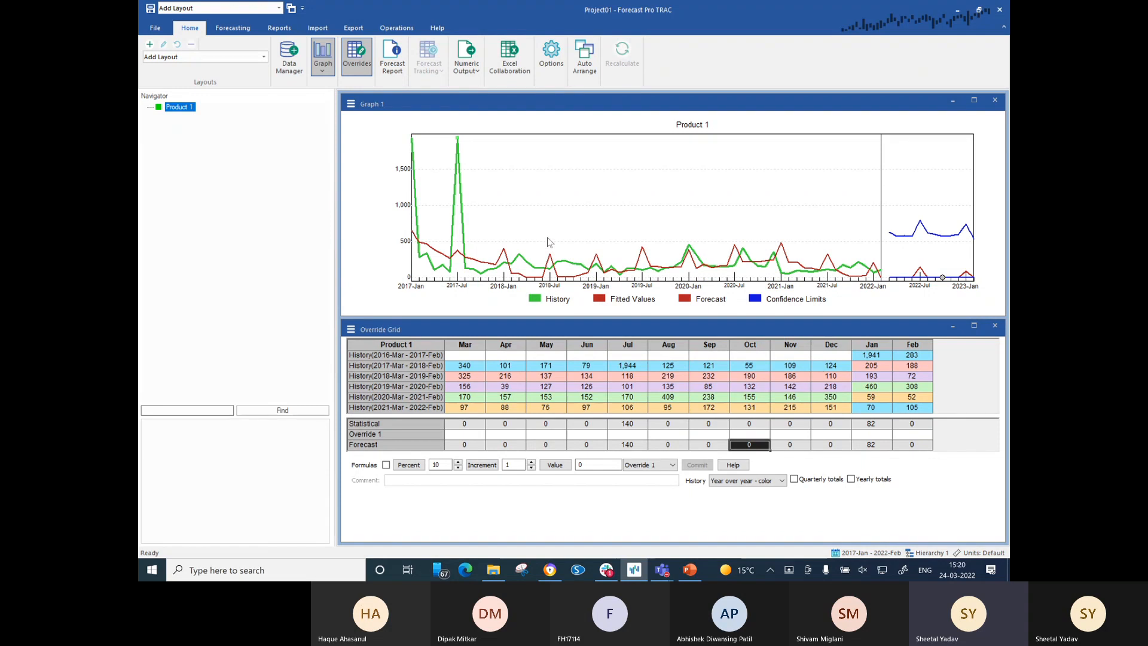
Examine the fitted errors of Product 1 in the Diagnostics view, and close it.
click(236, 31)
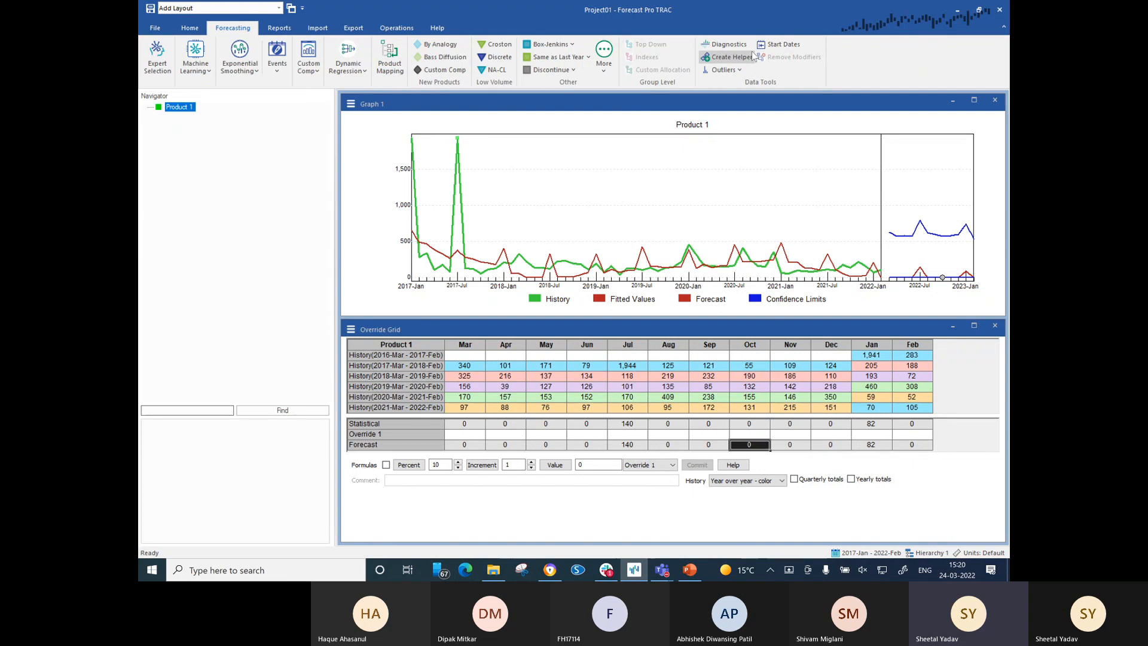
click(741, 46)
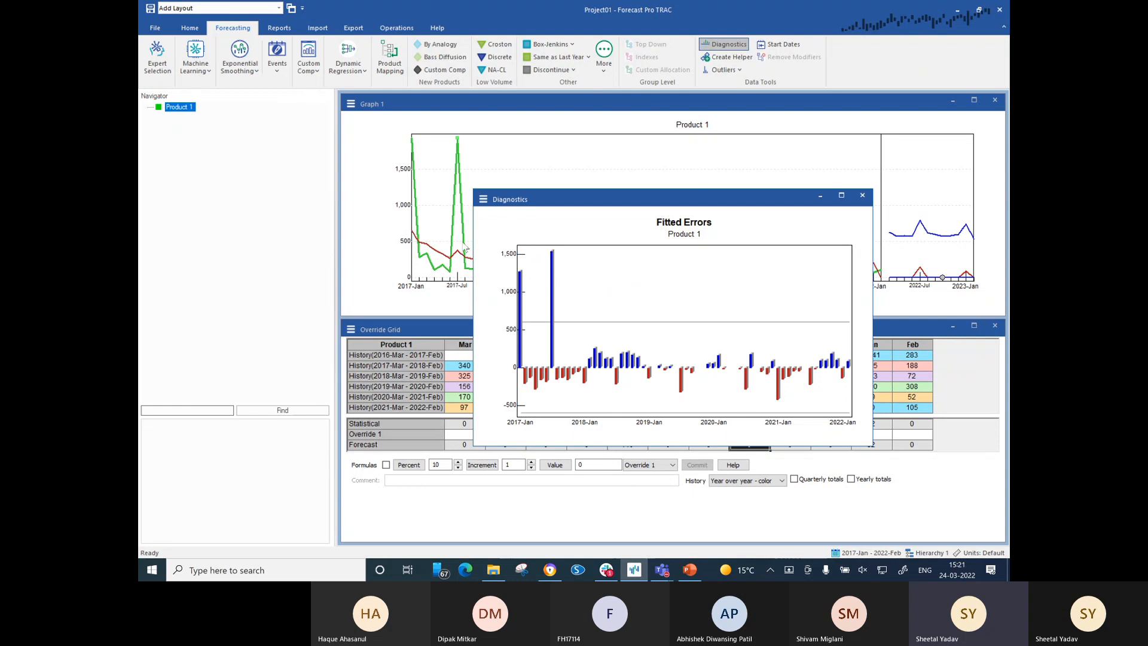
mouse_move(458, 258)
click(865, 198)
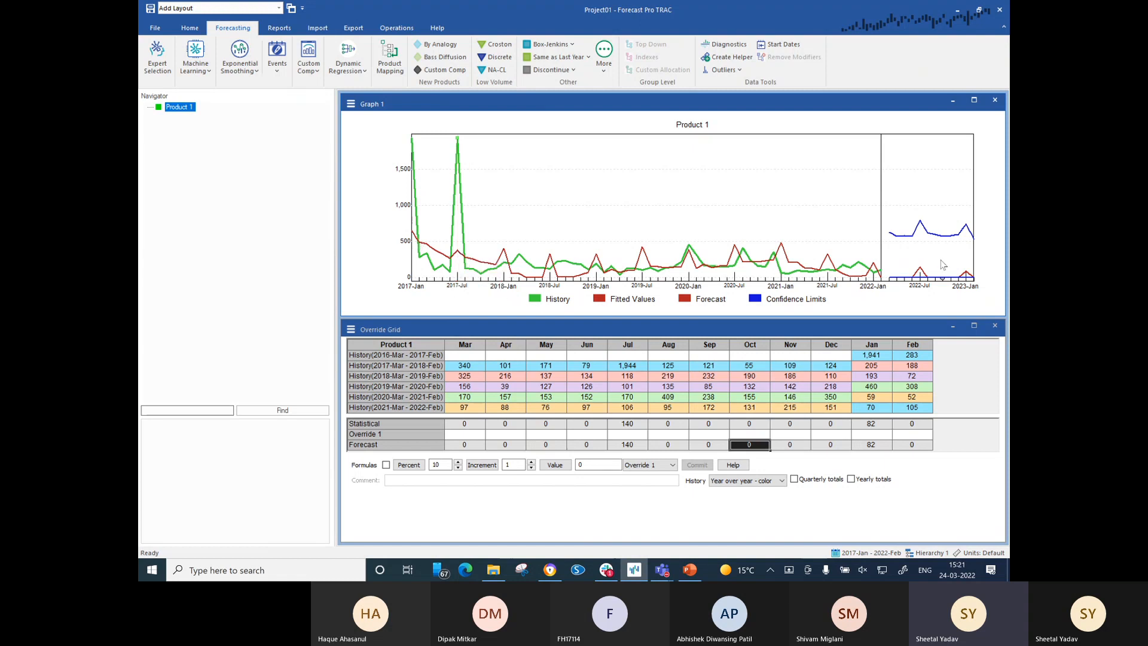
Apply outlier correction to Product 1 from its forecasting options in the Navigator.
right_click(186, 112)
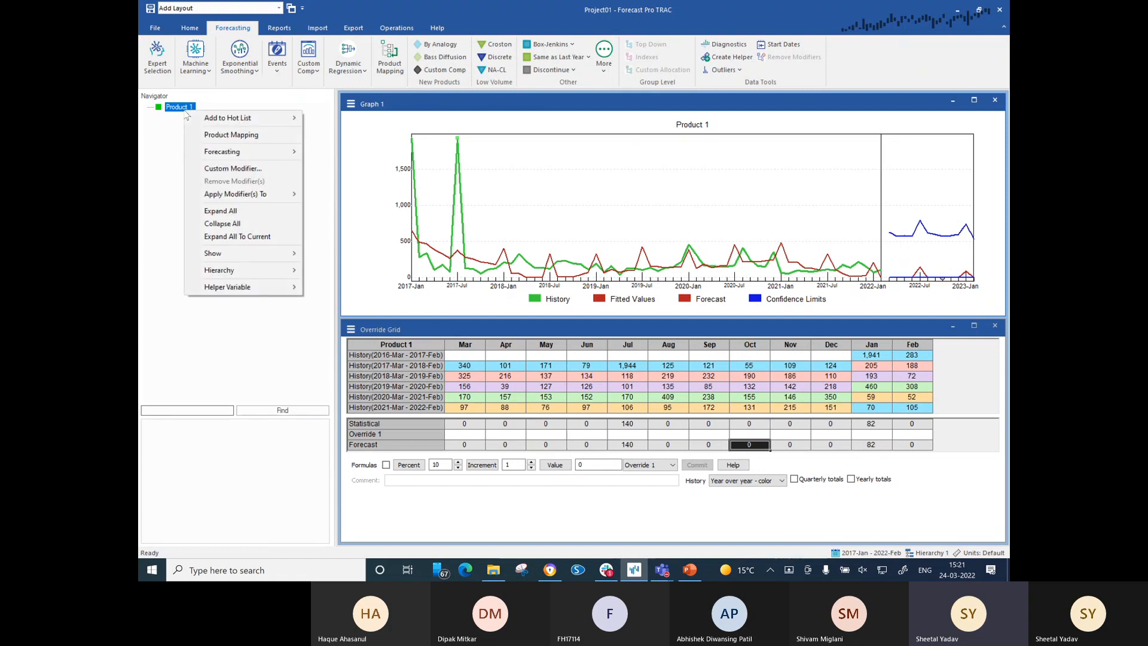
mouse_move(263, 156)
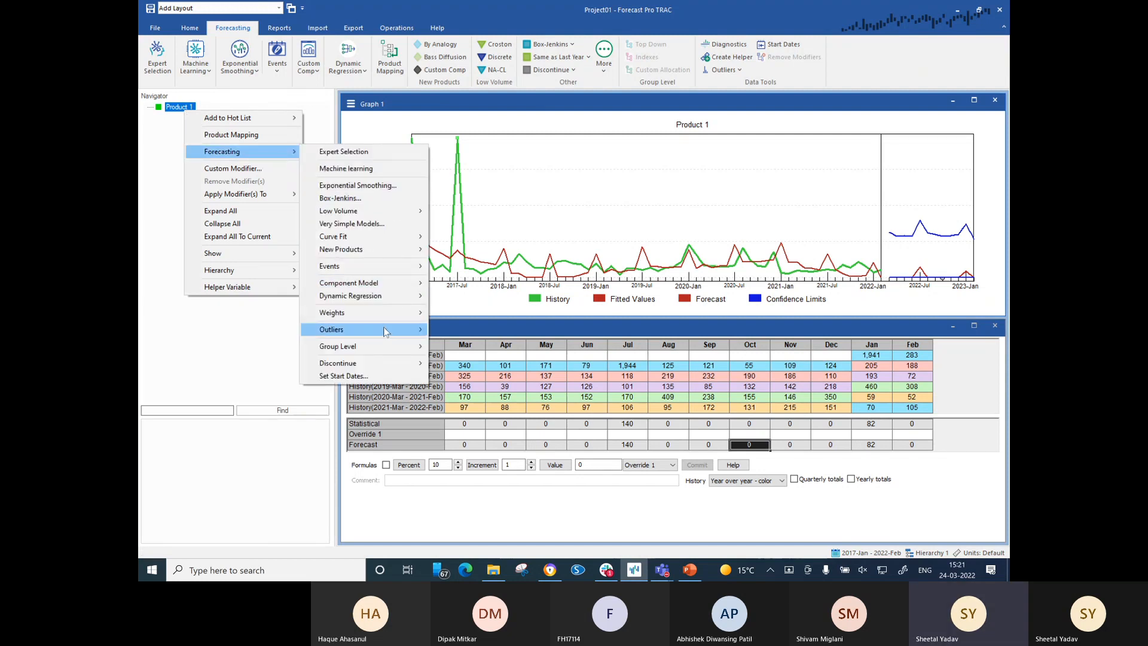
mouse_move(390, 329)
click(469, 389)
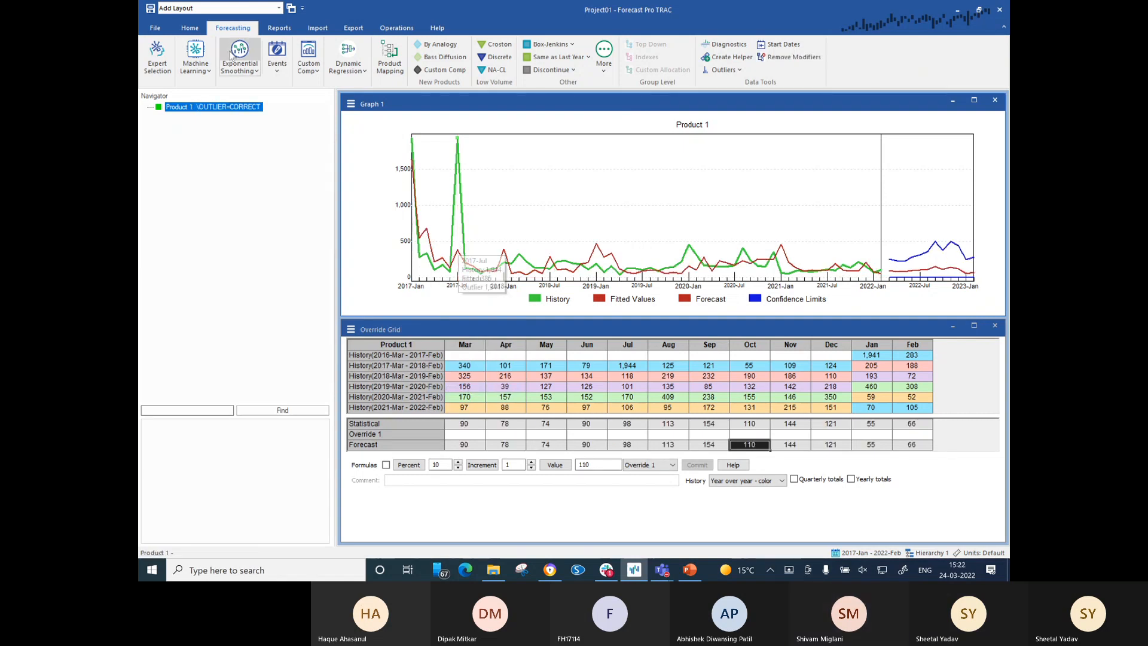
Set the Pareto weighting basis to 6 periods of history combined with forecasts for periods 1 to 12, and apply the options.
click(191, 28)
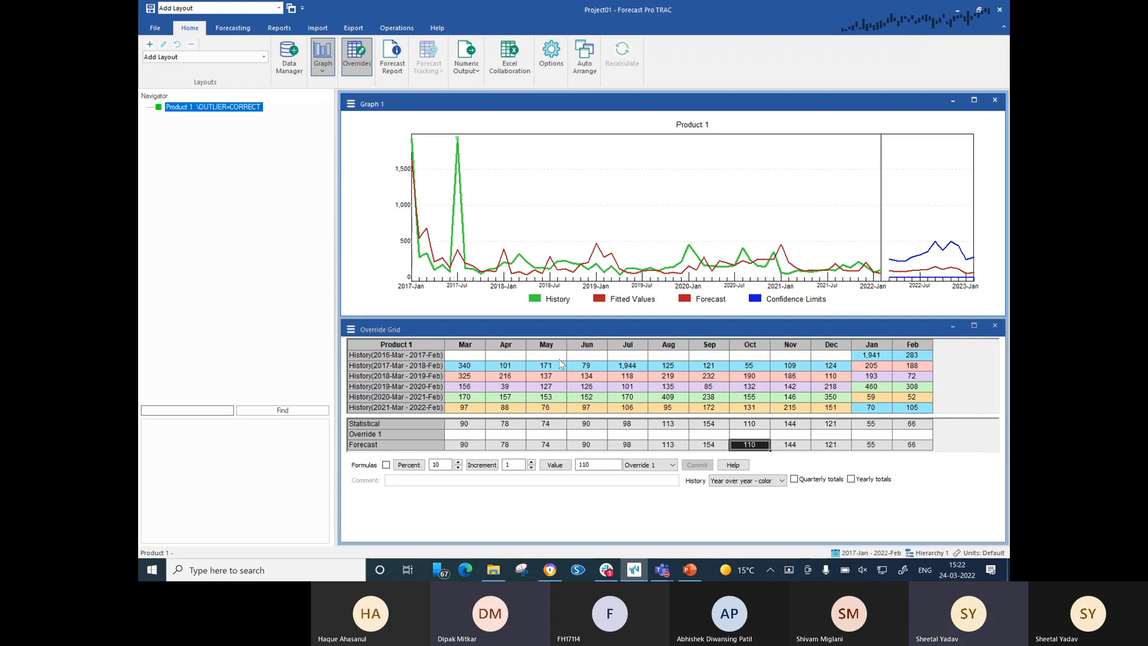
click(551, 60)
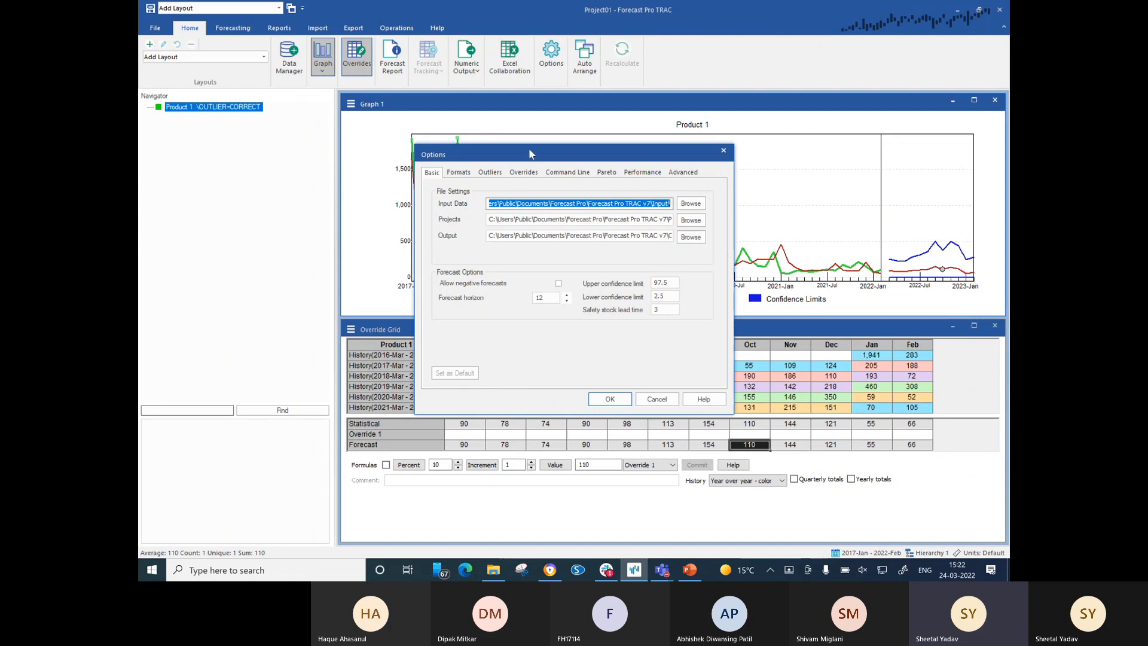
click(604, 173)
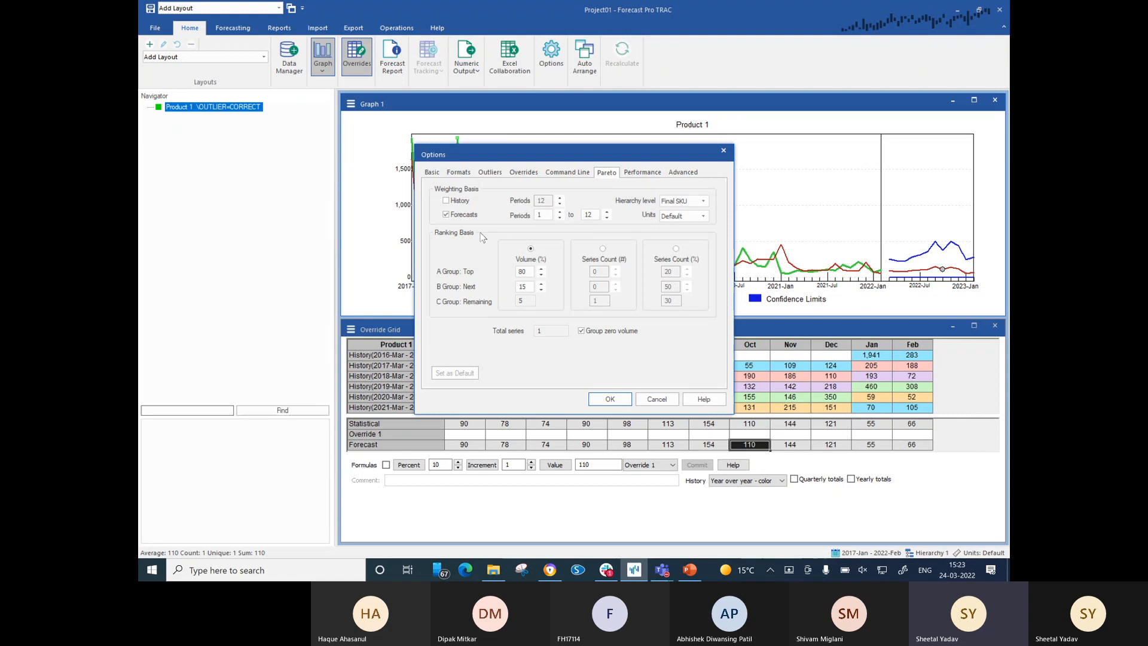
click(446, 201)
click(445, 216)
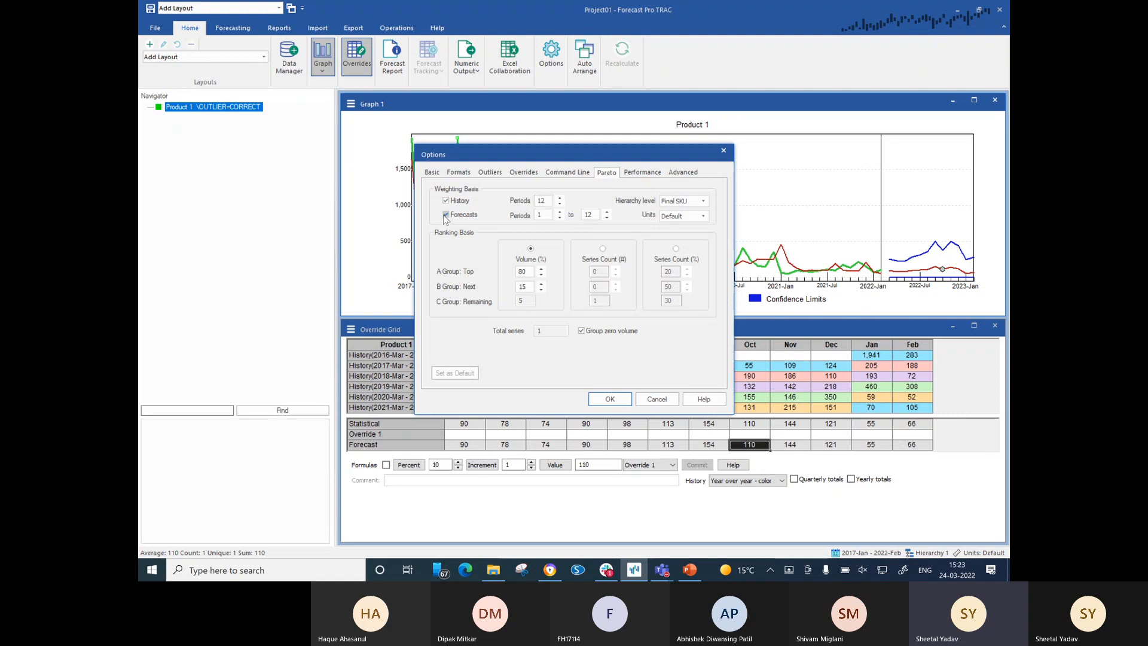
click(560, 205)
click(560, 205)
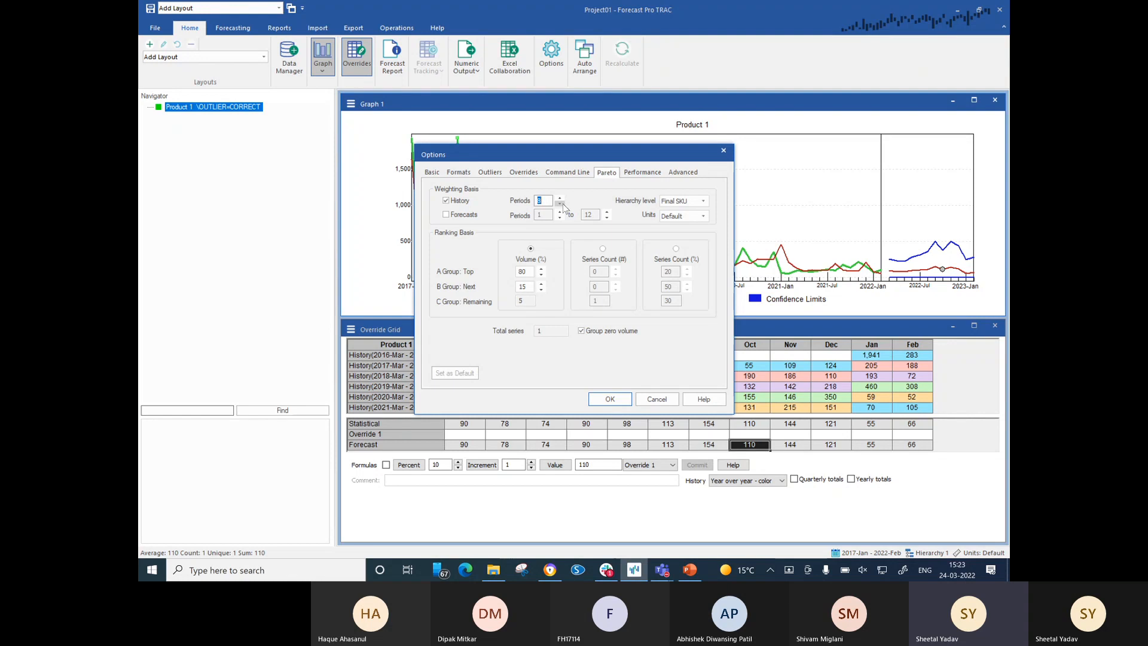
click(560, 205)
click(446, 214)
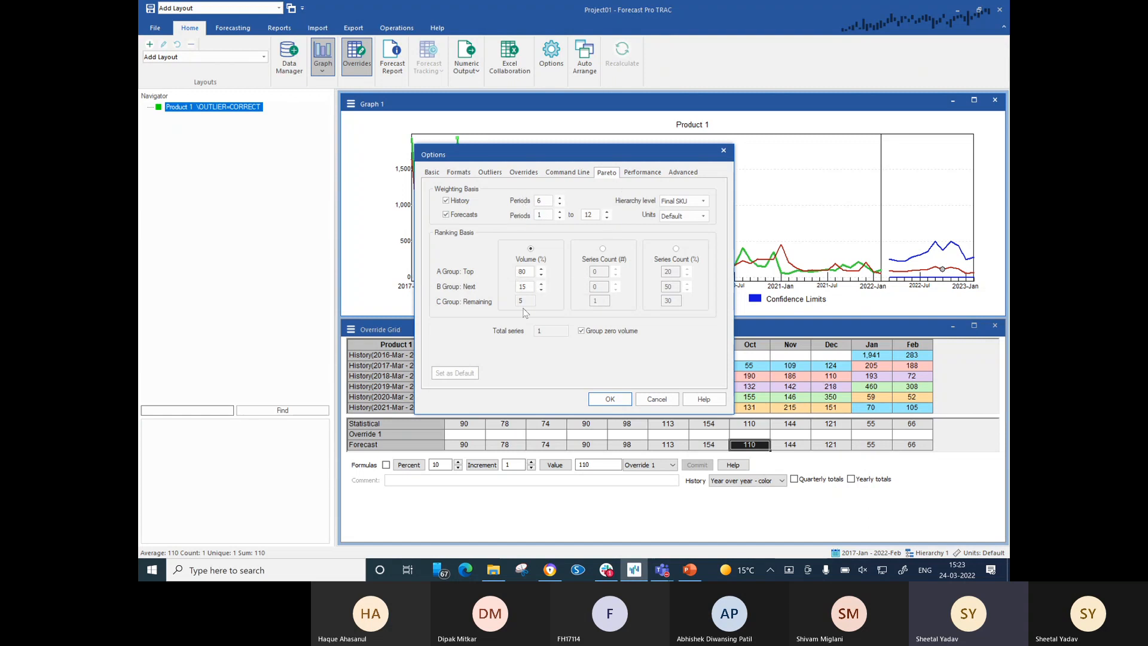
click(608, 400)
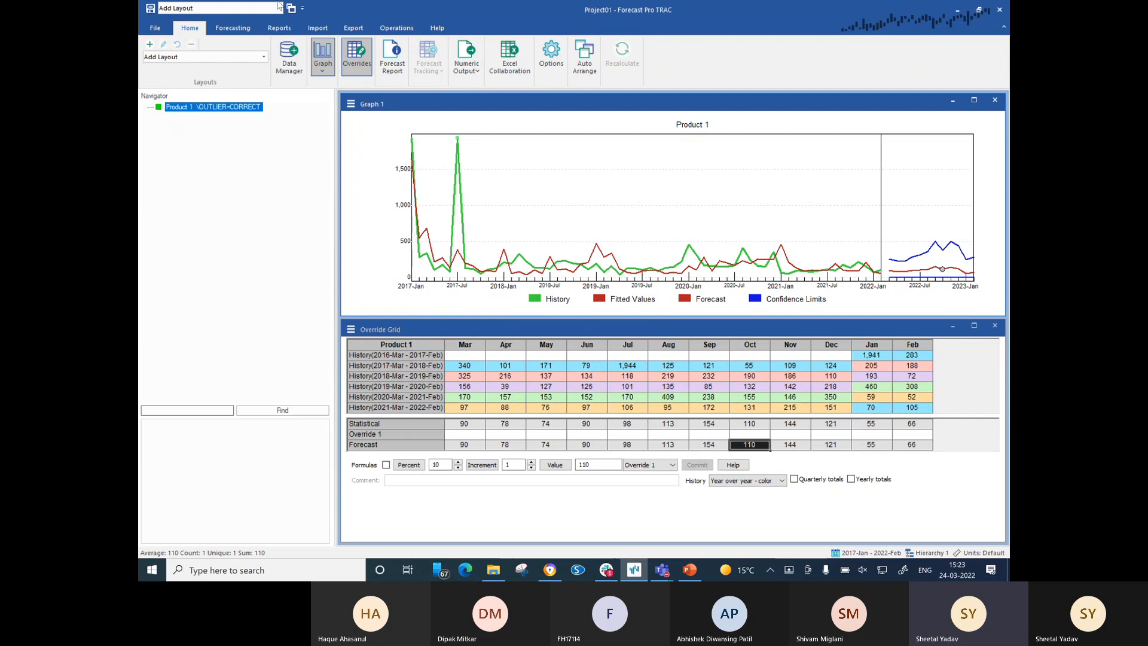
Generate the Outlier Report and add the Pareto information to its displayed columns.
click(282, 28)
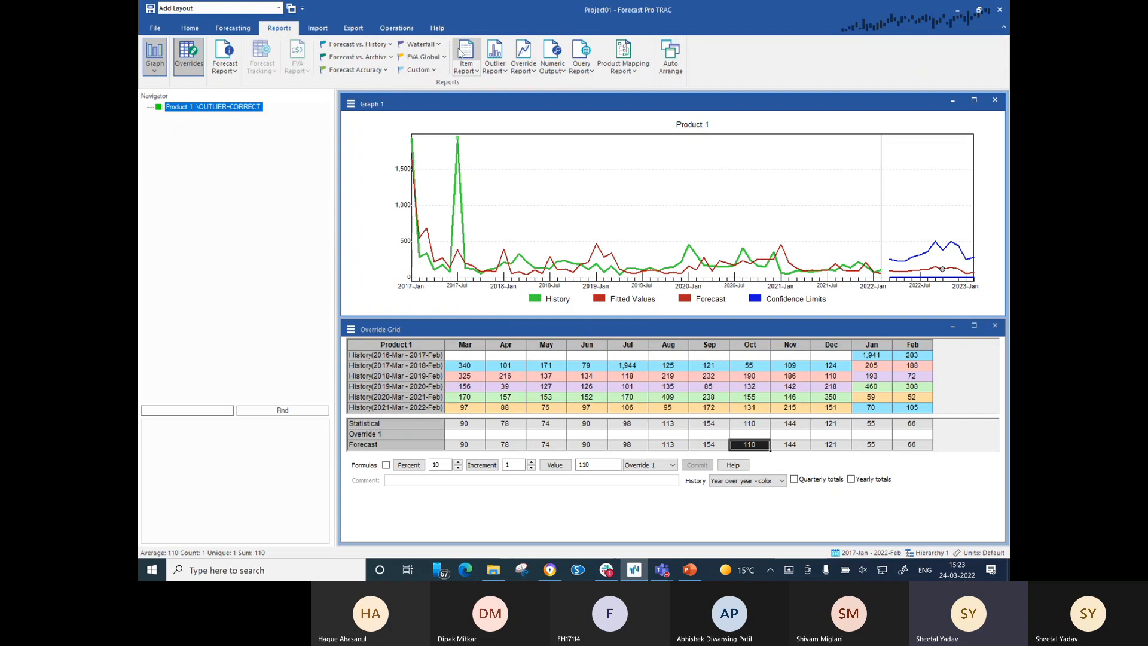
click(501, 52)
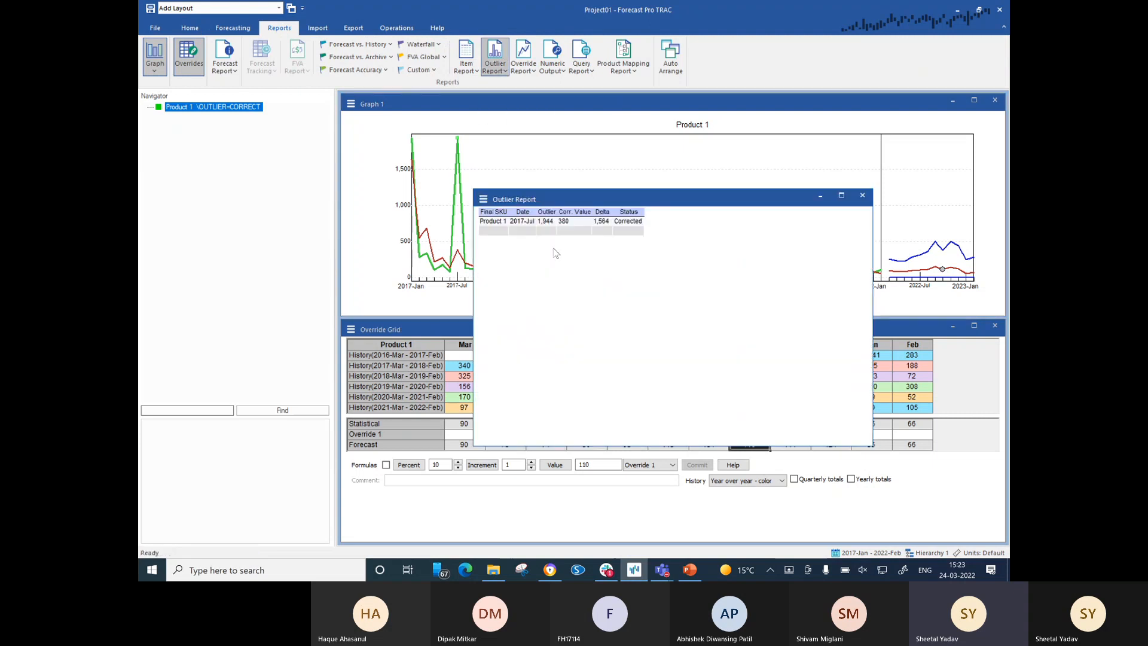
right_click(537, 246)
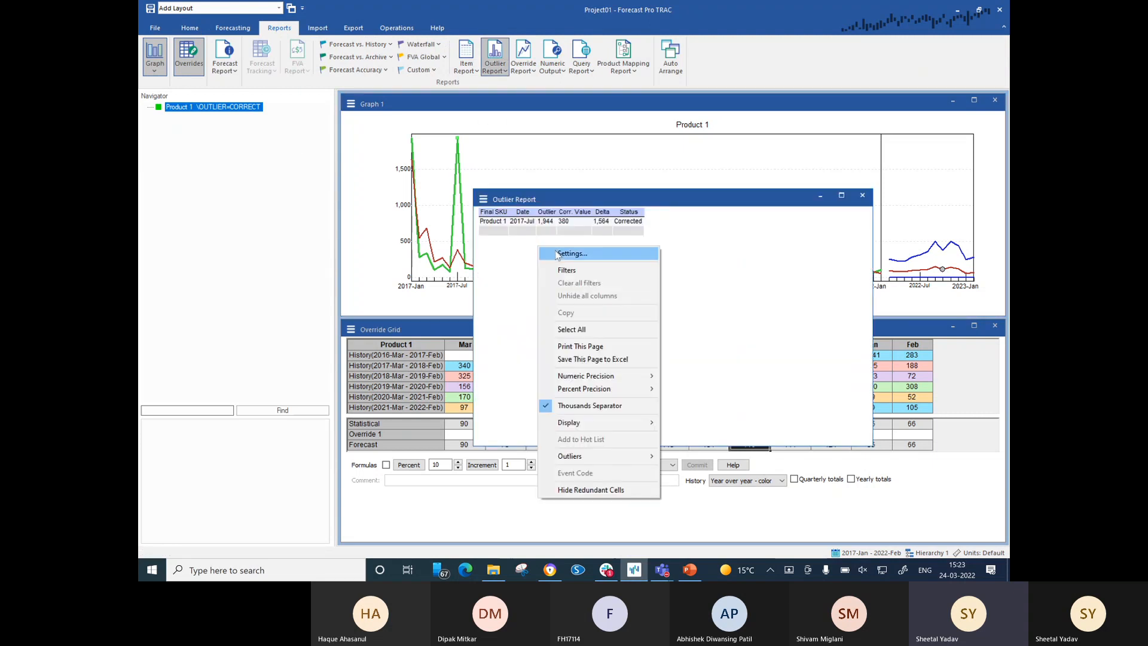
click(563, 253)
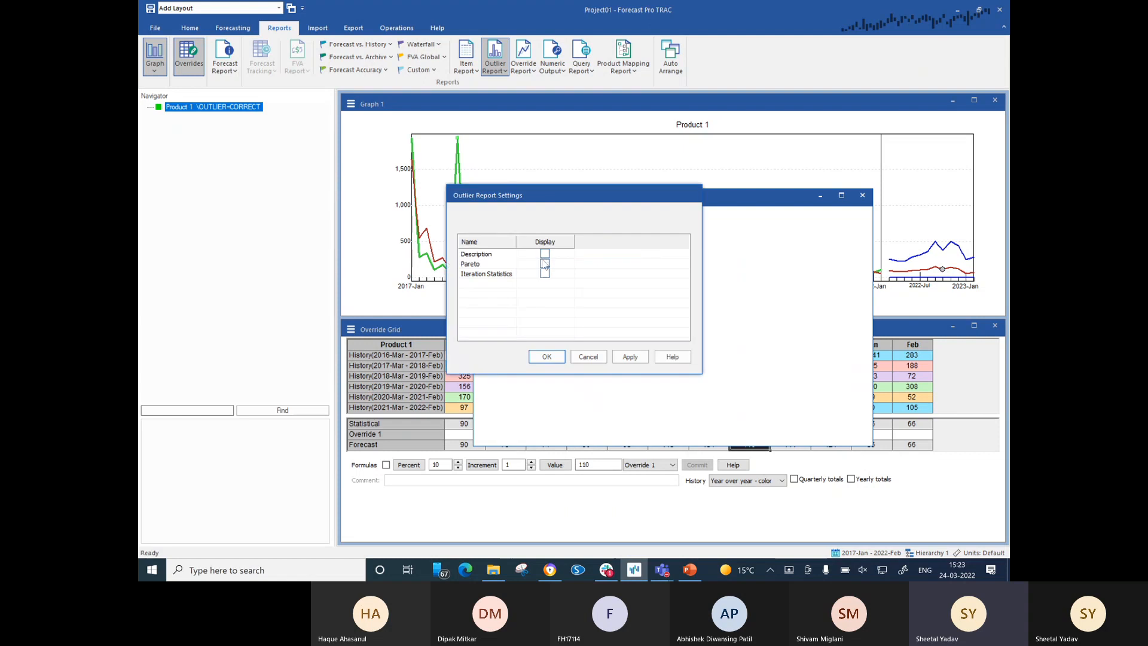
click(544, 263)
click(546, 357)
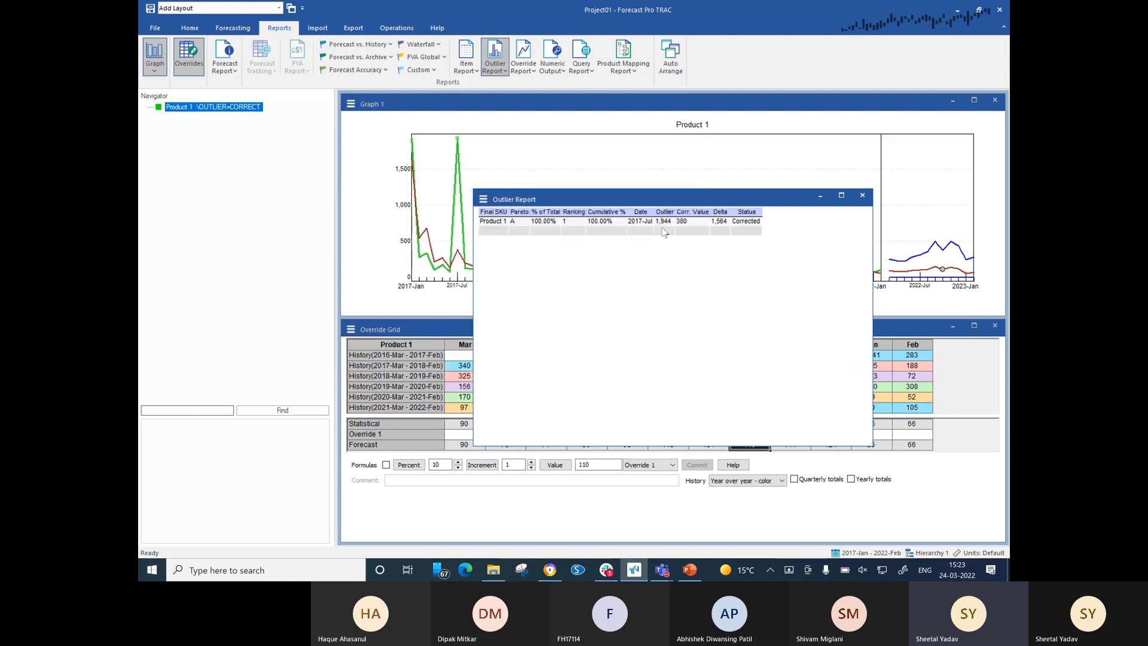
Enable column filters in the Outlier Report, view the Pareto filter choices without changing them, and close the report.
right_click(595, 241)
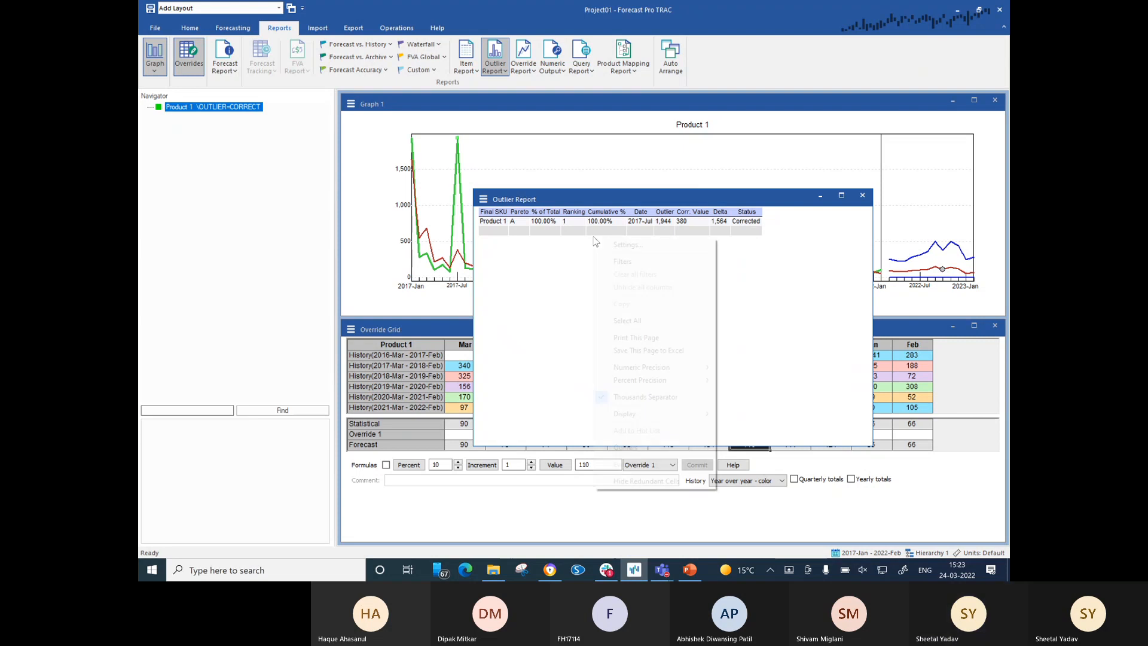
click(622, 261)
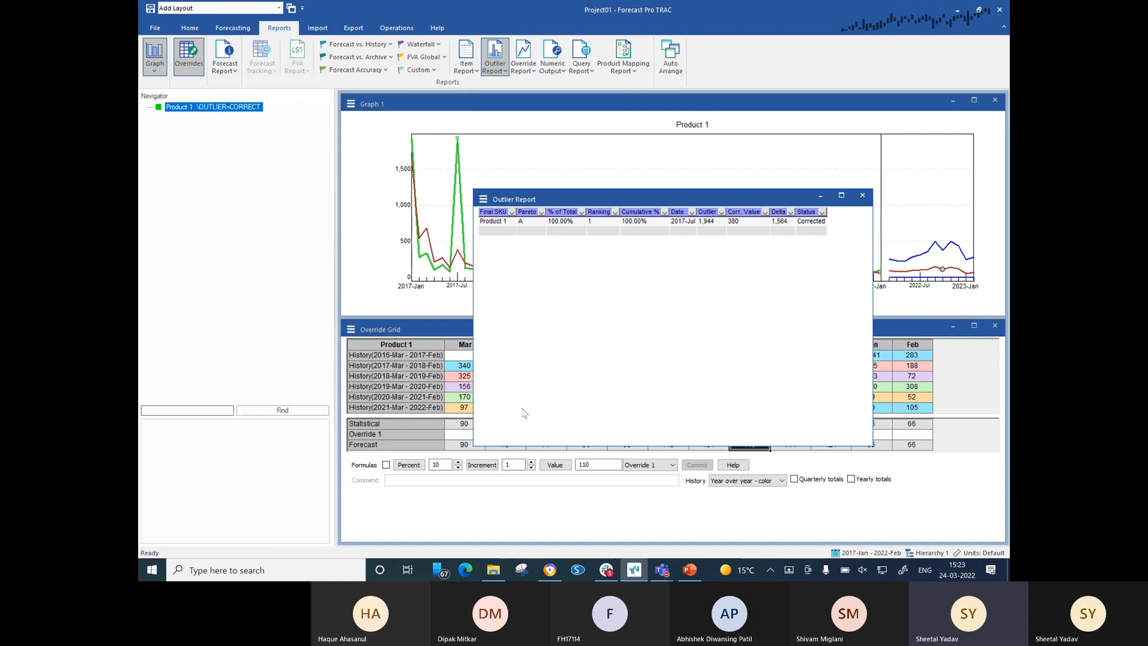
click(541, 213)
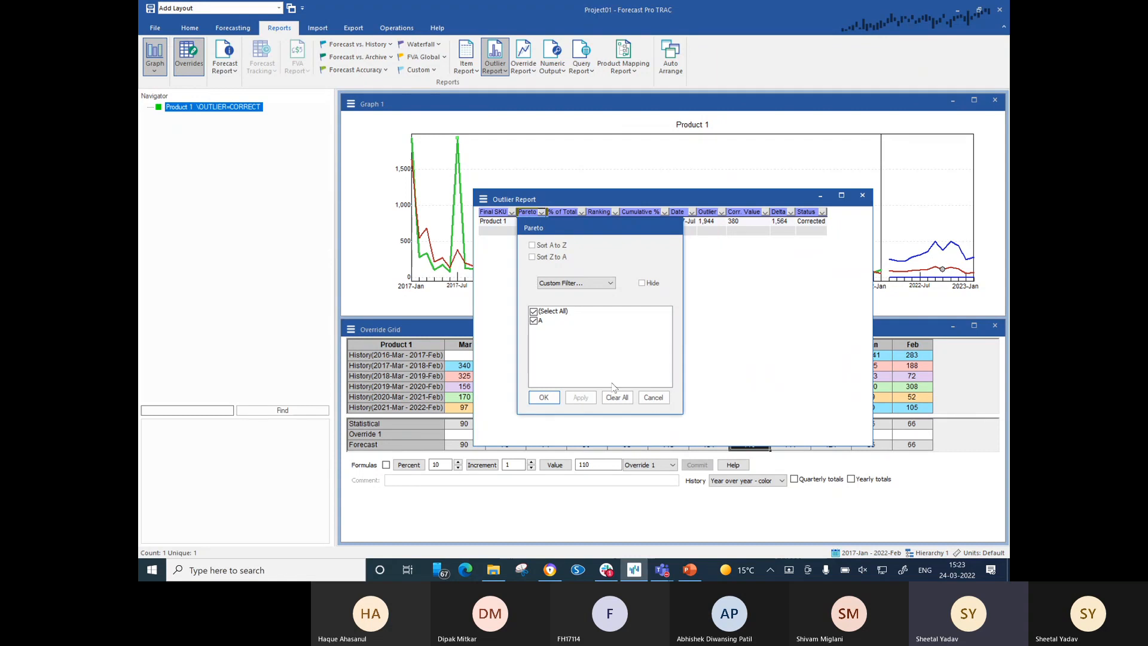
click(654, 397)
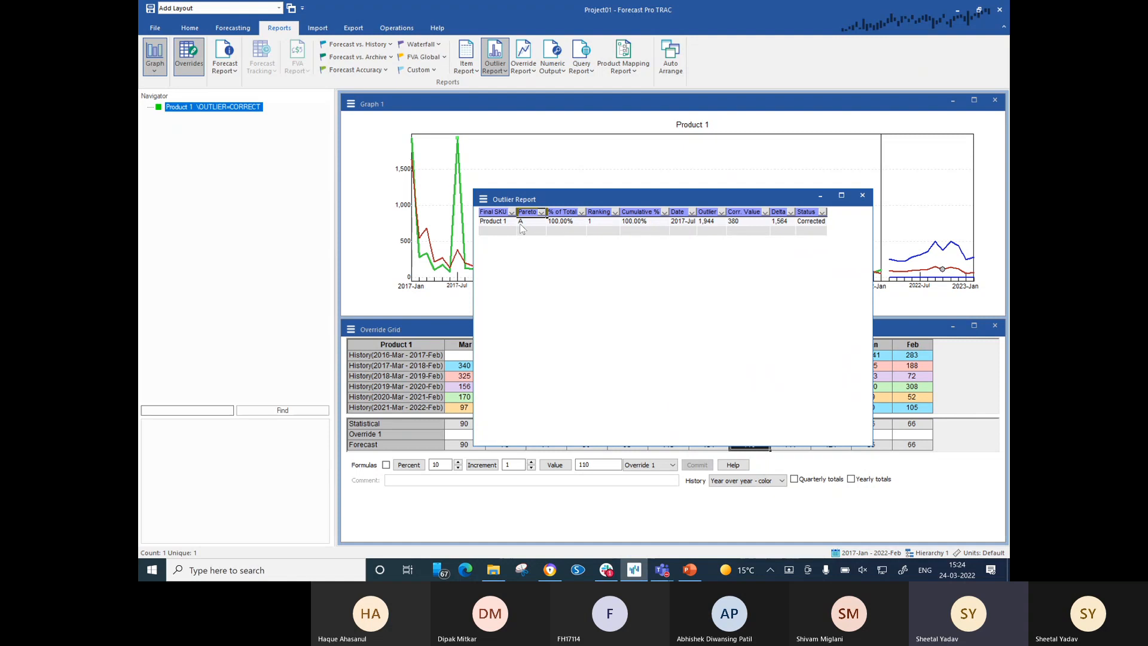
click(863, 197)
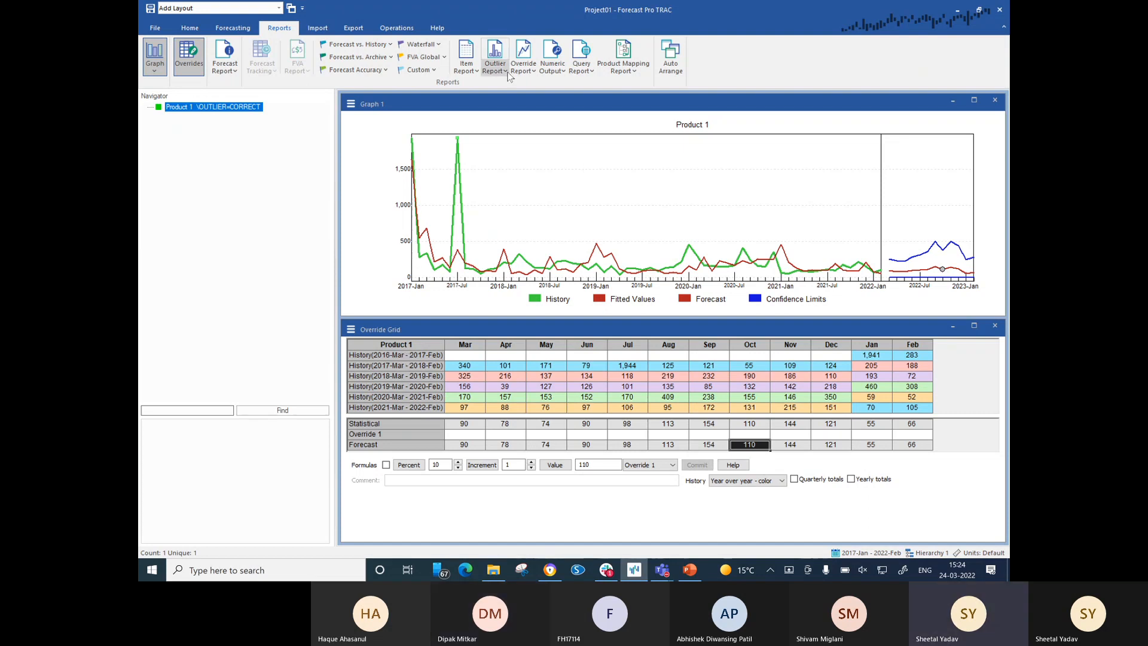
Review Product 1 in the Item Report, including the report's settings, filter and export options.
click(466, 58)
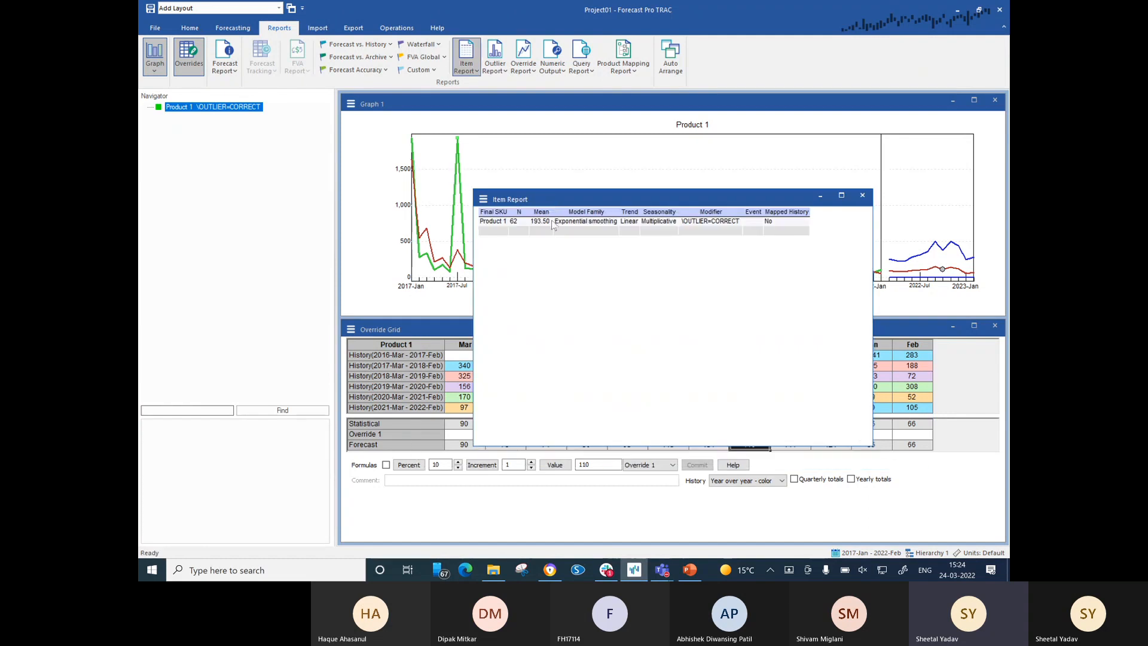
click(551, 223)
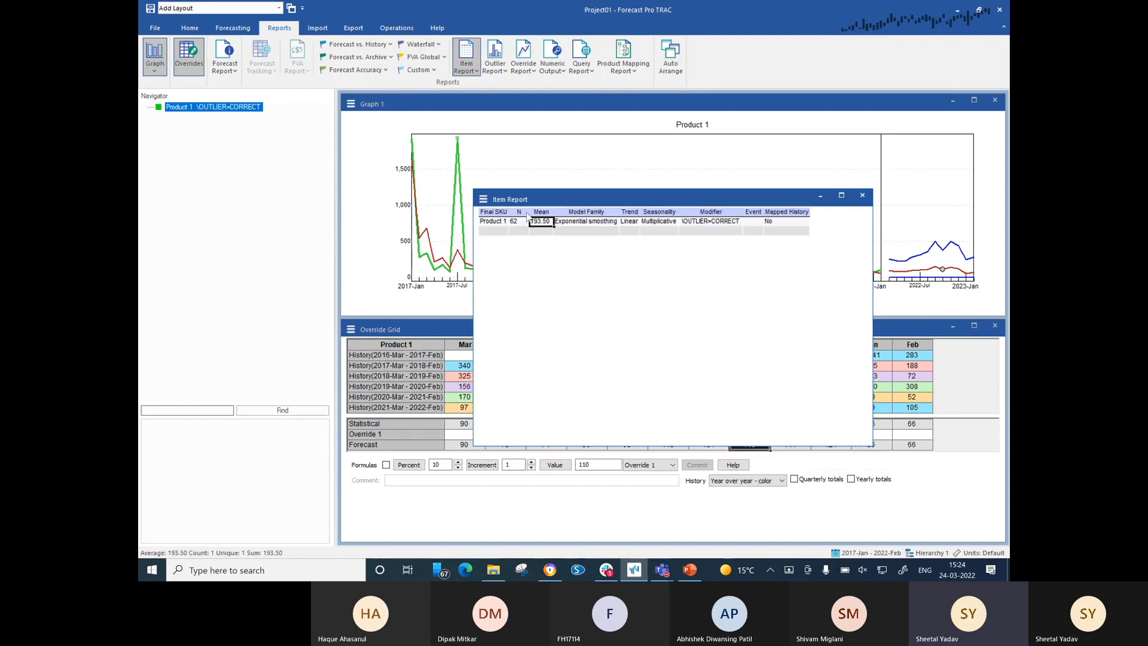
right_click(527, 223)
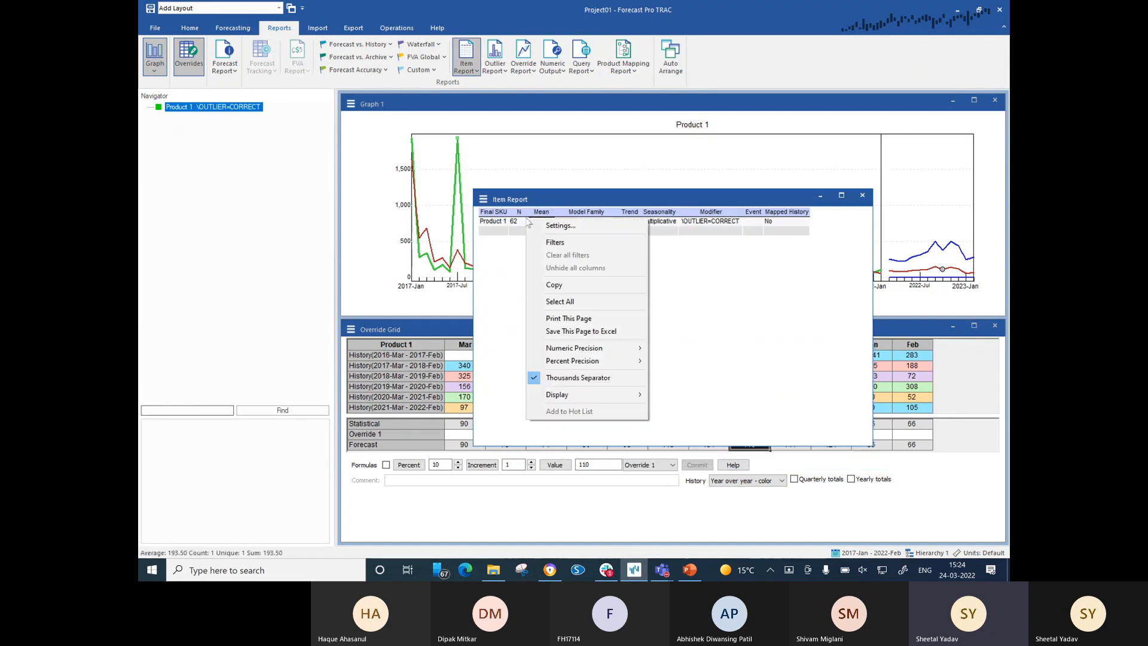
mouse_move(592, 352)
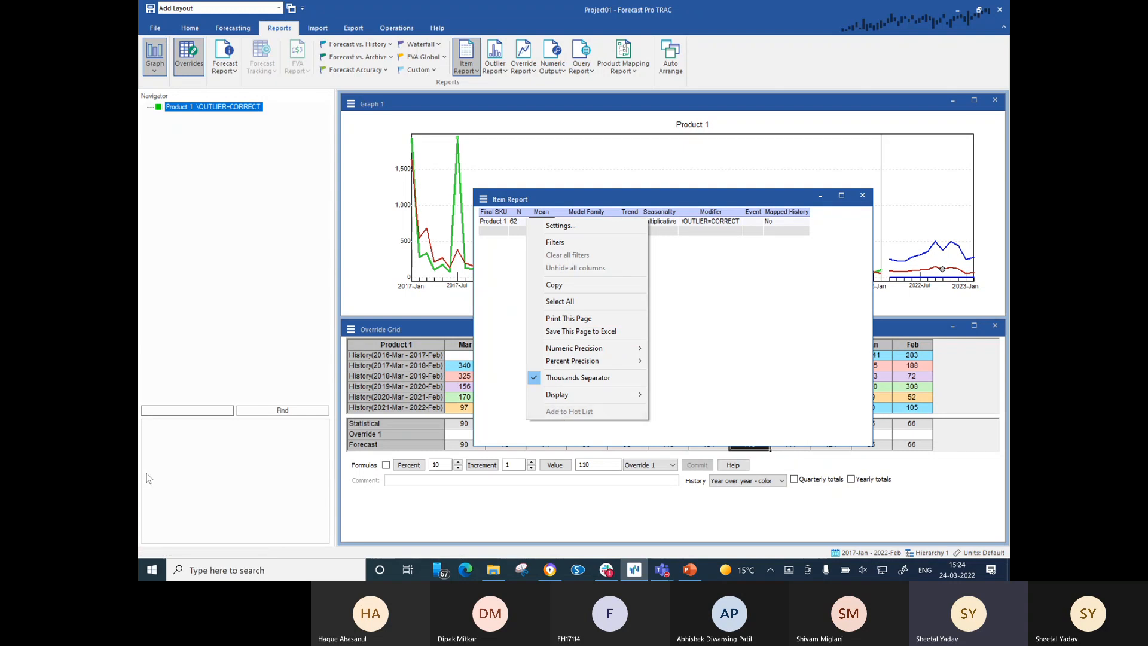
click(171, 506)
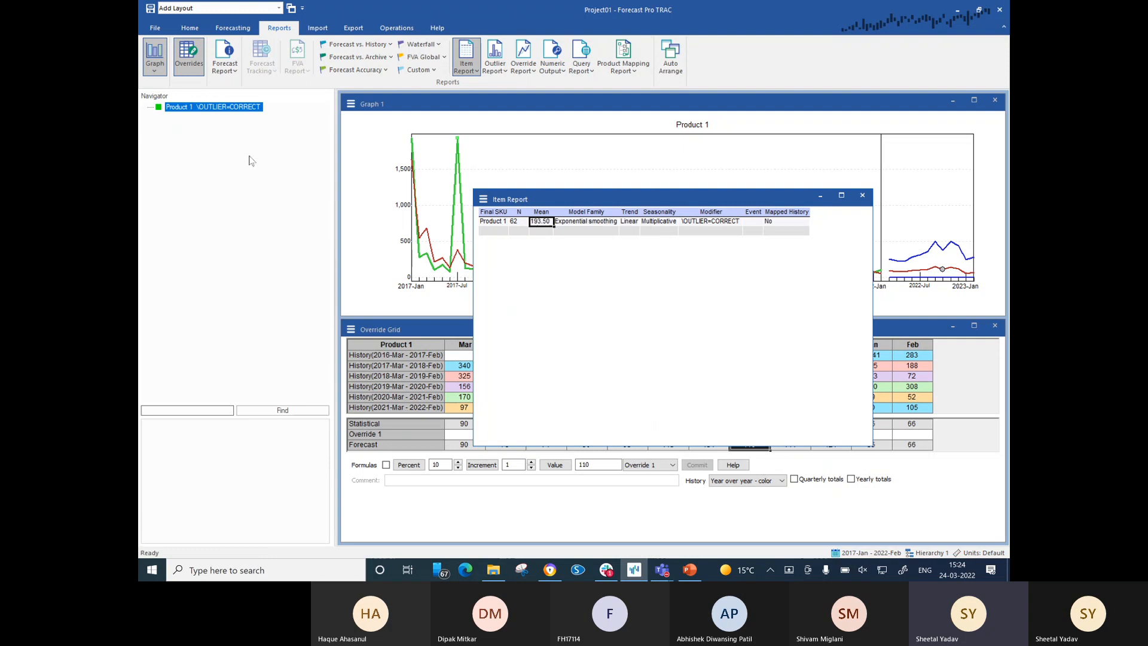
Apply the outlier-correction modifier of Product 1 to the Hot List, and close the Item Report.
right_click(232, 107)
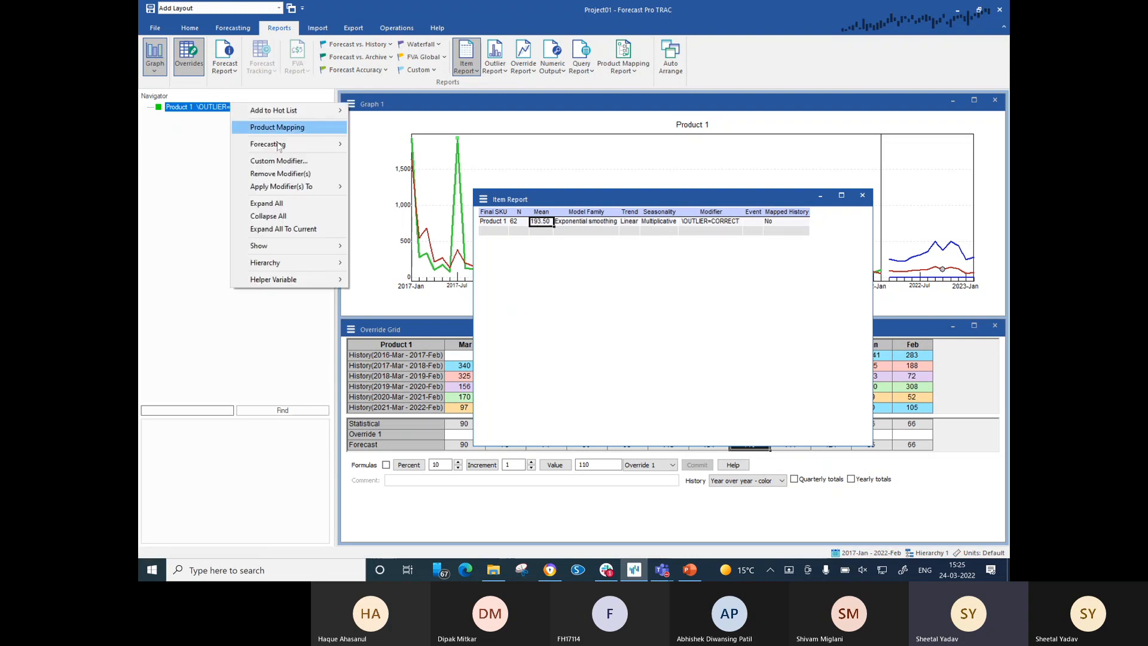
mouse_move(296, 188)
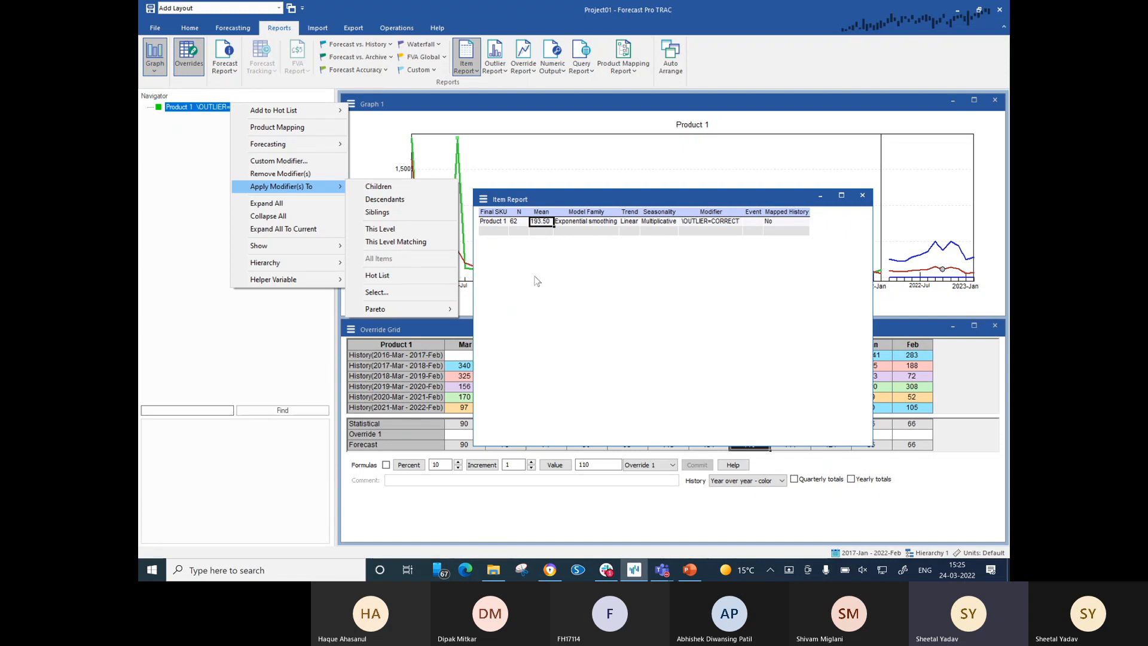
click(405, 277)
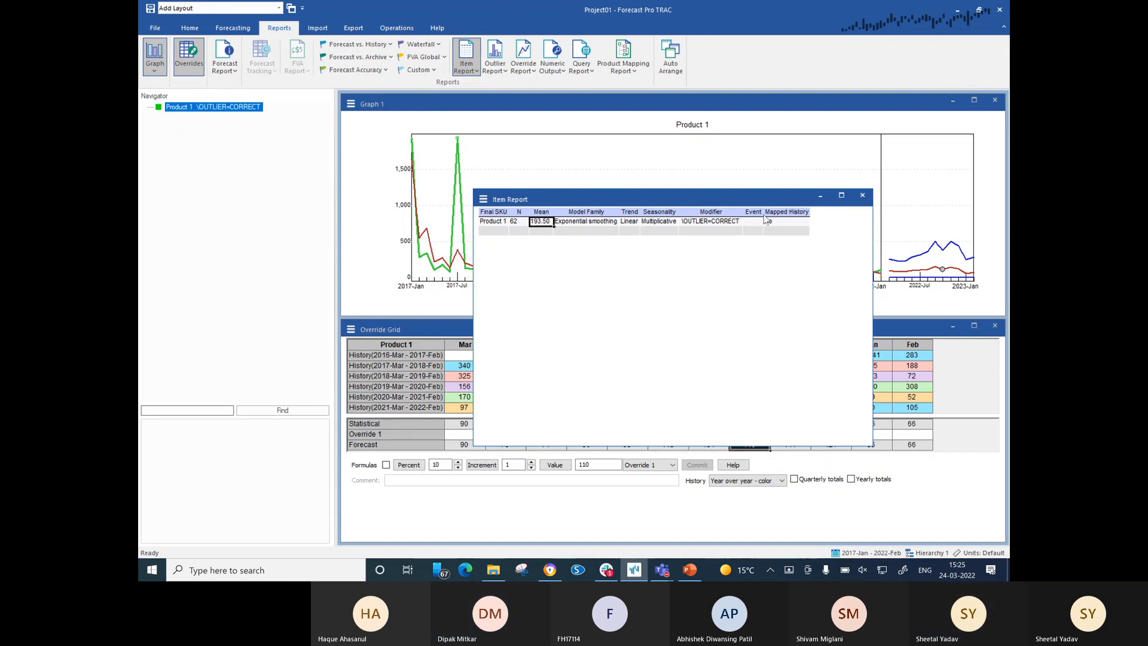
click(859, 199)
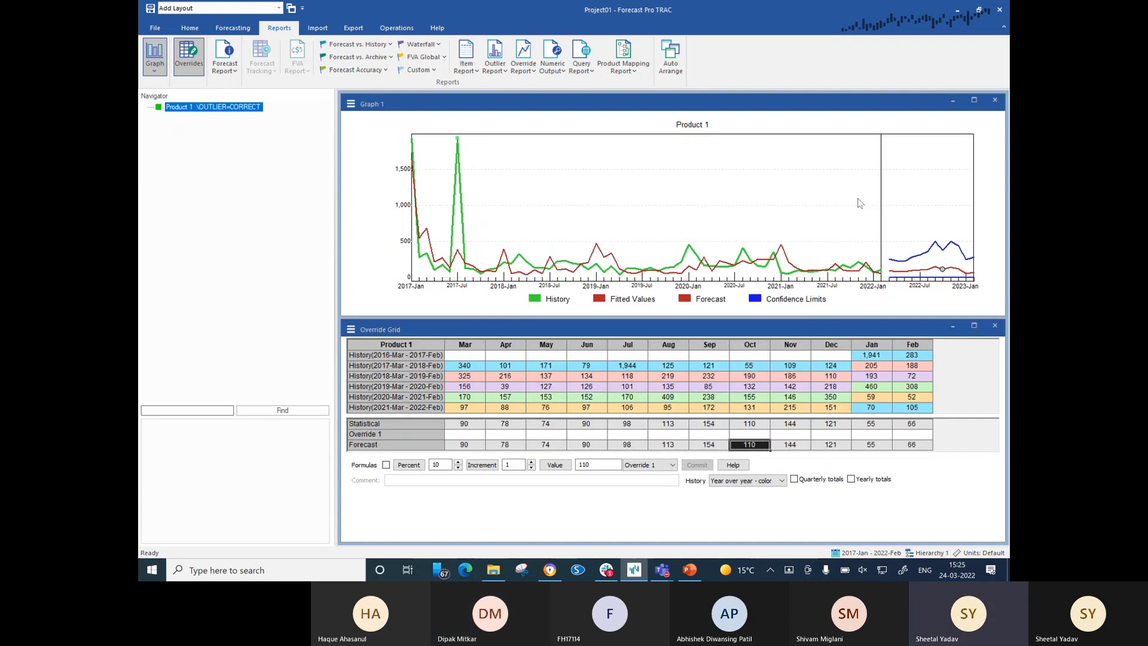
Switch to PowerPoint to view the Data Management slide, and return to Forecast Pro TRAC.
click(688, 572)
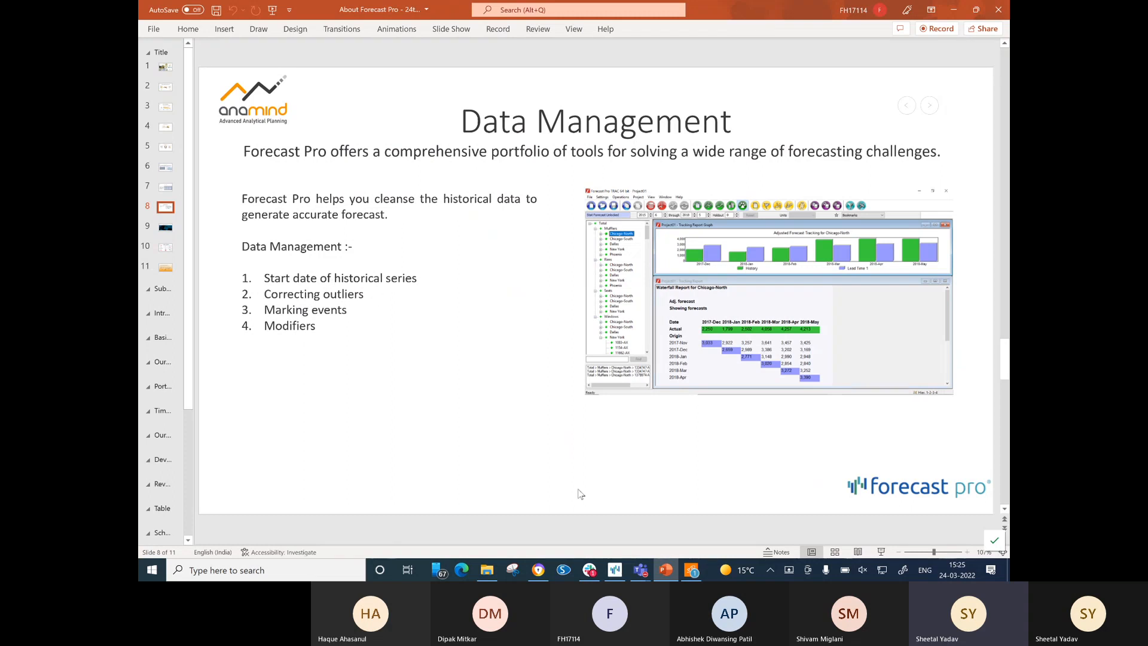
mouse_move(600, 566)
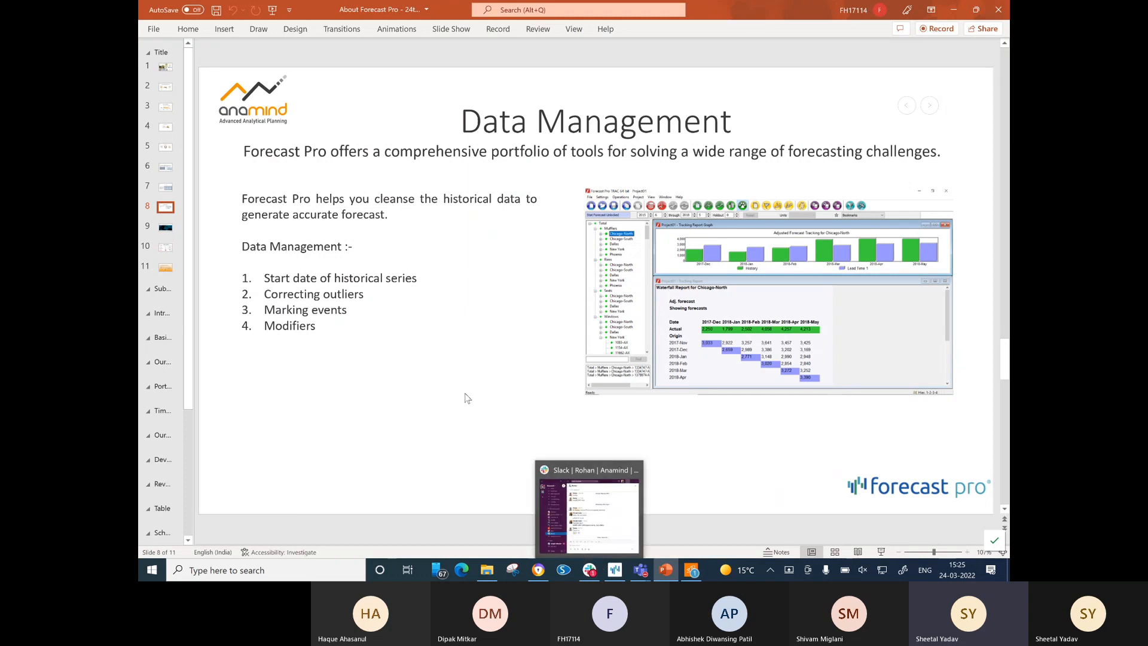
click(616, 570)
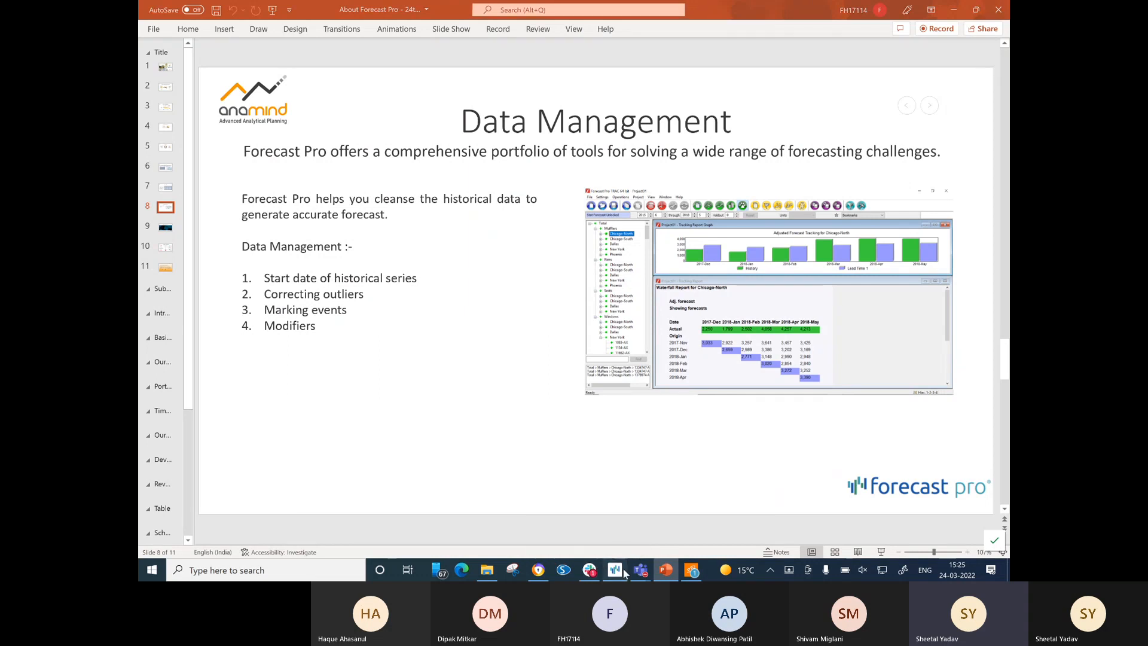
click(191, 28)
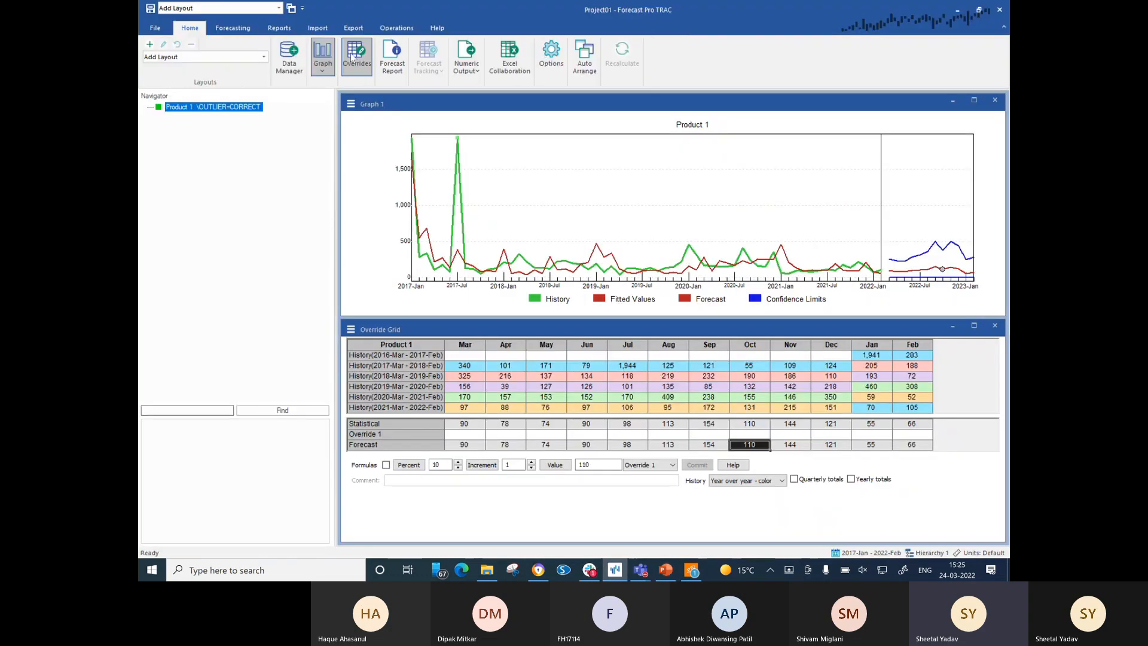
click(551, 53)
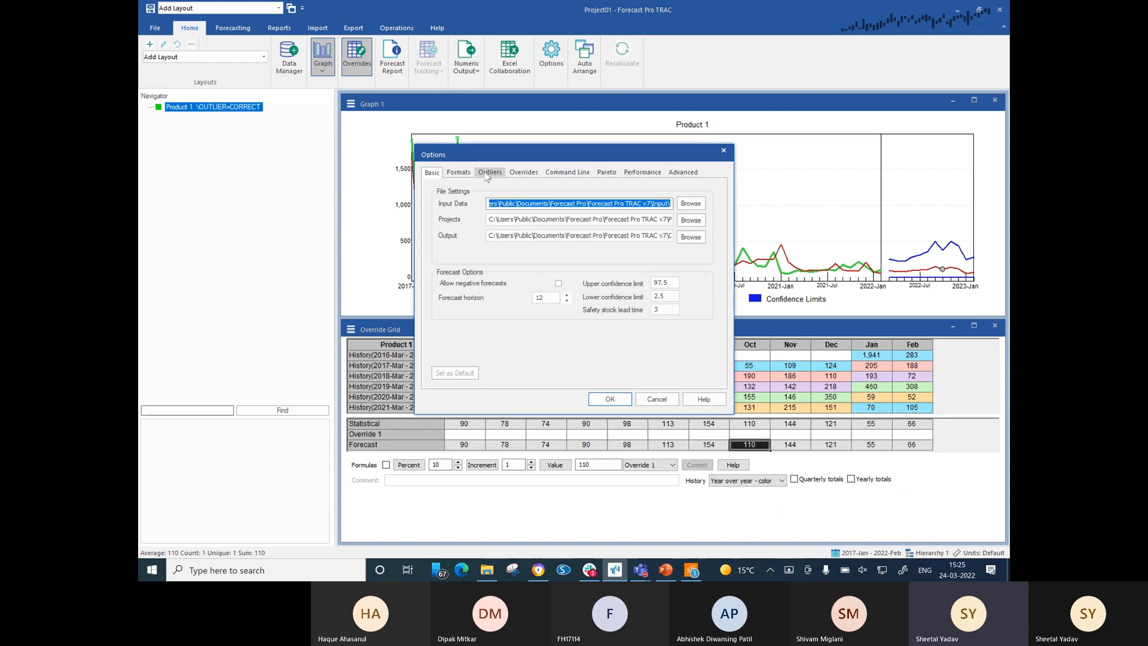
click(723, 151)
Inspect the history, fitted and outlier values on the Product 1 graph, including the July 2017 spike.
mouse_move(459, 221)
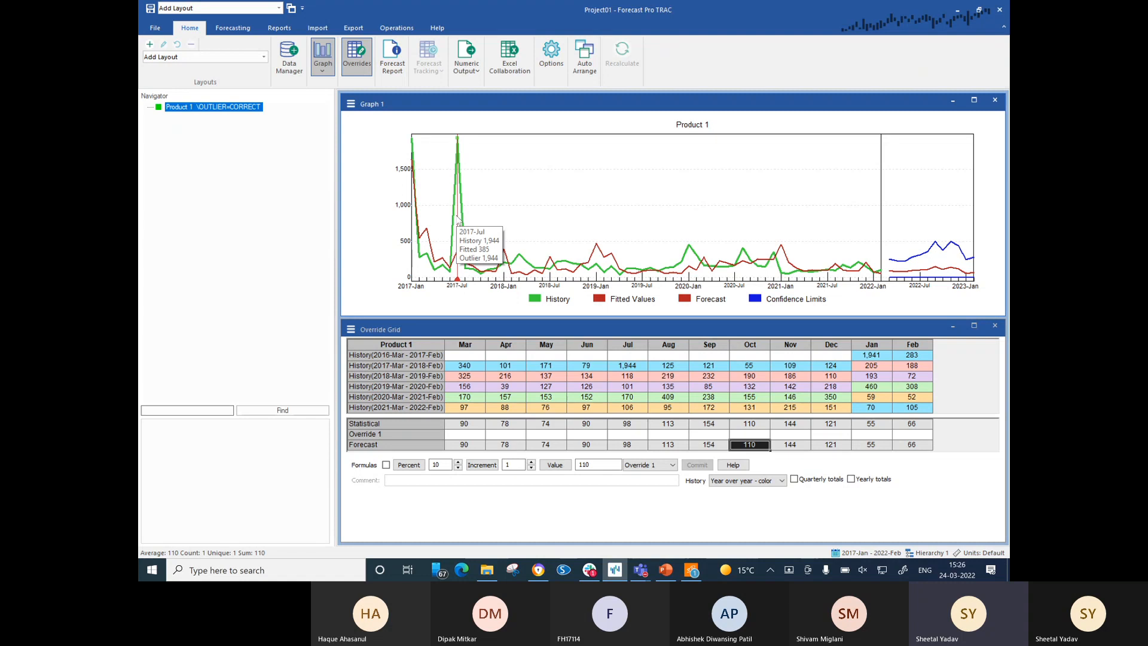
mouse_move(826, 179)
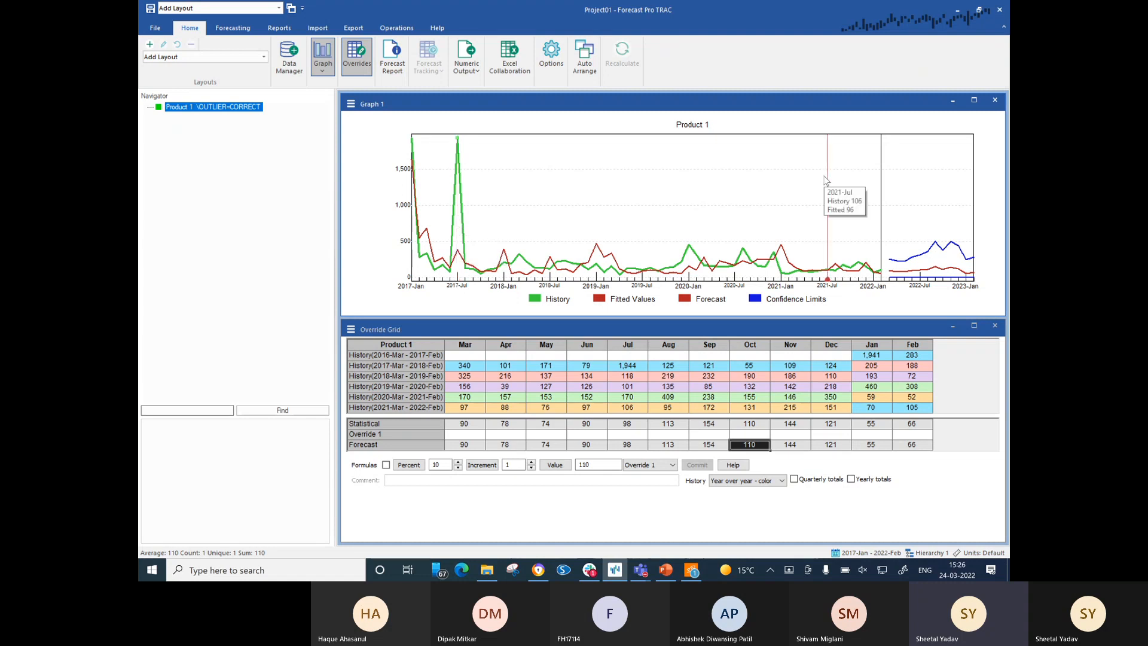
mouse_move(774, 183)
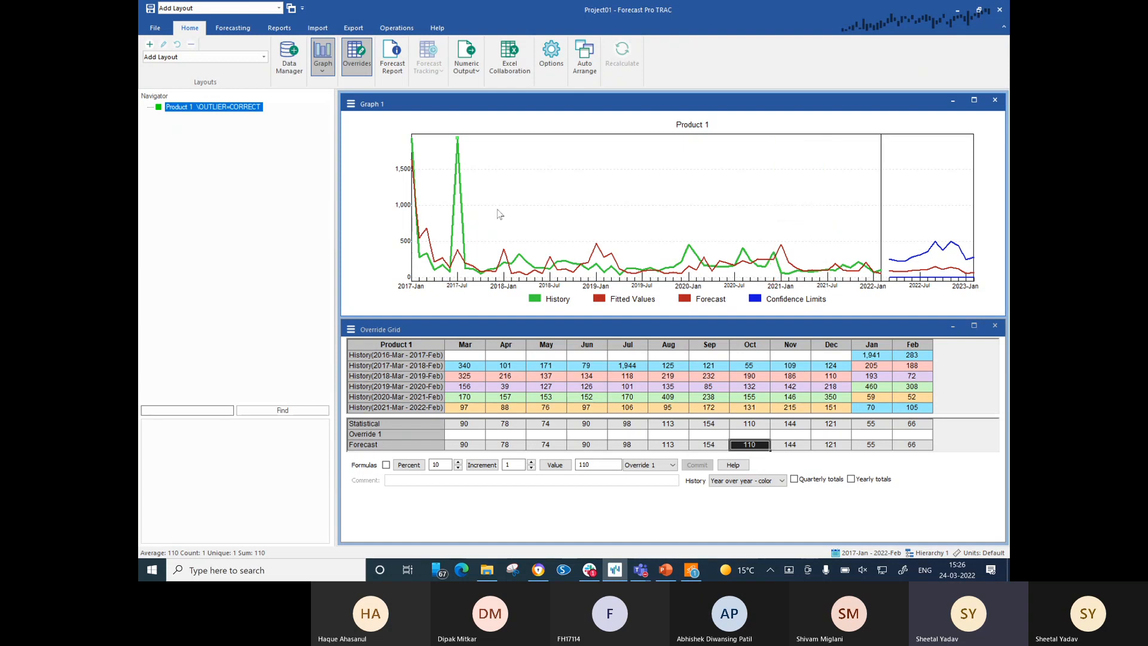
mouse_move(467, 246)
Remove the outlier-correction modifier from Product 1 in the Navigator.
mouse_move(219, 114)
right_click(225, 109)
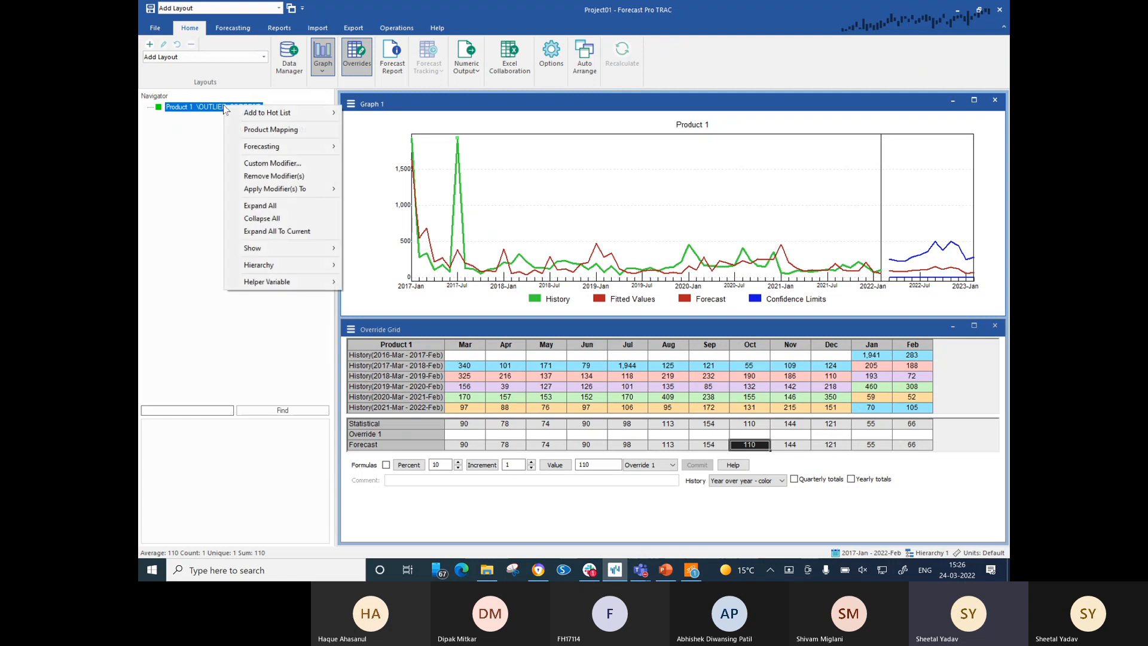
click(285, 178)
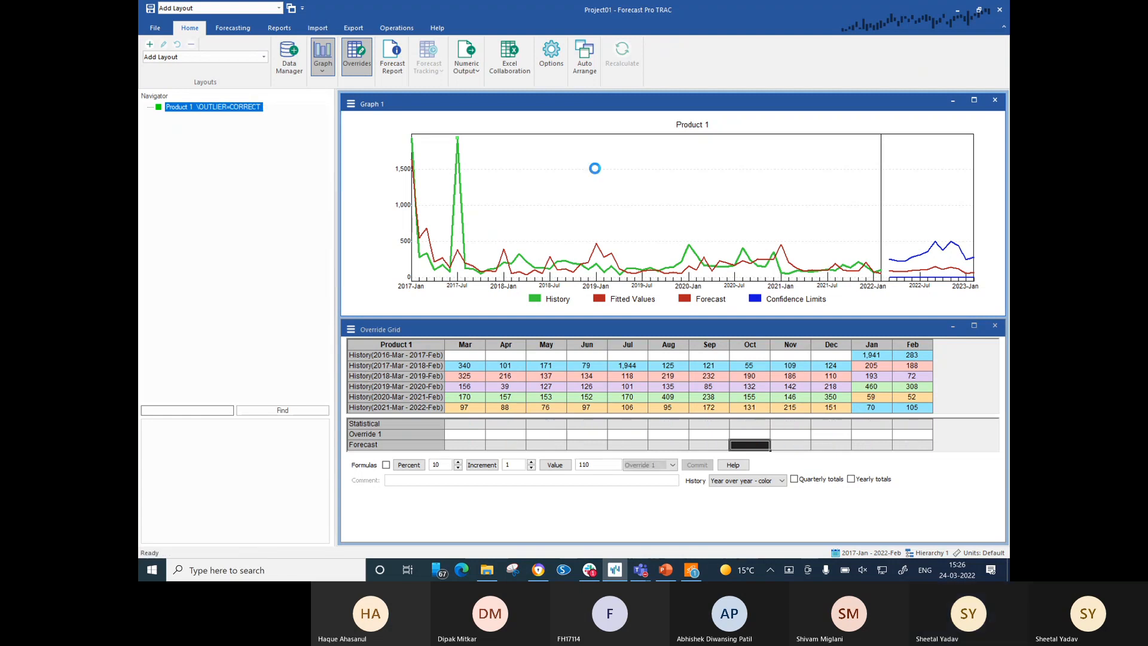
Create event code 1 with the description "Price Change" in the graph's event management, and commit it.
right_click(688, 189)
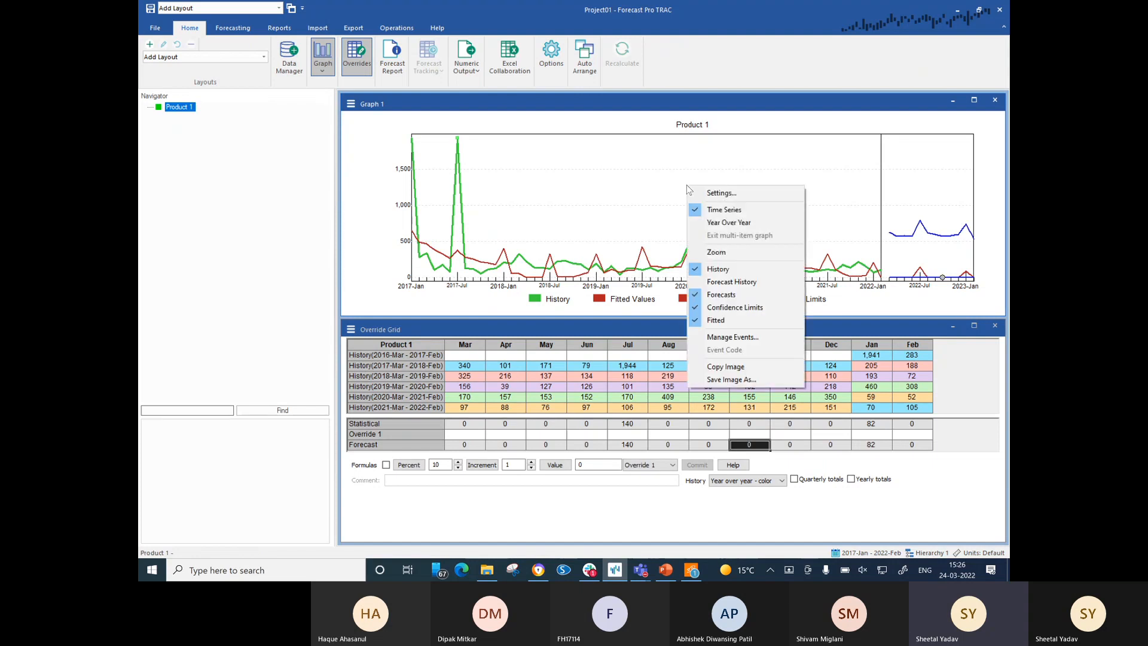
click(741, 338)
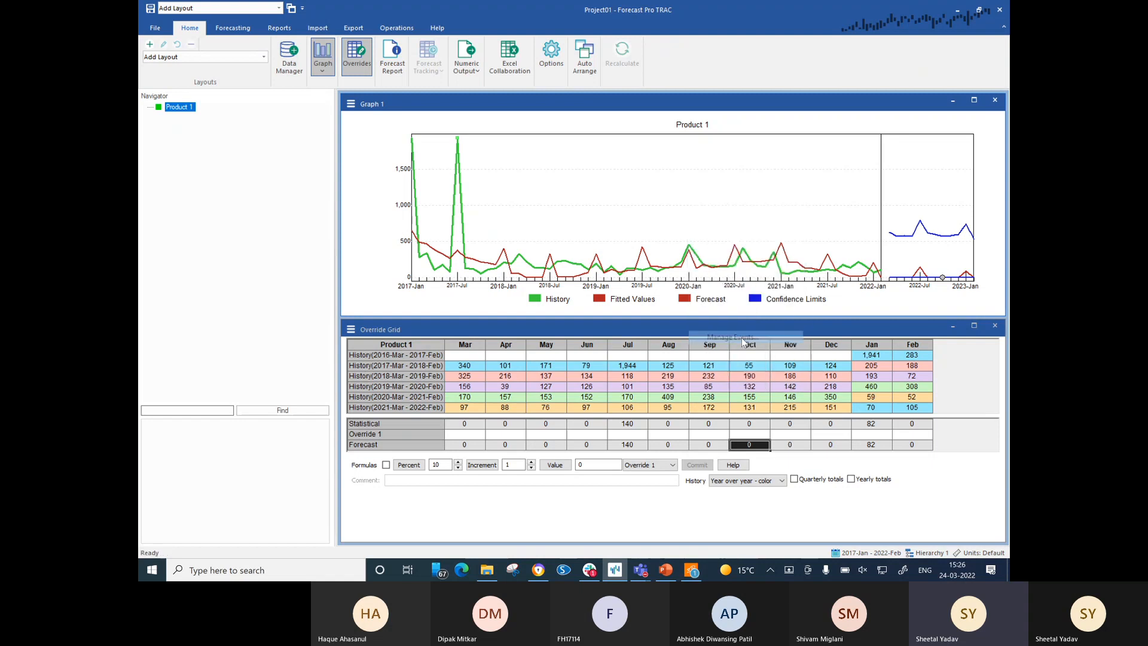
drag(464, 123, 693, 271)
click(765, 304)
key(Tab)
text(P)
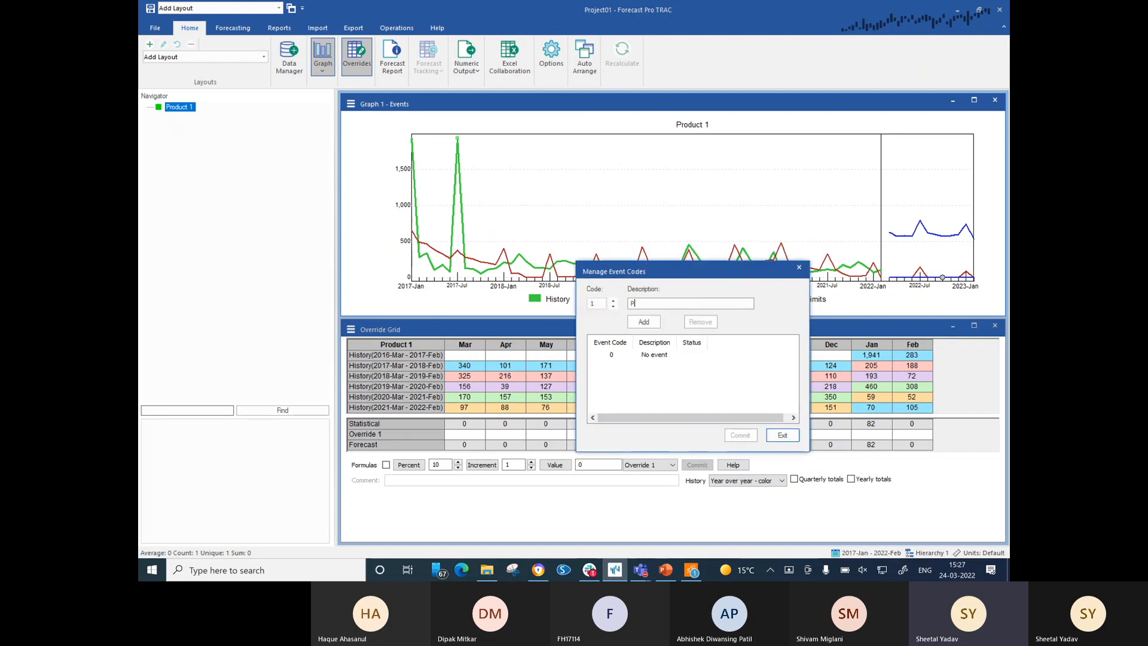
text(rice )
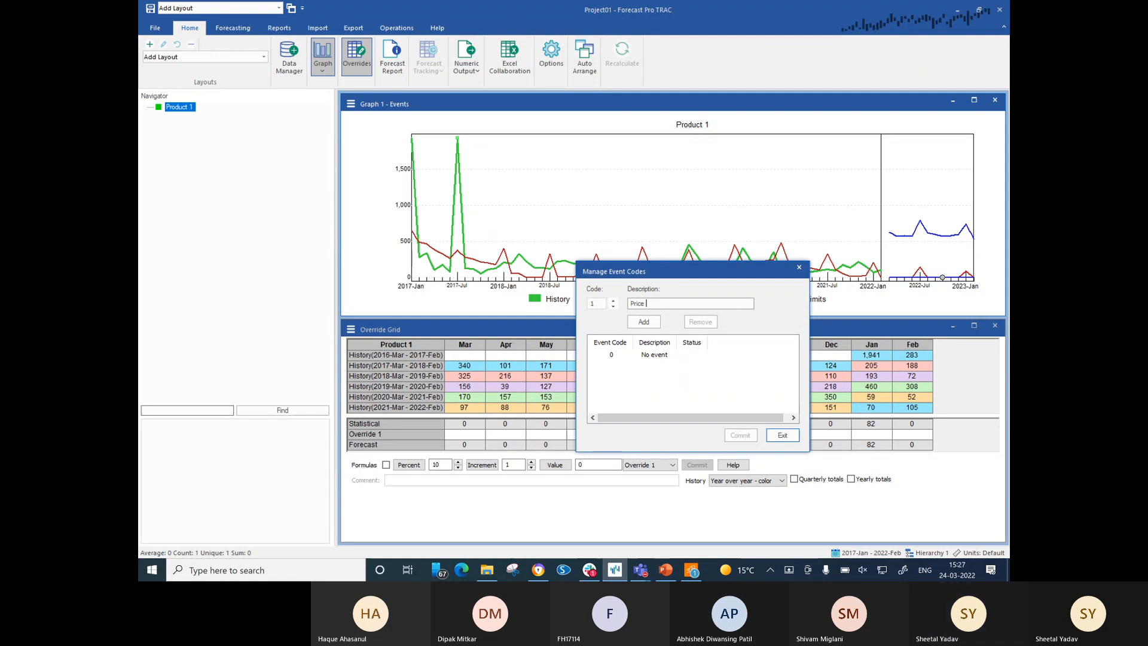
text(Change)
click(643, 322)
click(739, 440)
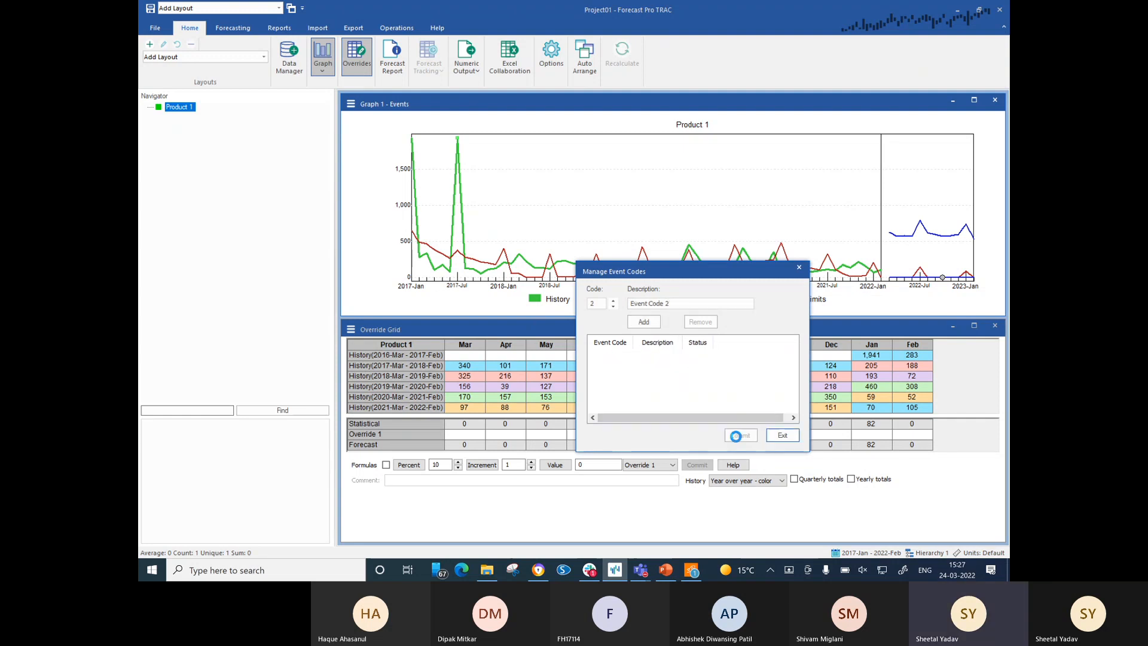
click(780, 434)
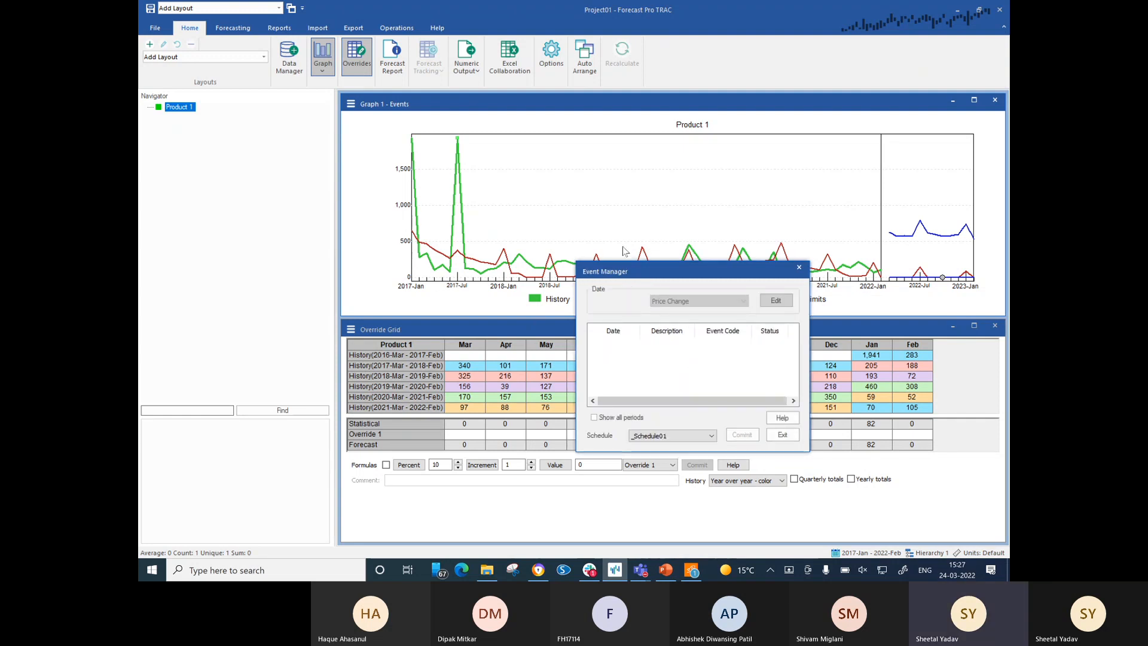
Assign the Price Change event to the 2017-Jan and 2017-Jul spikes of Product 1 in _Schedule01, and commit the schedule.
click(456, 142)
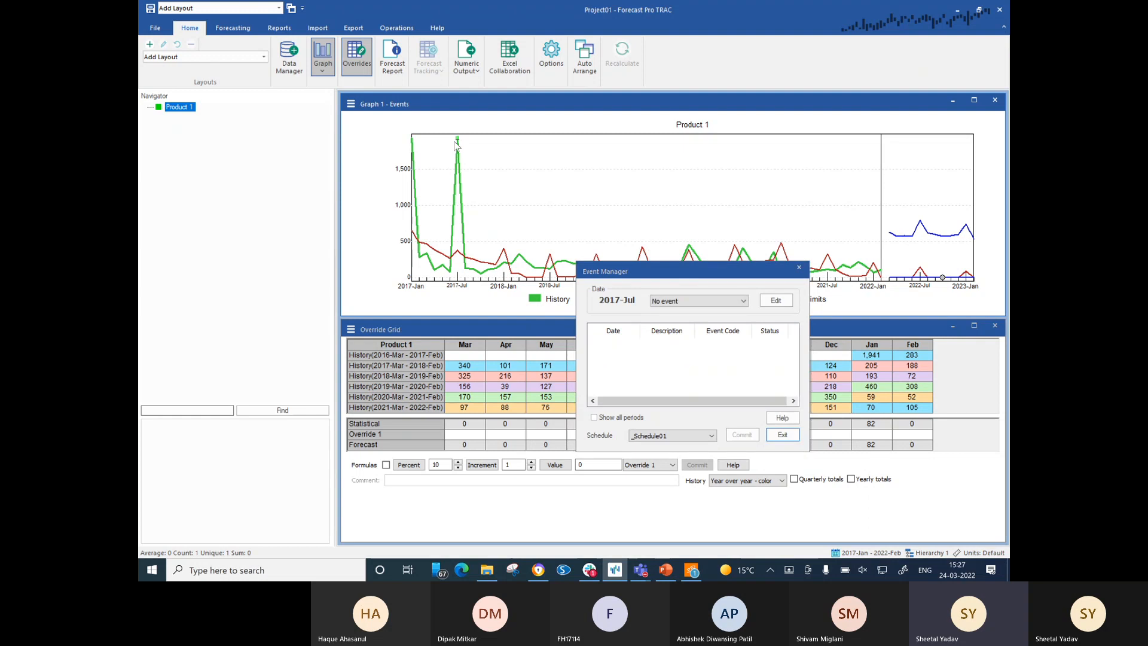
ctrl+click(413, 139)
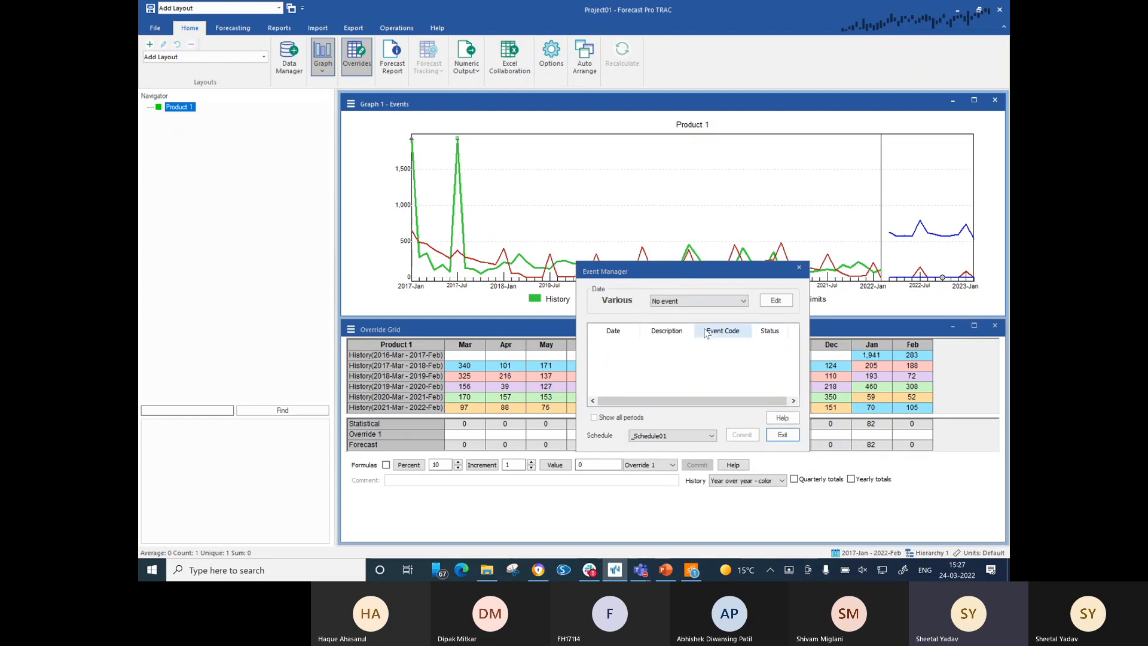
click(725, 301)
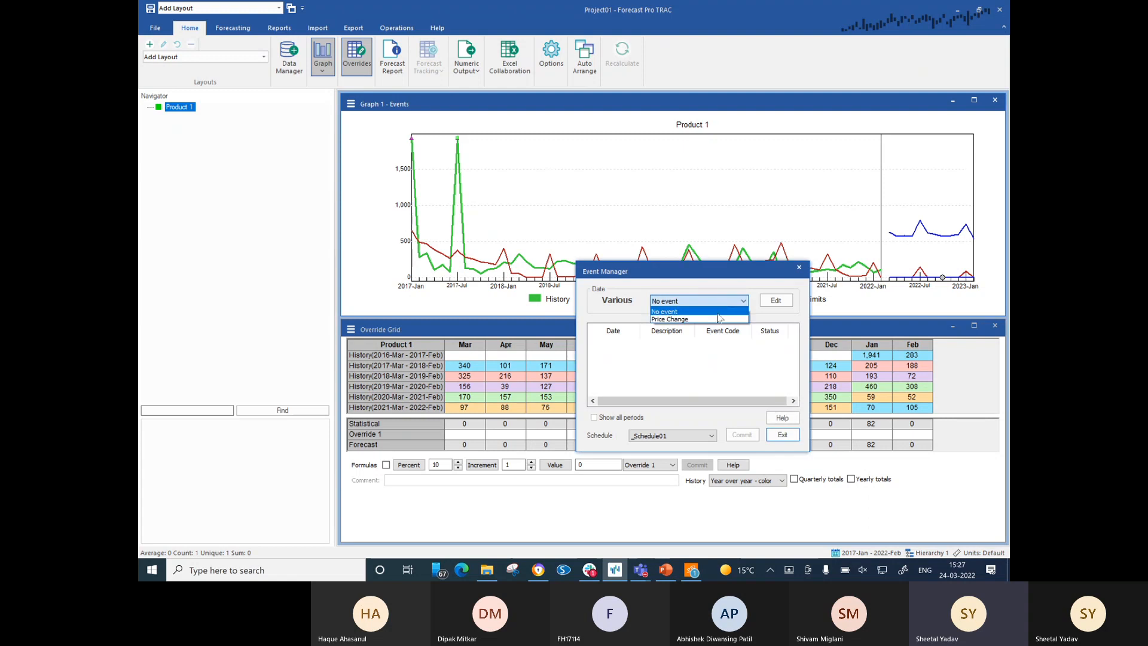
click(719, 320)
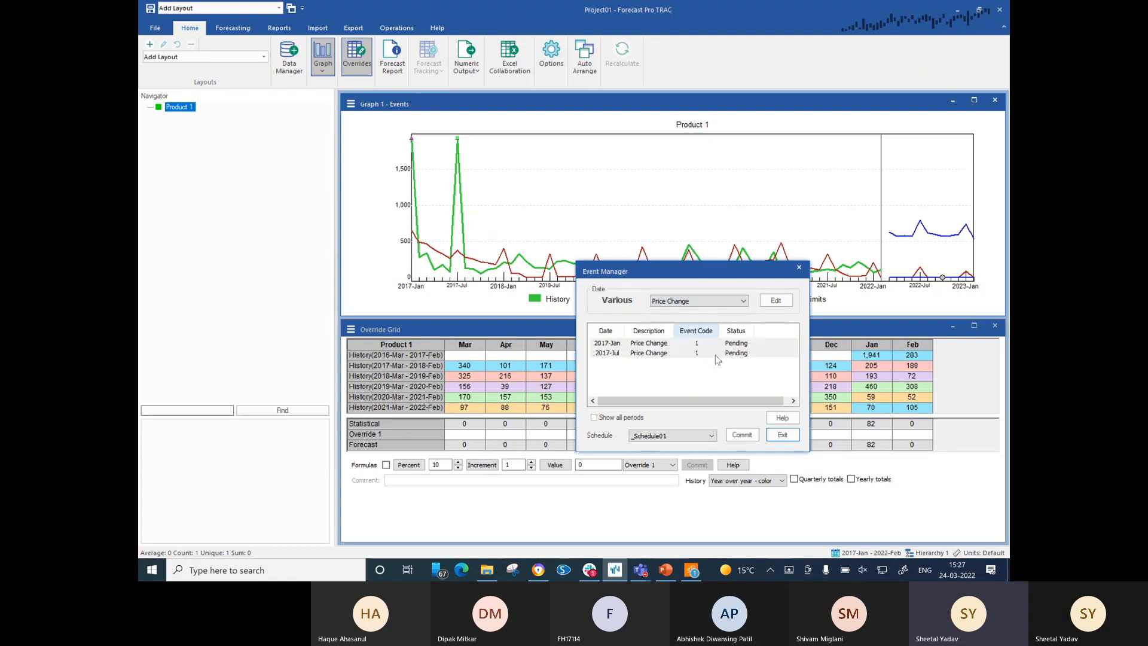
click(736, 439)
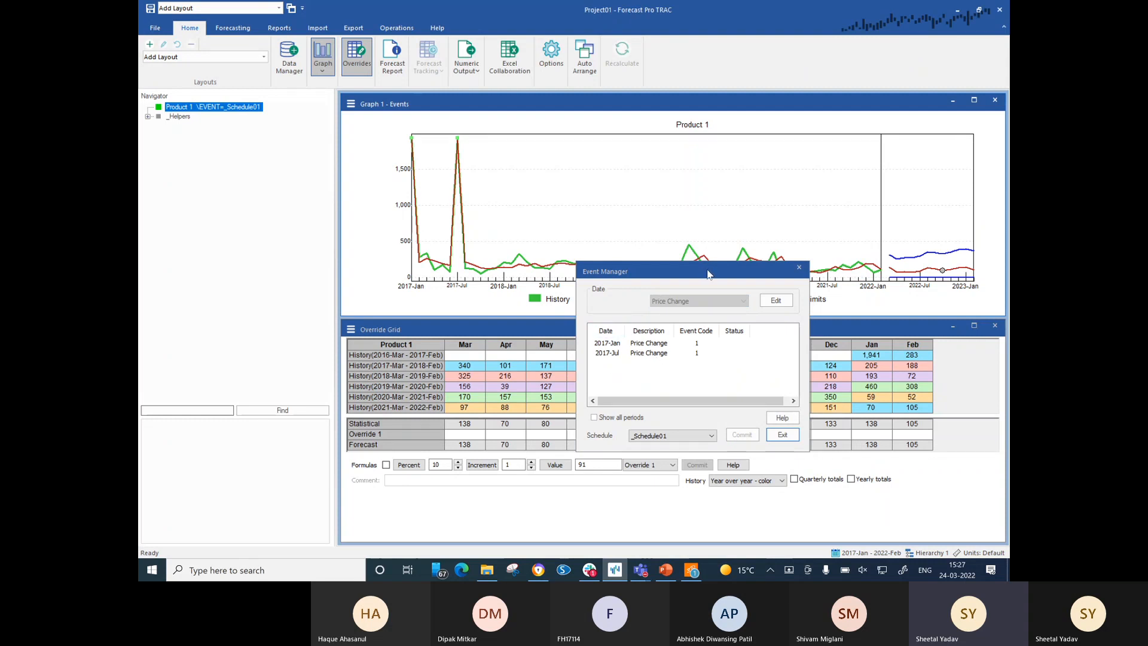
Examine the Product 1 forecast graph alongside the Event Manager's schedule and event choices for 2022-Feb, and close the Event Manager.
drag(709, 274, 419, 270)
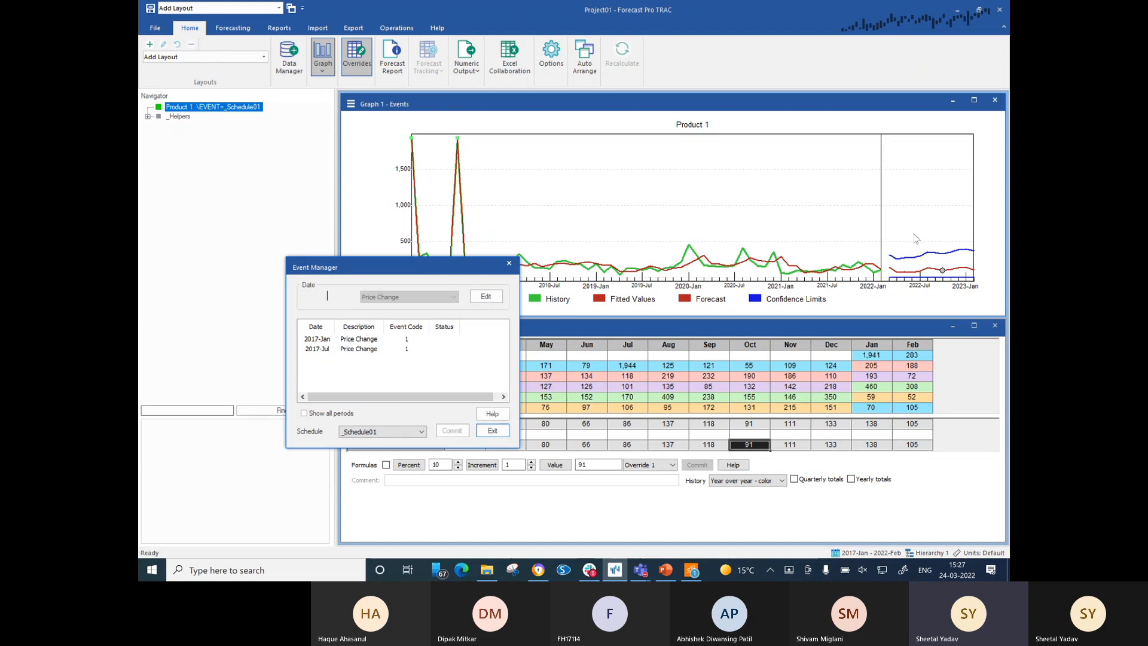
click(958, 272)
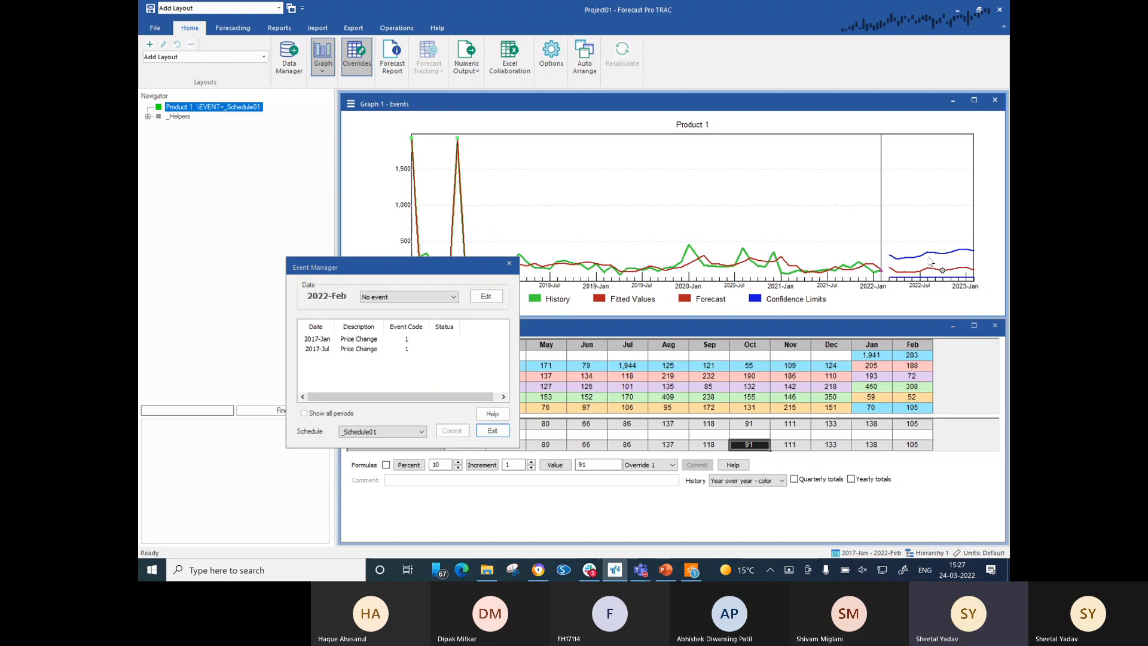
click(509, 263)
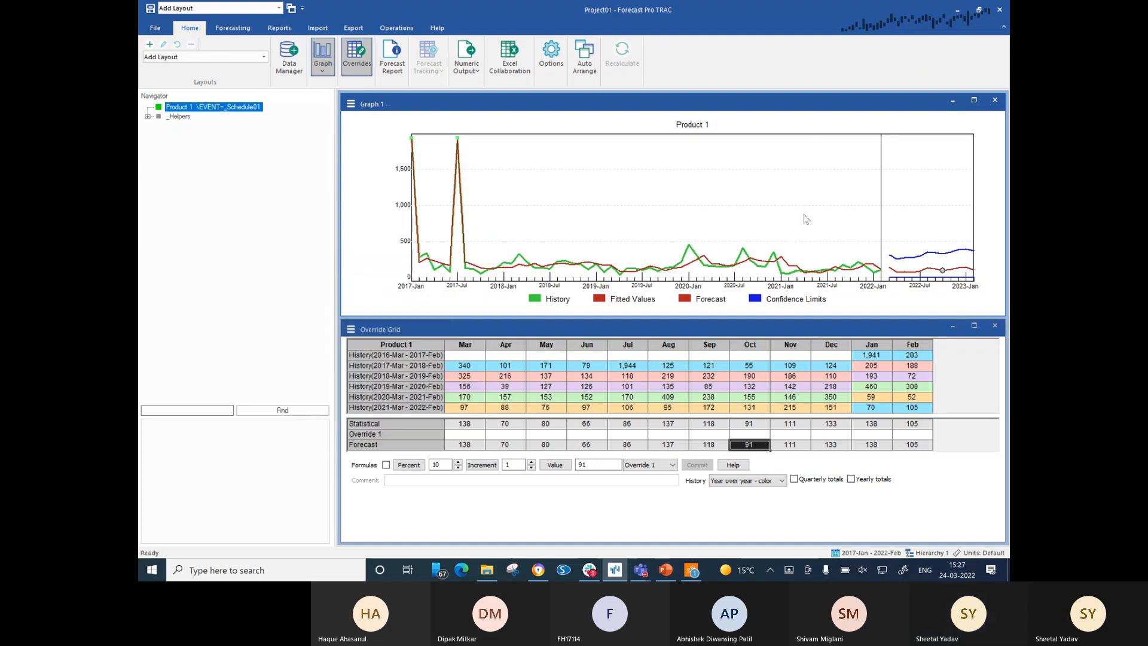
right_click(804, 217)
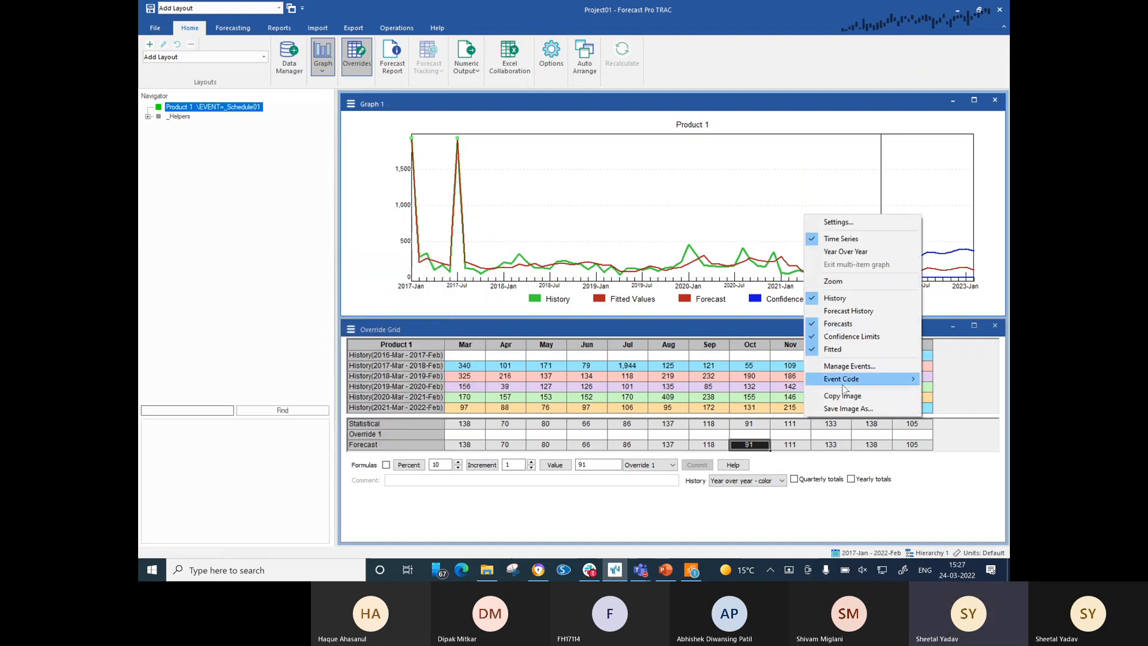
click(847, 365)
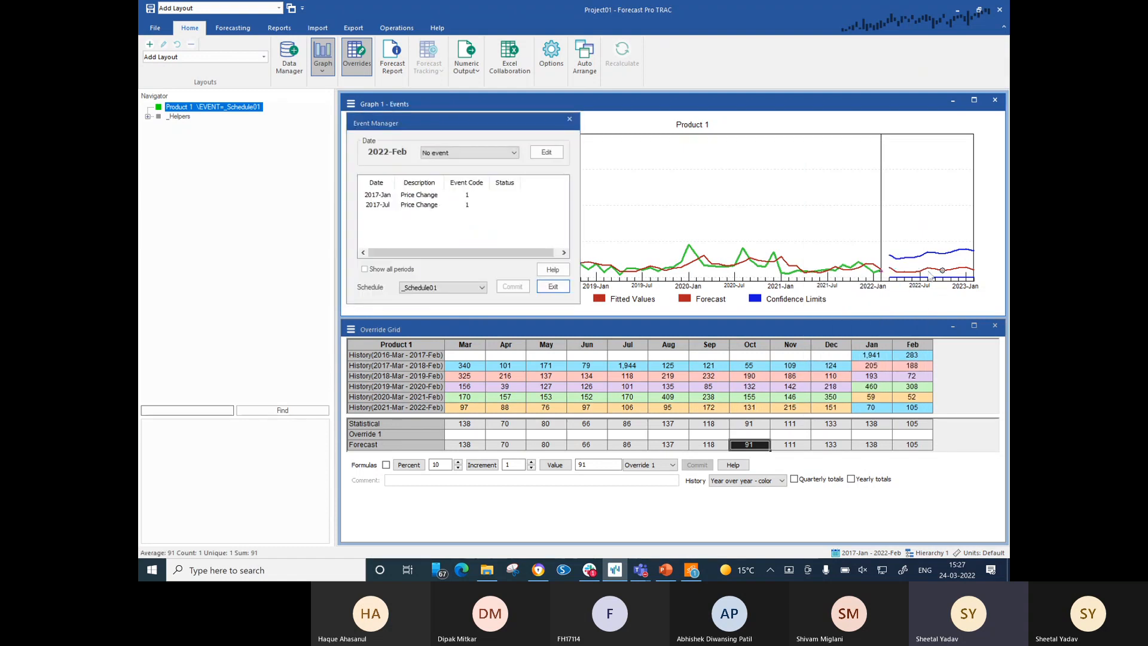
click(468, 153)
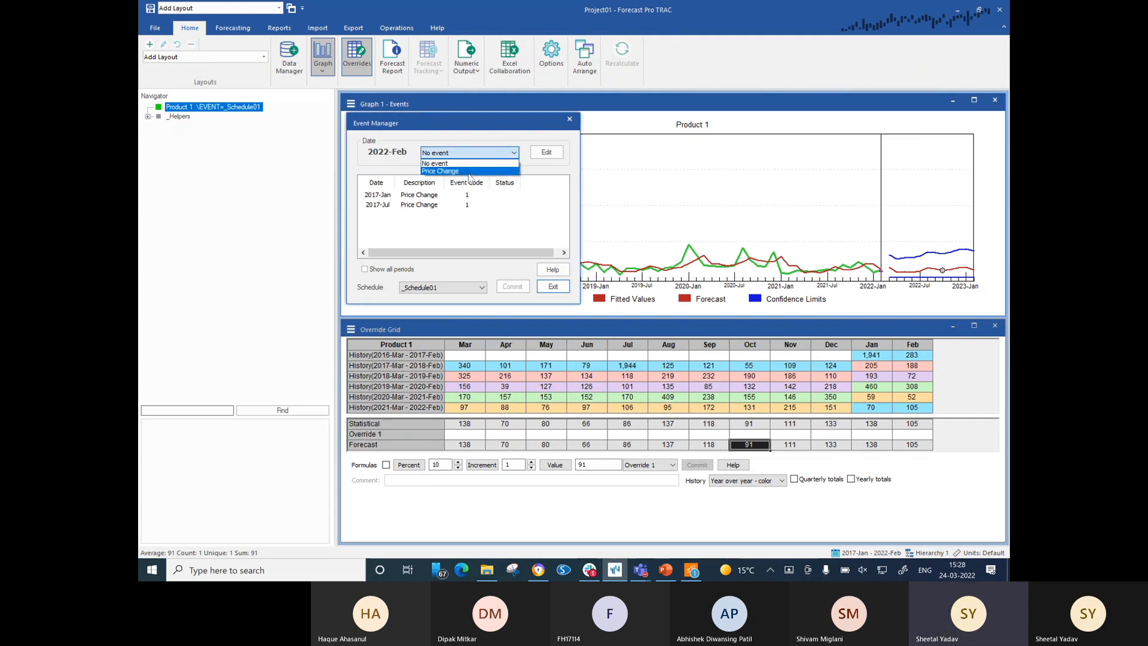
click(525, 219)
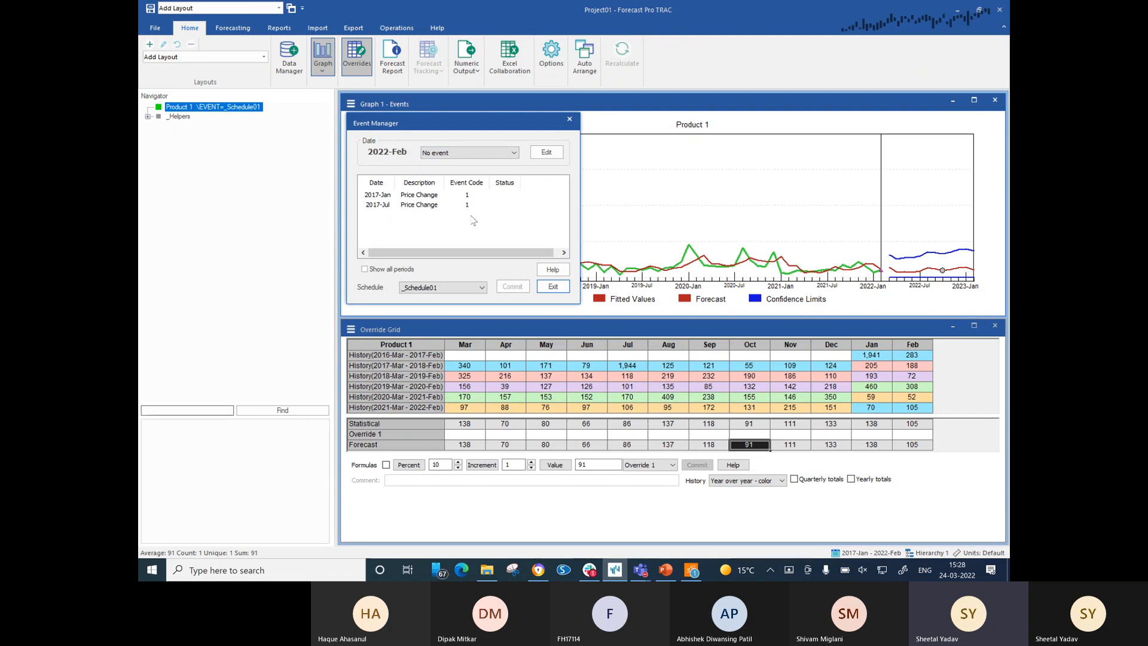
click(541, 286)
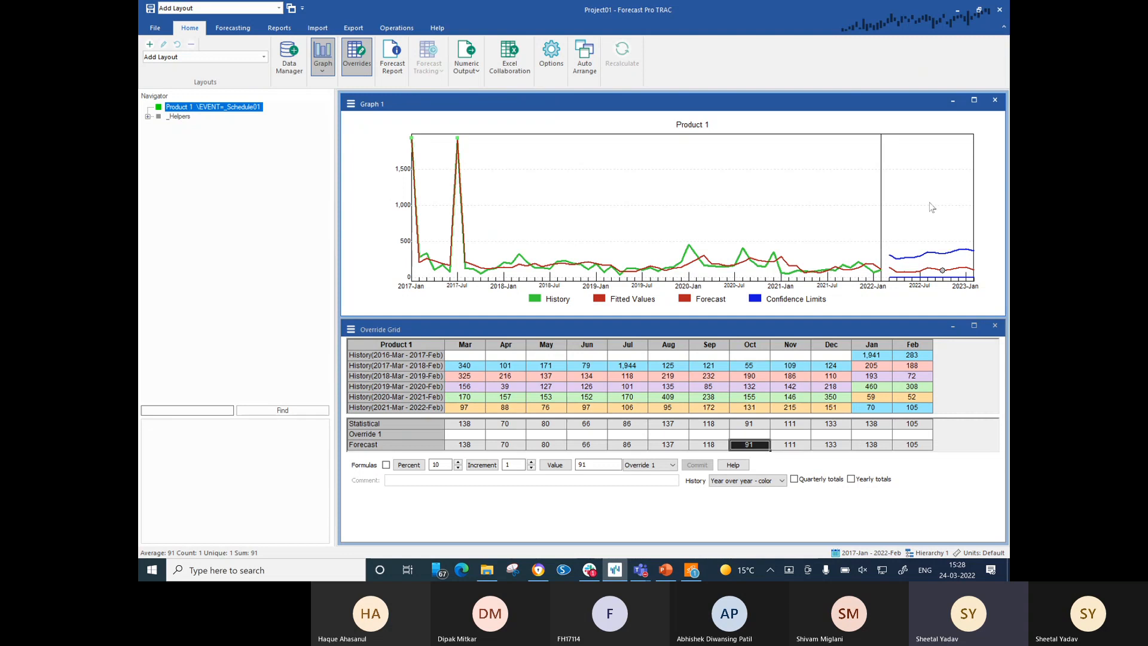
Start a new project without saving the changes to Project01.
click(1003, 12)
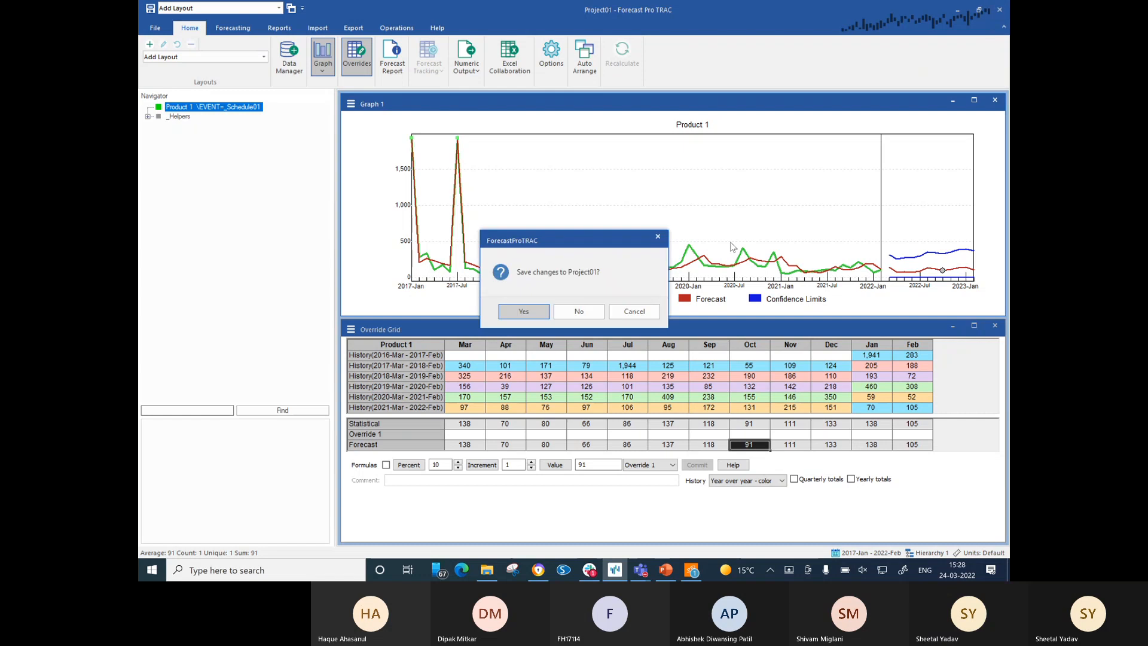
click(658, 236)
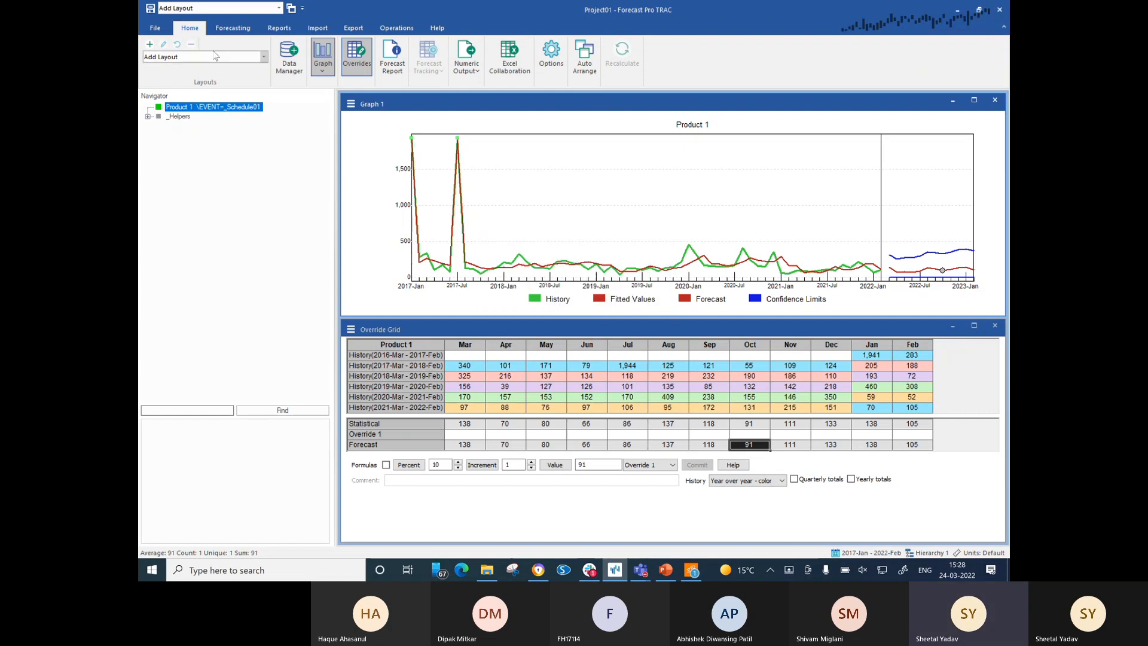
click(149, 29)
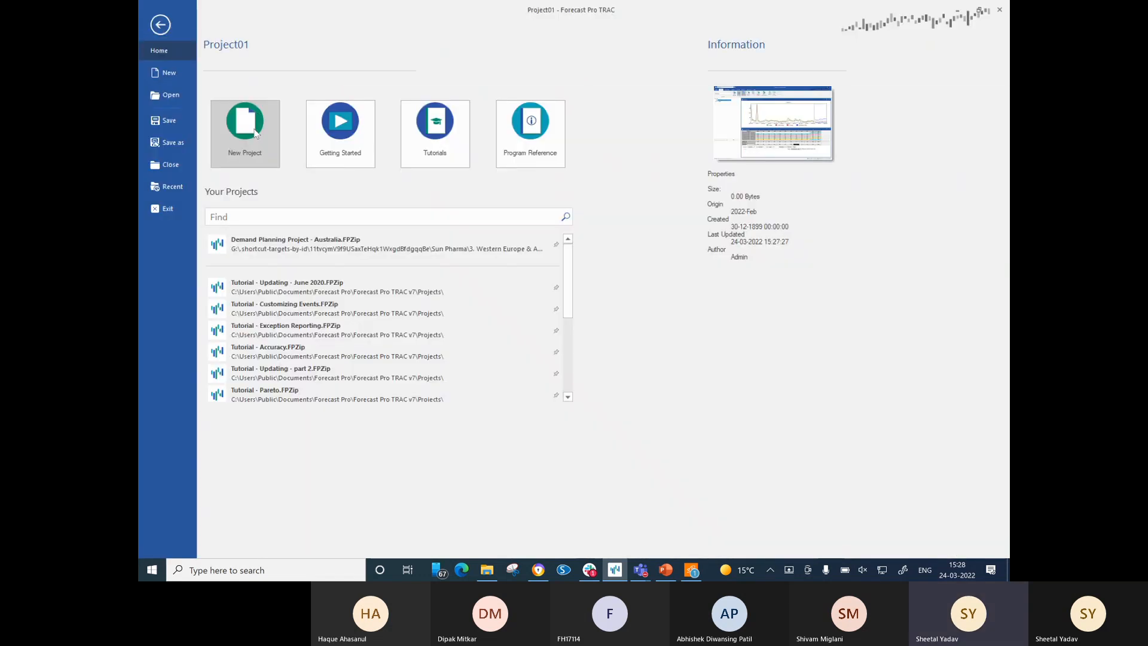
click(254, 132)
key(Right)
key(Return)
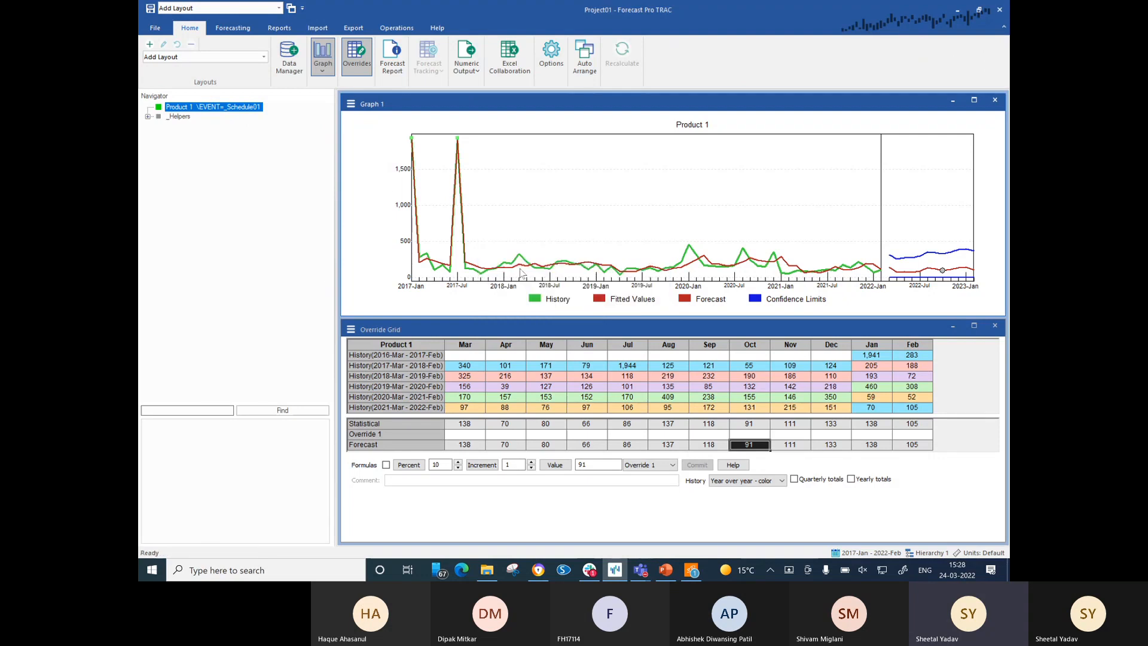
Add GiveAway.xls as the historic data in the Data Manager, read and forecast it, and close the Data Manager.
click(288, 57)
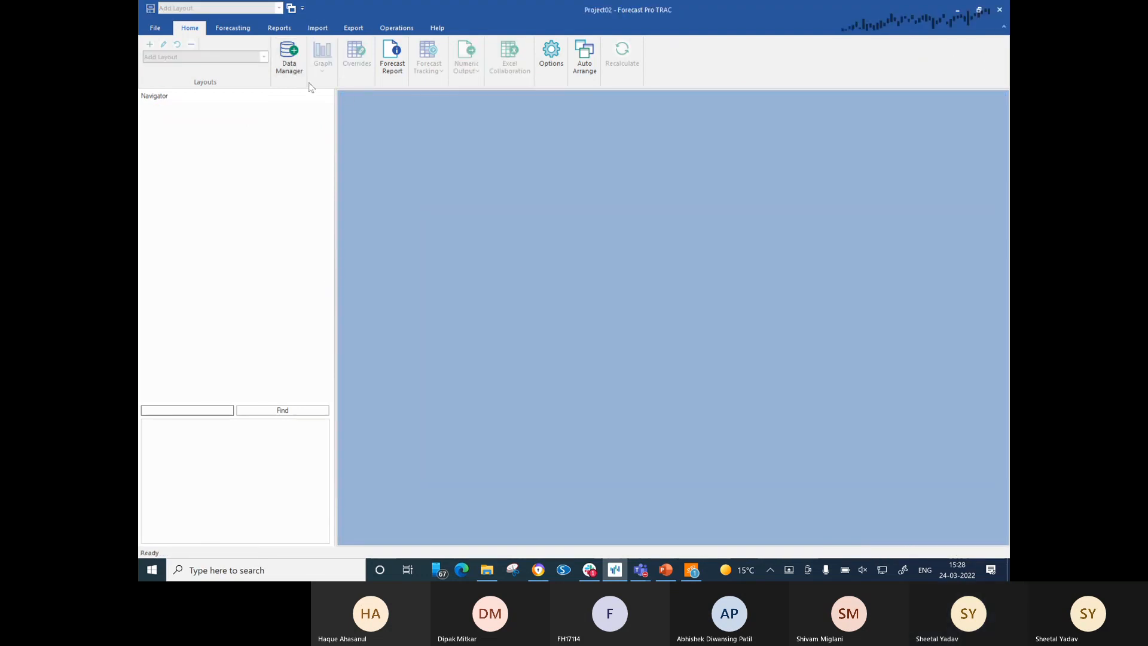
click(407, 162)
click(406, 179)
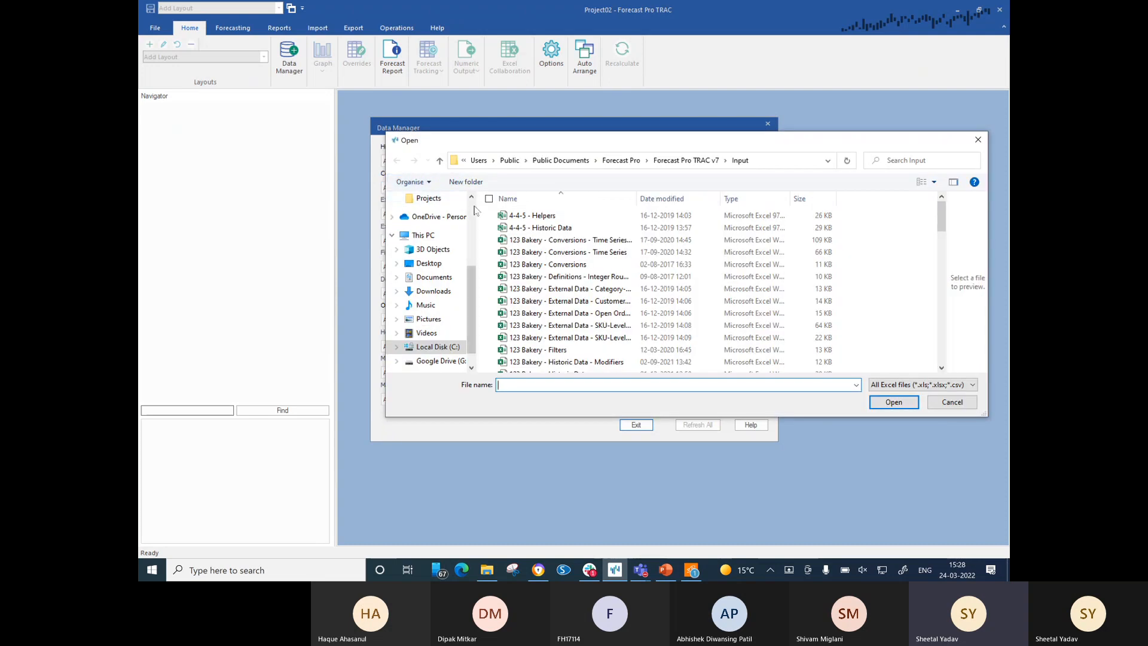
scroll(474, 209, up, 3)
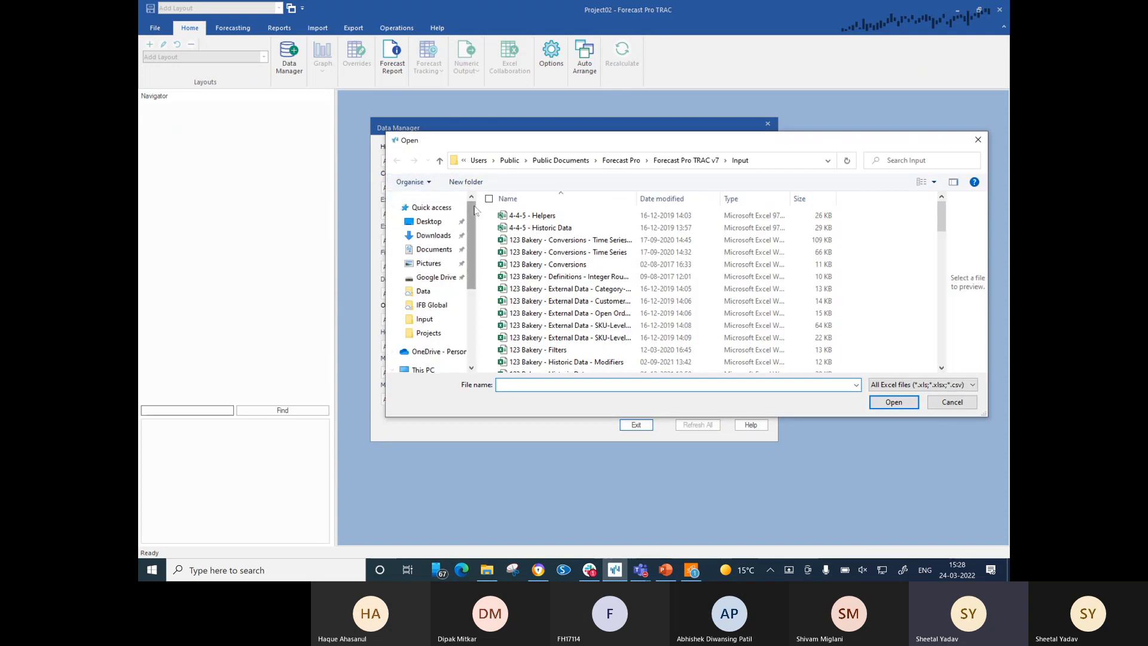
click(433, 297)
double_click(540, 231)
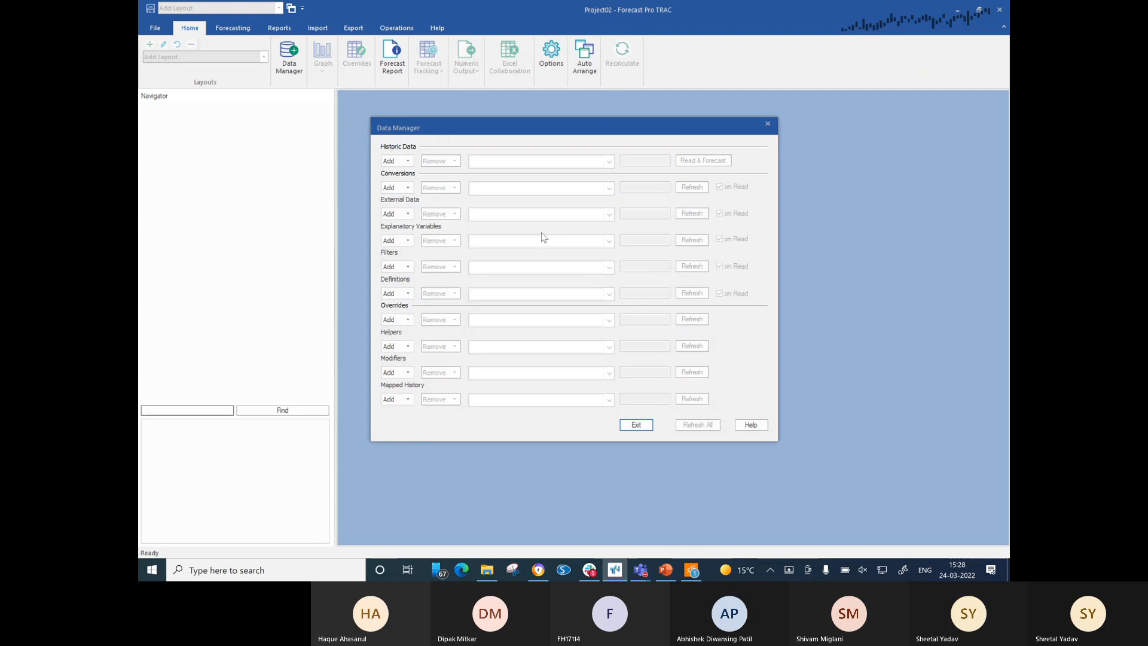
click(698, 161)
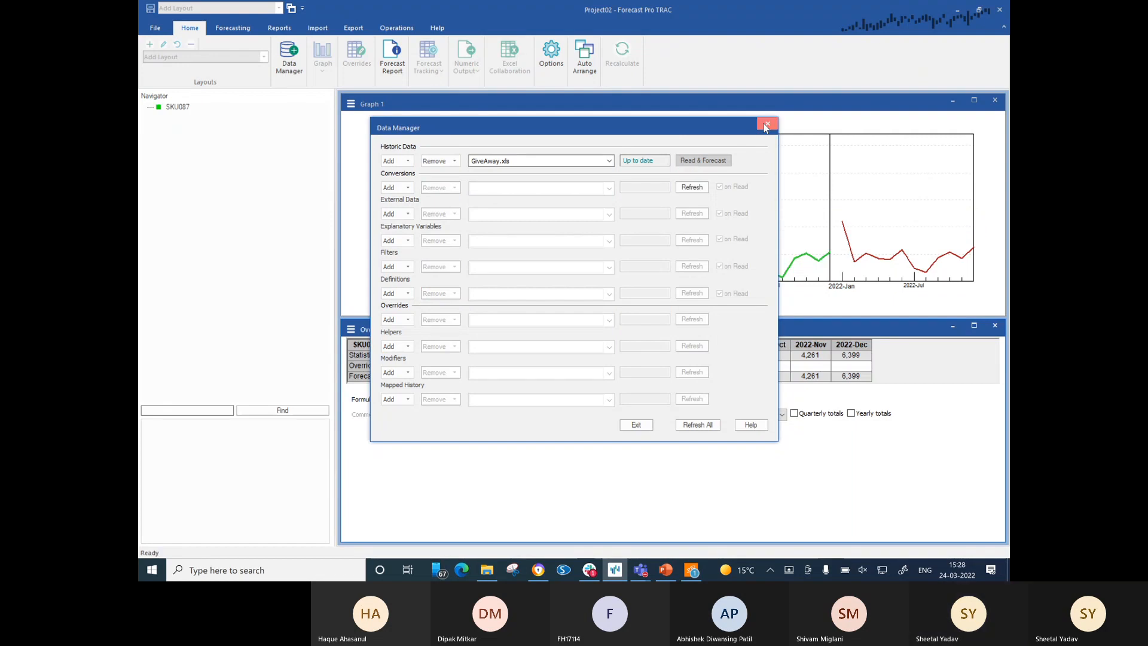
click(768, 124)
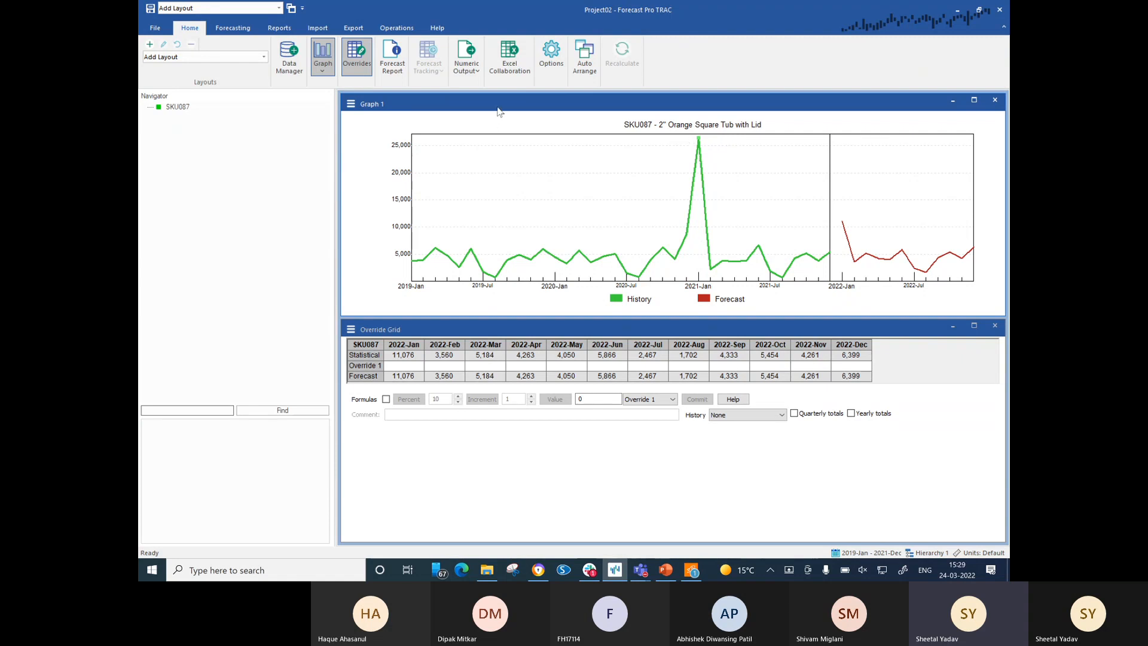
Open the Outlier Report for SKU087 and examine its outlier and corrected values alongside the graph.
click(316, 29)
click(280, 28)
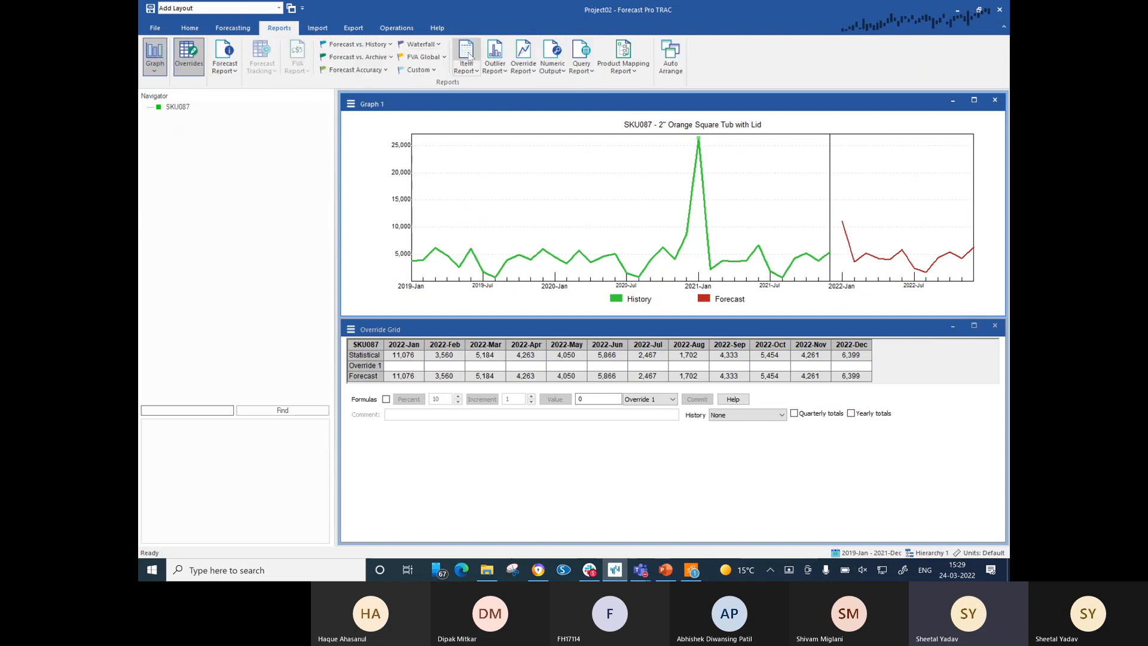
click(495, 54)
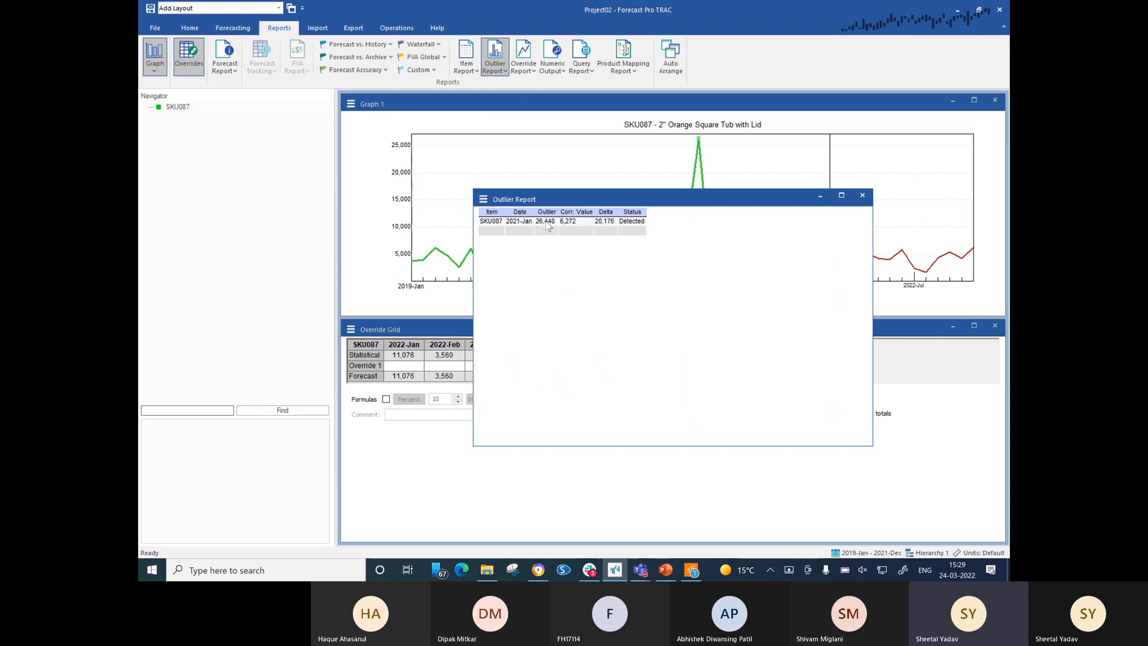
click(547, 223)
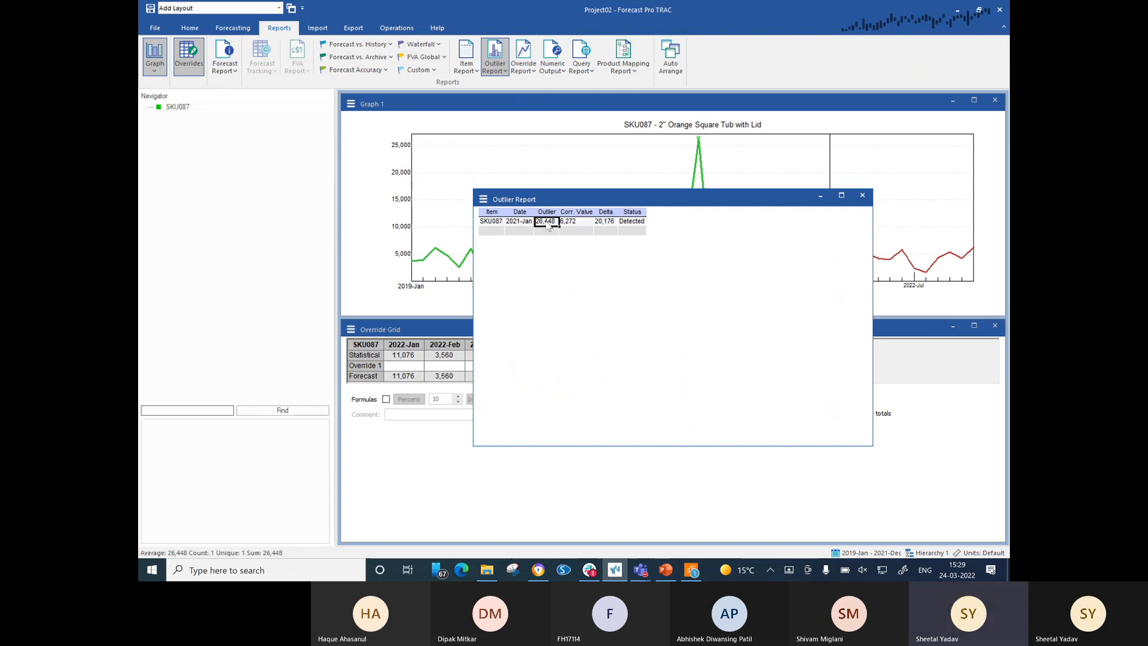
drag(582, 202, 547, 267)
click(544, 288)
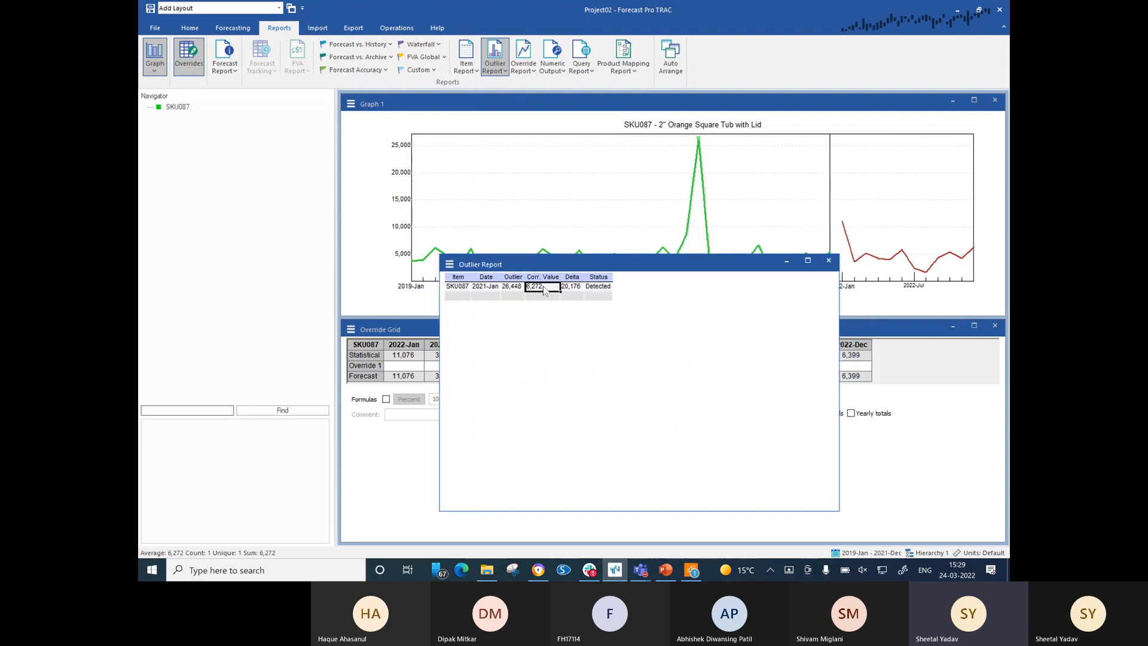
Close the Outlier Report and examine the January 2021 spike on the SKU087 graph.
click(579, 297)
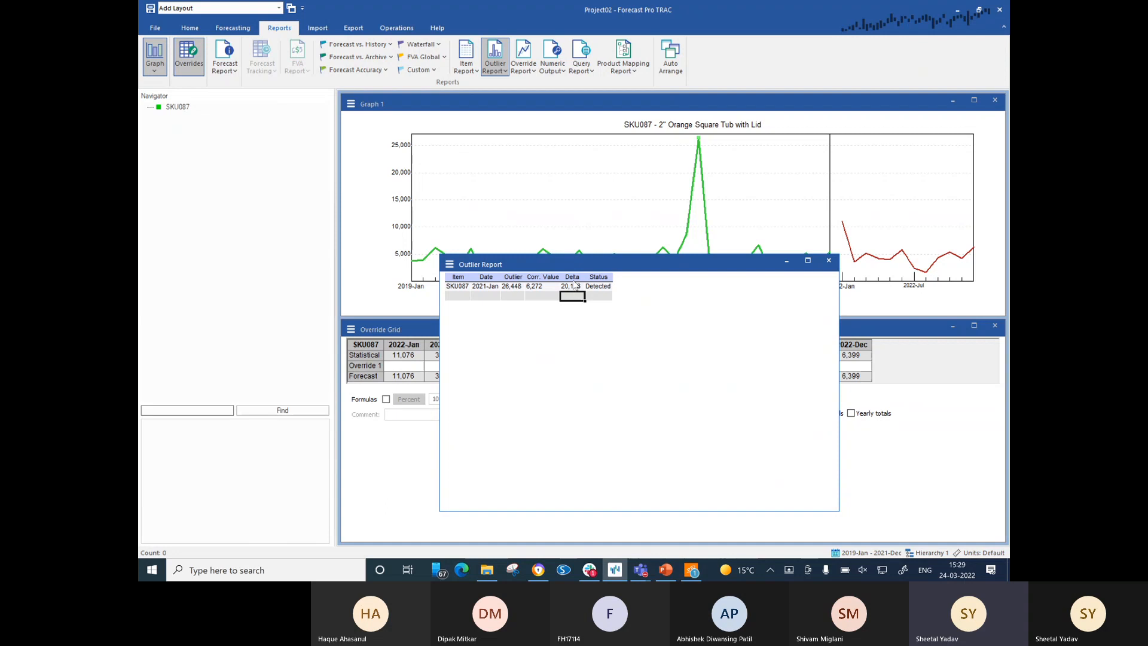
click(833, 264)
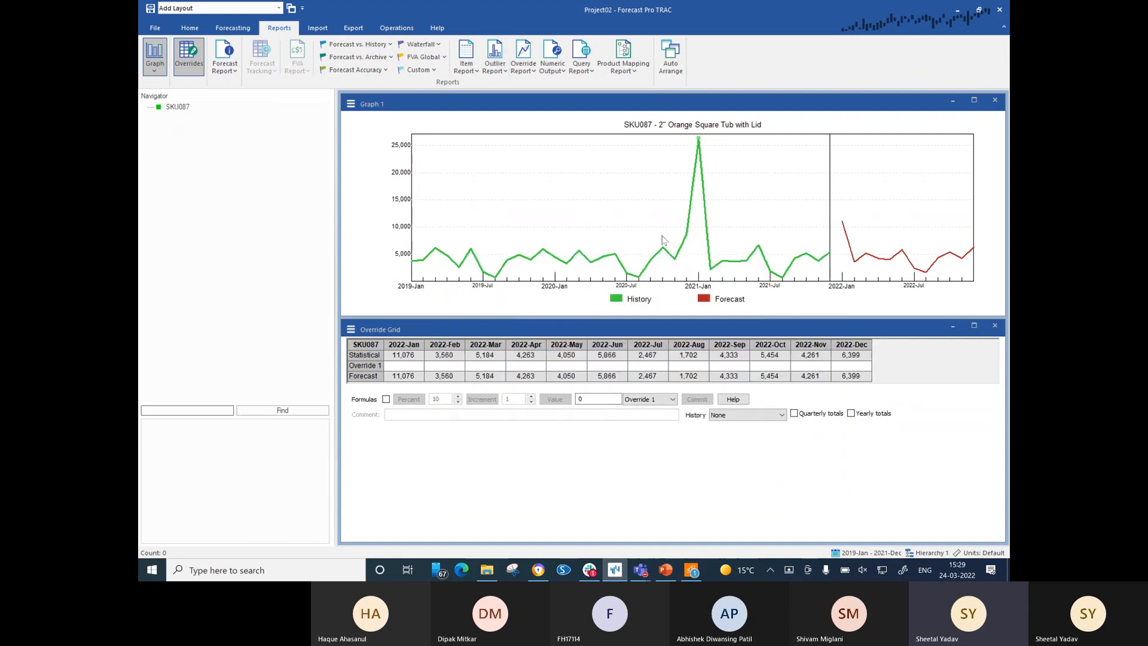
click(702, 234)
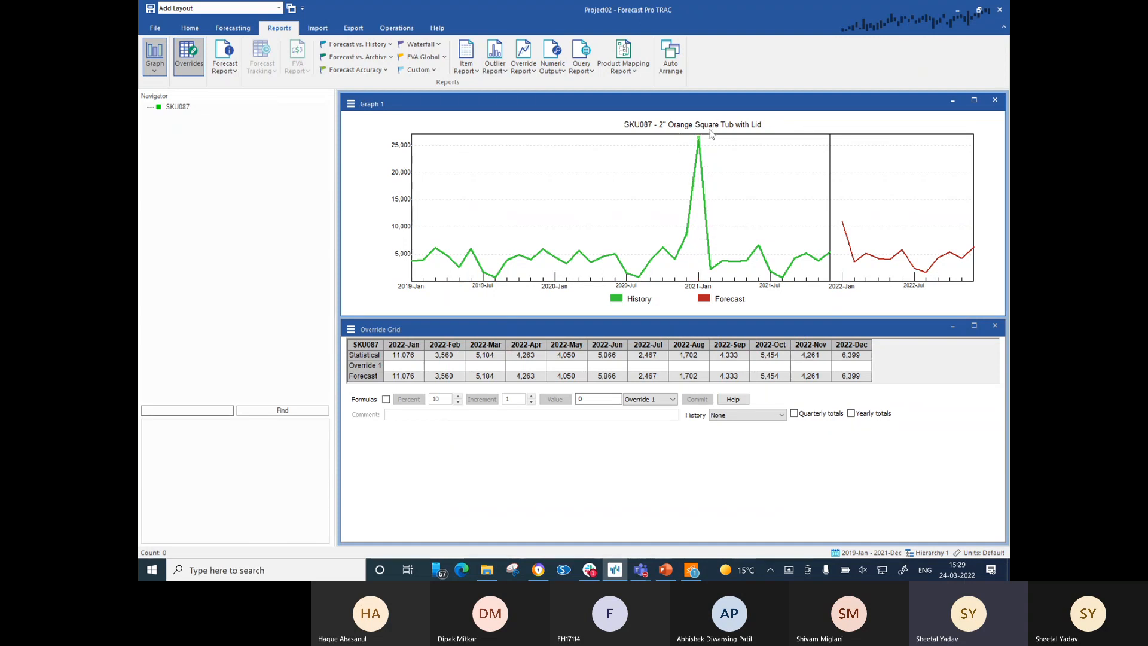
right_click(425, 191)
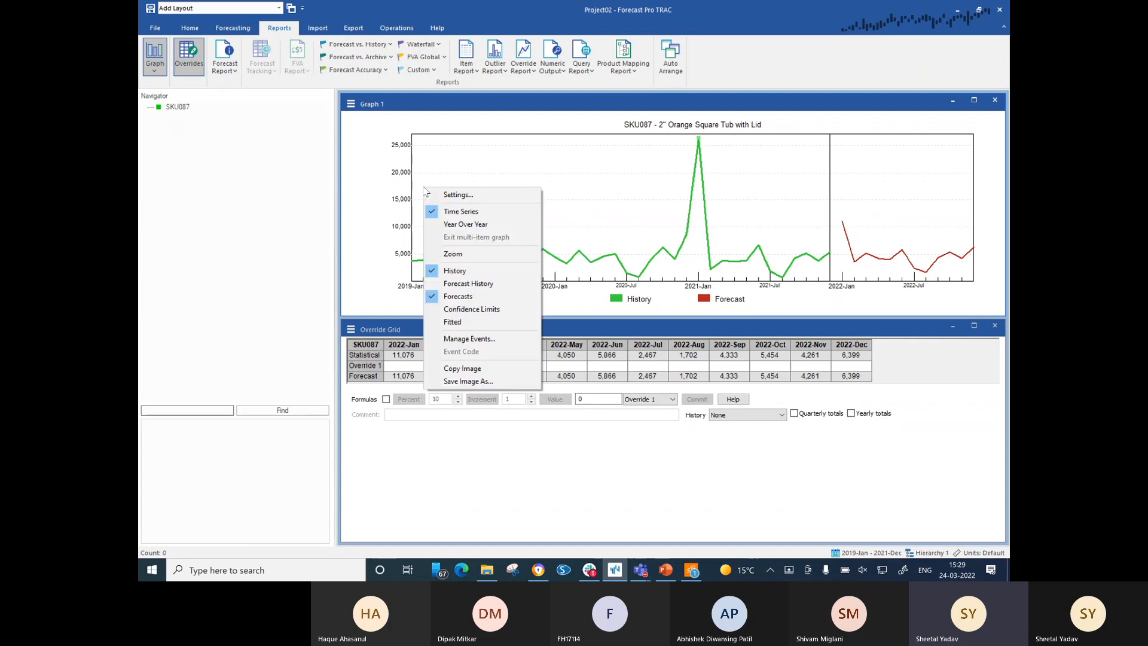
click(625, 201)
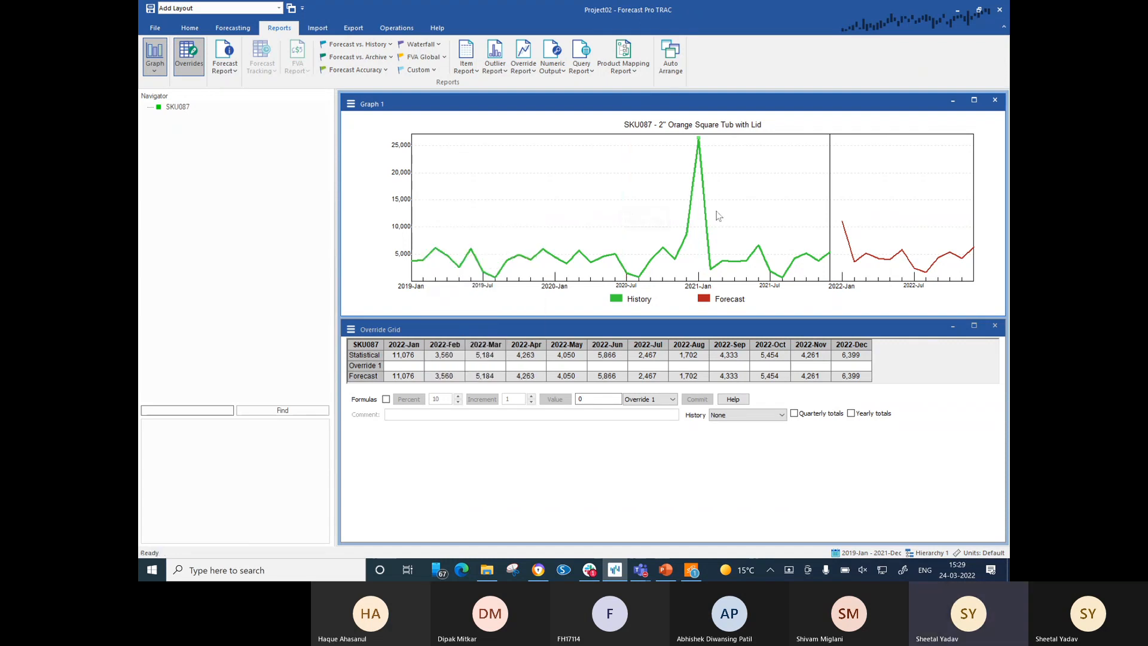
Display the fitted values on the SKU087 graph and inspect them at 2021-Jan and at the 2022-Jan forecast.
mouse_move(700, 223)
right_click(496, 222)
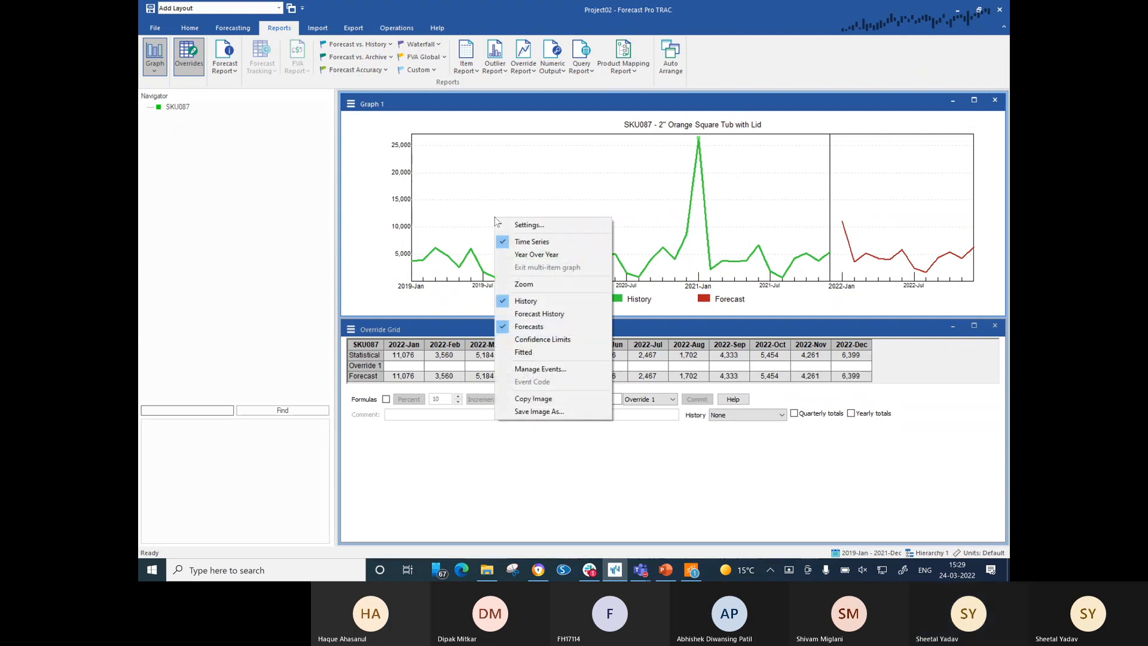
click(530, 355)
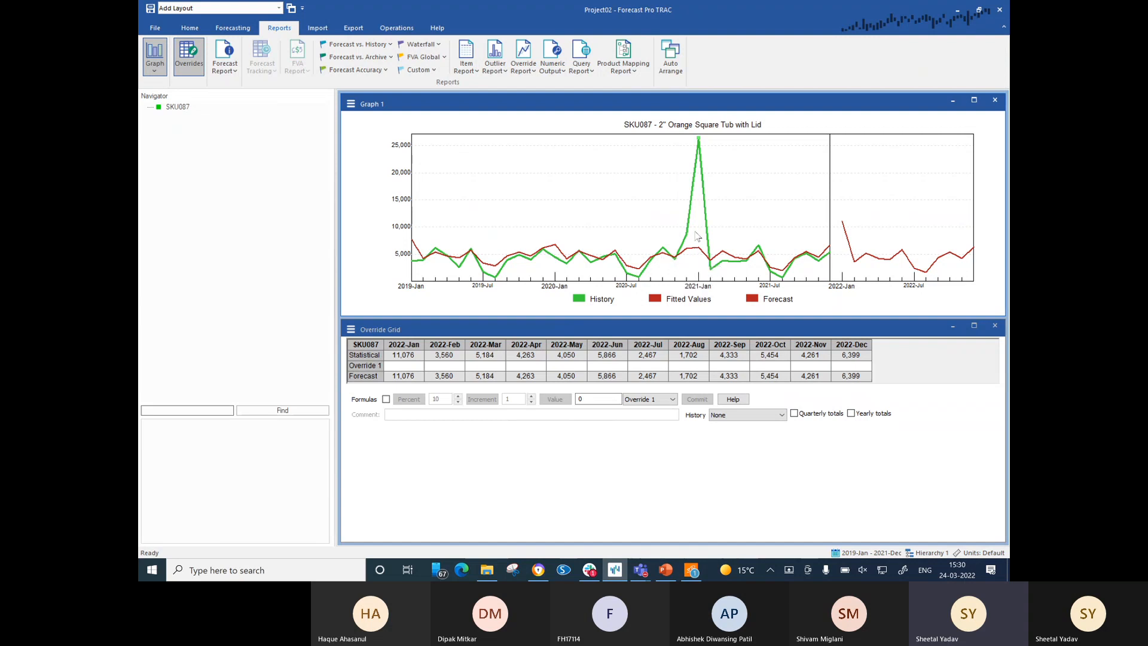
mouse_move(696, 237)
mouse_move(698, 210)
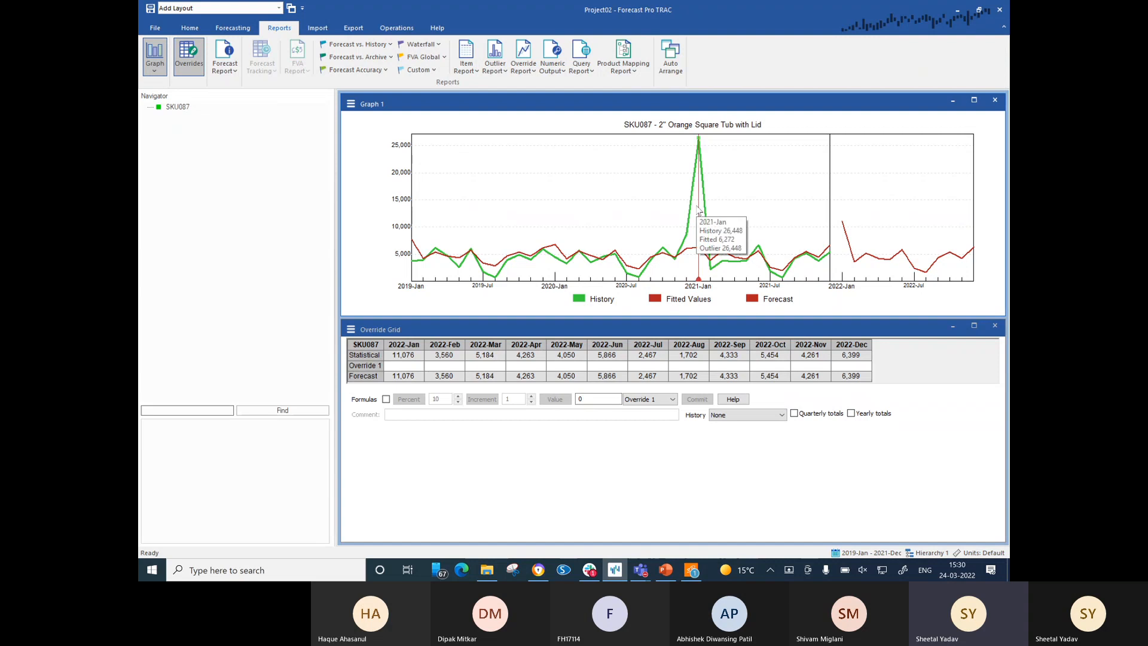
click(847, 242)
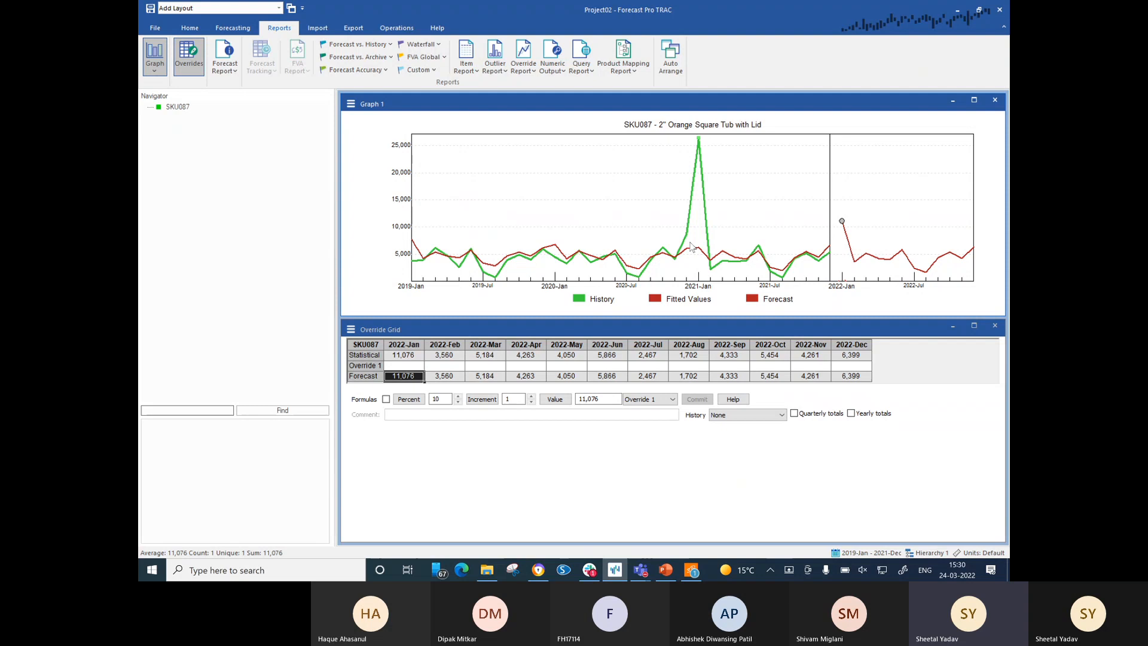
Open event code management from the SKU087 graph and add and commit event code 1 described as Giveaway.
right_click(436, 199)
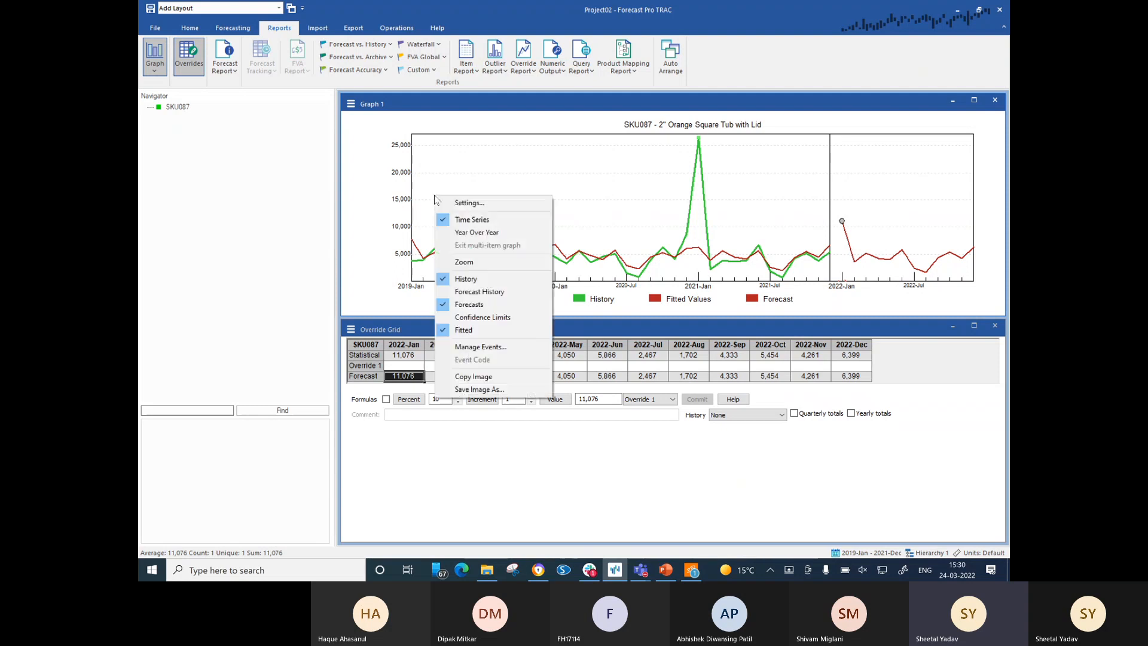
click(492, 348)
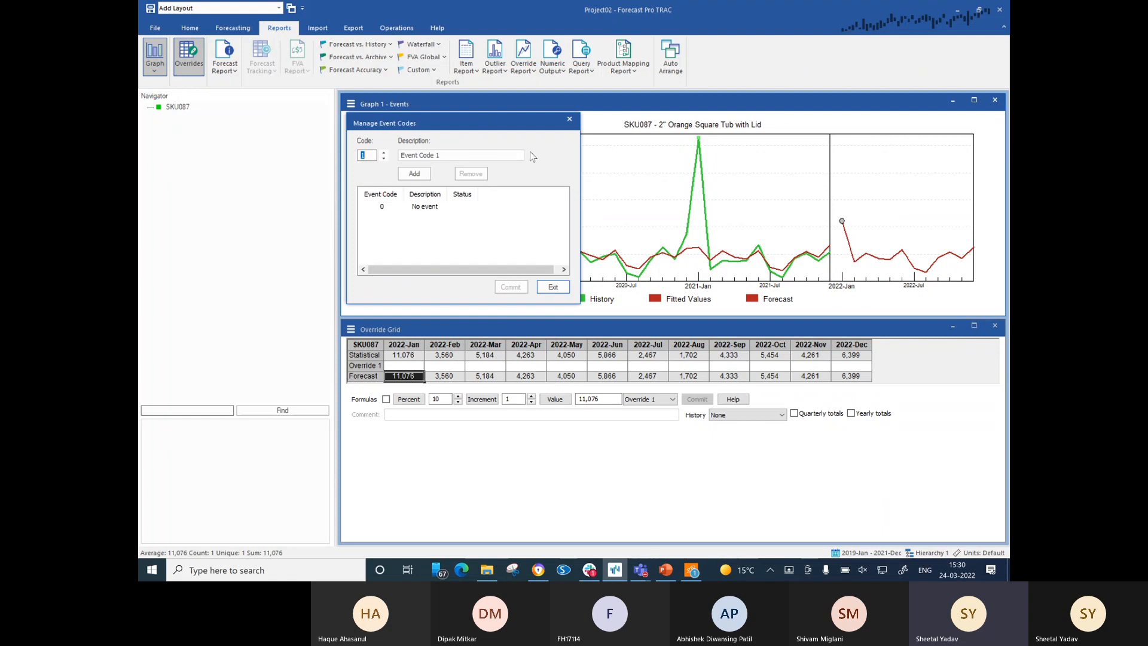
key(Tab)
text(Give)
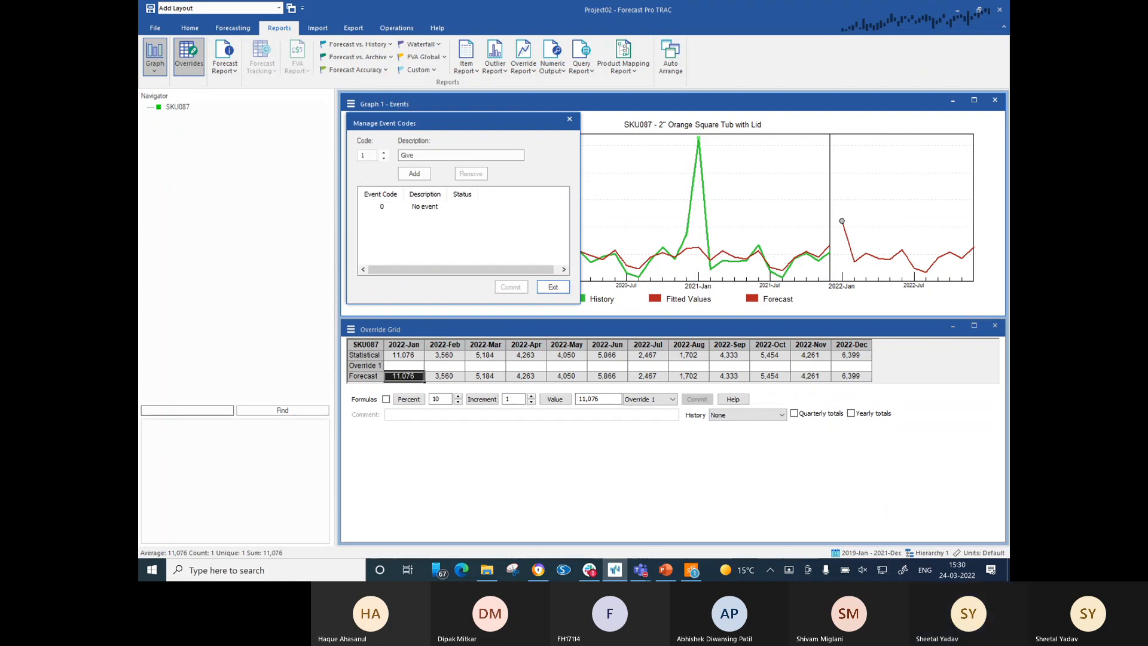
text(away)
key(Return)
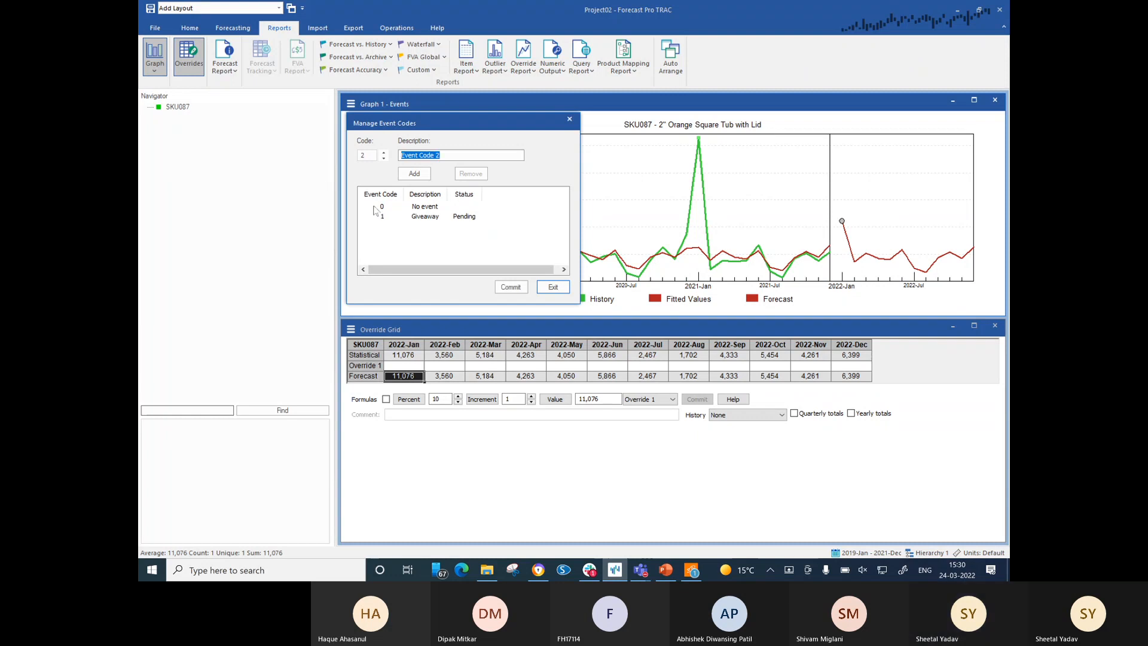
click(510, 287)
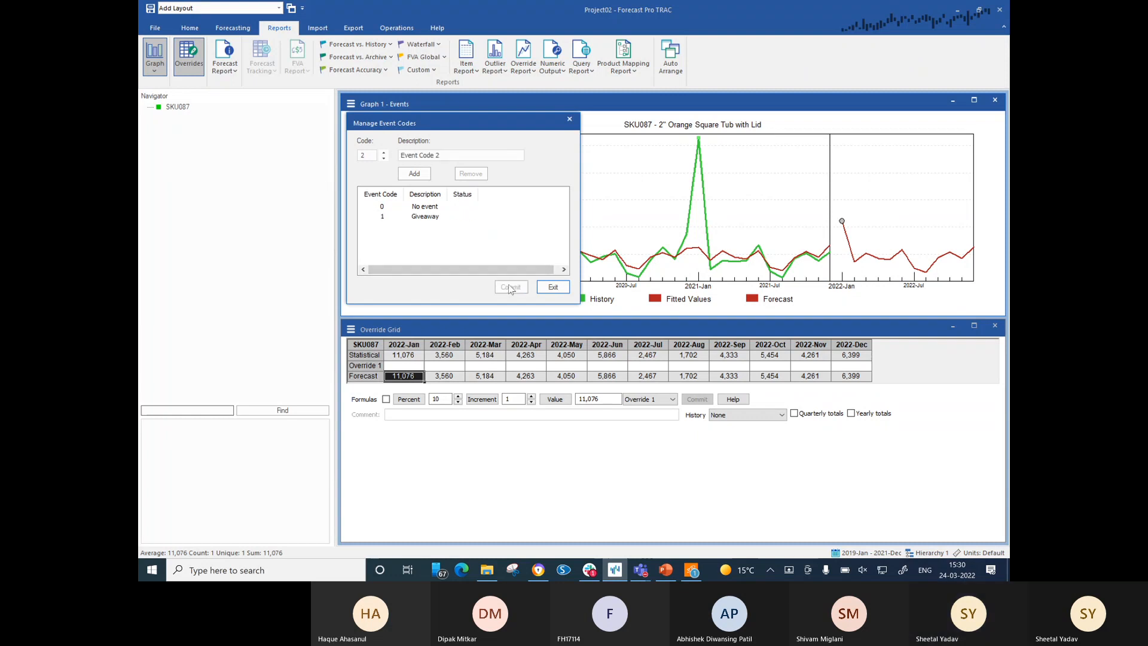
Add and commit event code 2 described as Pre Giveaway, and close the event codes dialog.
click(448, 154)
text(Pre )
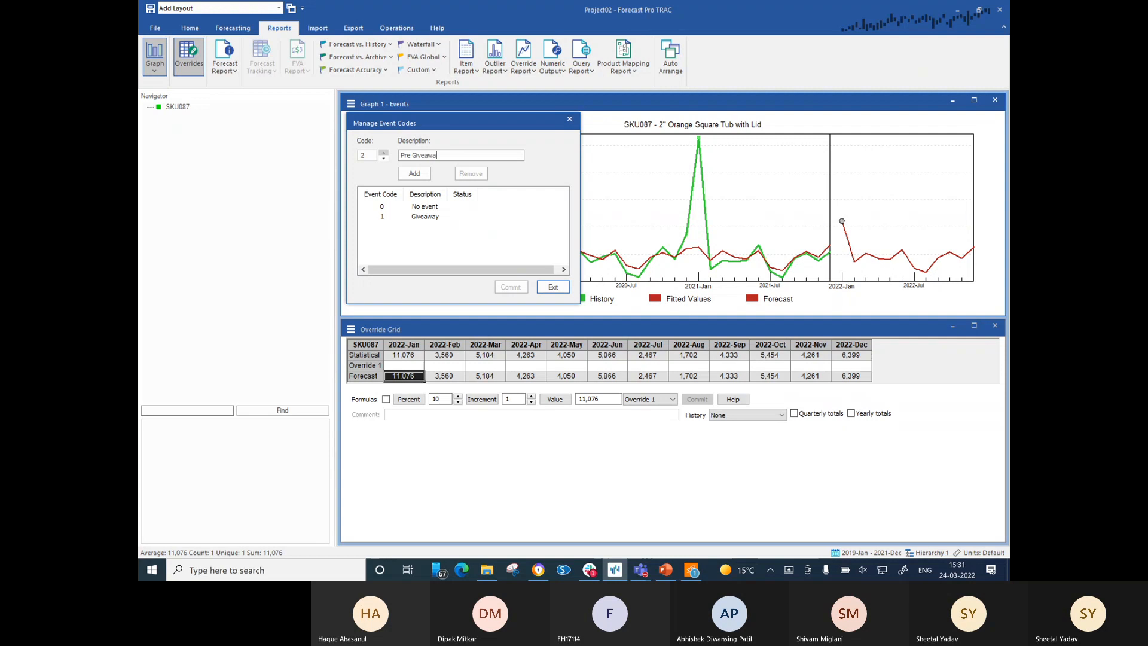
text(Giveaway)
key(Return)
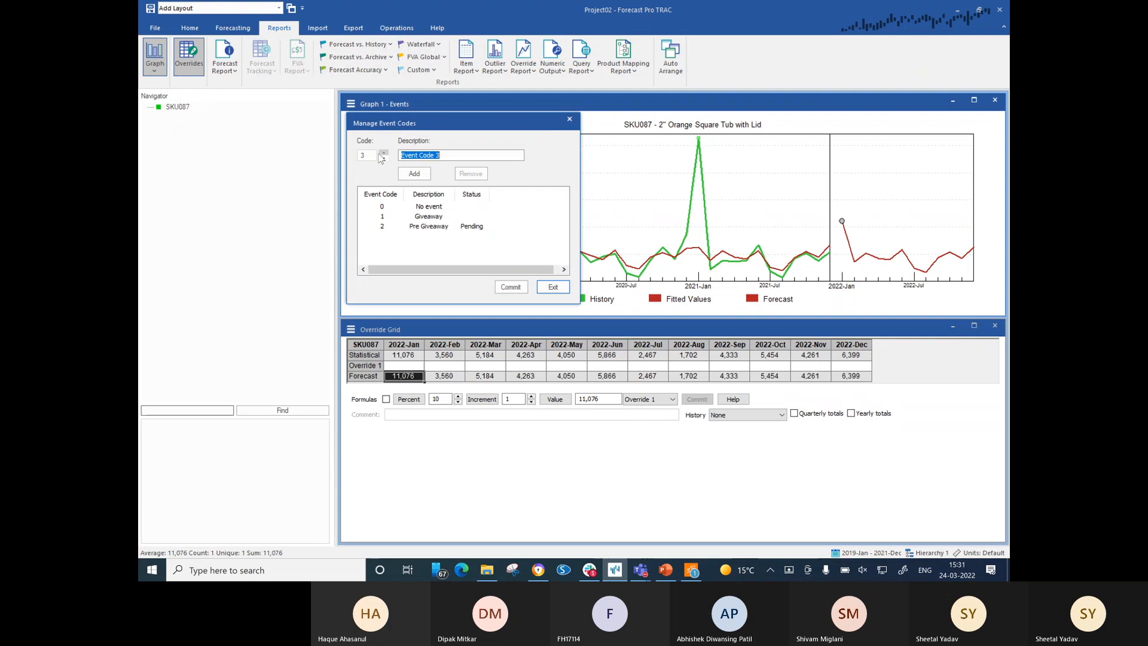
click(510, 287)
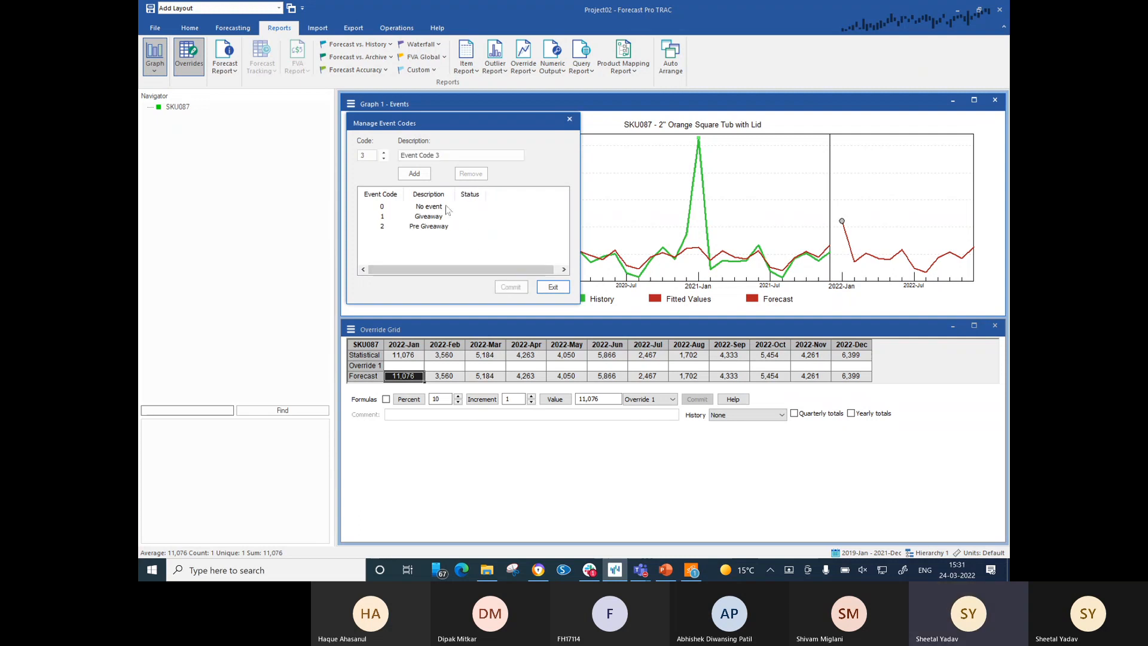
click(551, 288)
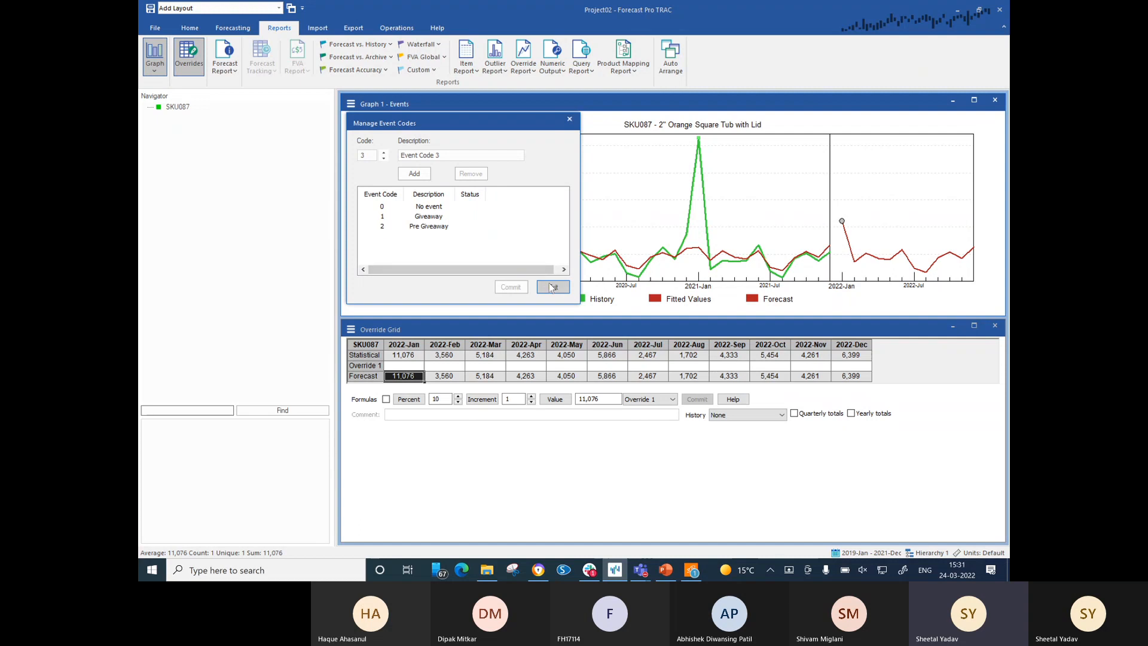
click(568, 120)
Examine the history and fitted values around 2020-Dec and 2021-Jan, and view the graph settings without changing them.
mouse_move(689, 240)
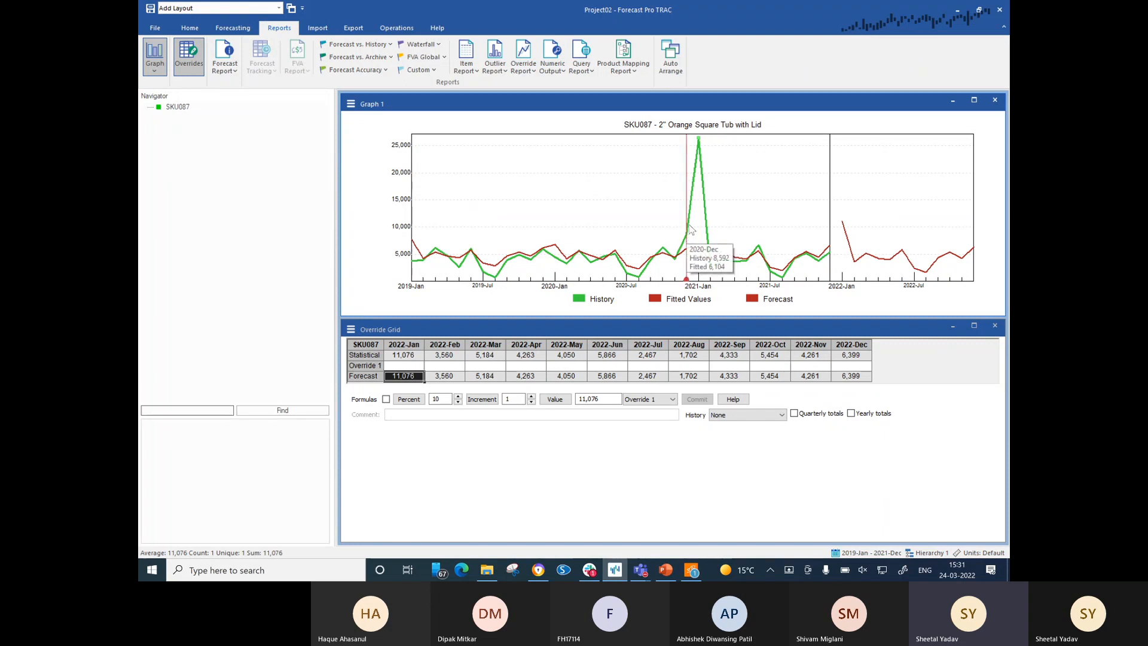
mouse_move(700, 213)
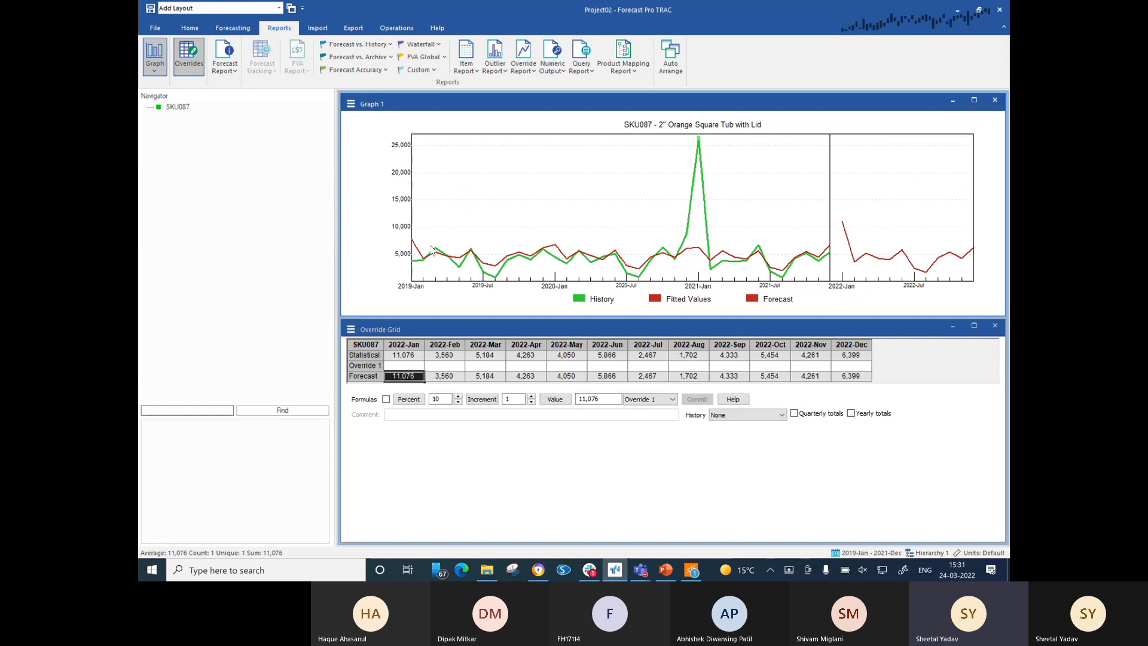
mouse_move(412, 263)
mouse_move(545, 241)
mouse_move(833, 235)
right_click(595, 233)
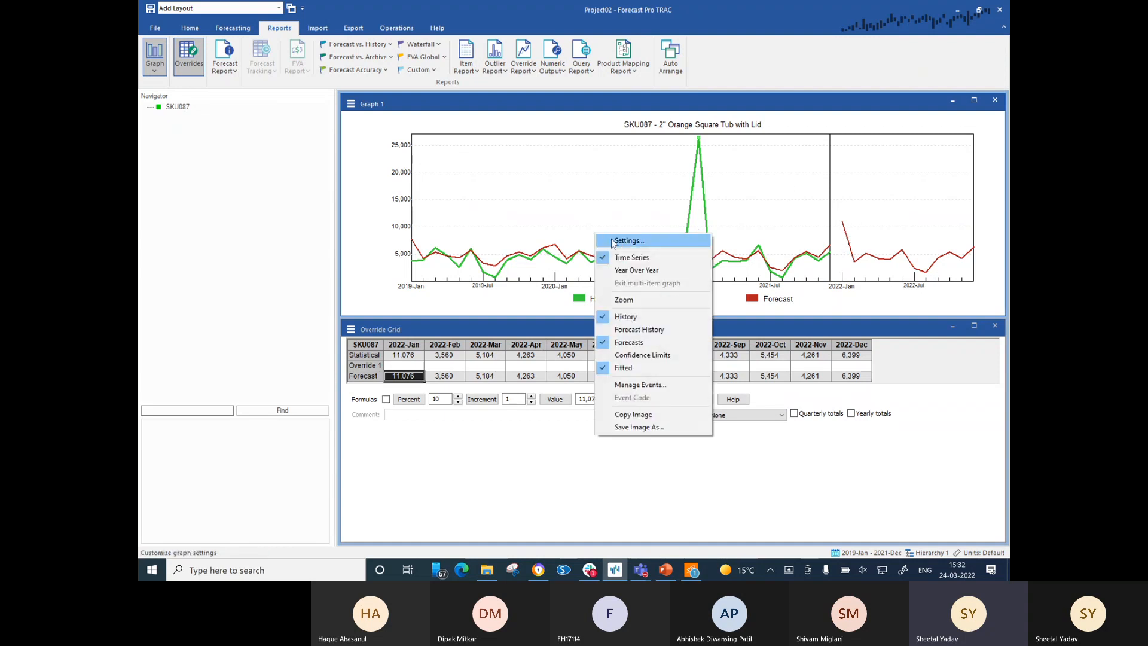
click(612, 240)
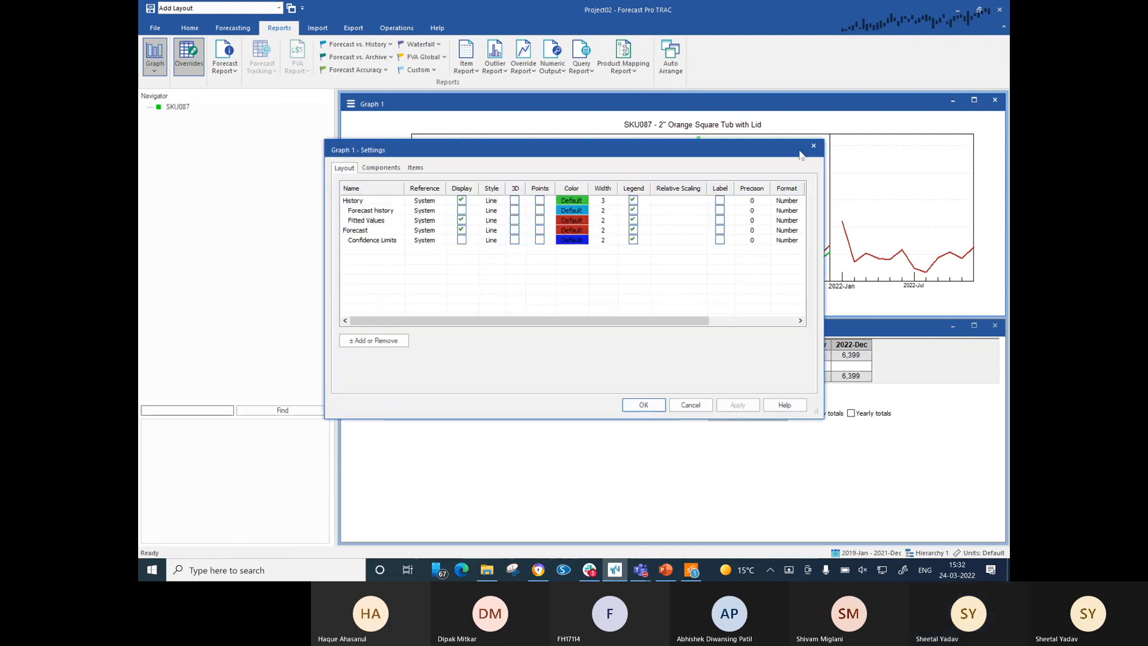
click(814, 148)
Start managing events on the SKU087 graph and assign the Giveaway event to 2020-Dec and 2021-Dec.
right_click(613, 161)
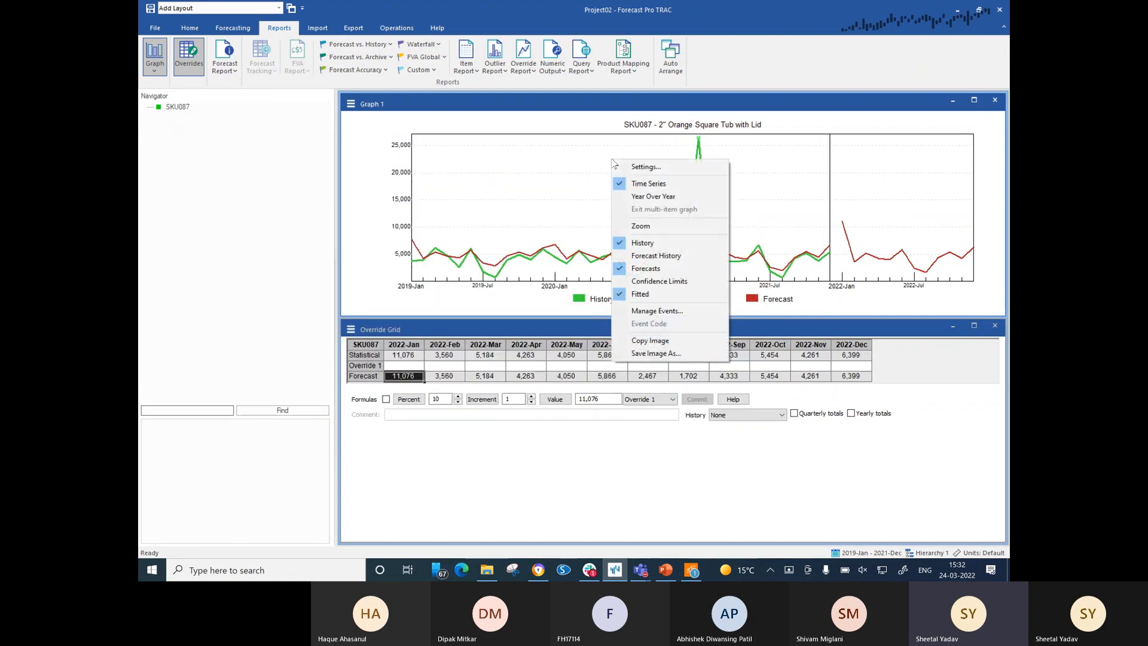
click(658, 311)
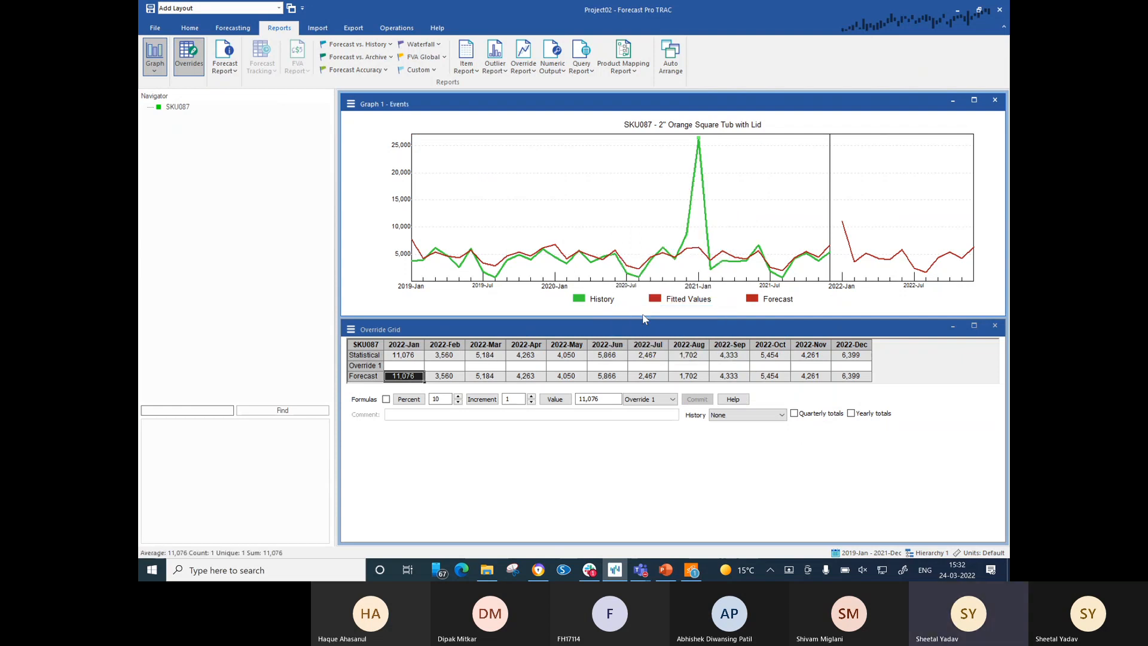
click(689, 236)
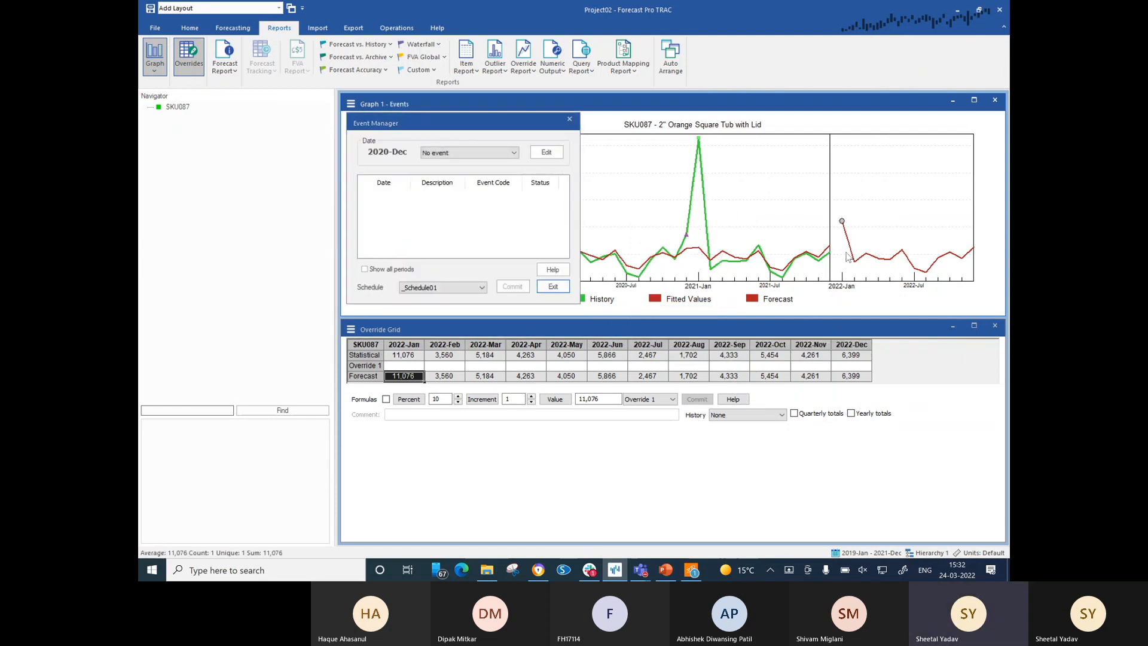
click(842, 222)
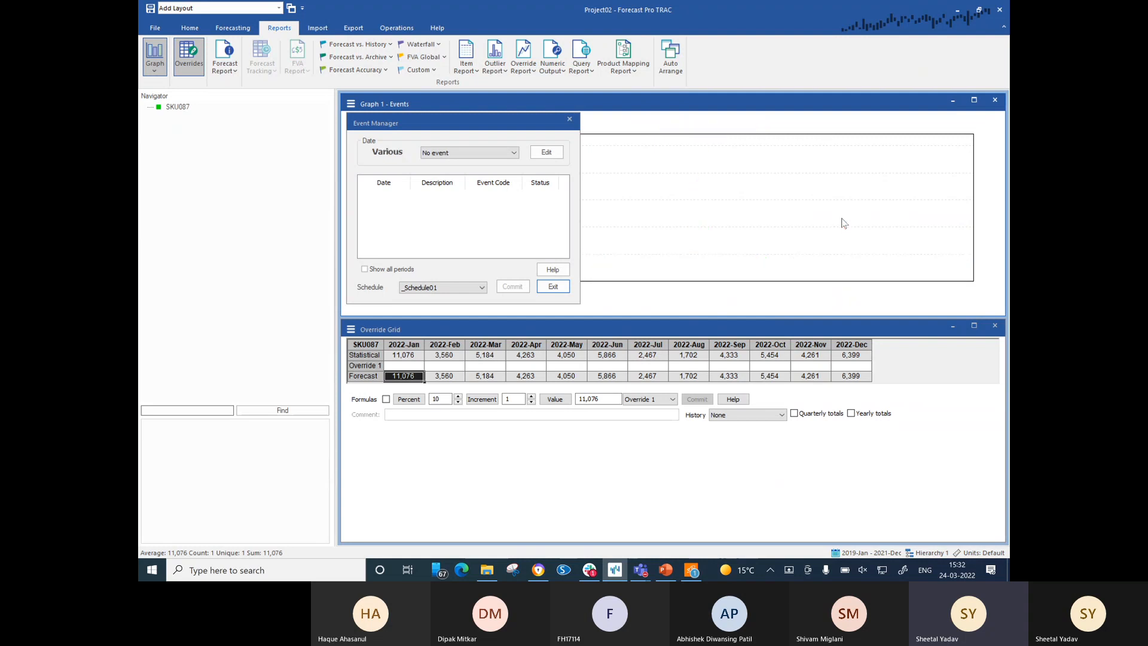
click(504, 155)
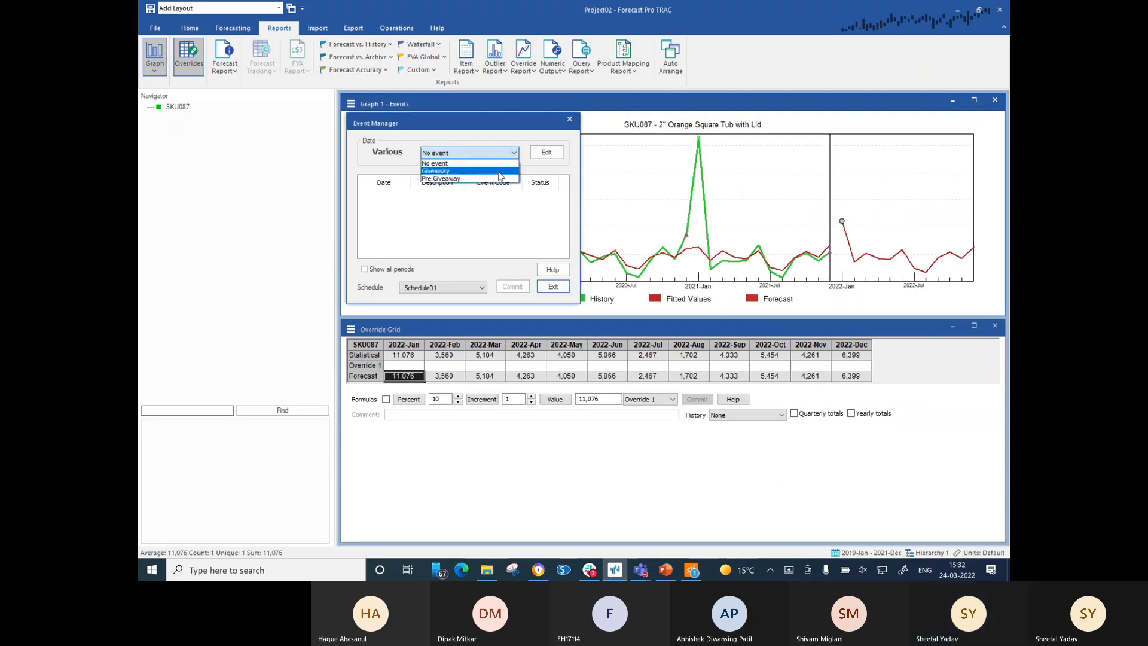
click(500, 172)
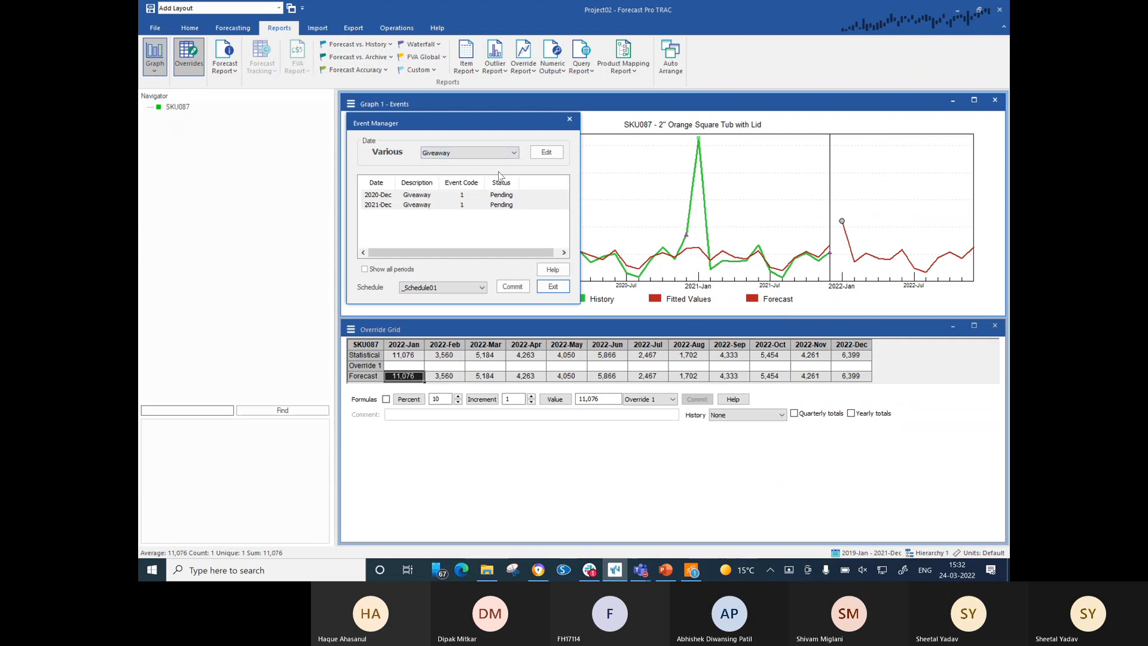
Change both the 2020-Dec and 2021-Dec events to Pre Giveaway in the Event Manager.
click(432, 205)
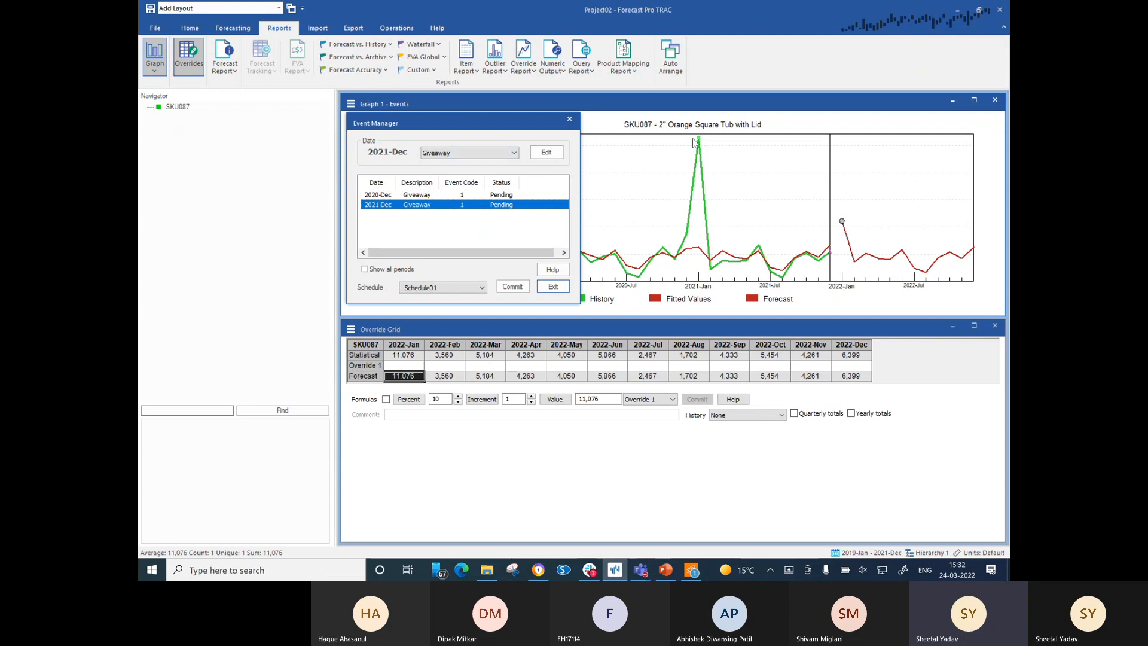
ctrl+click(435, 194)
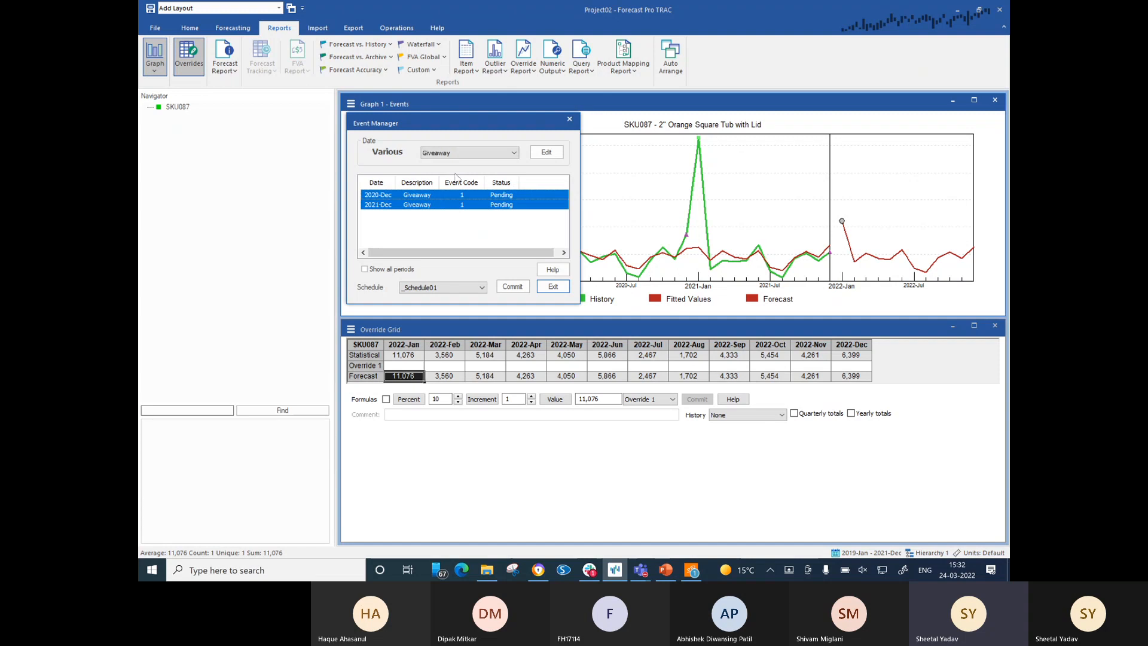
click(491, 155)
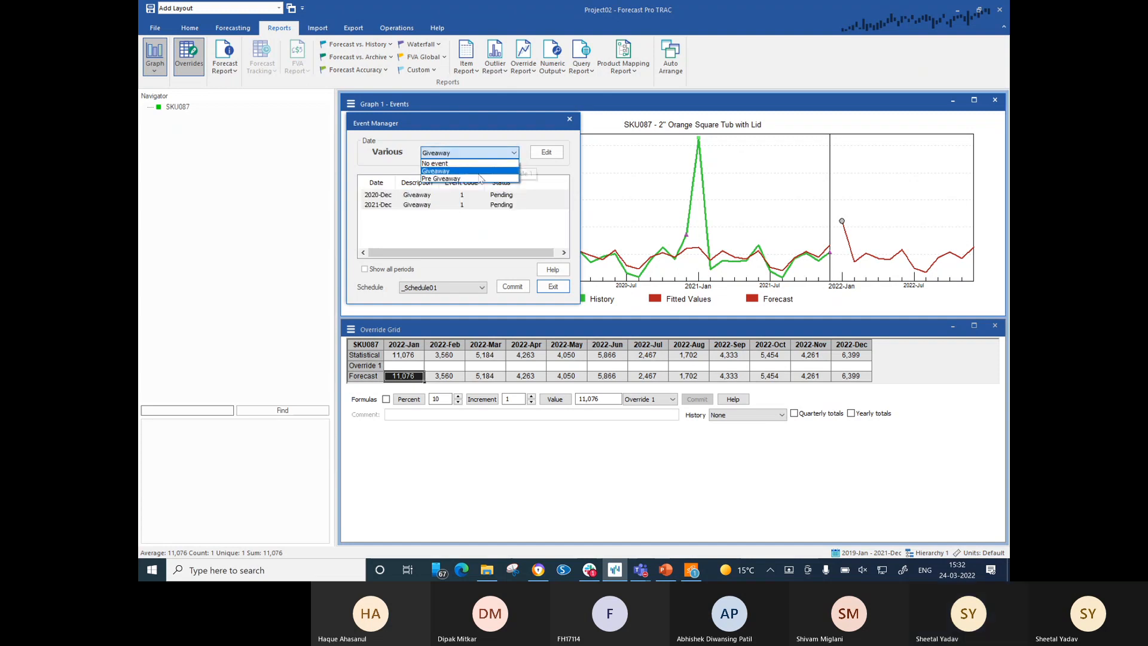
click(476, 178)
click(487, 242)
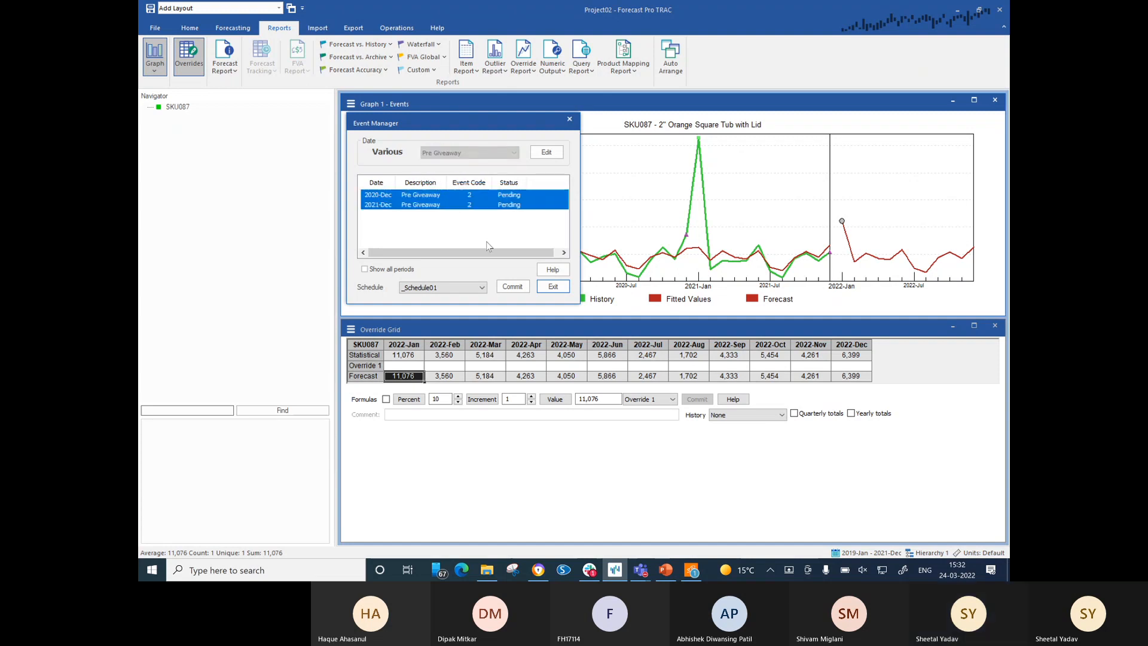
Assign the Giveaway event to 2021-Jan, commit the events to _Schedule01, and exit the Event Manager.
click(700, 150)
click(497, 153)
click(435, 171)
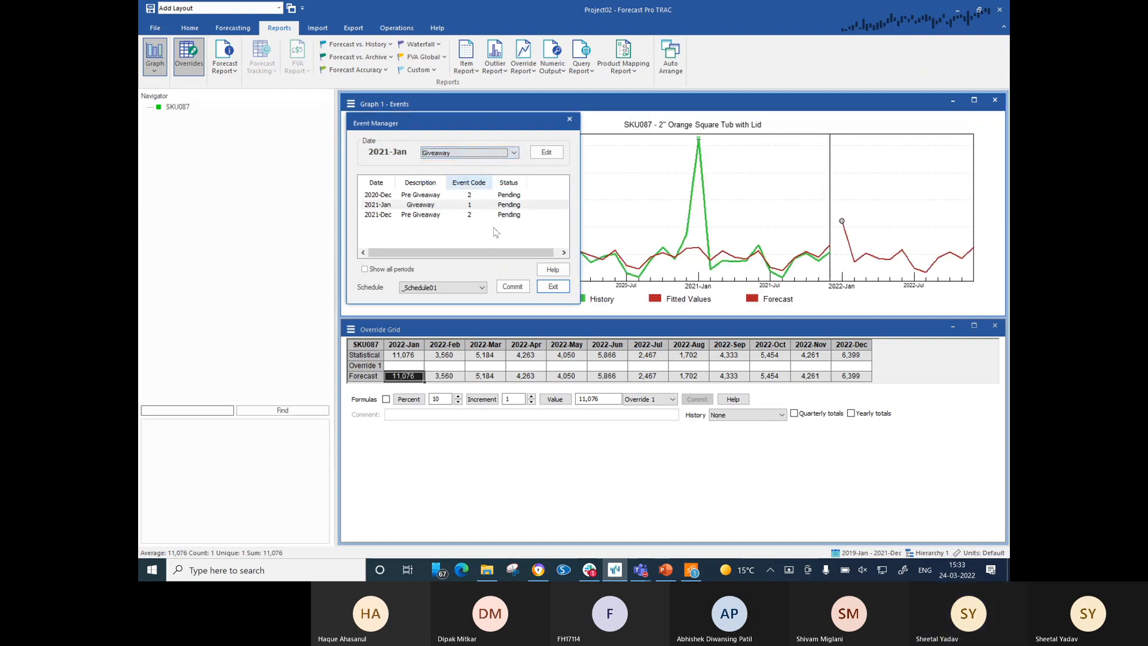
click(521, 288)
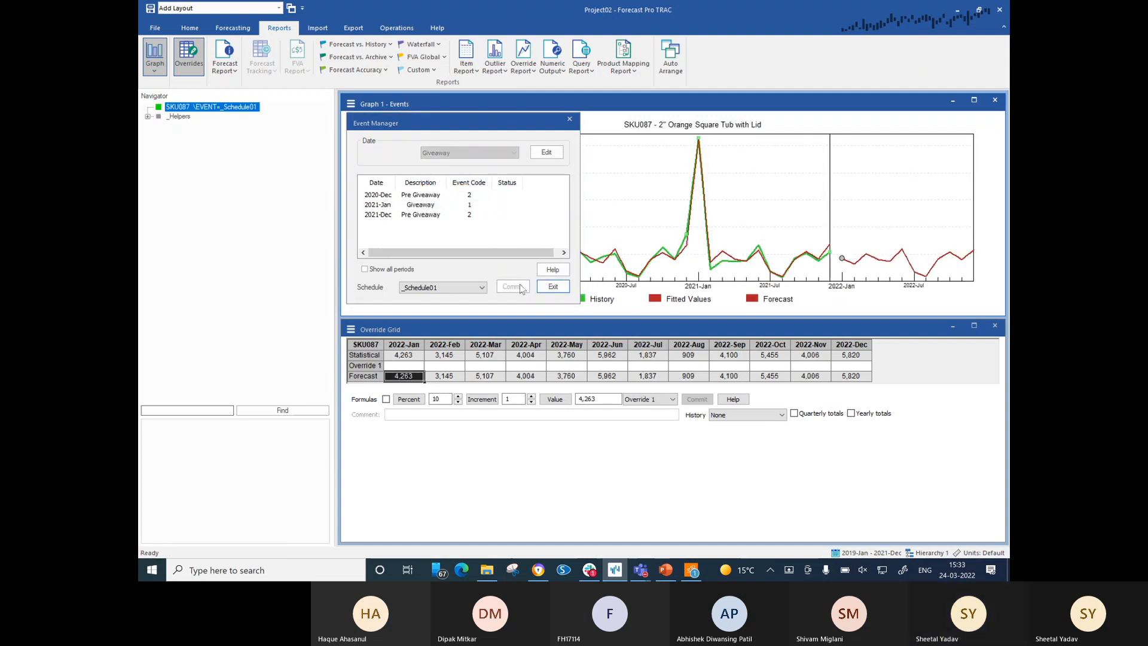
click(551, 289)
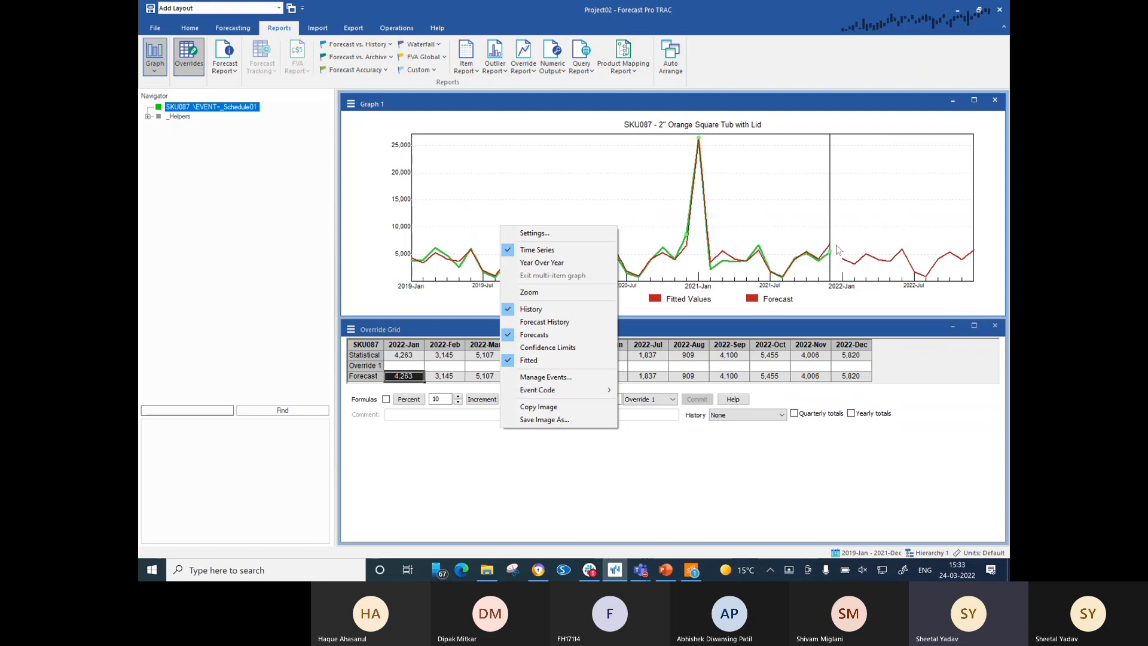
Reapply the Pre Giveaway event code to 2021-Dec from the SKU087 graph, and select the 2022-Feb forecast point.
right_click(844, 262)
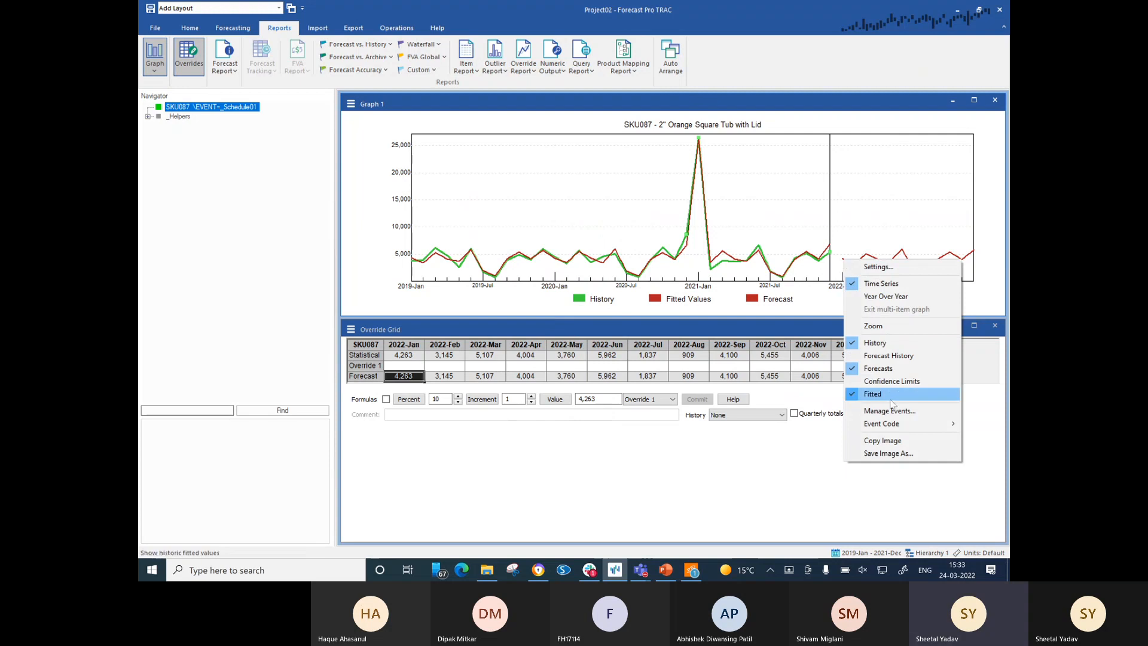
mouse_move(892, 424)
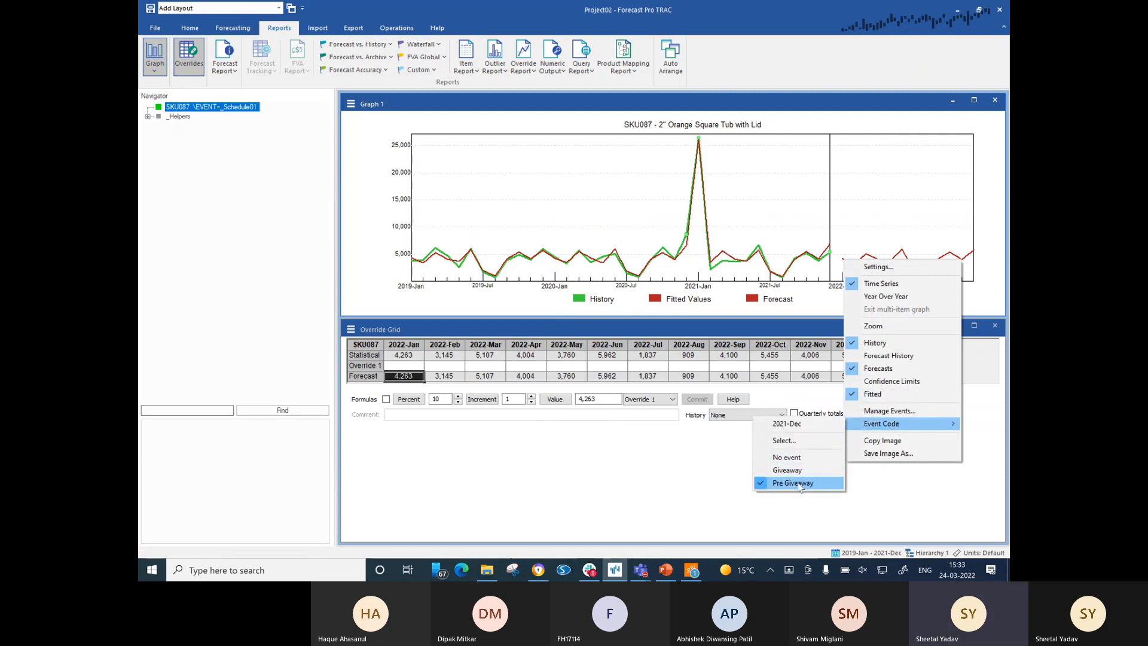
click(796, 483)
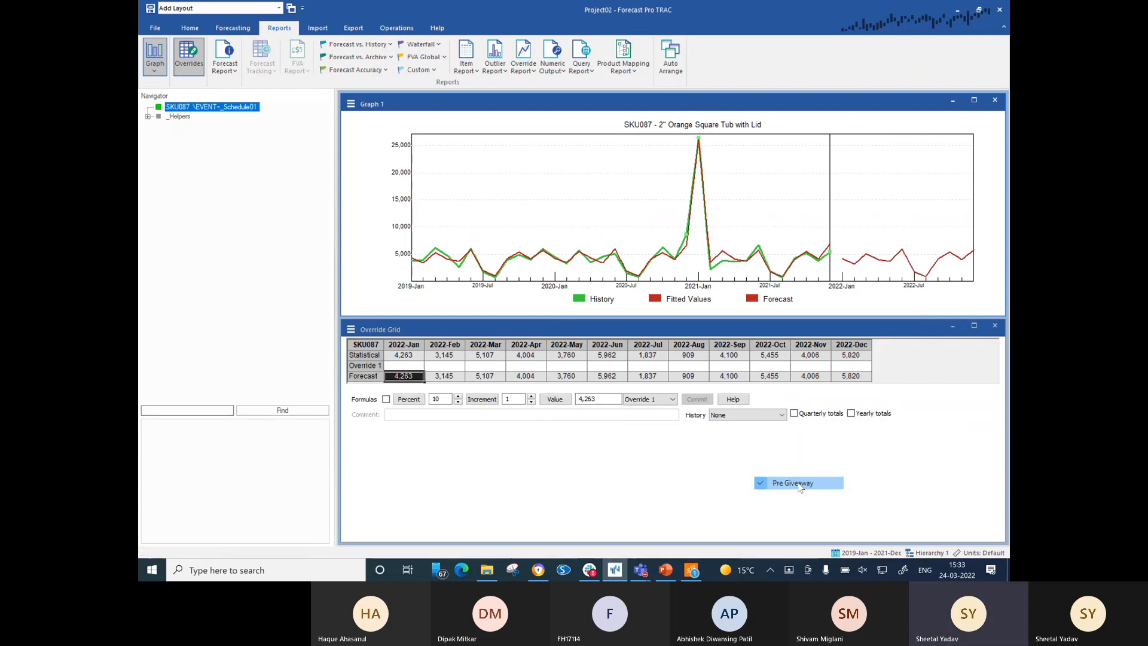
right_click(857, 262)
click(854, 262)
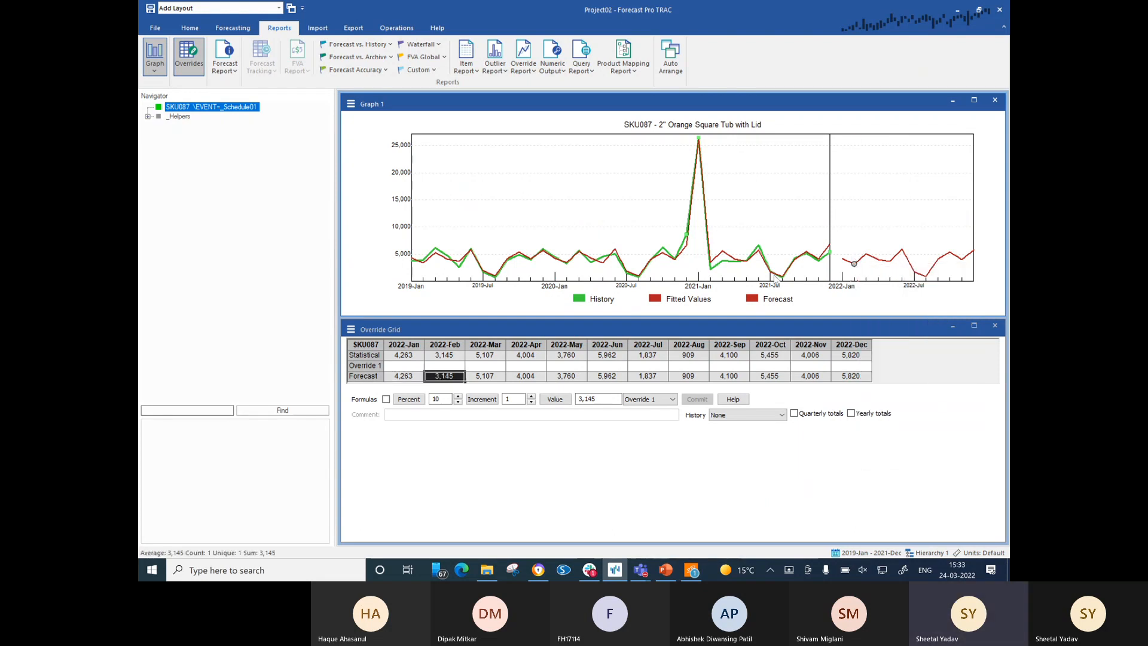
right_click(454, 378)
click(747, 197)
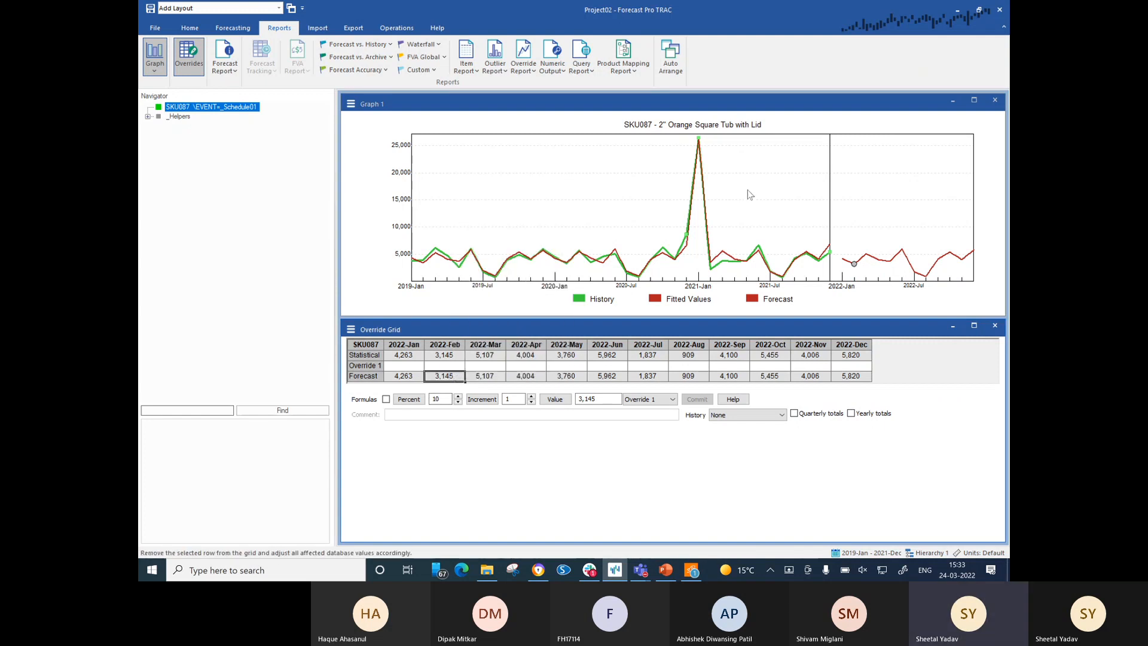
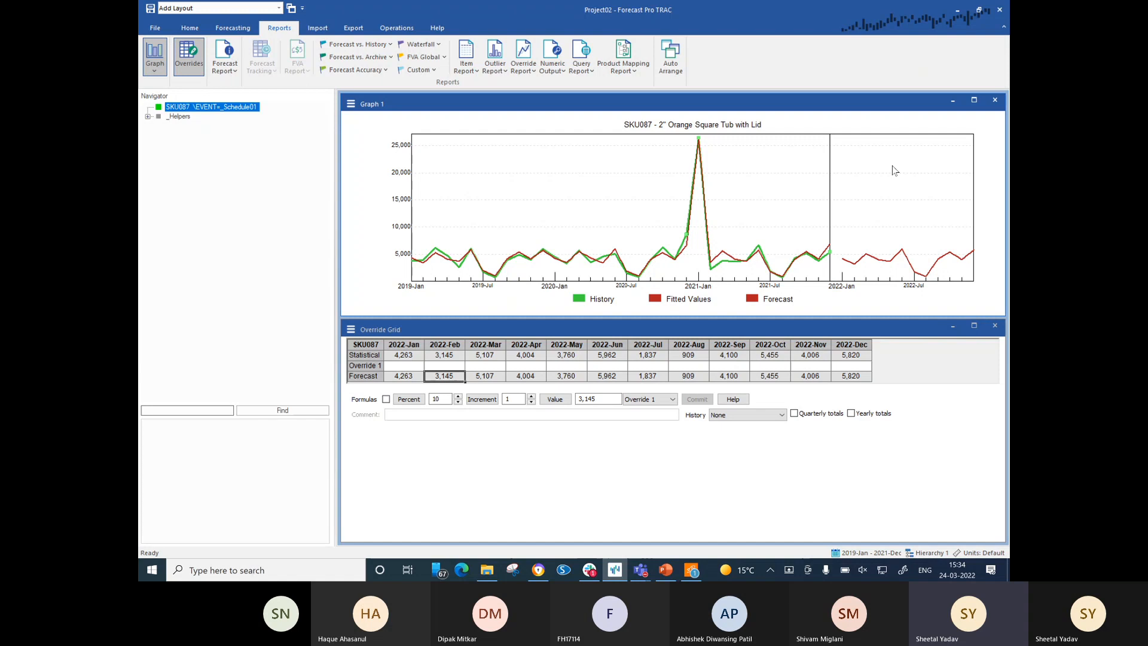
Switch to PowerPoint to review the Data Management slide's topic list, and return to Forecast Pro TRAC.
click(189, 35)
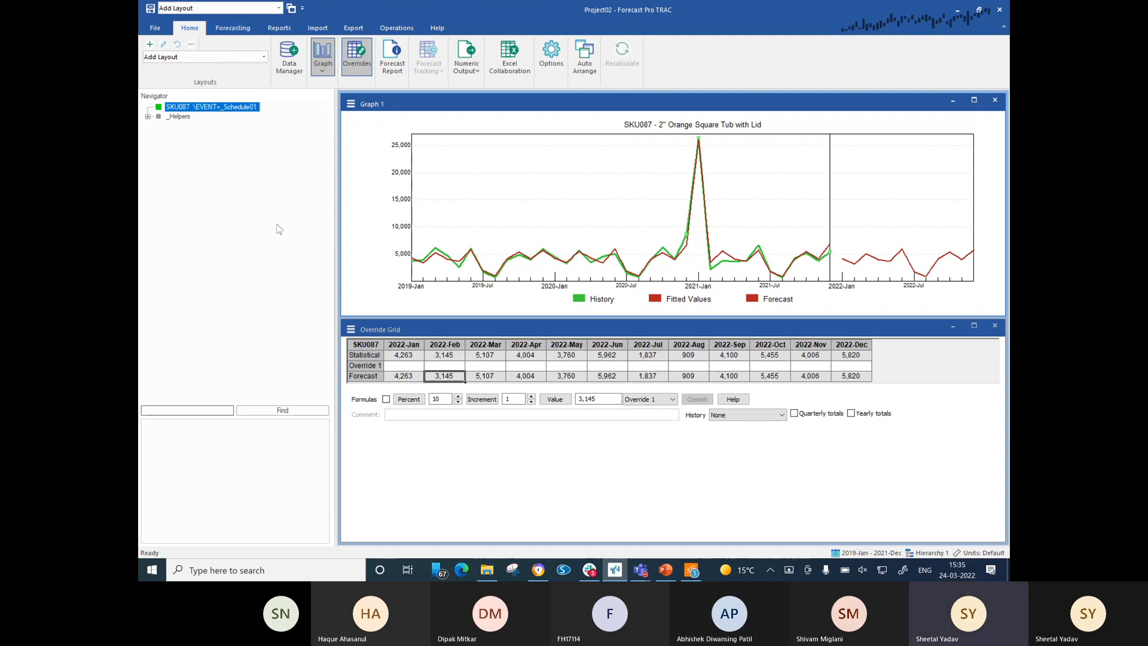
click(665, 571)
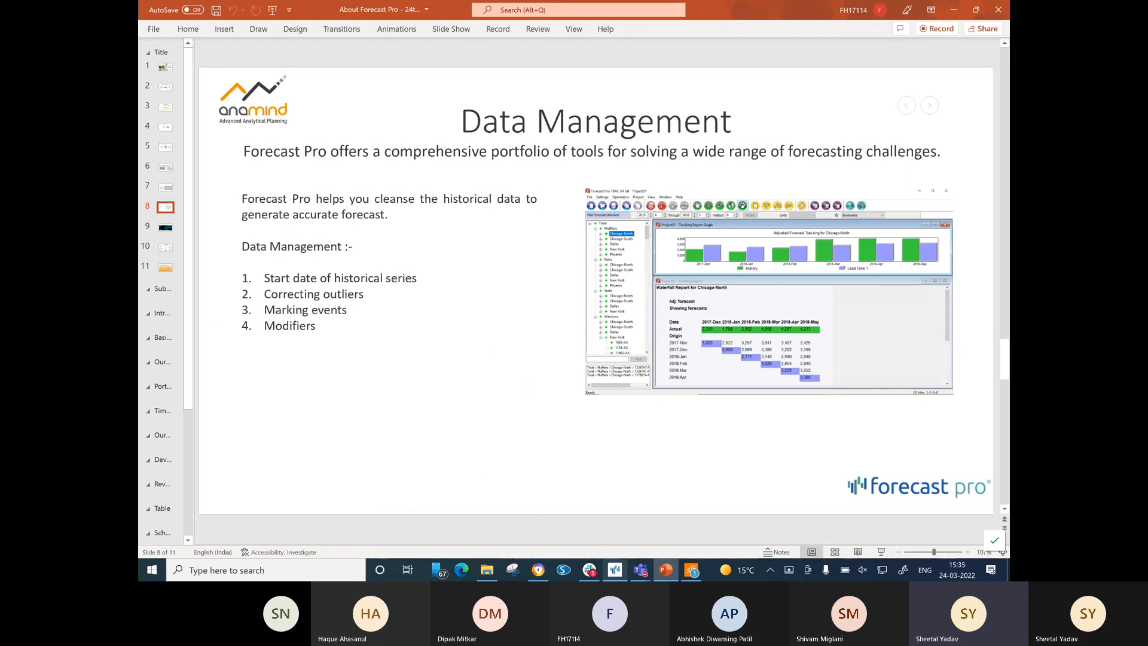
click(615, 569)
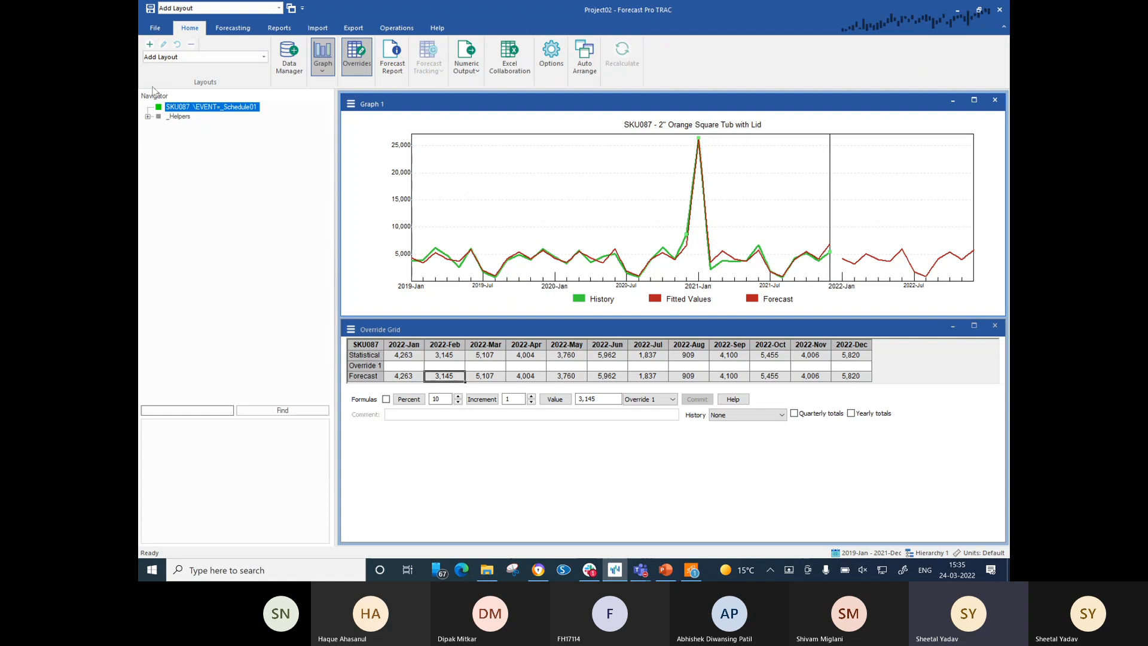
View the modifier commands for SKU087 and the Discontinue forecasting options without applying any.
right_click(187, 110)
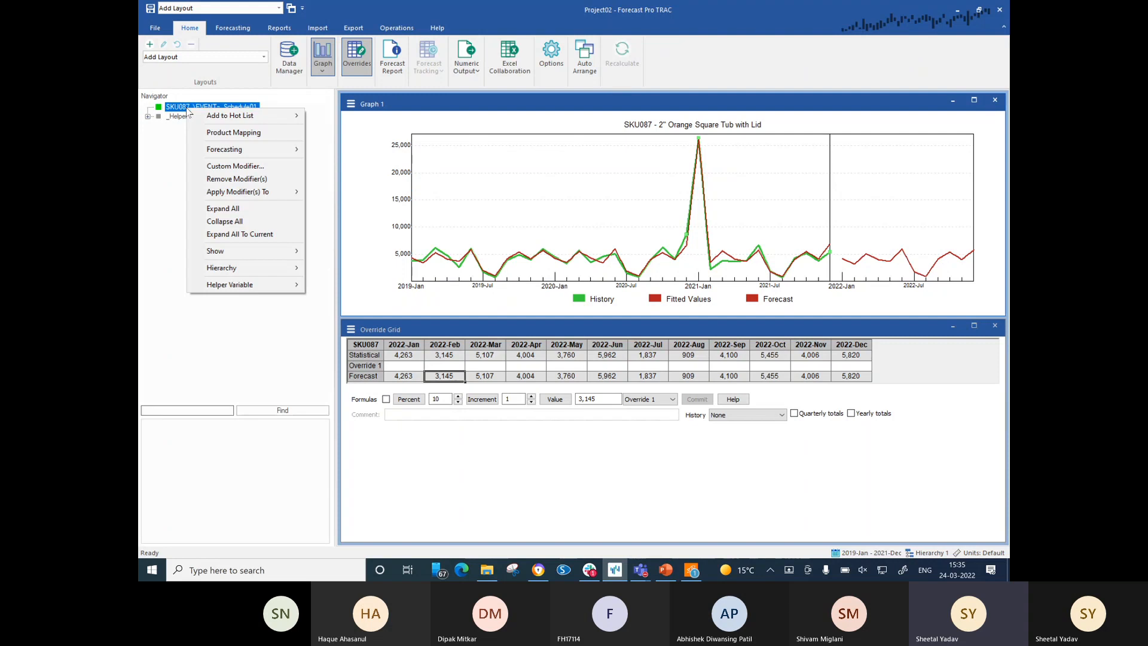
click(246, 28)
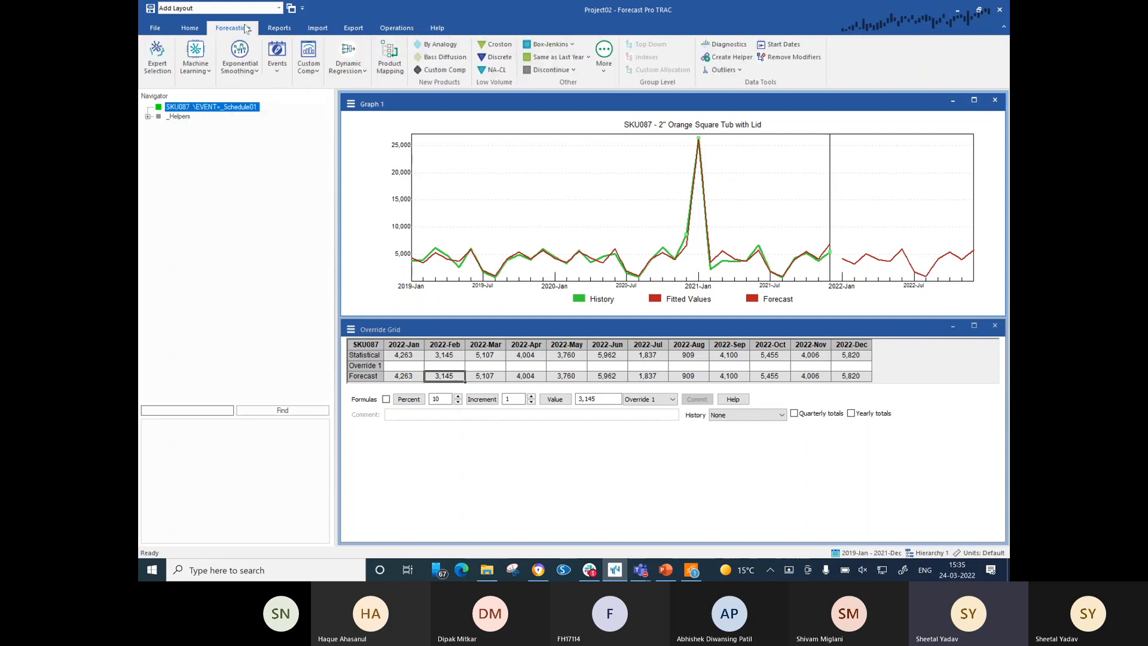
click(573, 71)
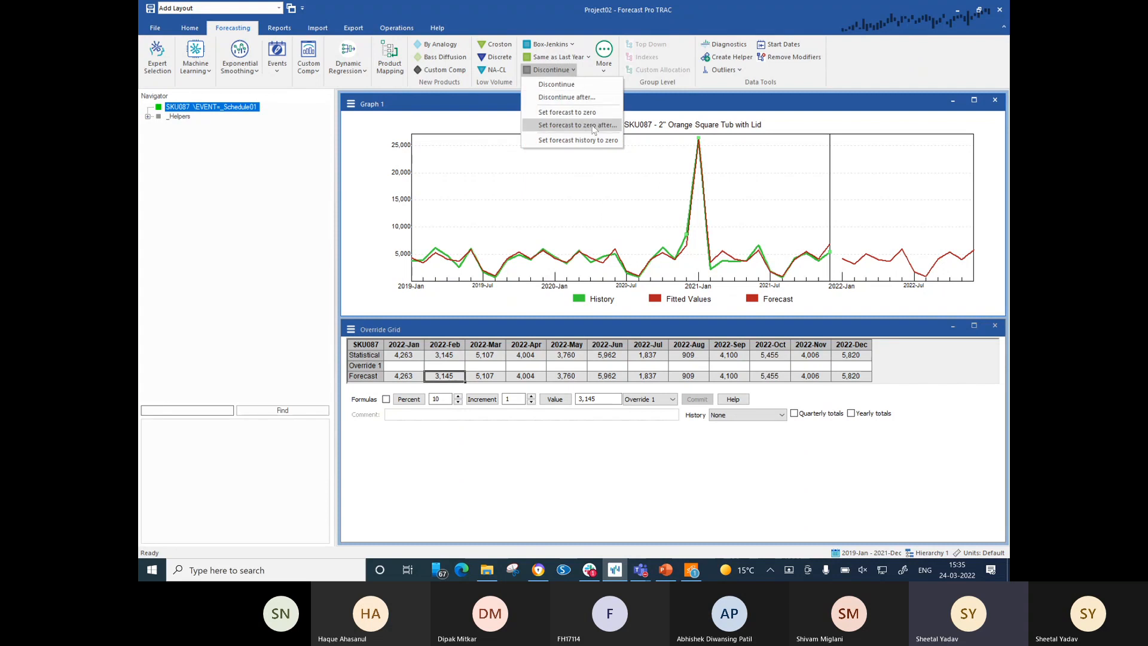
click(153, 173)
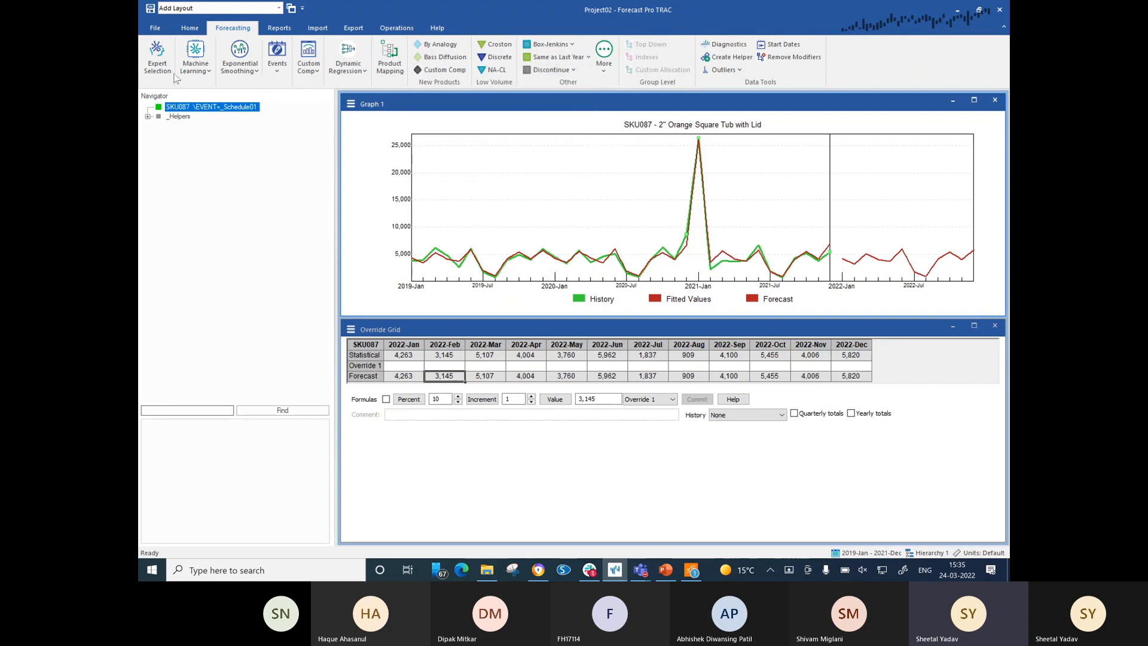
Examine the Modifiers entry in the Data Manager without changing it, and view the available export options.
click(189, 27)
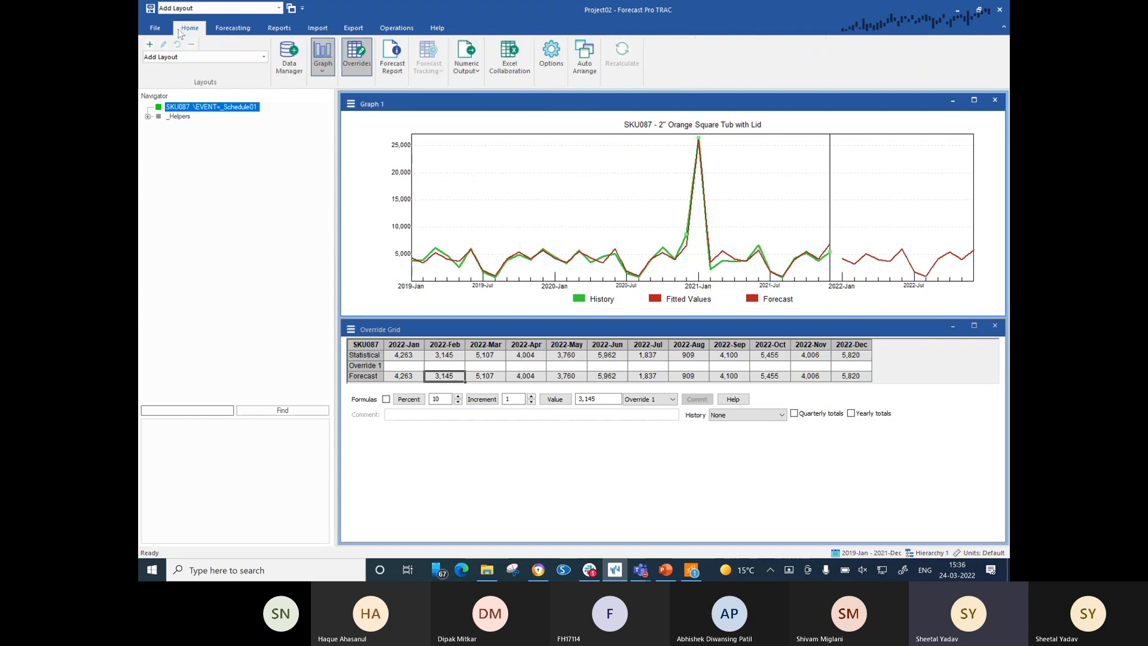
click(288, 52)
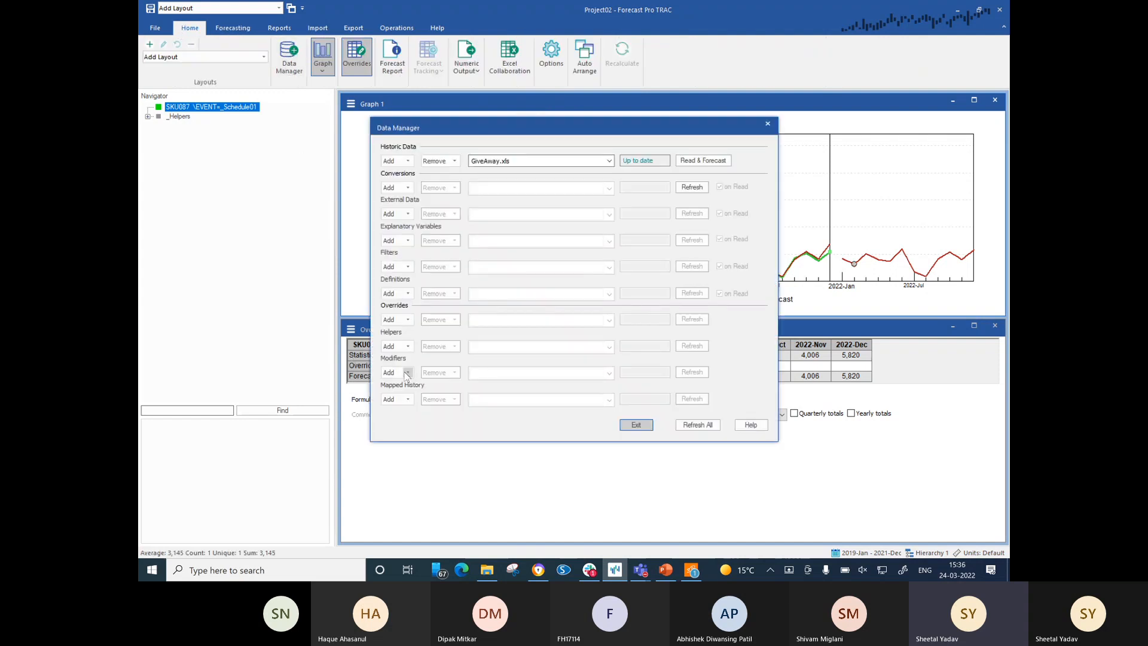
click(763, 128)
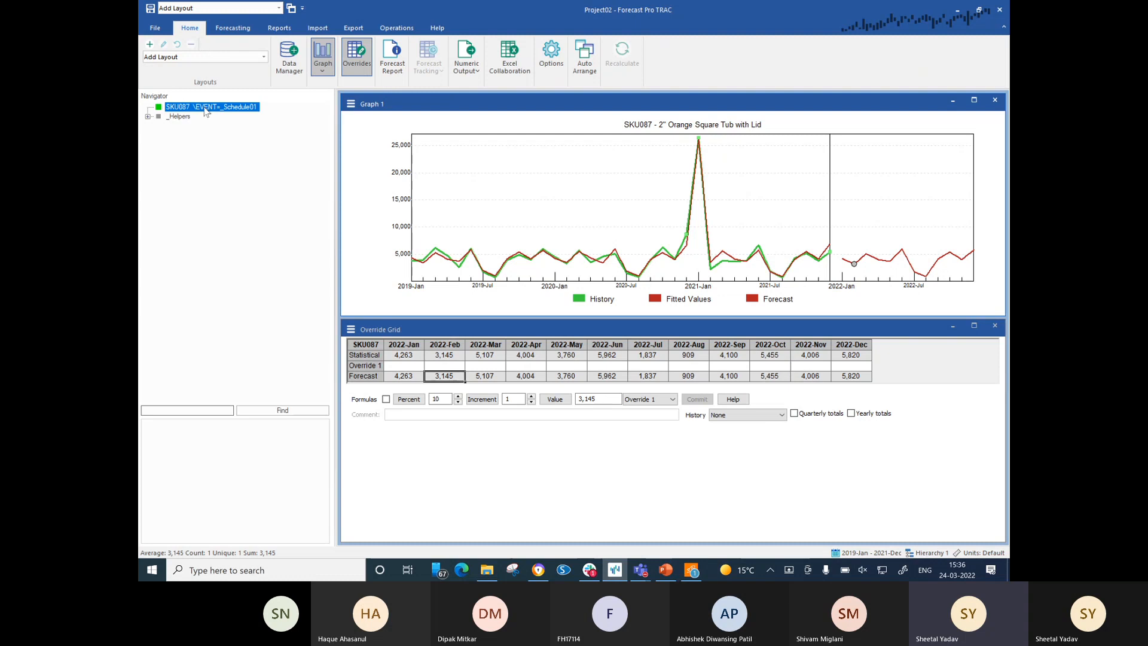
ctrl+click(178, 116)
click(170, 108)
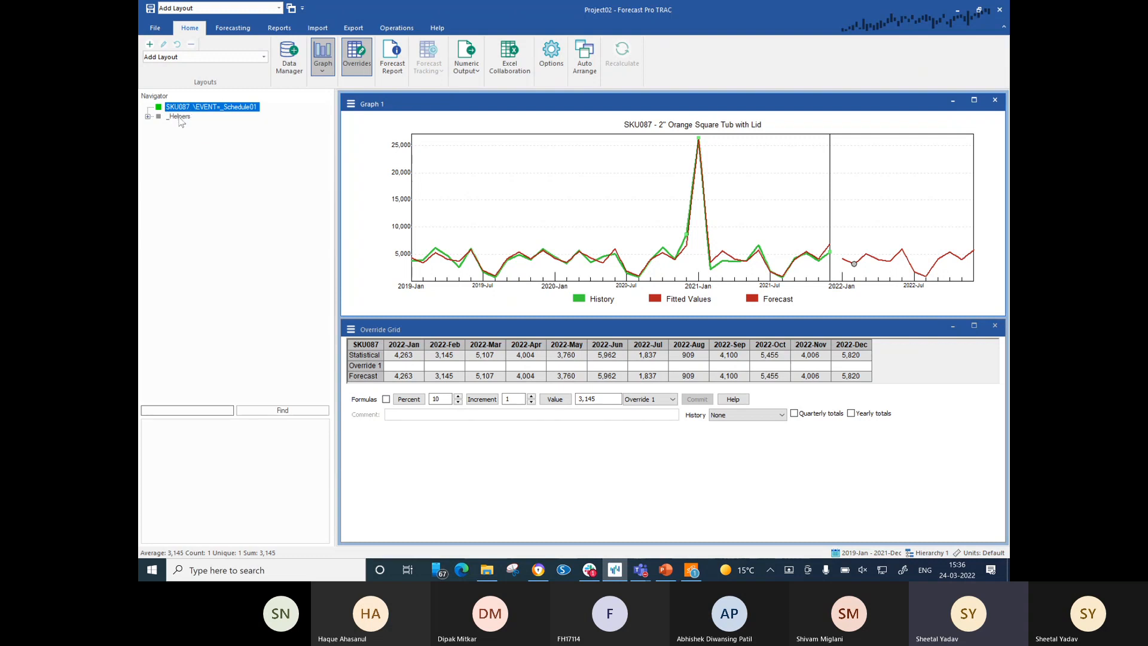
click(353, 28)
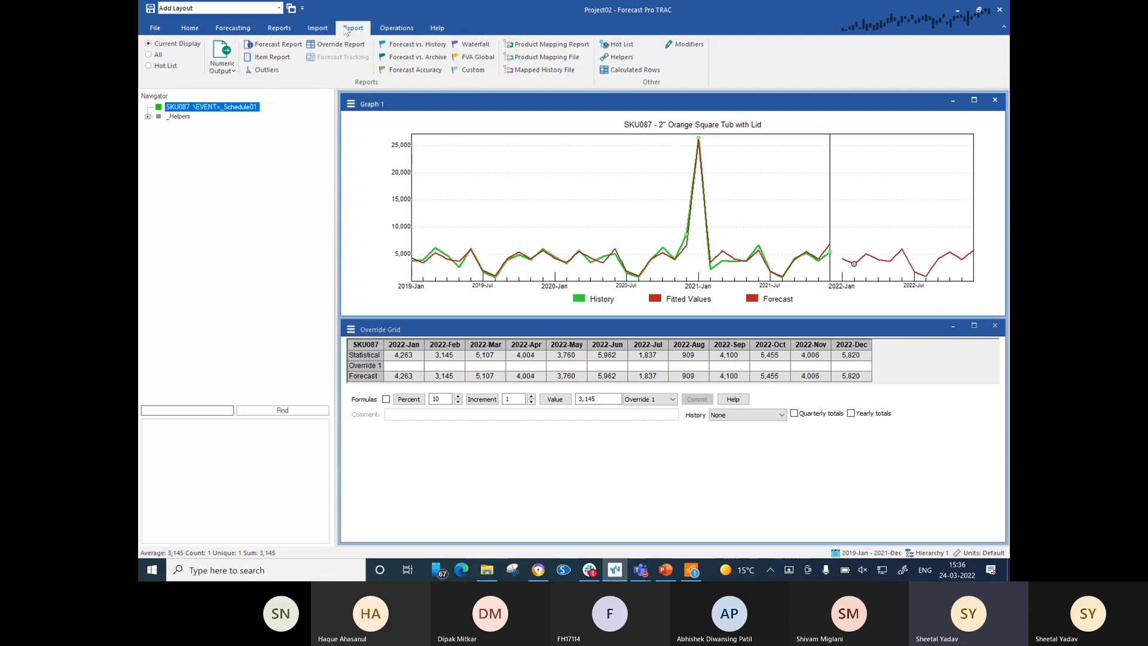
Open the Forecast Pro TRAC program reference PDF and search it for "modifiers".
click(436, 29)
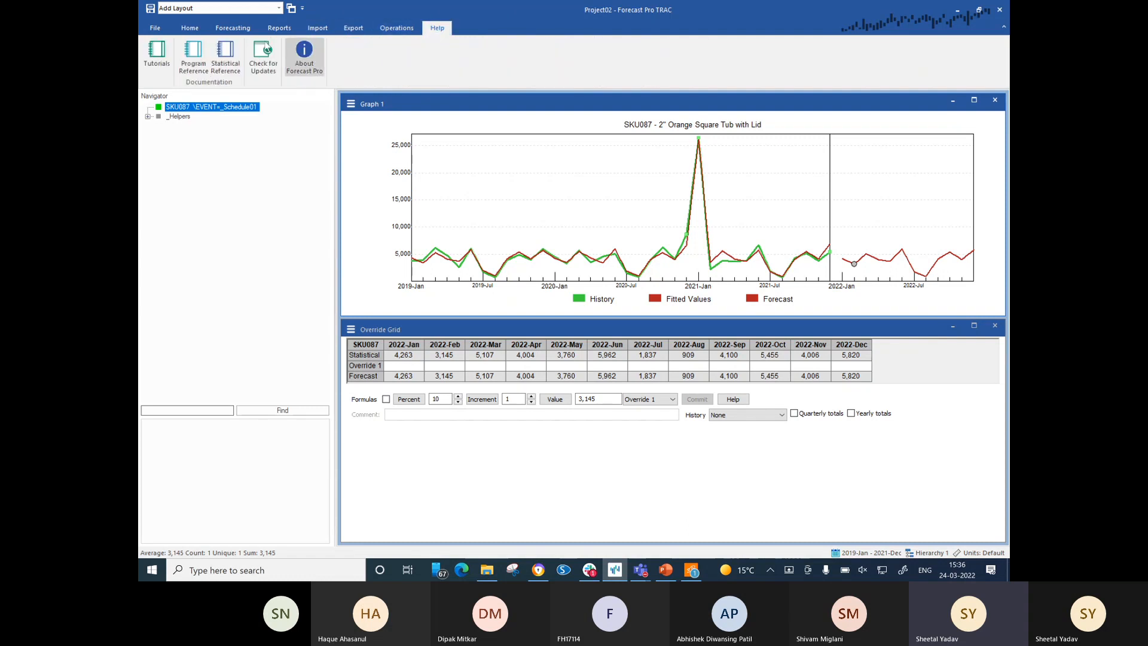
click(194, 57)
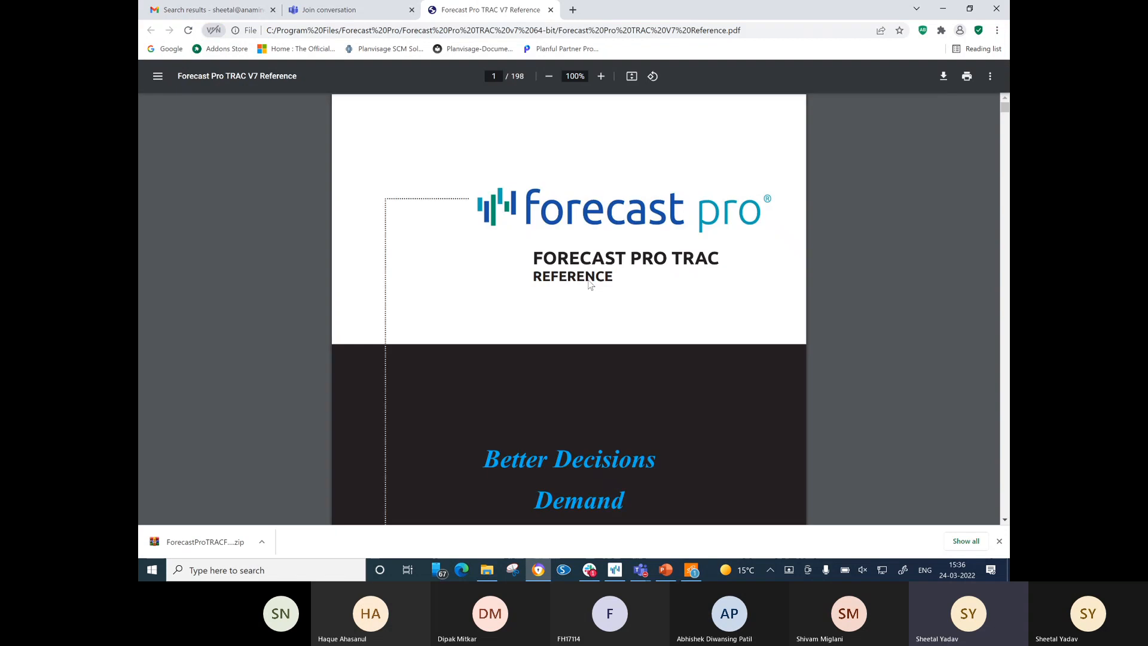
key(ctrl+f)
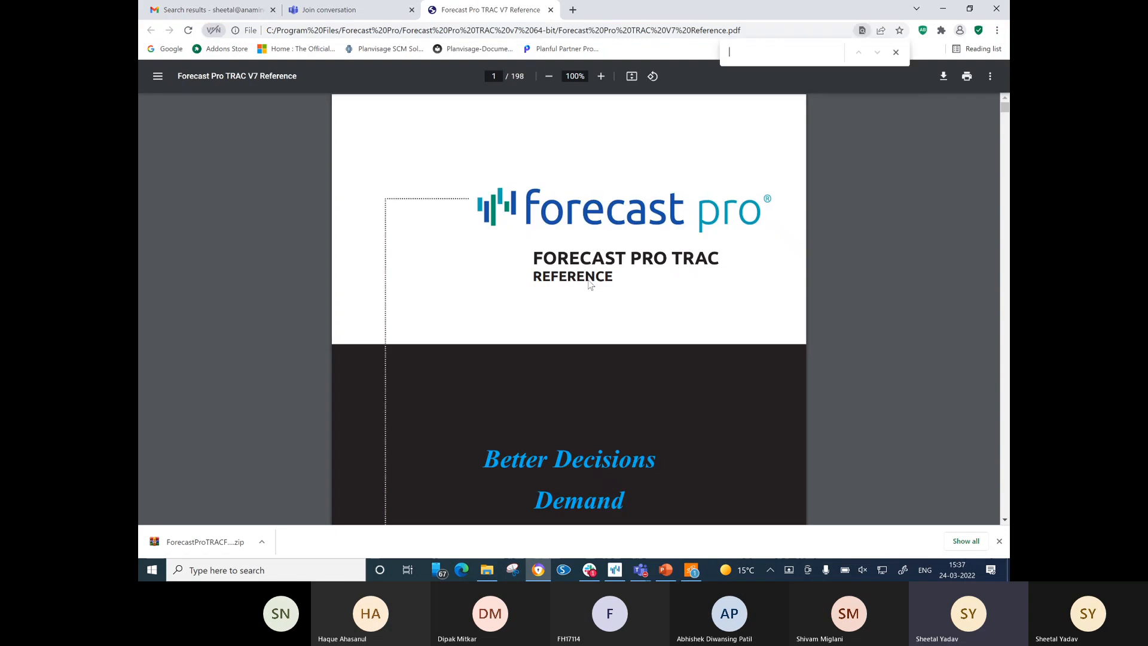
text(modifiers)
key(Return)
key(Return)
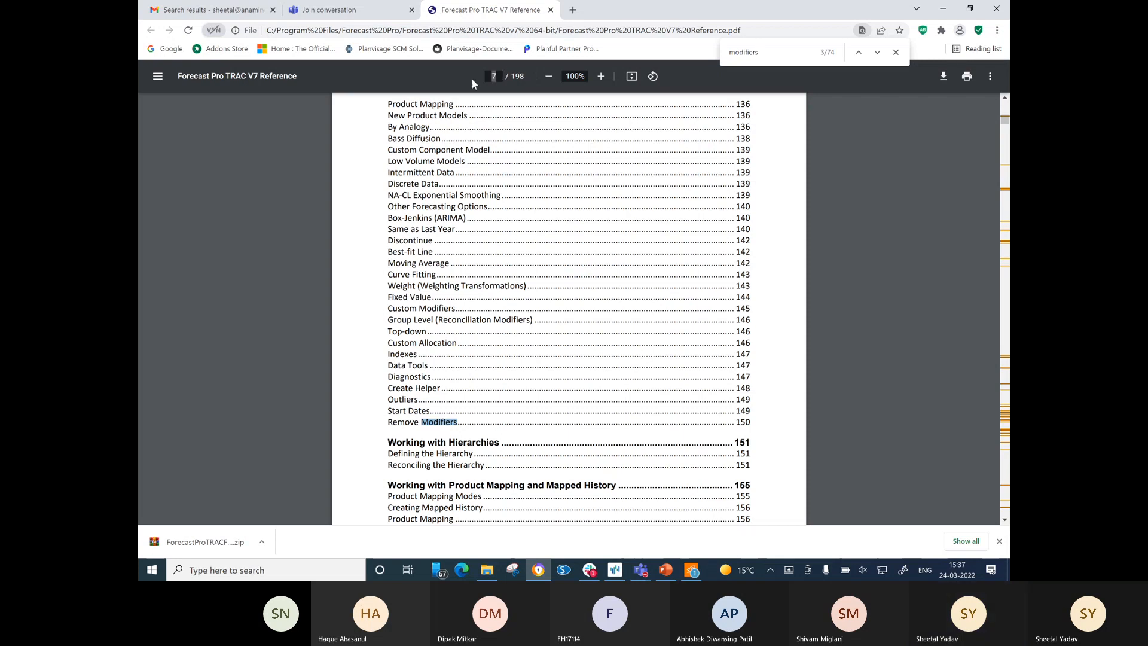
Go to page 145 of the reference PDF and examine the modifier descriptions through the Custom Modifiers section.
text(145)
key(Return)
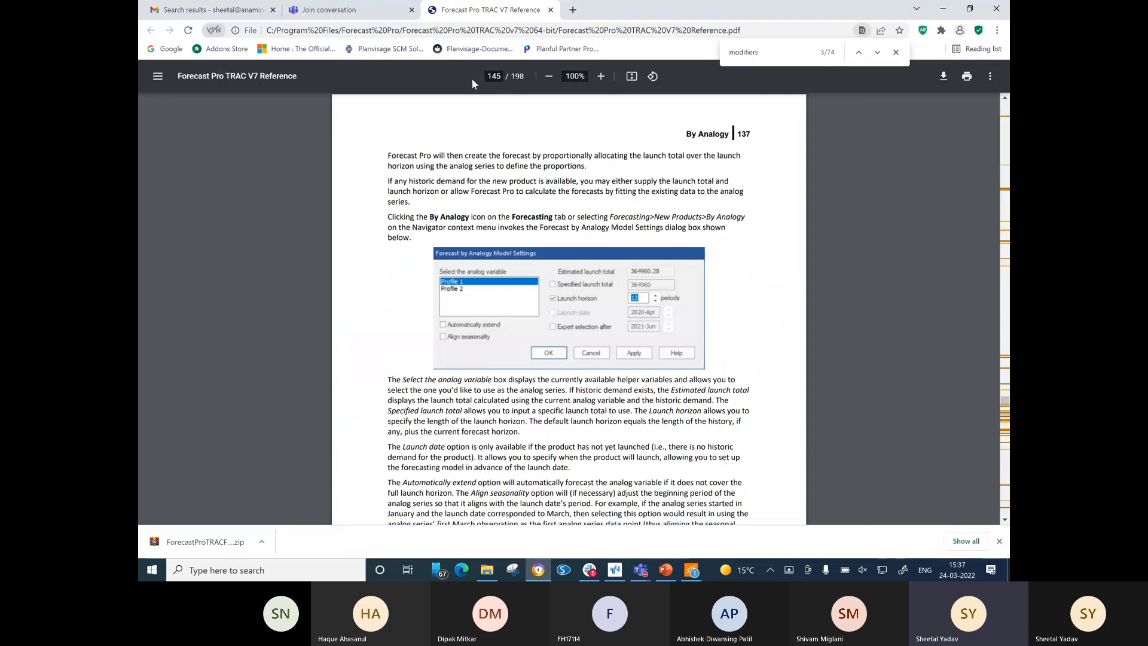
scroll(728, 327, down, 15)
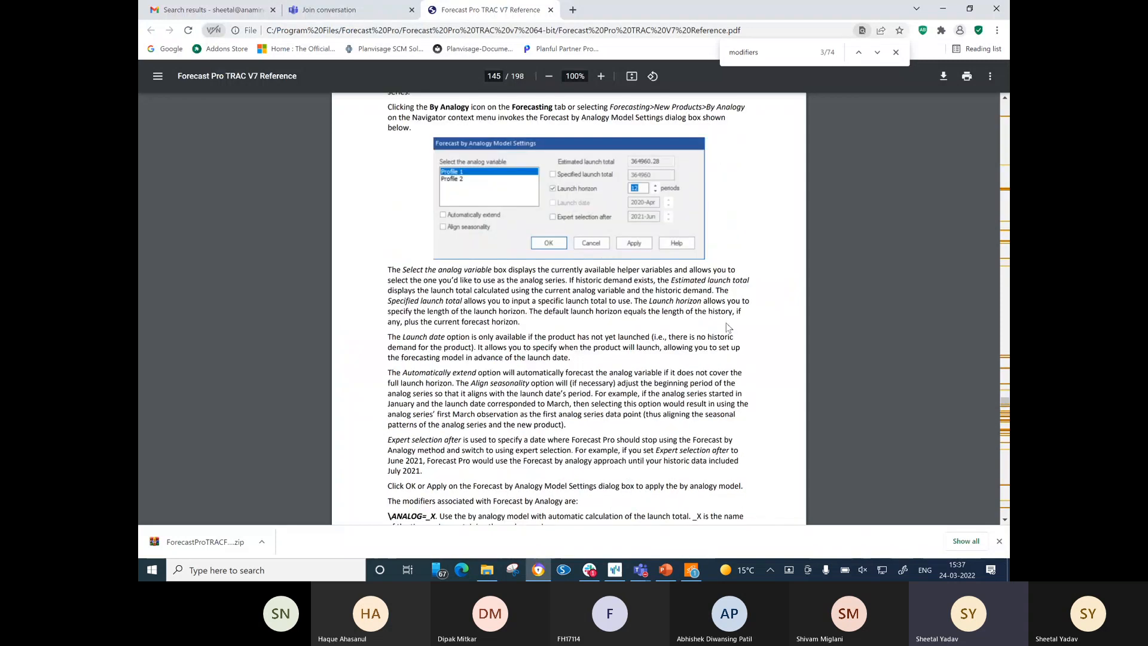
scroll(727, 327, down, 6)
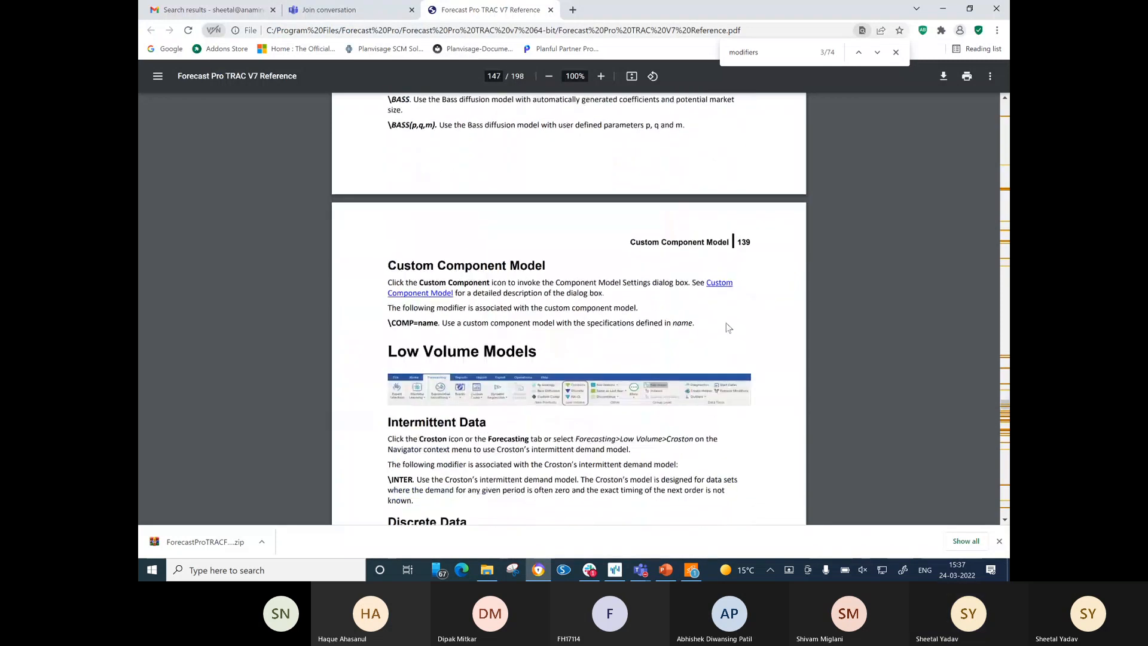
scroll(728, 328, down, 8)
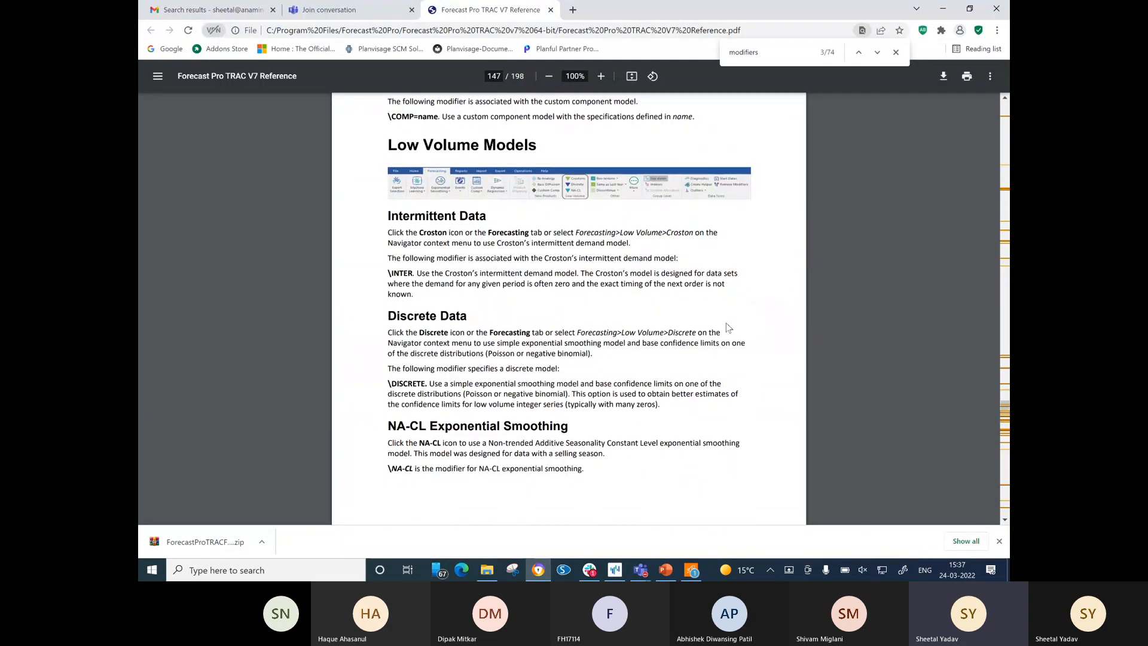
scroll(728, 327, down, 9)
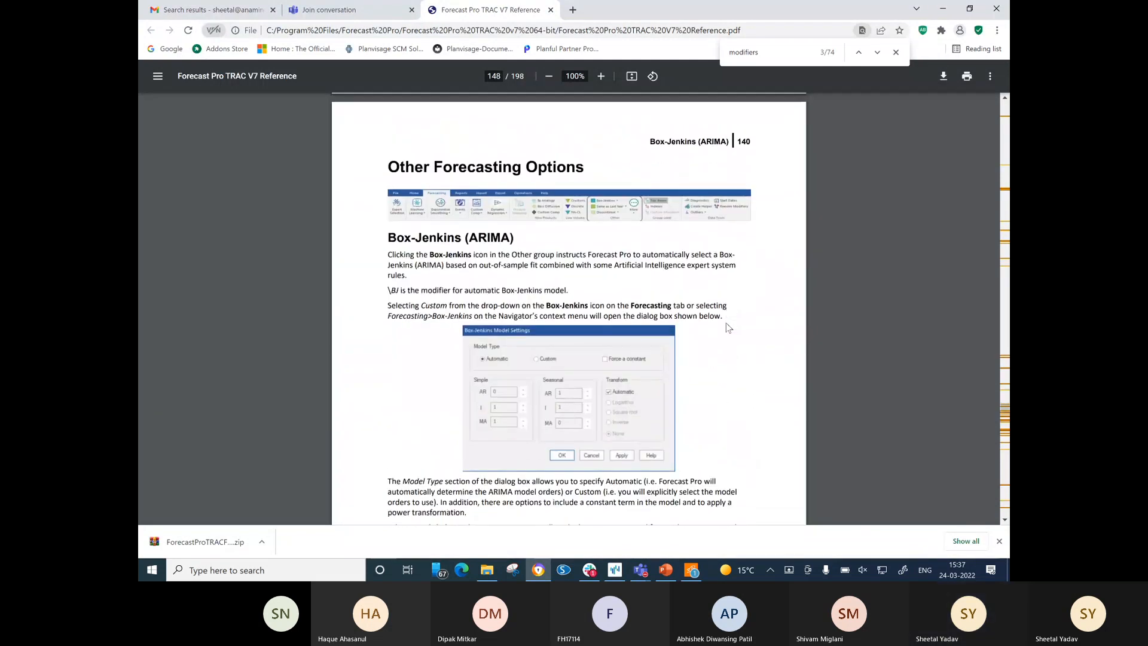
scroll(728, 327, down, 20)
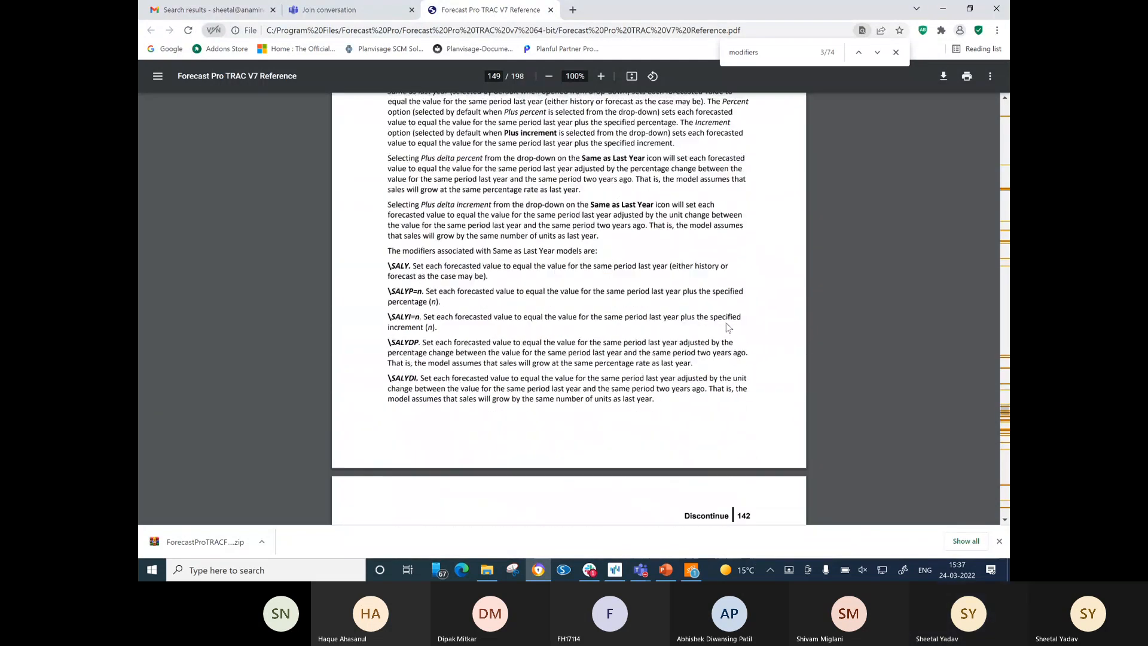
scroll(728, 327, down, 8)
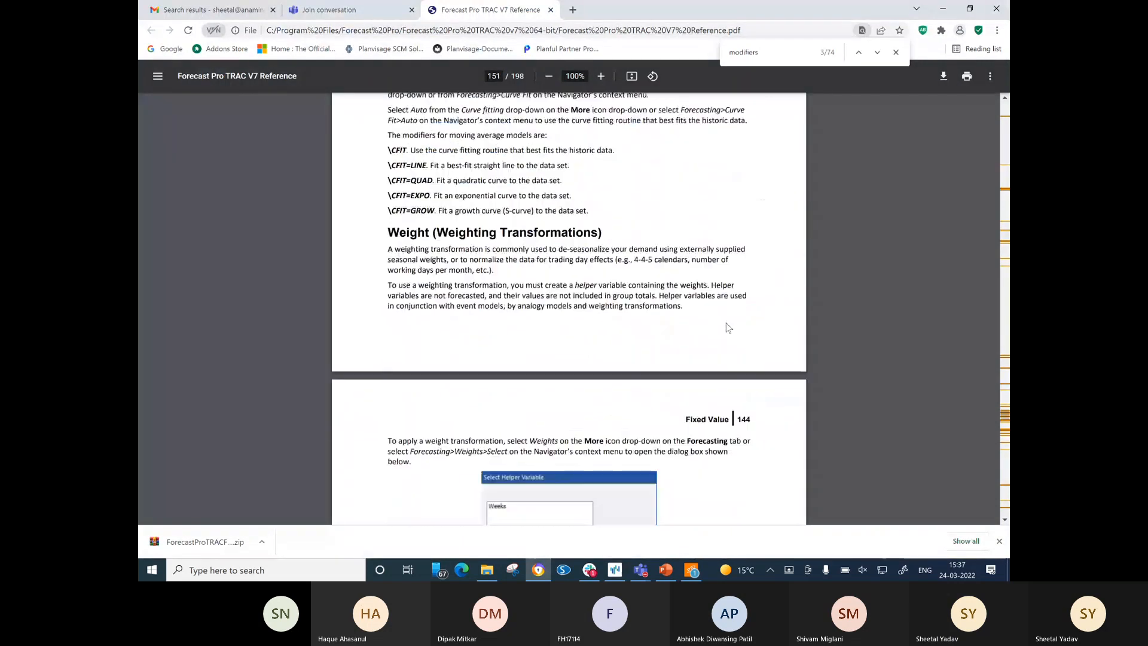
scroll(728, 327, down, 8)
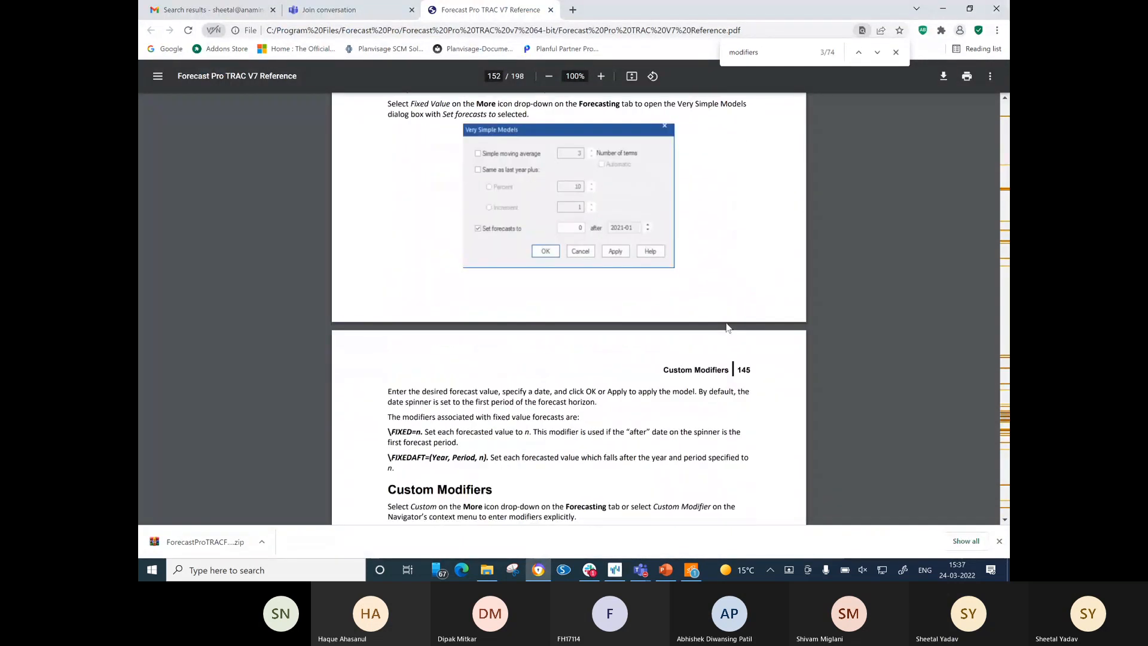
scroll(728, 327, down, 2)
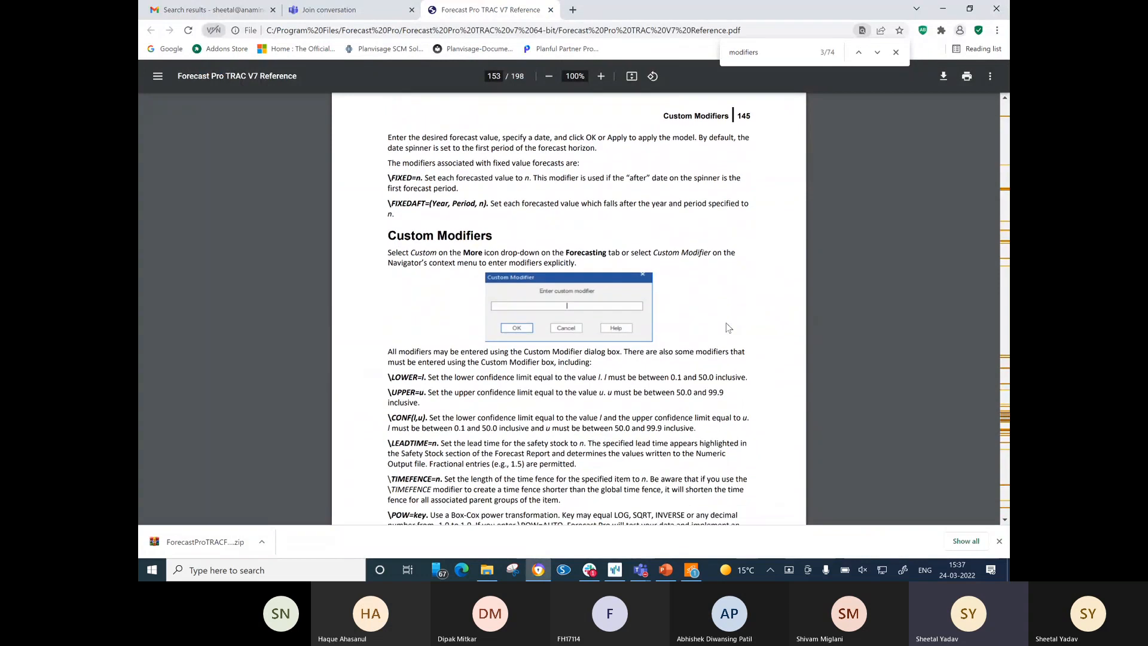
scroll(728, 328, up, 1)
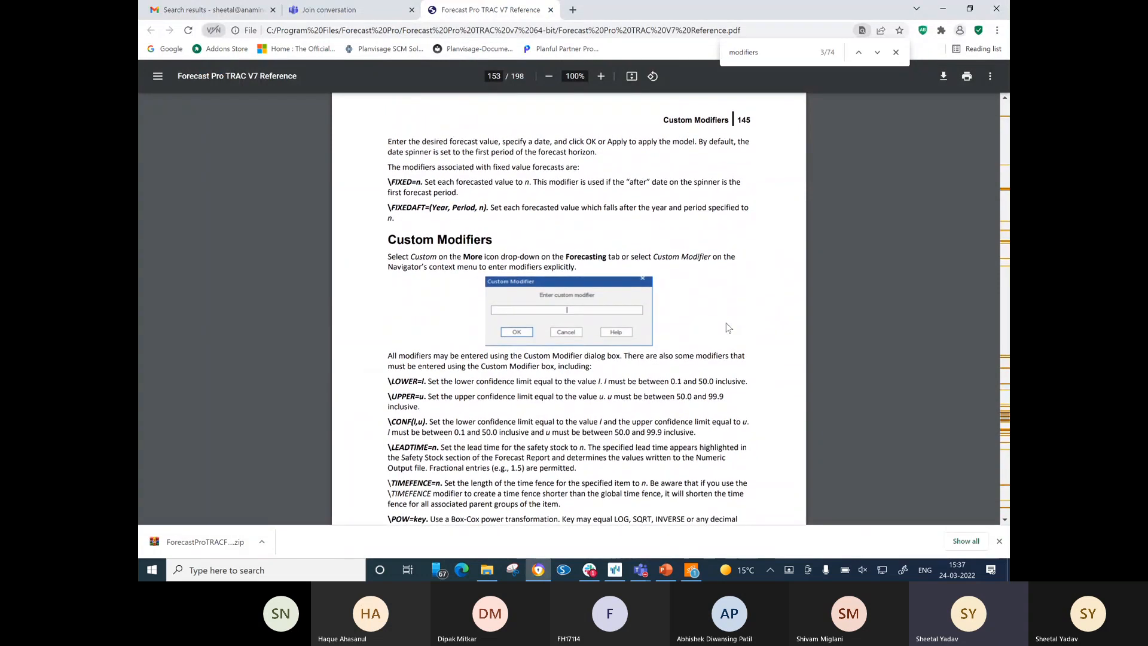
scroll(728, 327, up, 7)
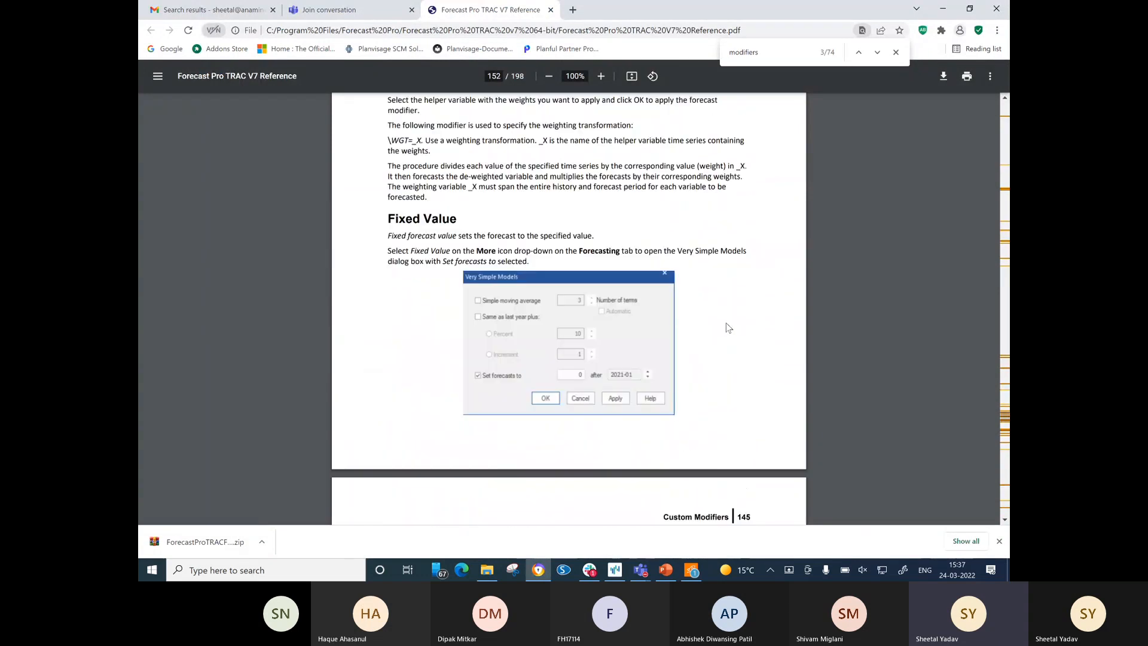
scroll(728, 327, down, 7)
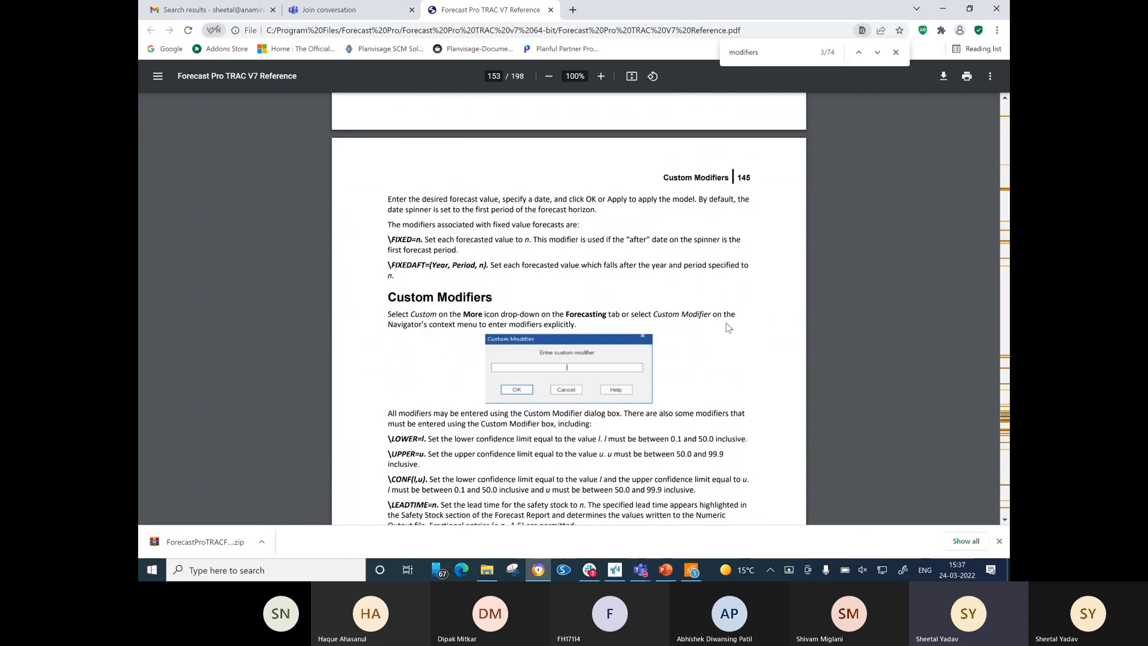
scroll(728, 328, down, 2)
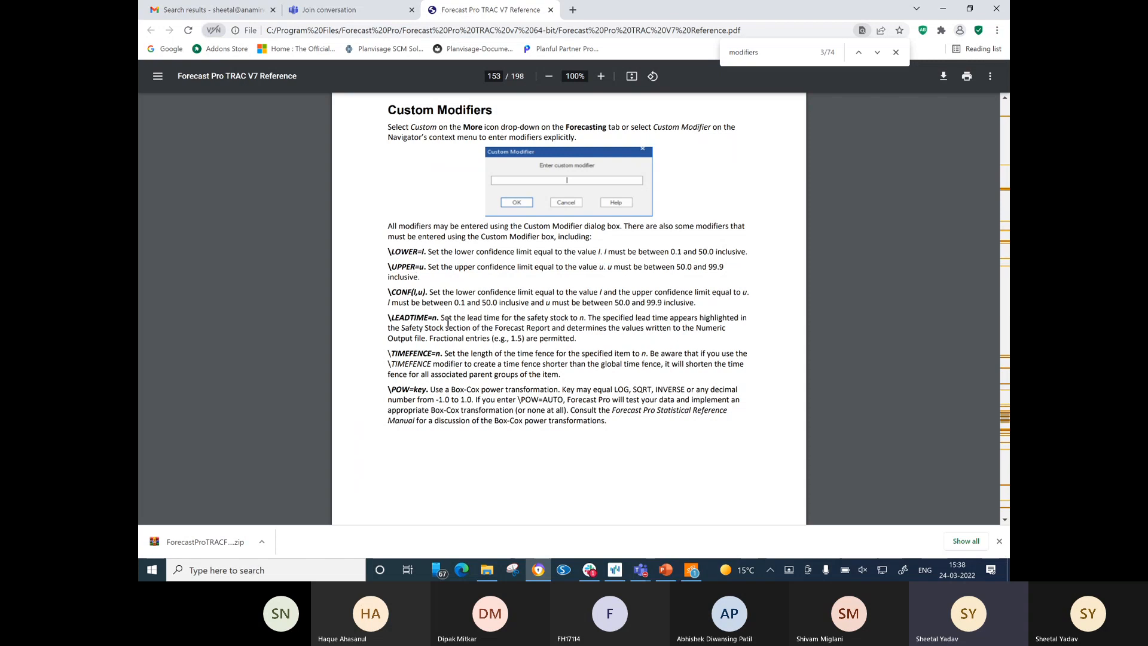
Examine the Custom Modifiers section and the fixed value modifiers \FIXED and \FIXEDAFT on page 145 of the reference.
scroll(448, 323, down, 2)
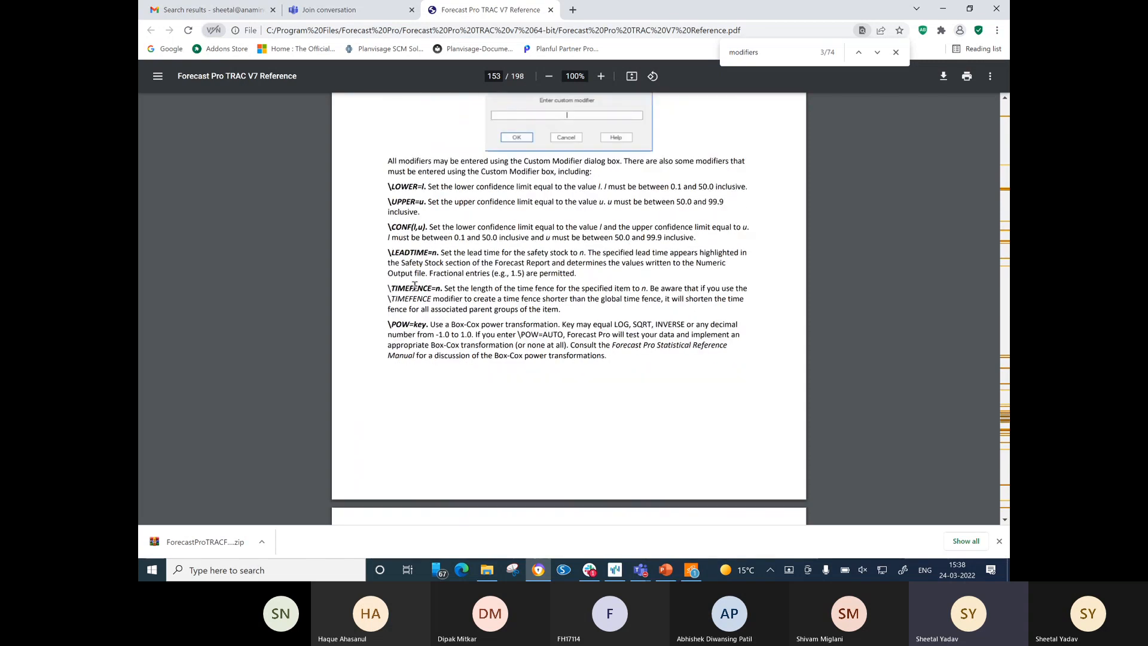
scroll(454, 327, down, 5)
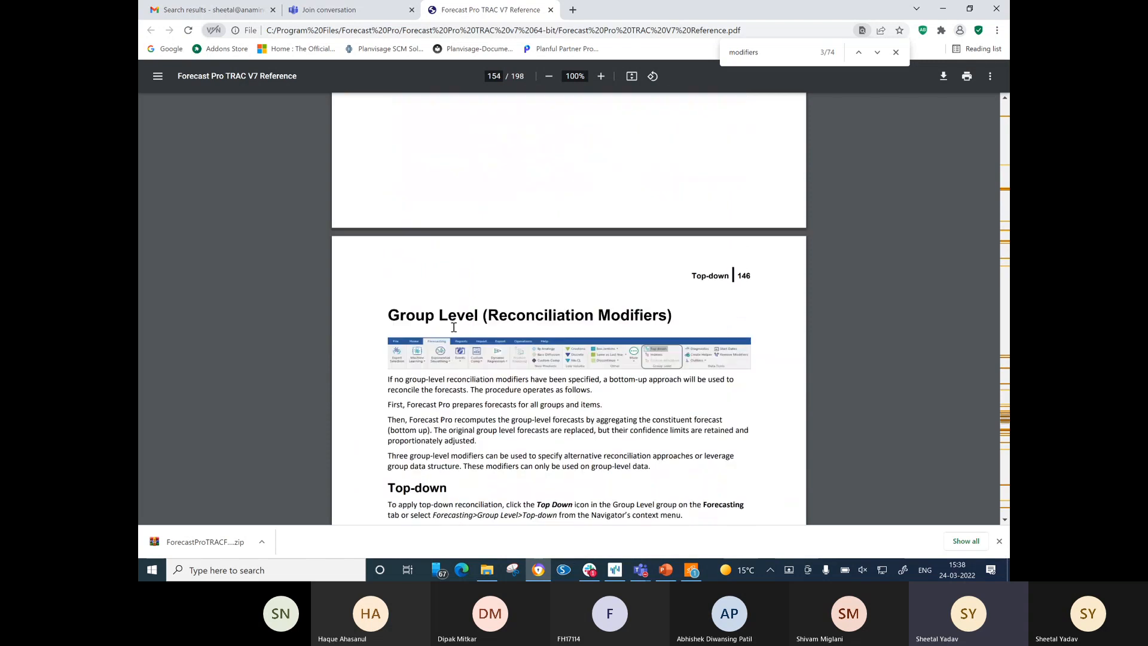
scroll(454, 327, up, 6)
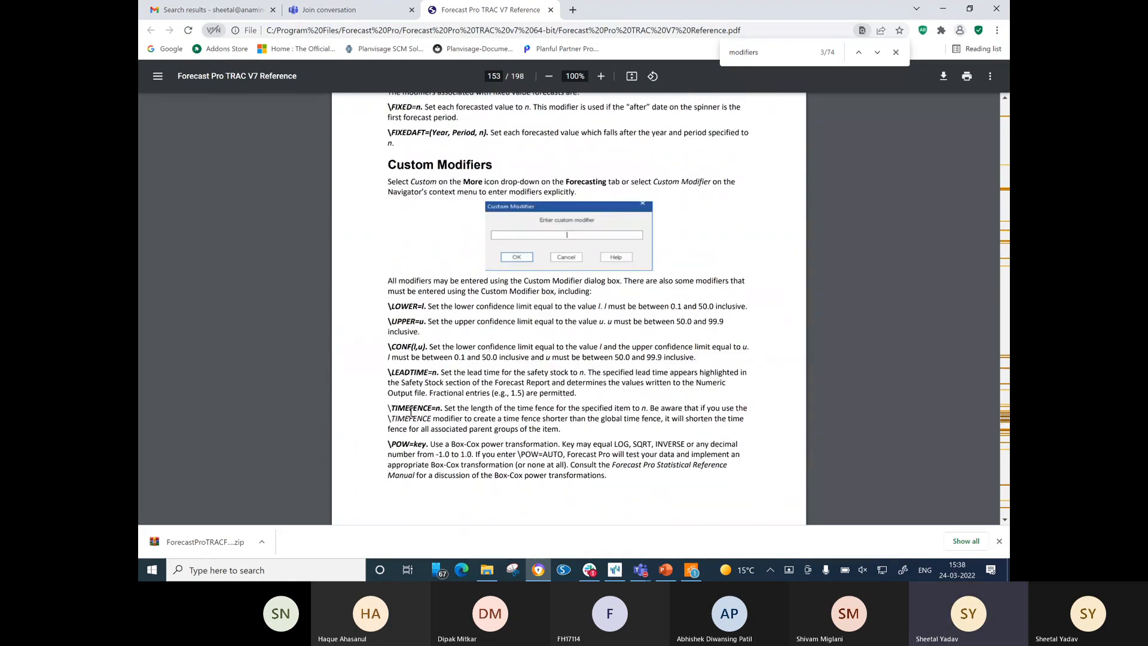
scroll(411, 412, up, 3)
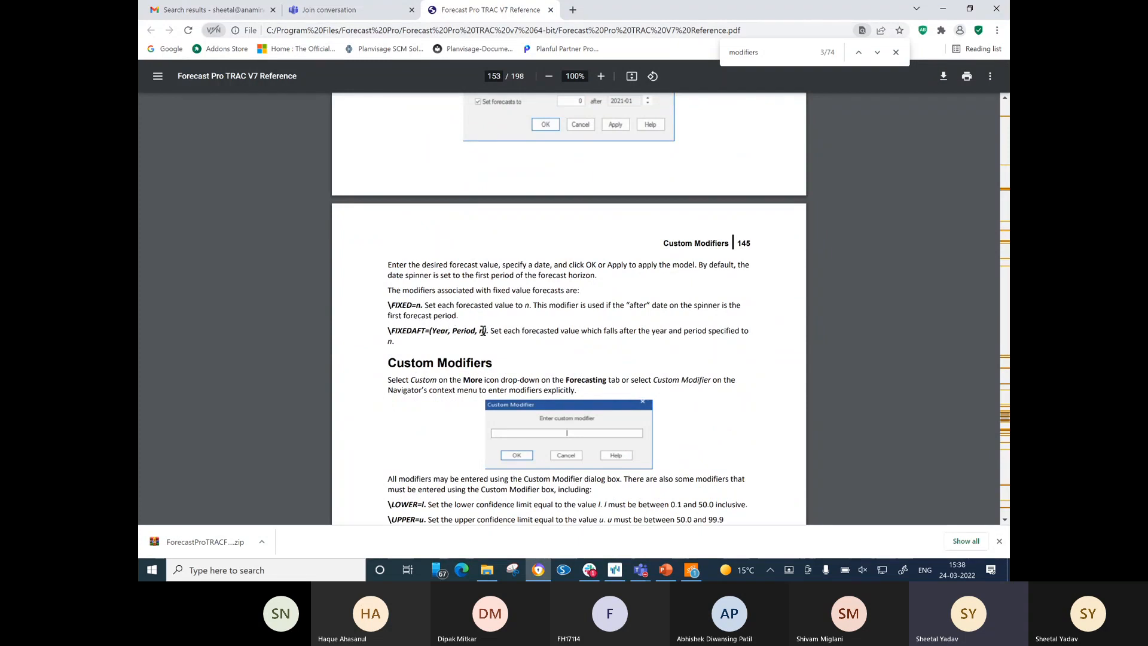
scroll(483, 331, up, 1)
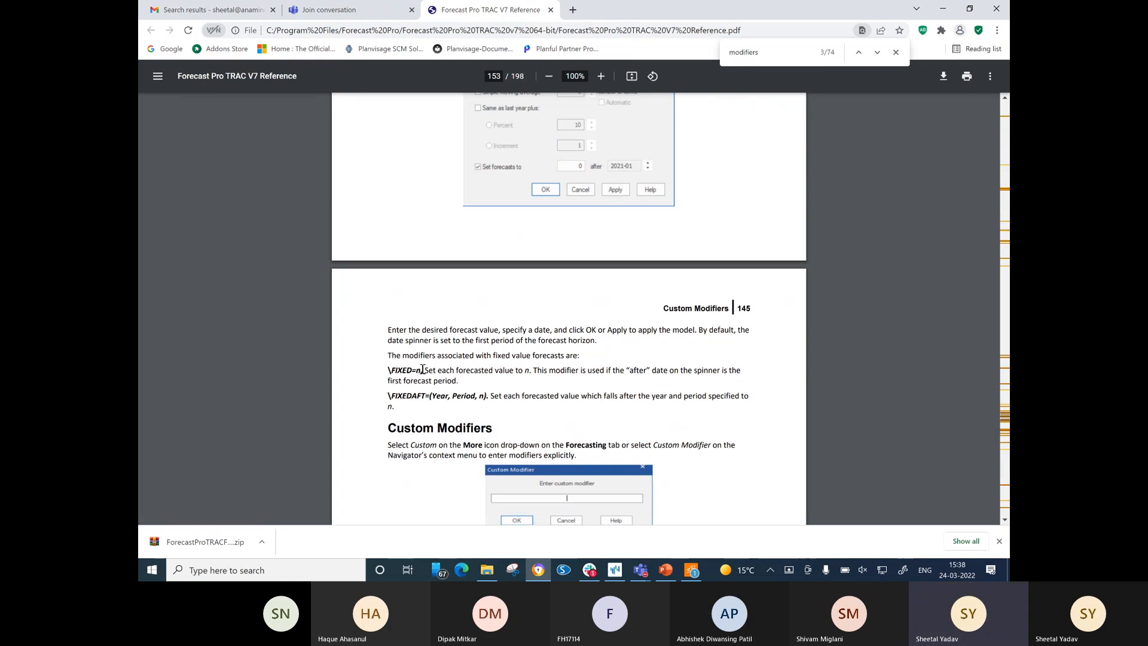
Review the weighting, curve fitting and moving average modifiers on the preceding pages of the reference.
scroll(449, 359, up, 6)
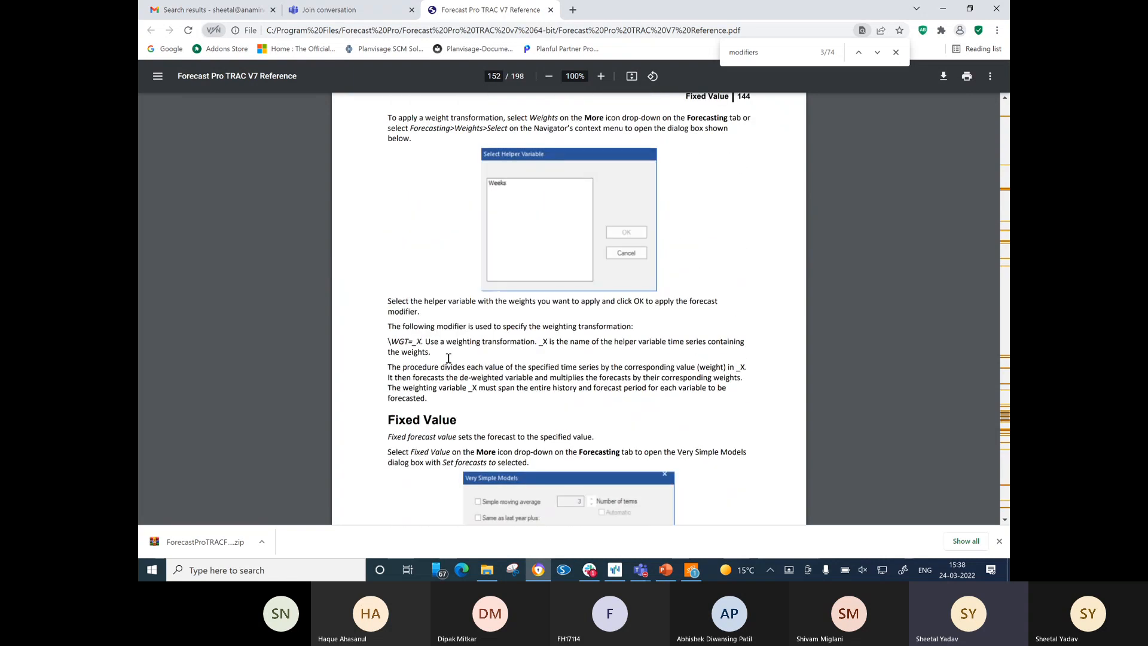
scroll(448, 359, up, 7)
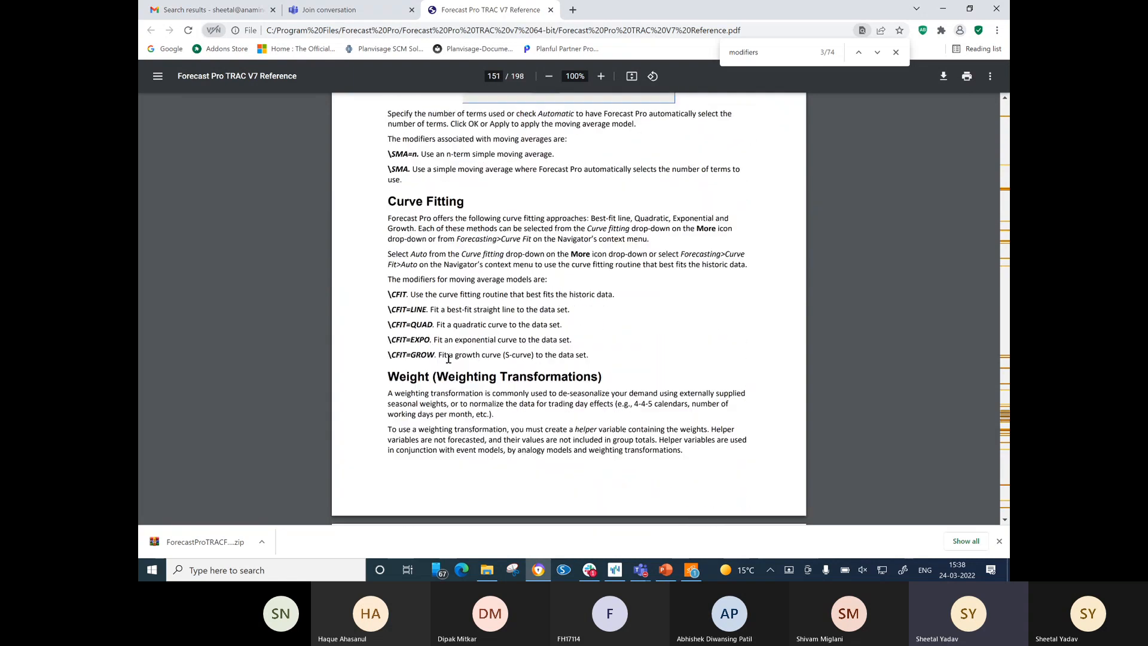
scroll(414, 350, up, 2)
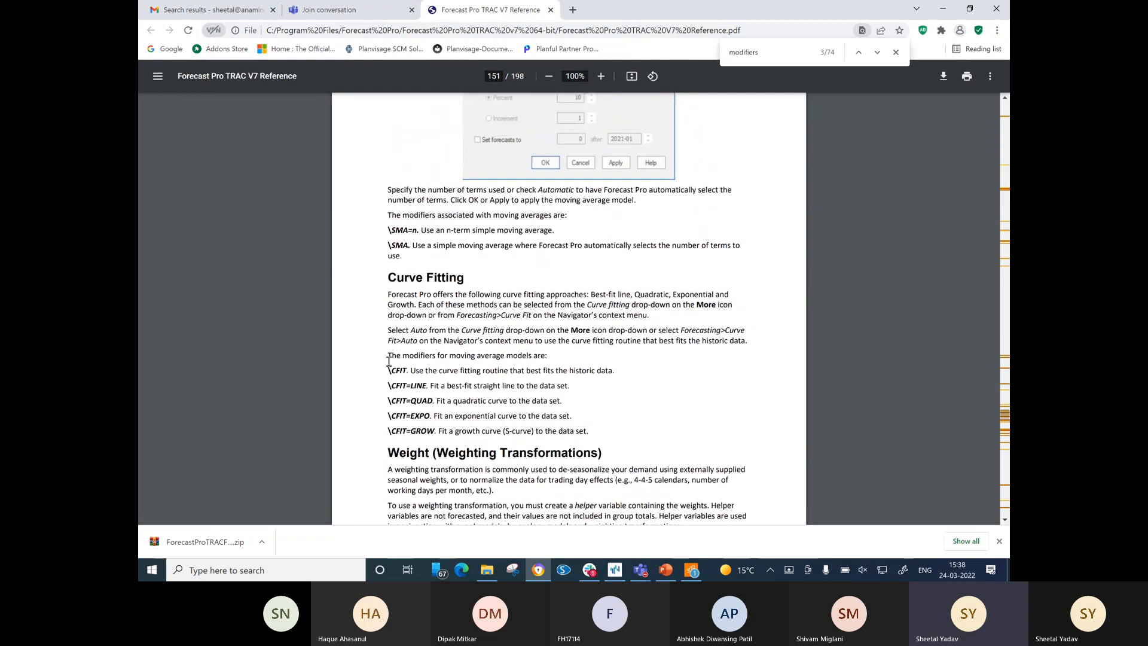
scroll(426, 429, up, 1)
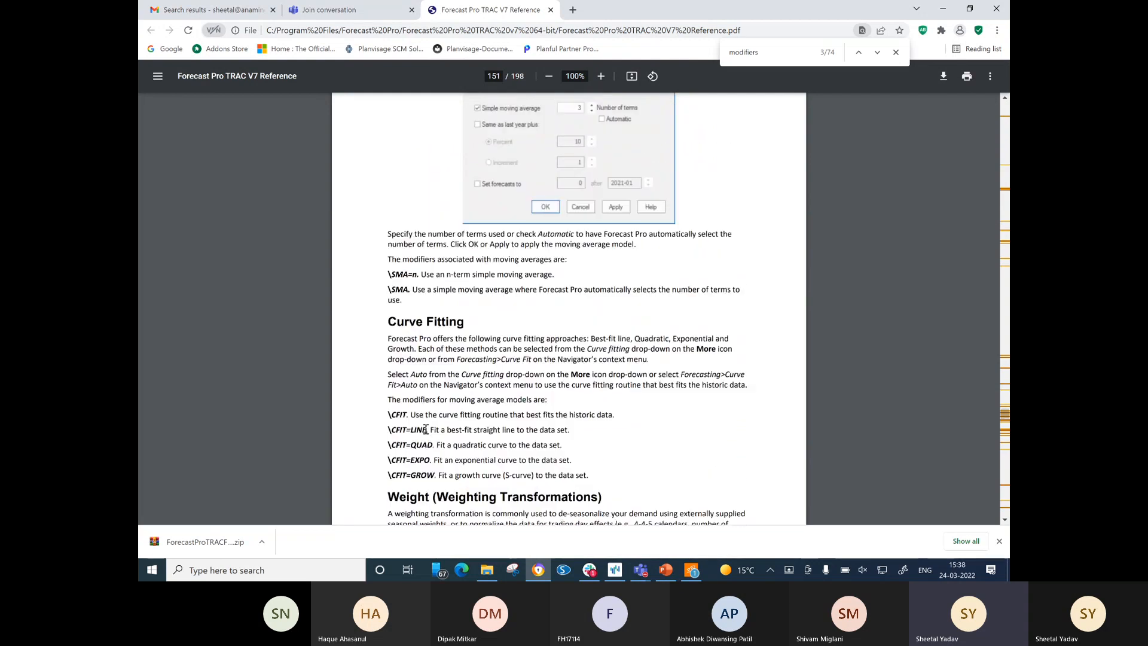
scroll(426, 429, up, 6)
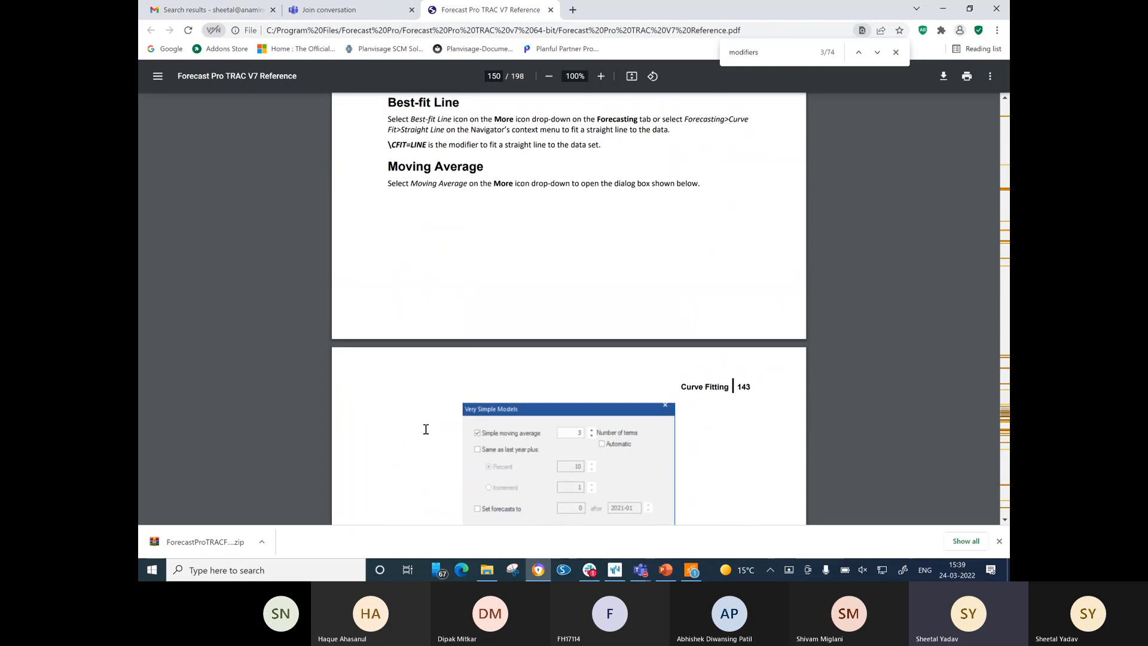
scroll(425, 430, up, 5)
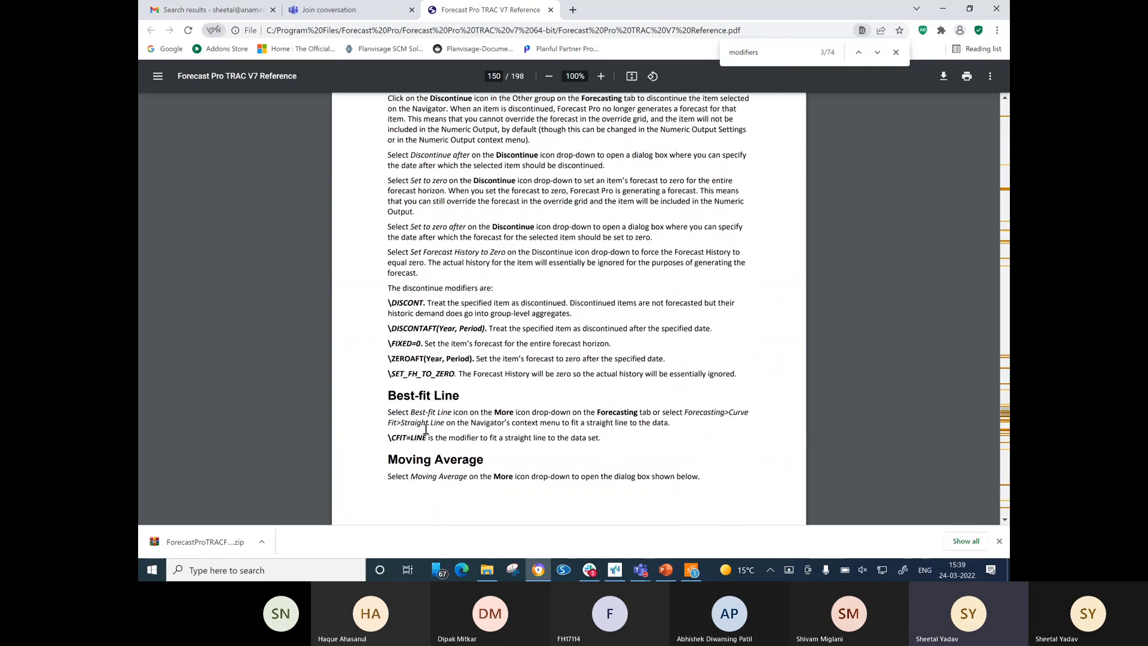
Examine the Discontinue modifiers on page 142, including \DISCONT, and view the Same as Last Year section before it.
scroll(426, 429, up, 2)
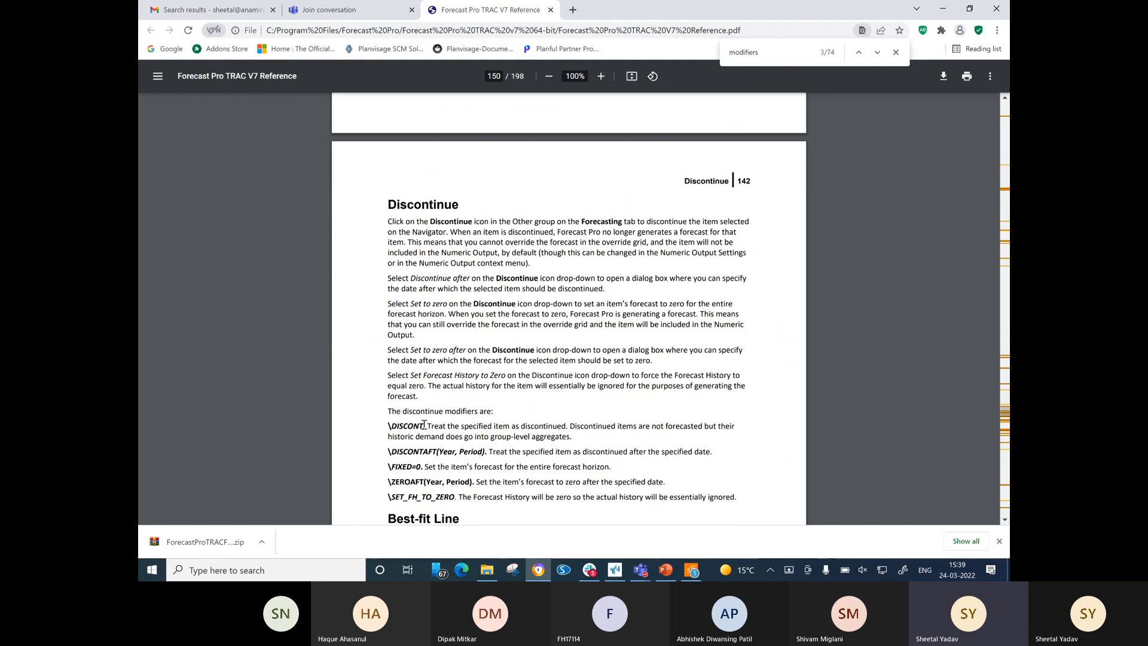
drag(424, 425, 389, 429)
click(387, 428)
scroll(488, 452, up, 1)
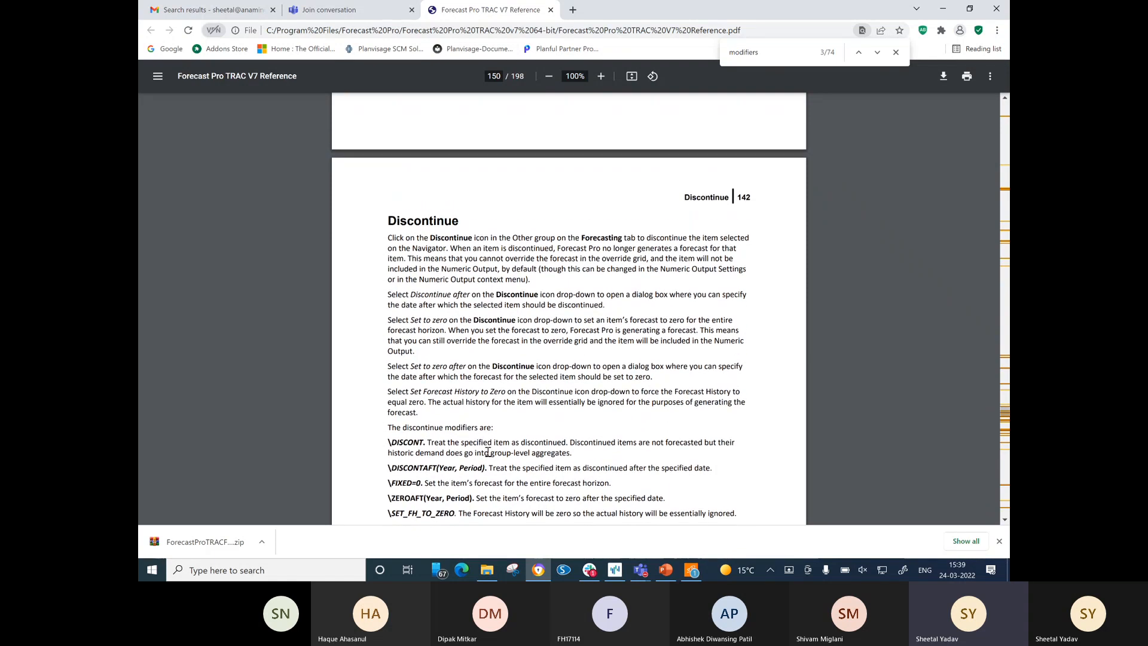
scroll(489, 452, up, 6)
scroll(488, 451, up, 5)
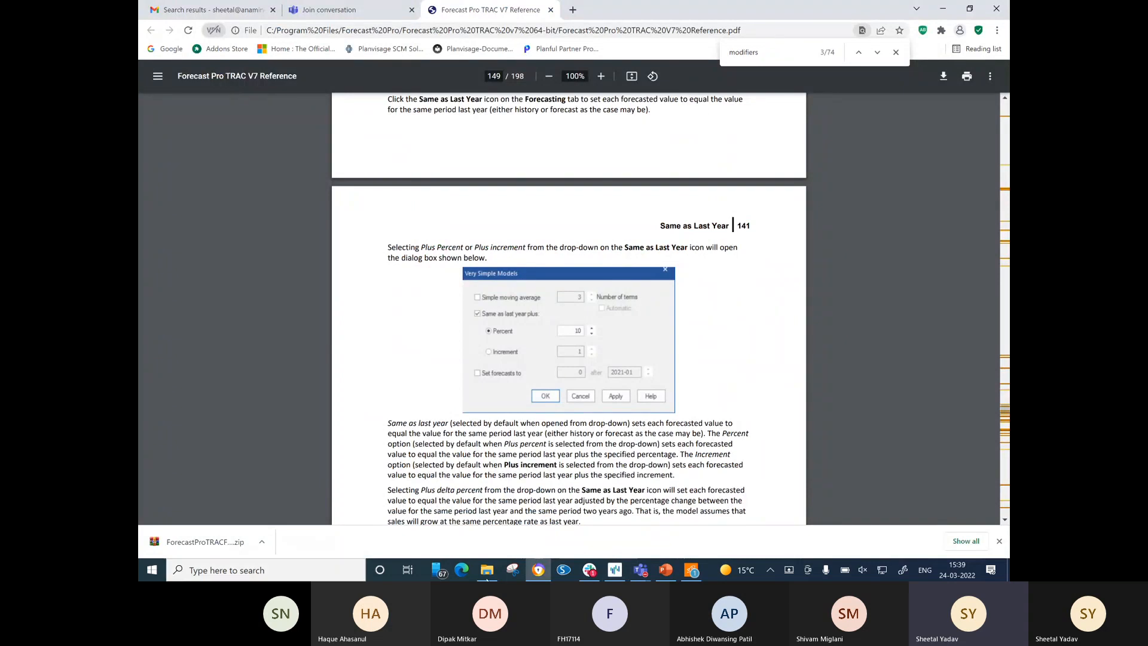
mouse_move(487, 569)
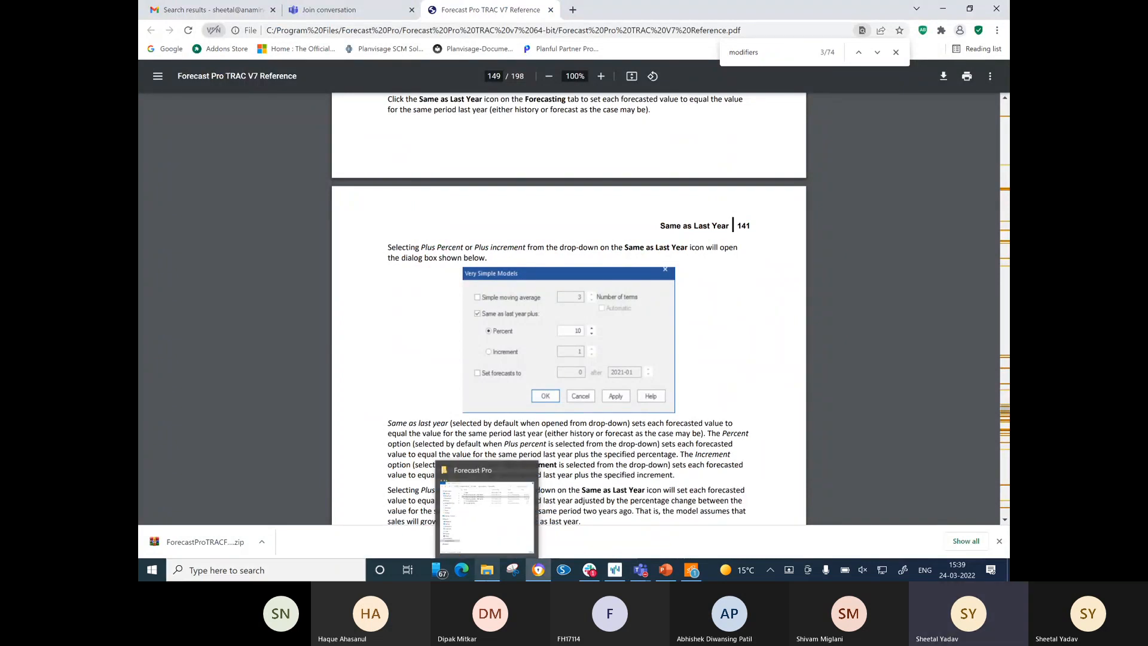
click(483, 502)
click(297, 166)
click(296, 165)
click(297, 166)
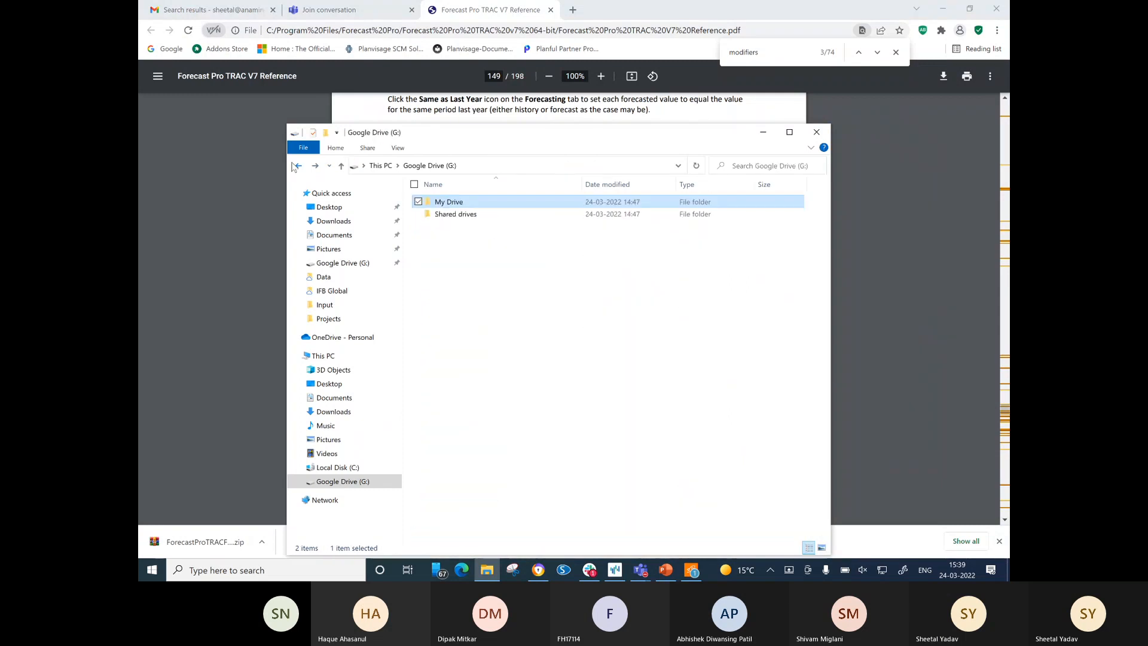
click(297, 166)
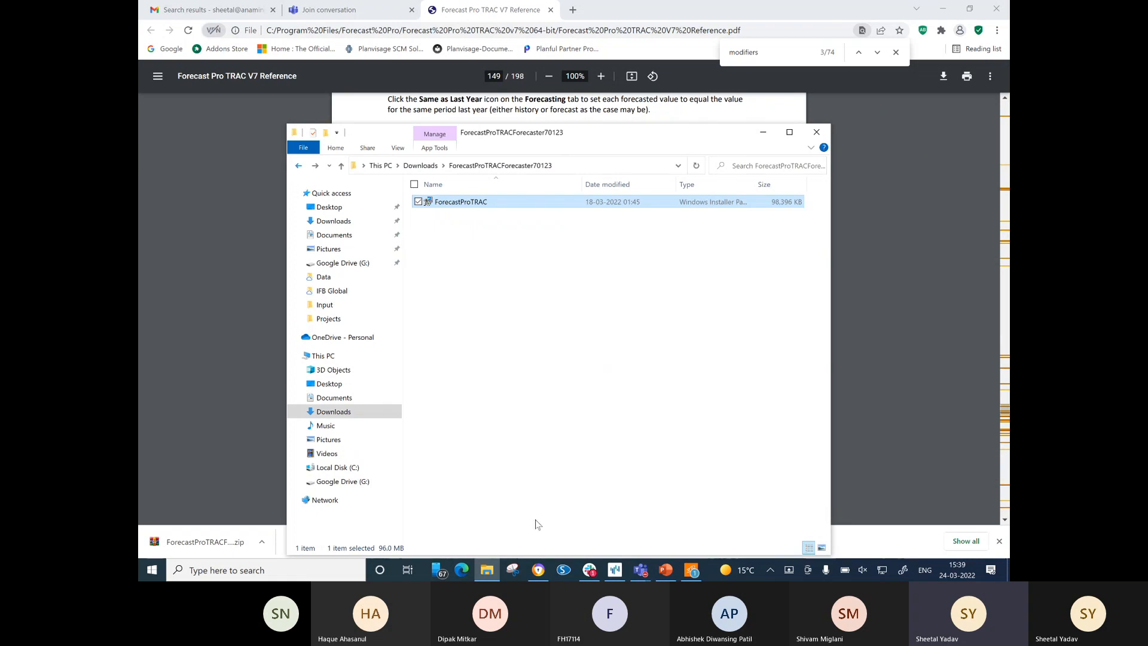
Switch to Forecast Pro TRAC and create a new project.
click(615, 569)
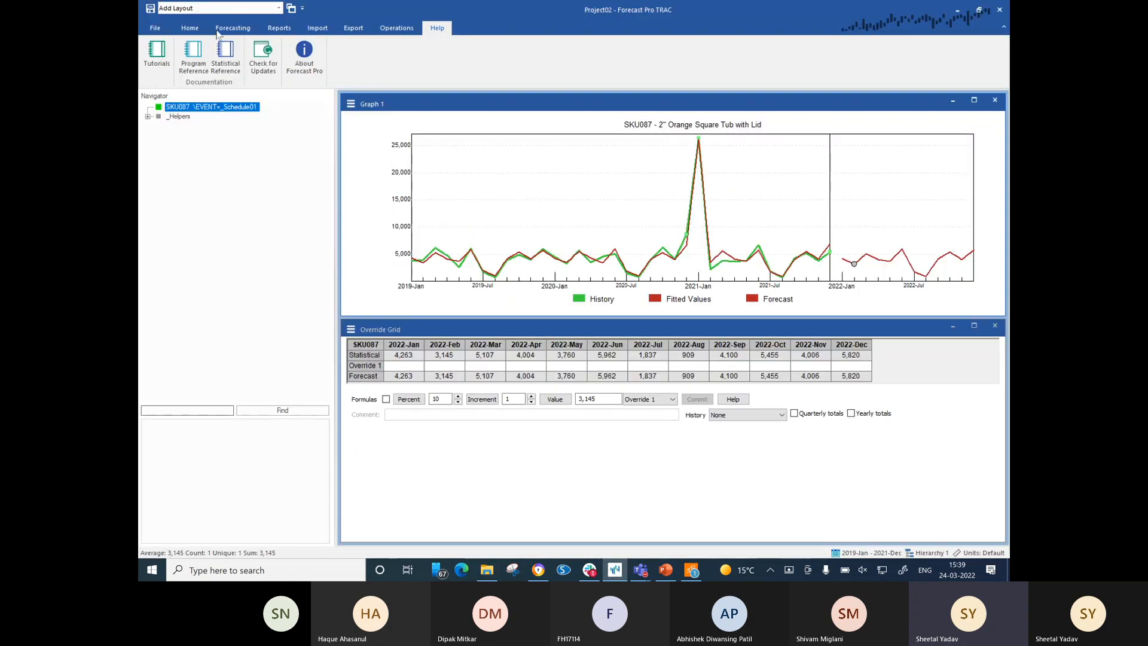
click(182, 31)
click(154, 27)
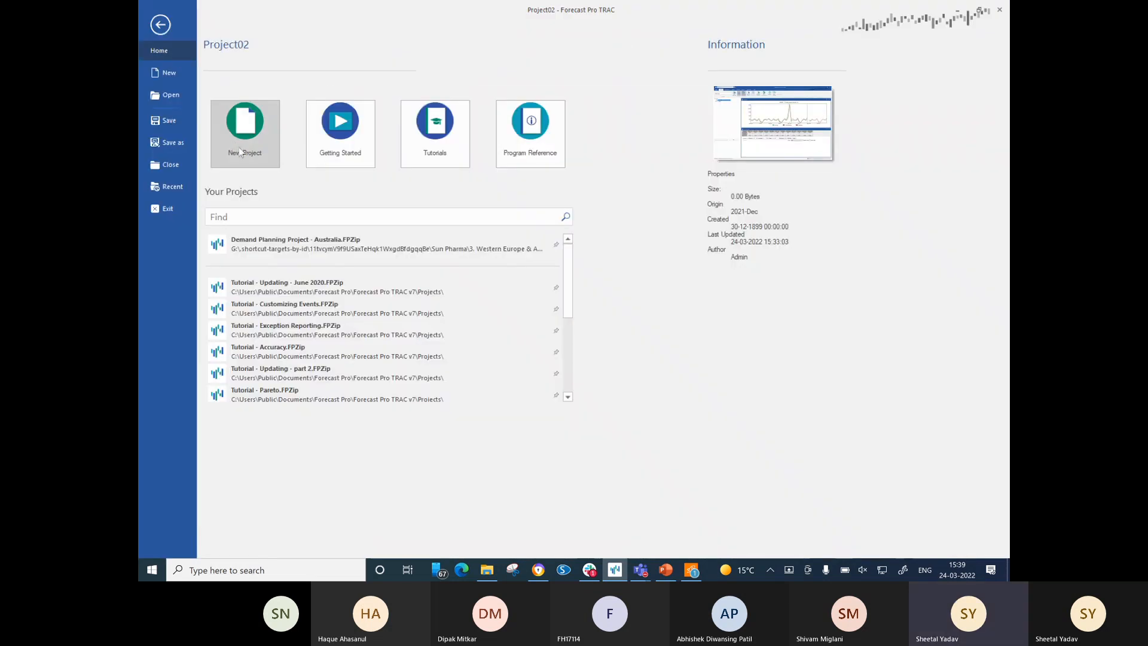
click(239, 150)
key(Return)
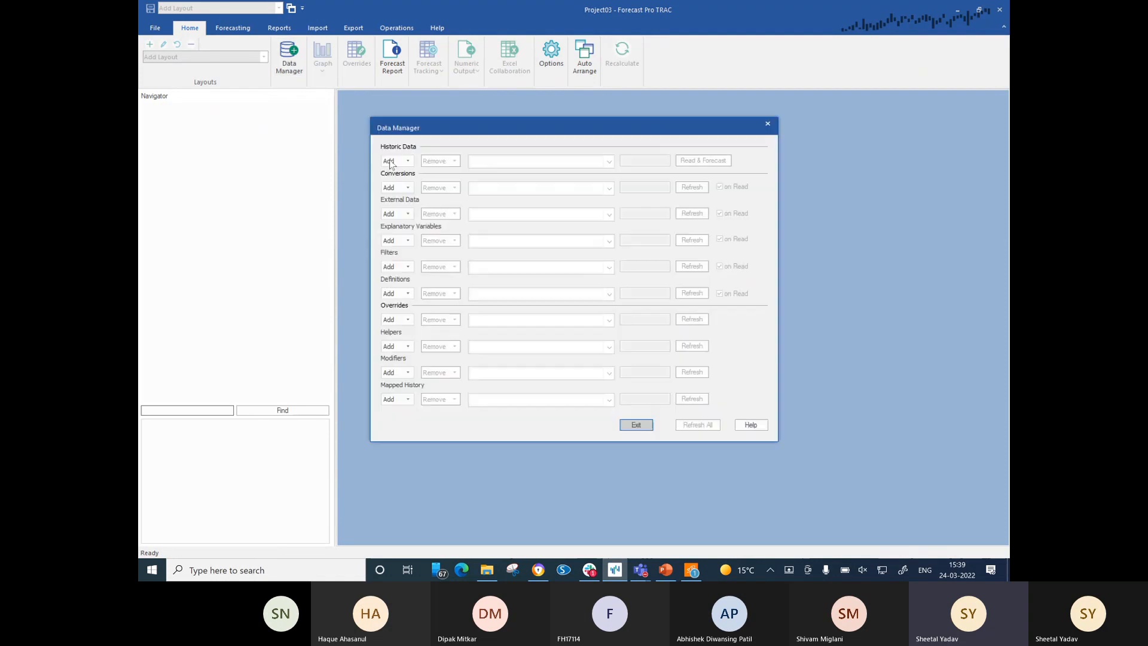
Browse for a historic data Excel file in the Data Manager, copy the Input folder's path, and close the file browser without adding anything.
click(405, 161)
click(402, 180)
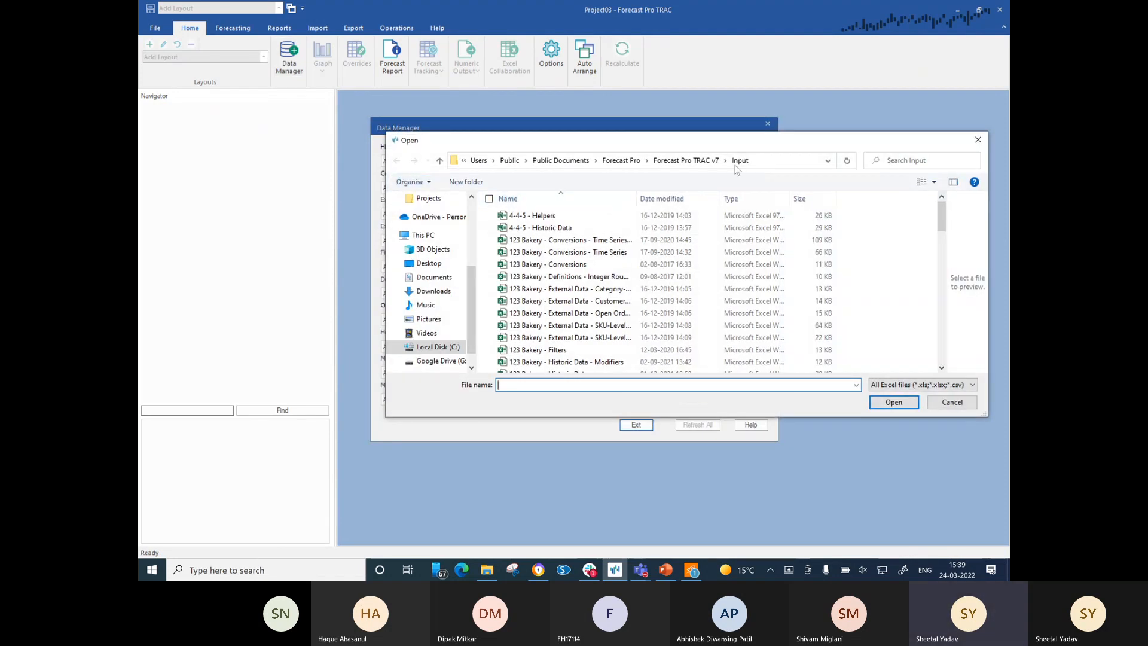
click(767, 163)
key(ctrl+c)
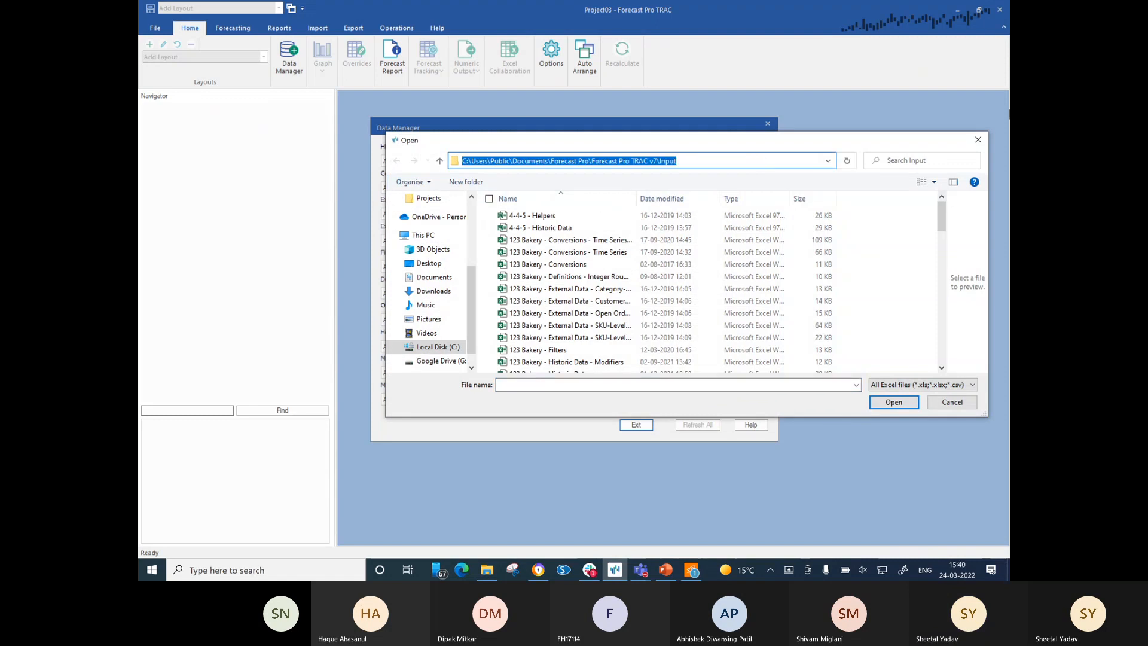
click(979, 139)
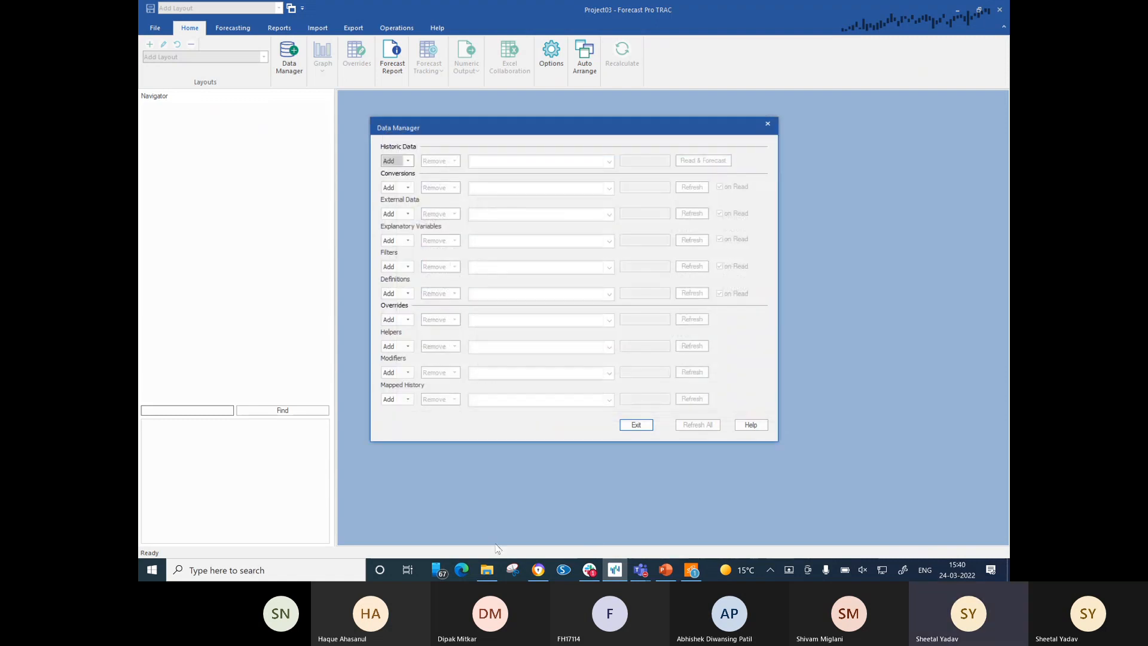
Switch to File Explorer and go to the Forecast Pro TRAC v7 Input folder using the copied path.
click(487, 570)
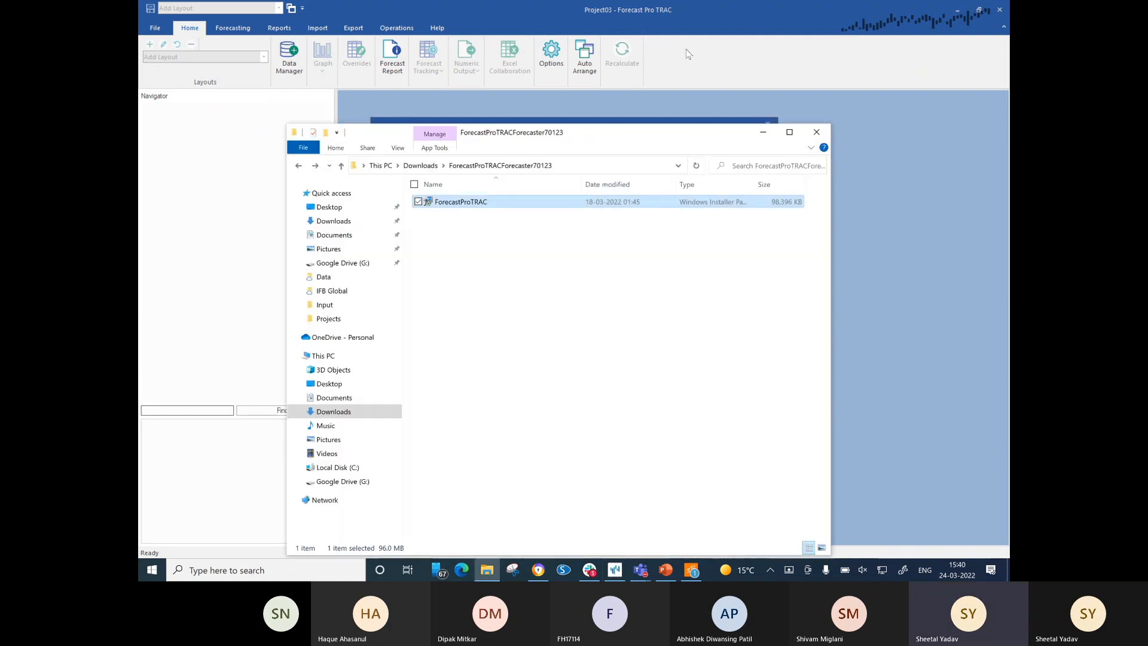
click(573, 167)
key(ctrl+v)
key(Return)
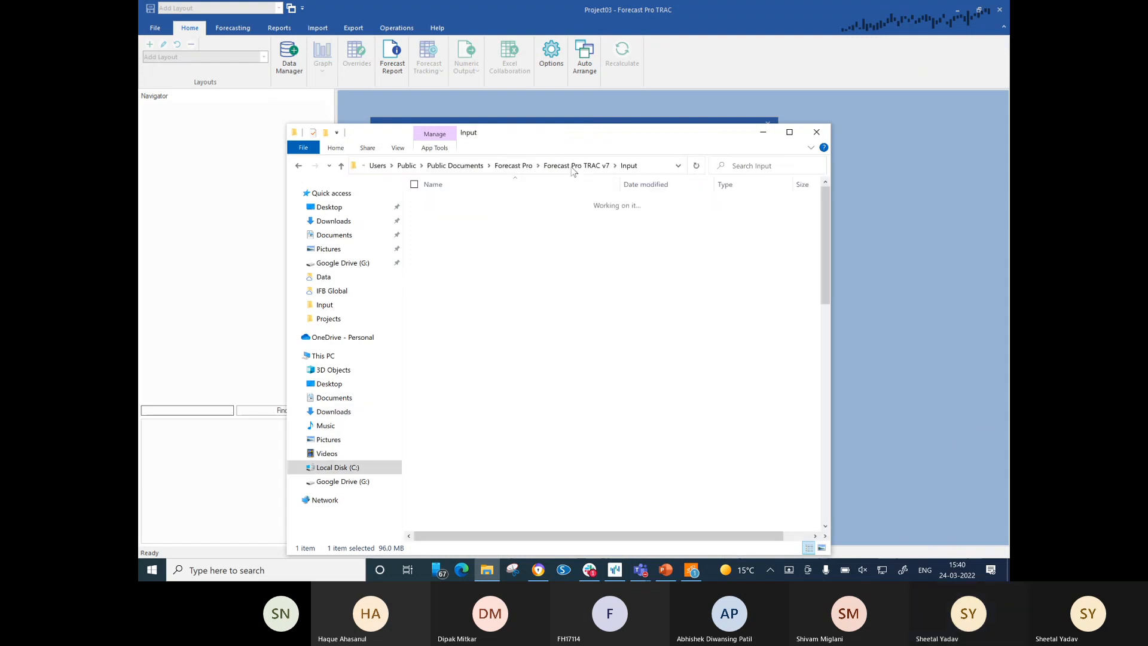
Find the "123 Bakery - Modifiers" workbook in the Input folder and open it in Excel.
scroll(505, 353, down, 2)
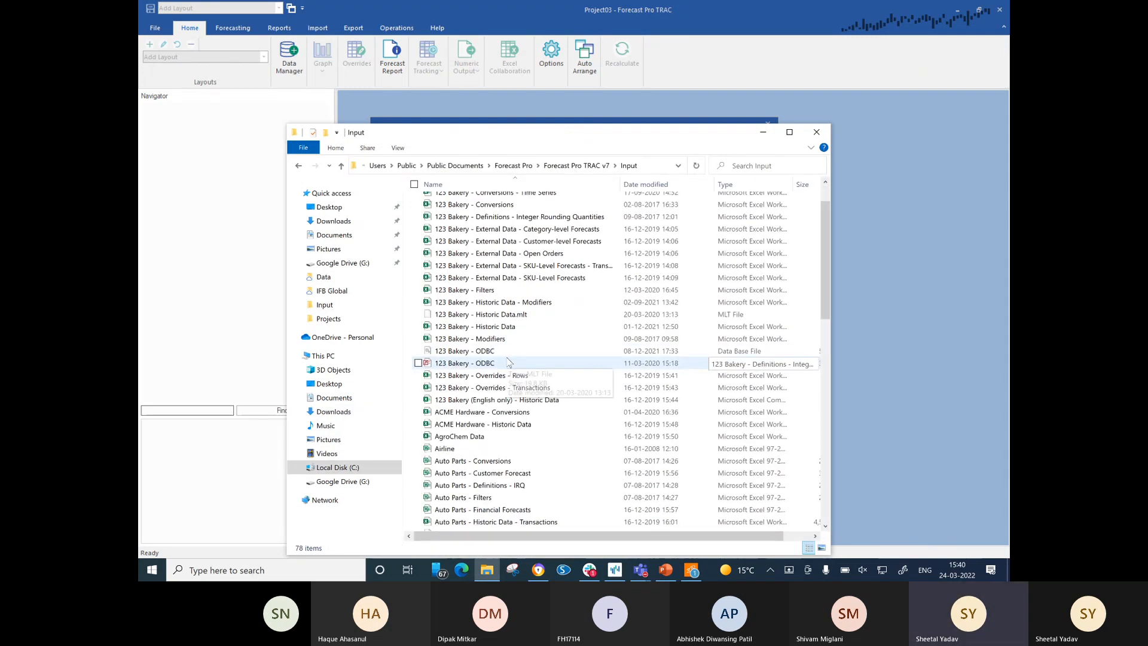
scroll(508, 361, down, 3)
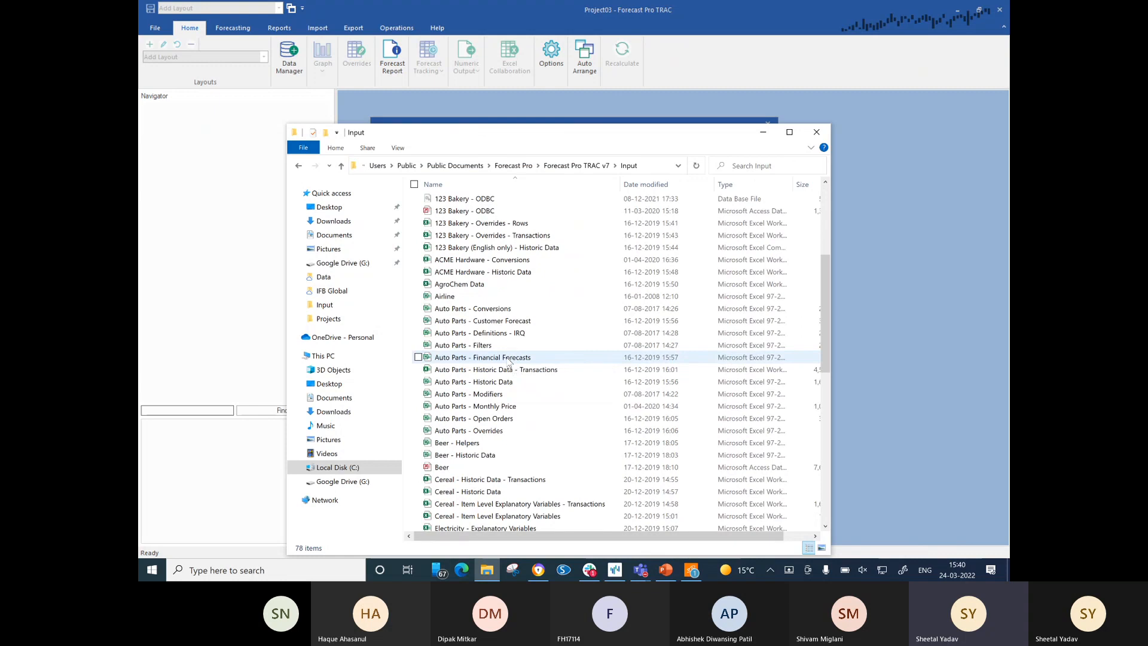
scroll(508, 359, up, 5)
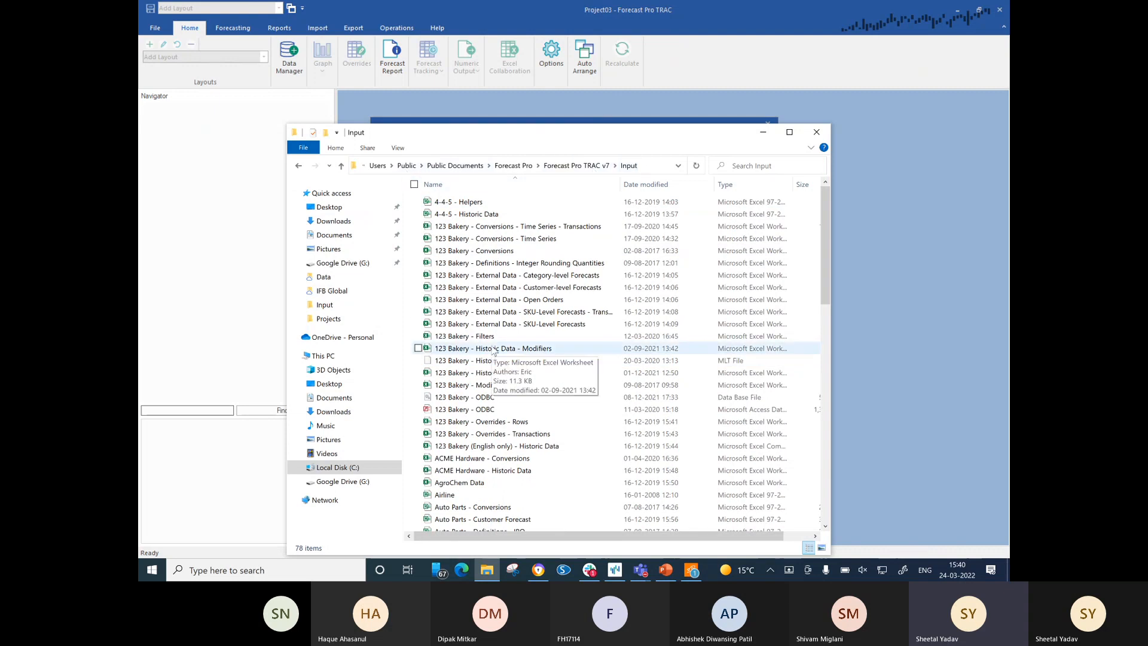
click(538, 387)
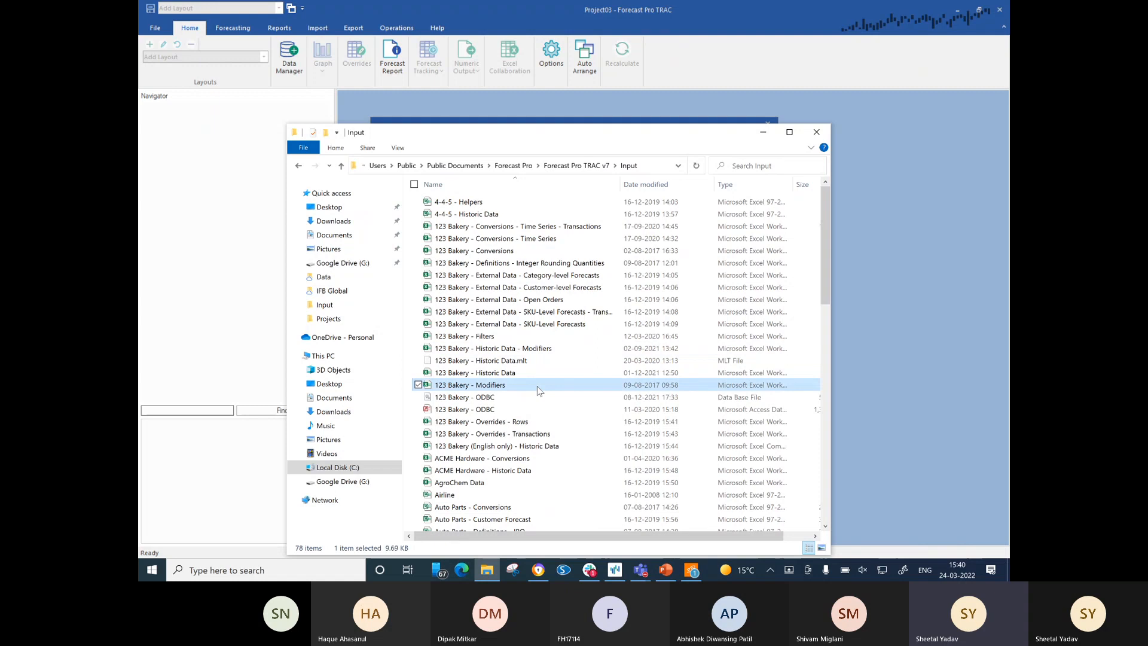
double_click(484, 391)
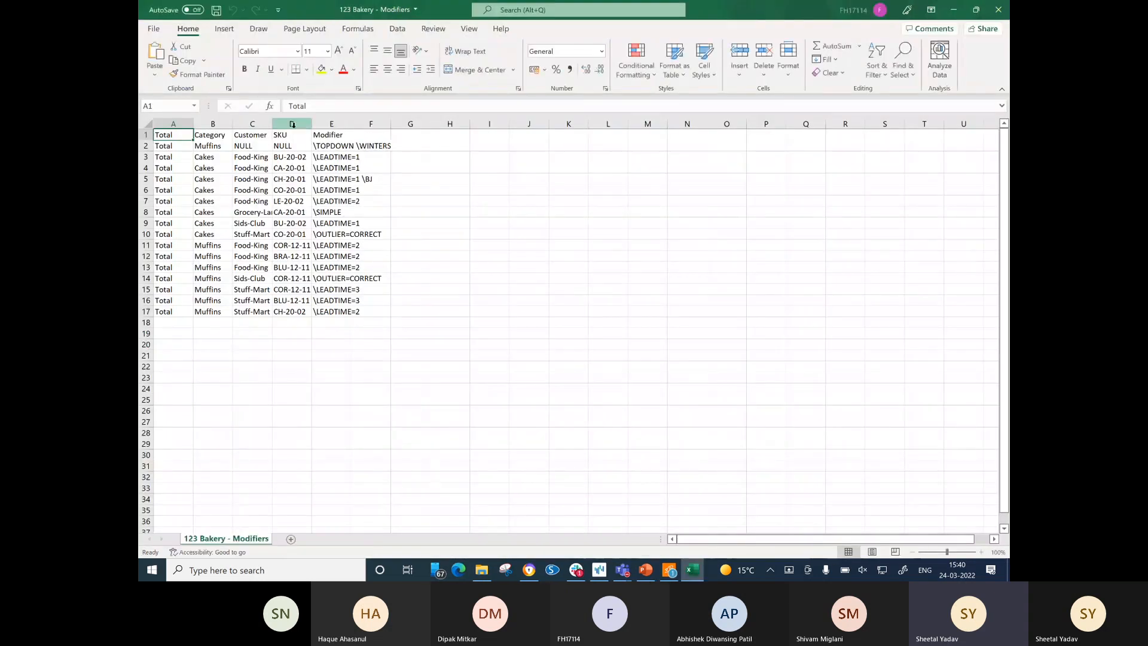
Examine the Total, Category, Customer and SKU columns and the Modifier column entries such as \LEADTIME and \OUTLIER=CORRECT.
drag(284, 123, 161, 130)
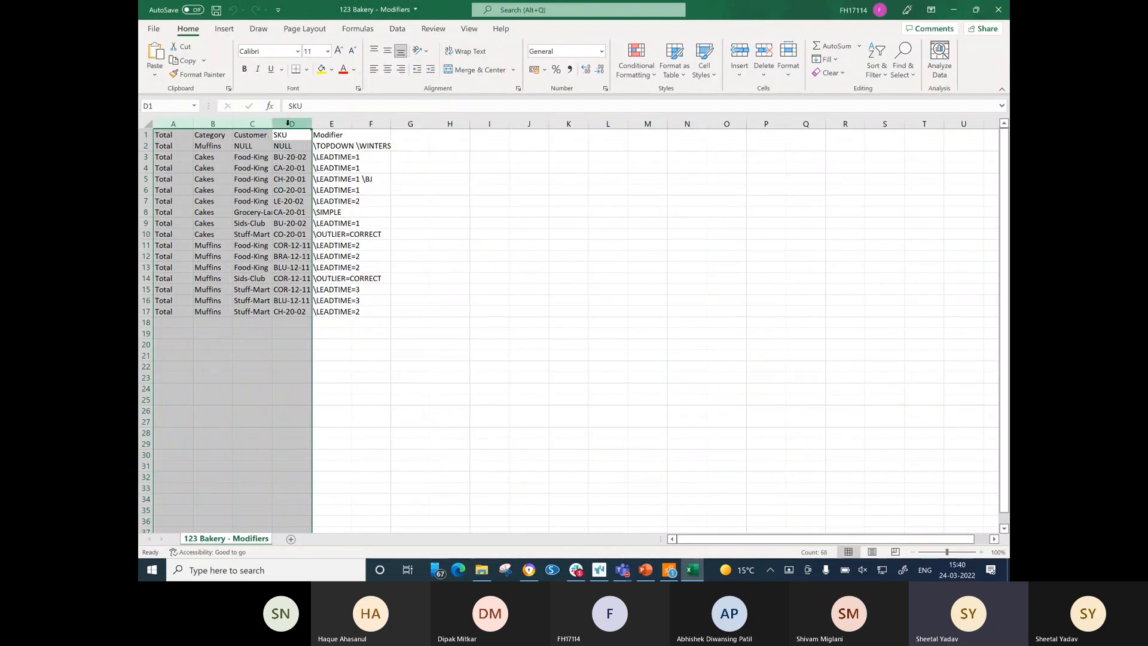
click(333, 134)
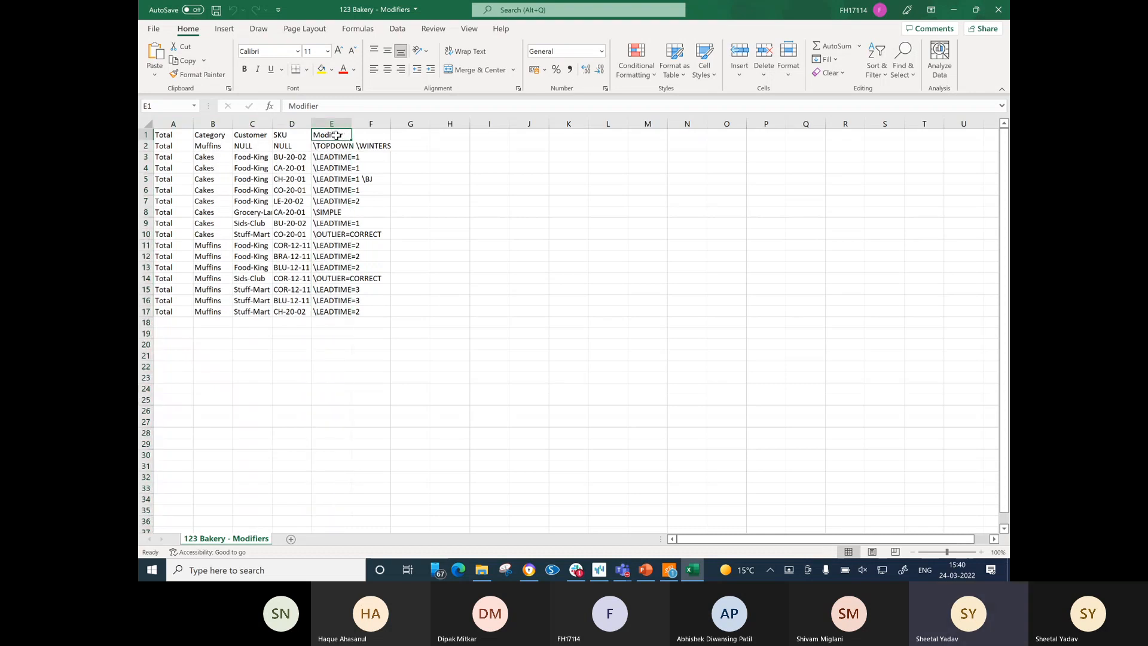
click(329, 147)
click(328, 168)
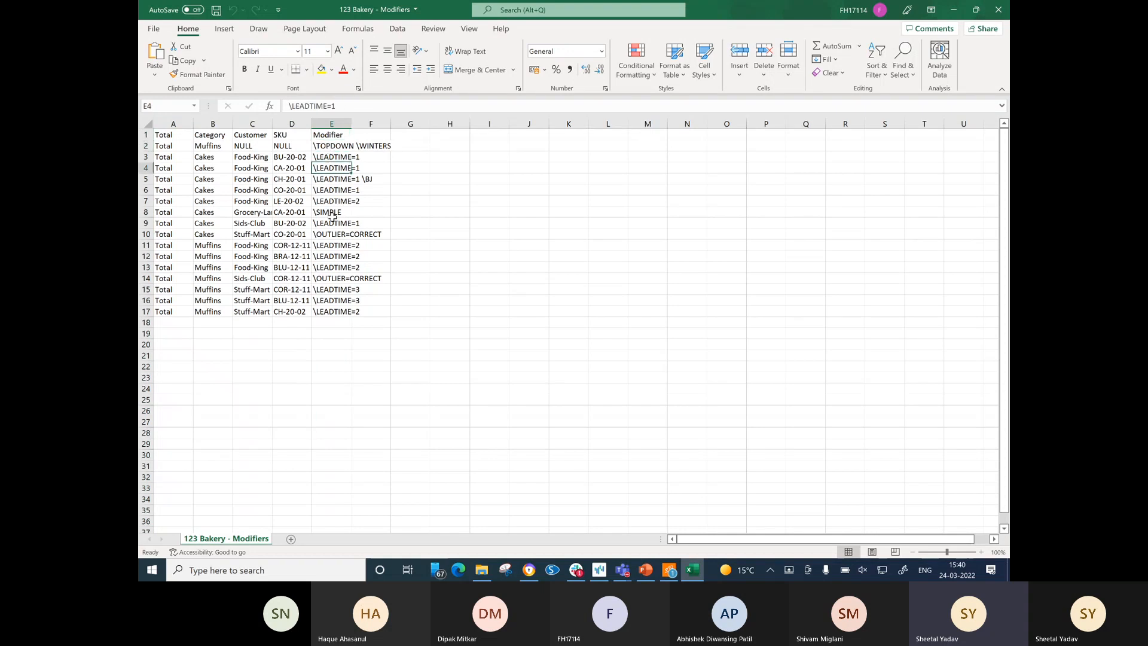
click(328, 278)
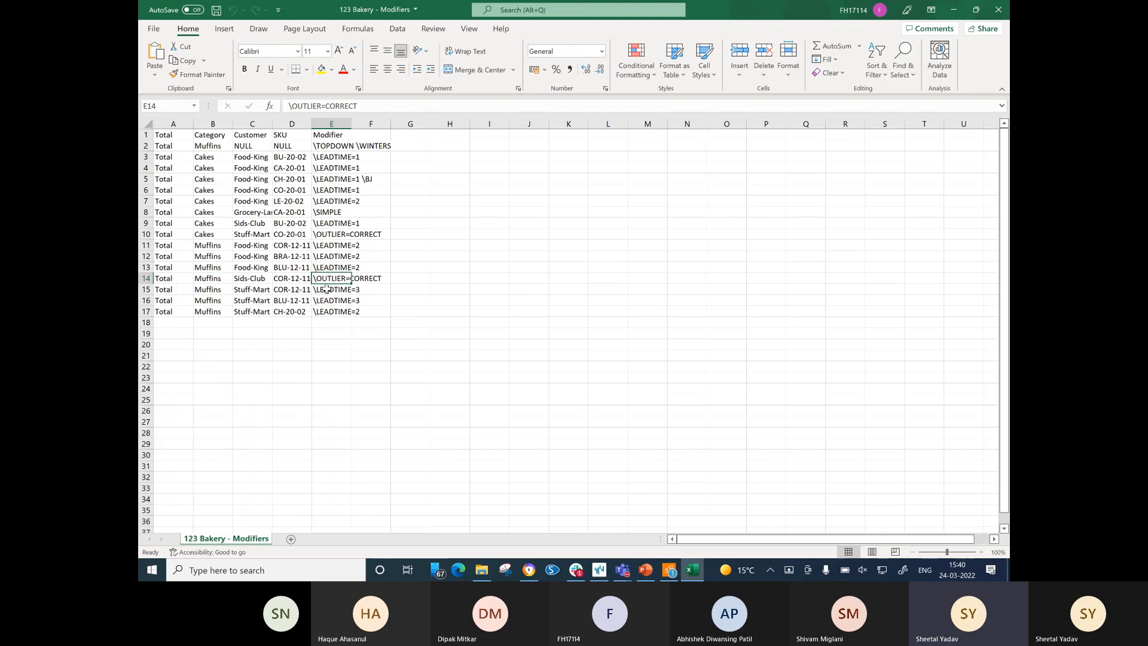
click(325, 301)
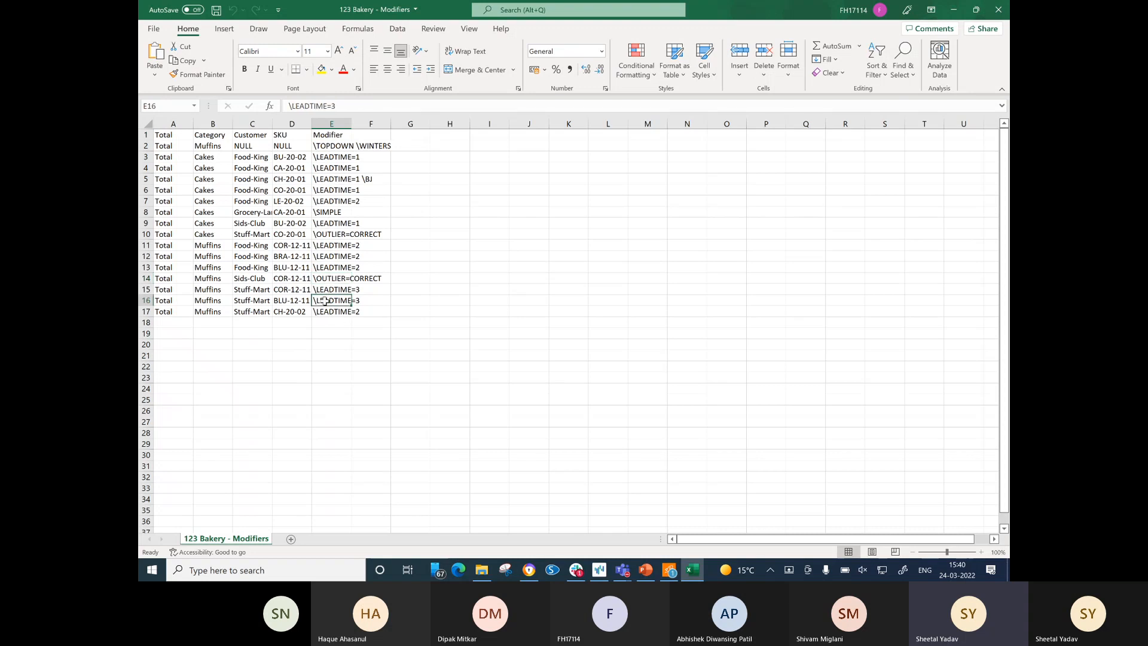
Examine the modifier entry for Grocery-Land SKU CA-20-01 and the one applied to the whole Muffins category.
click(323, 213)
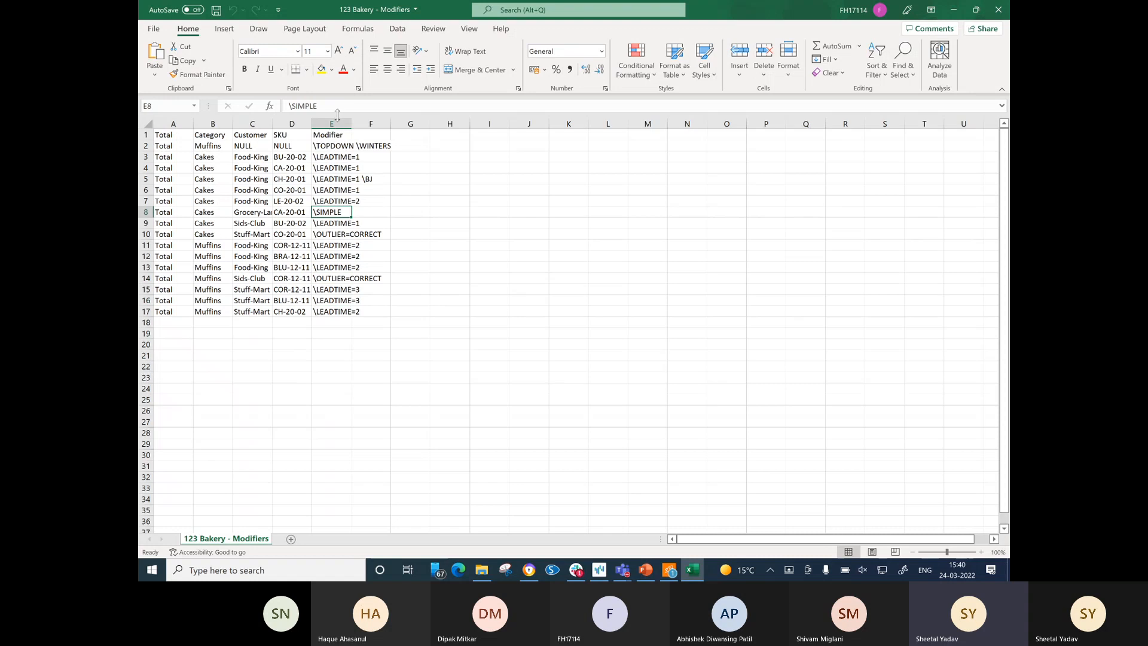
click(331, 146)
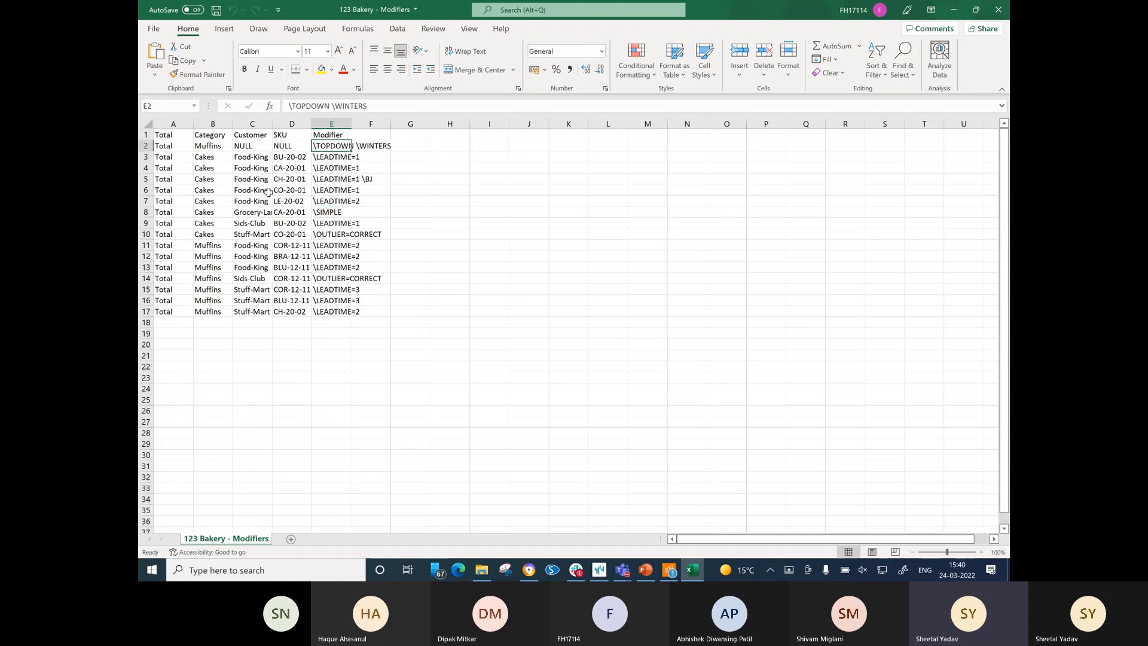
click(221, 145)
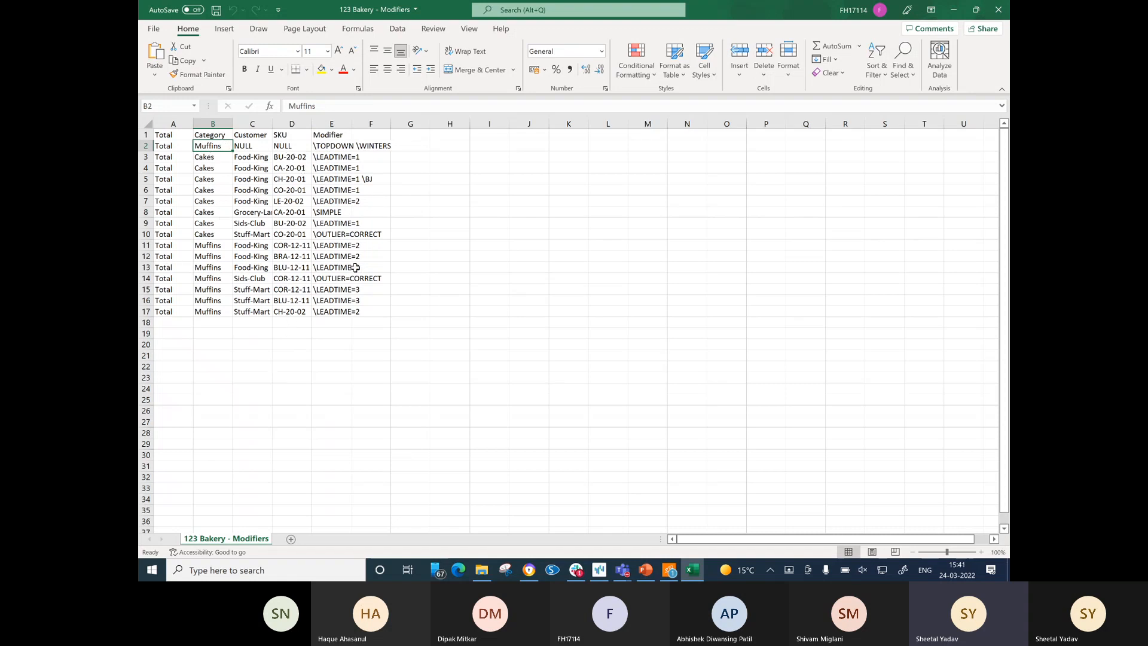
Change the modifier of the Stuff-Mart CH-20-02 row in cell E17 to \DISCONT.
click(147, 312)
key(ctrl+Right)
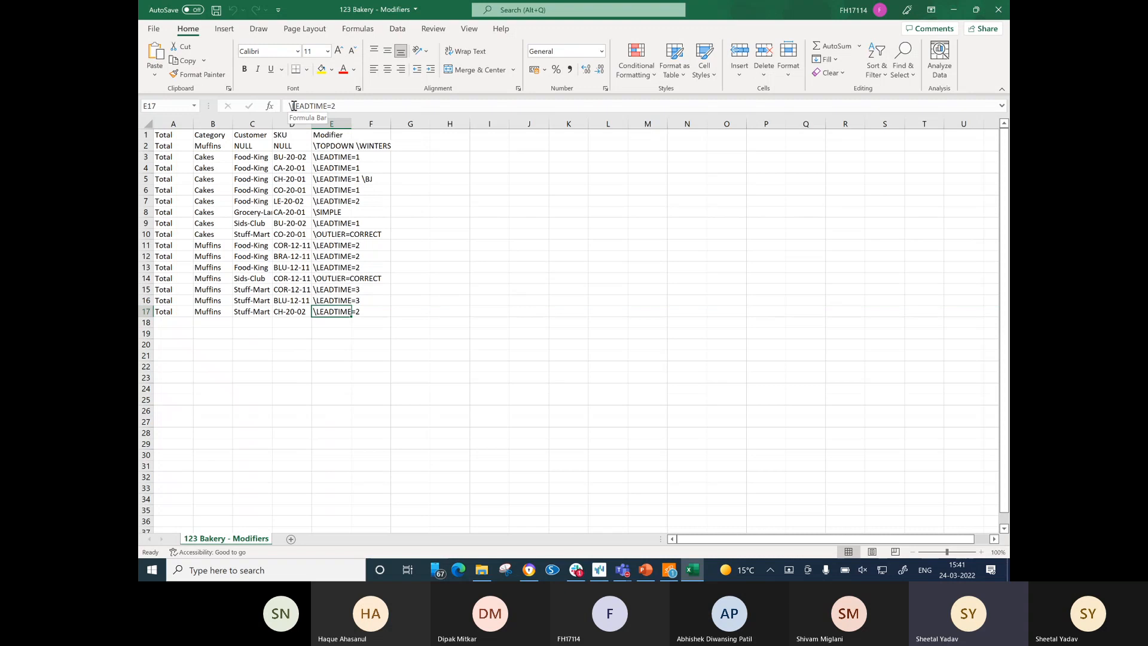
drag(293, 106, 486, 106)
text(\DISCONT)
key(Return)
key(Up)
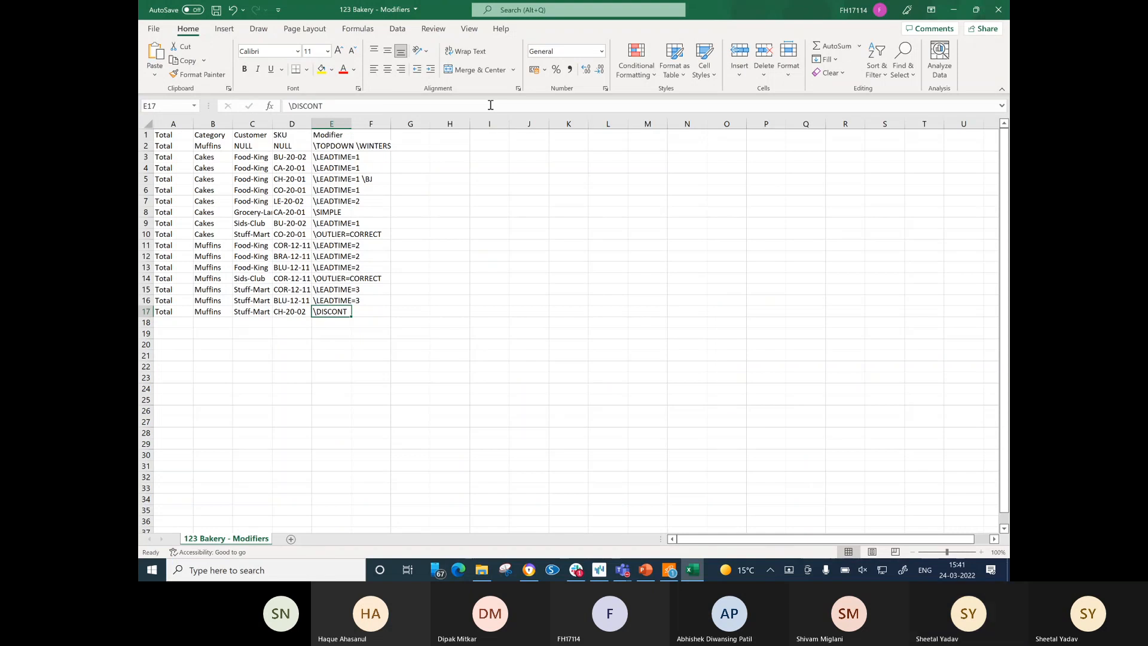
Copy the \DISCONT modifier from E17 to all the SKU rows above it, up to E3.
key(ctrl+c)
key(shift+Up)
key(shift+Up)
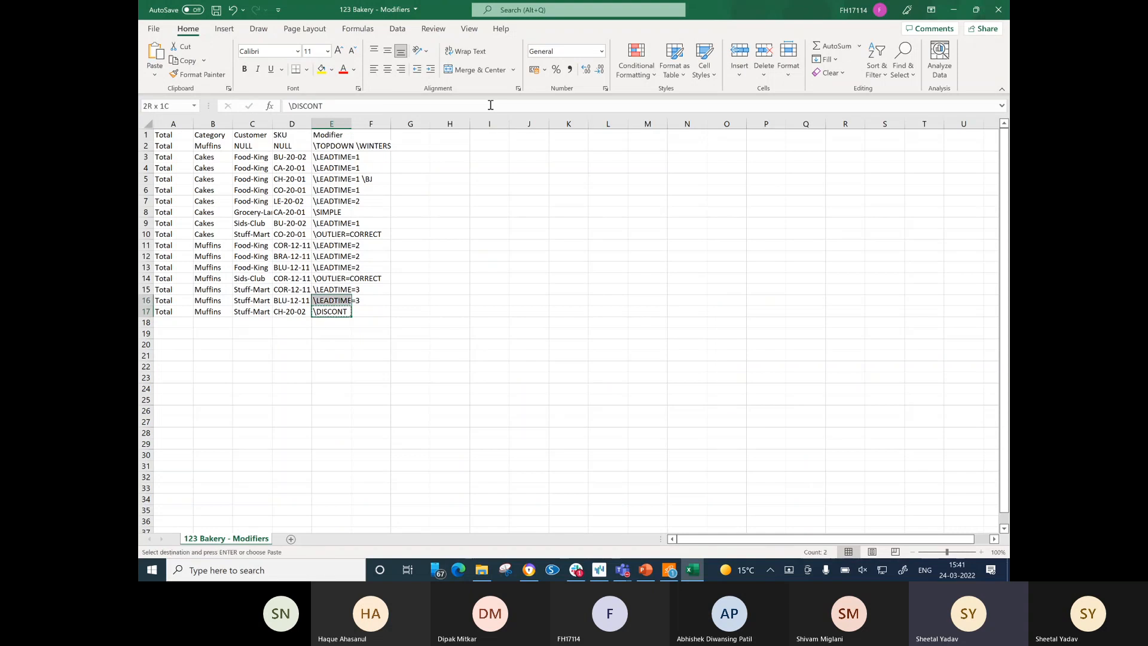
key(ctrl+v)
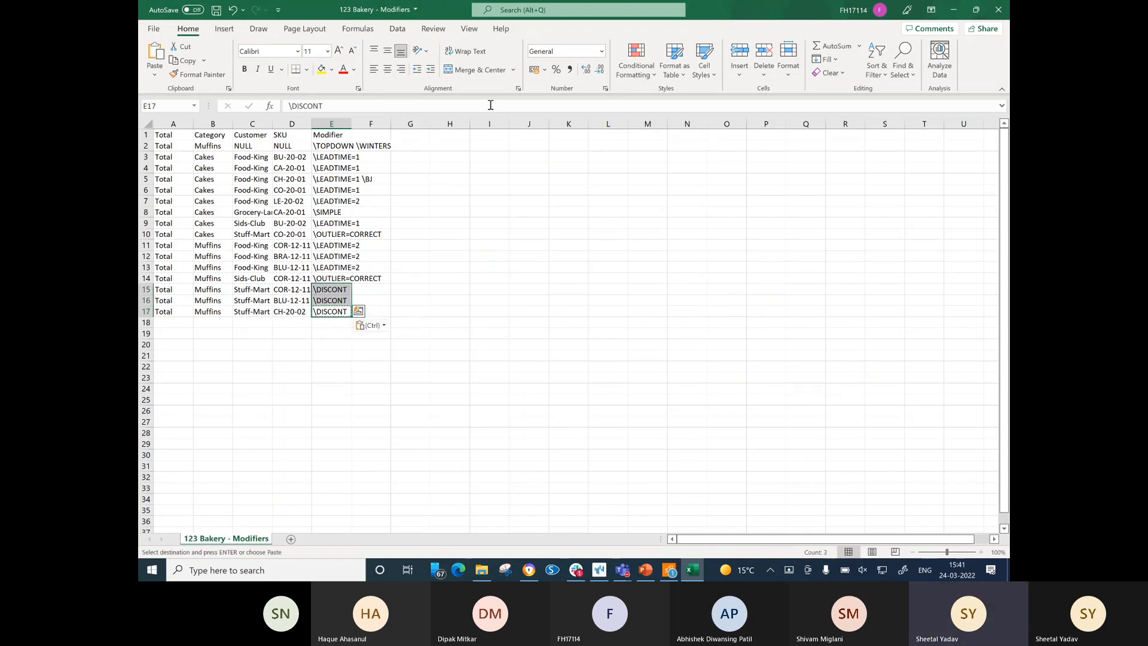
key(ctrl+shift+Up)
key(shift+Down)
key(shift+Down)
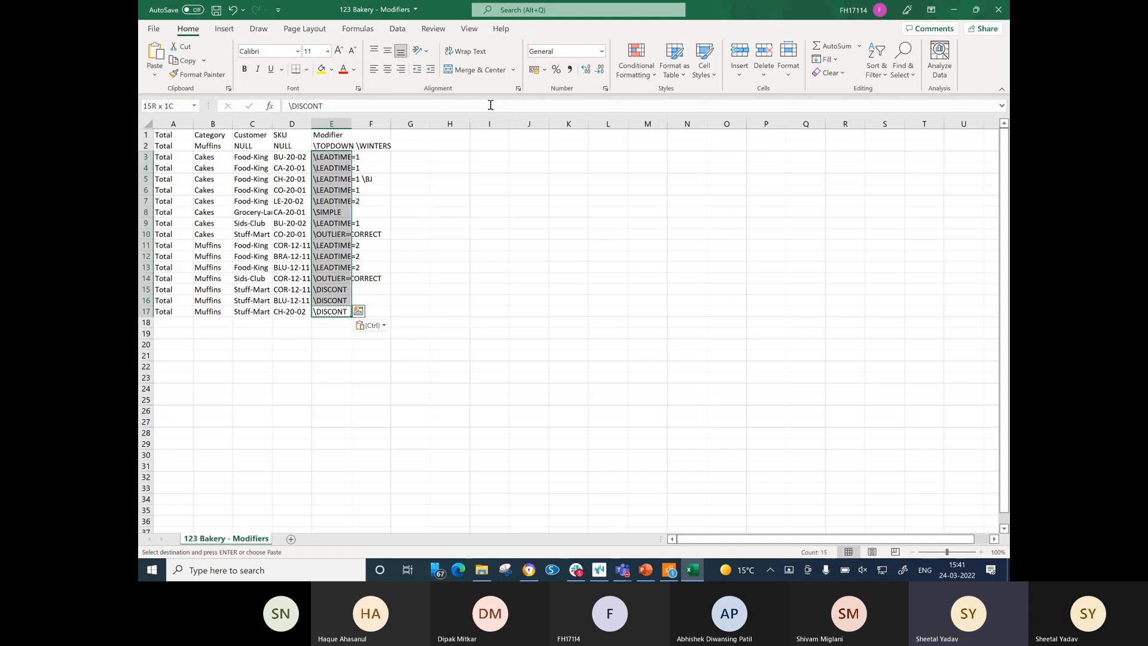
key(ctrl+v)
key(ctrl)
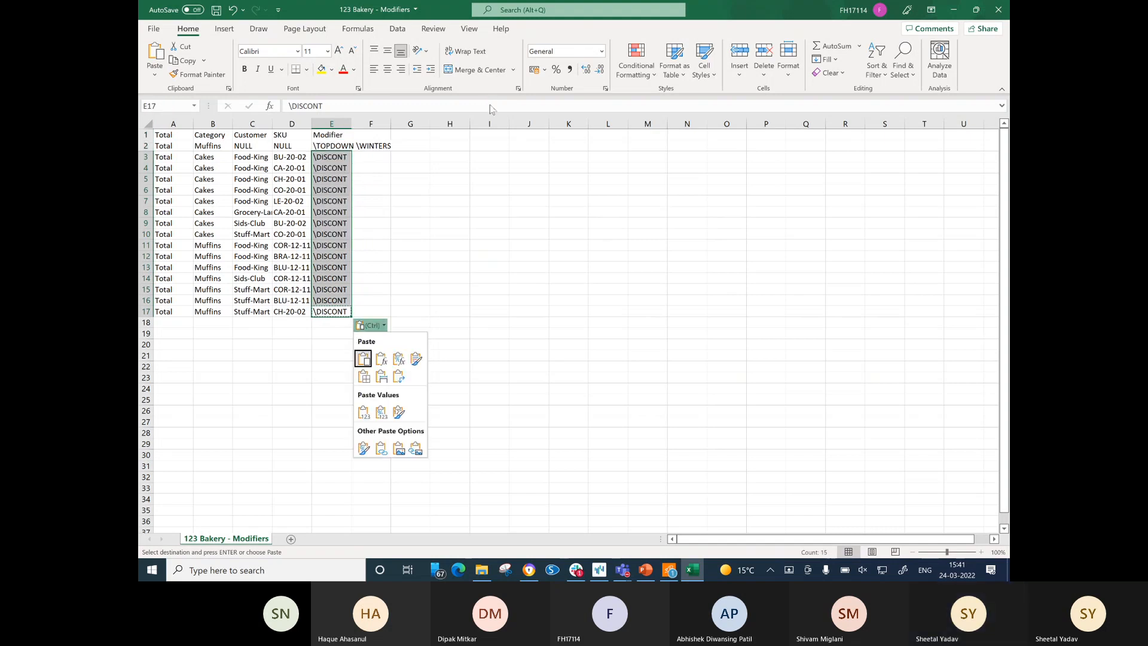
key(Escape)
click(415, 265)
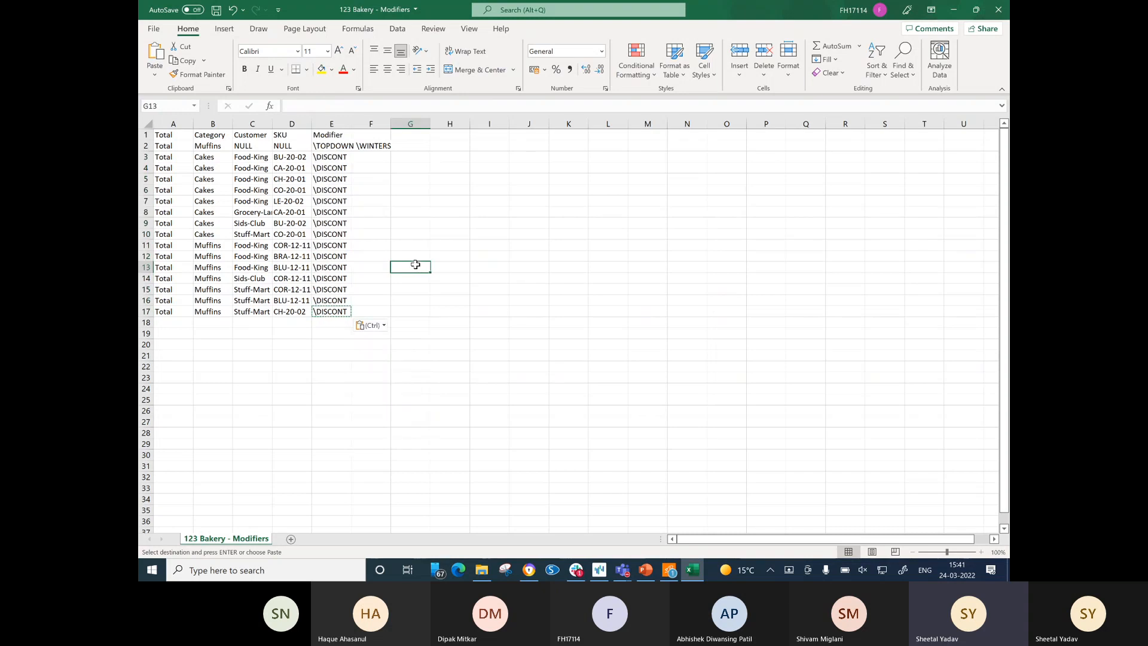
click(333, 191)
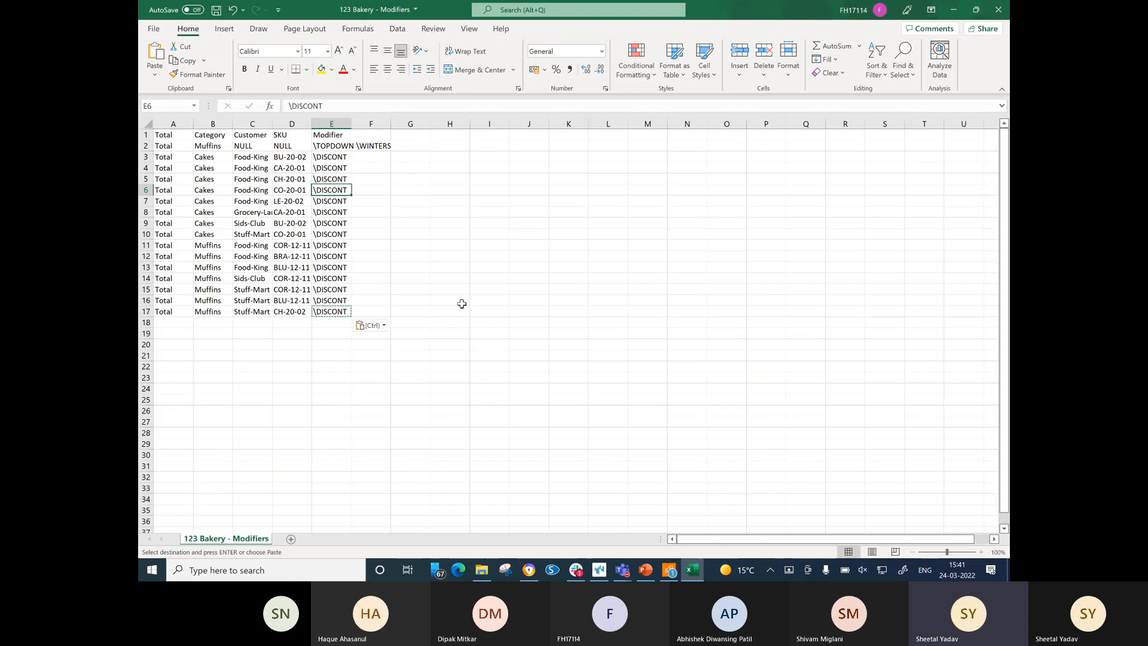
Close the "123 Bakery - Modifiers" workbook without saving its changes and return to the Forecast Pro TRAC Data Manager.
click(481, 570)
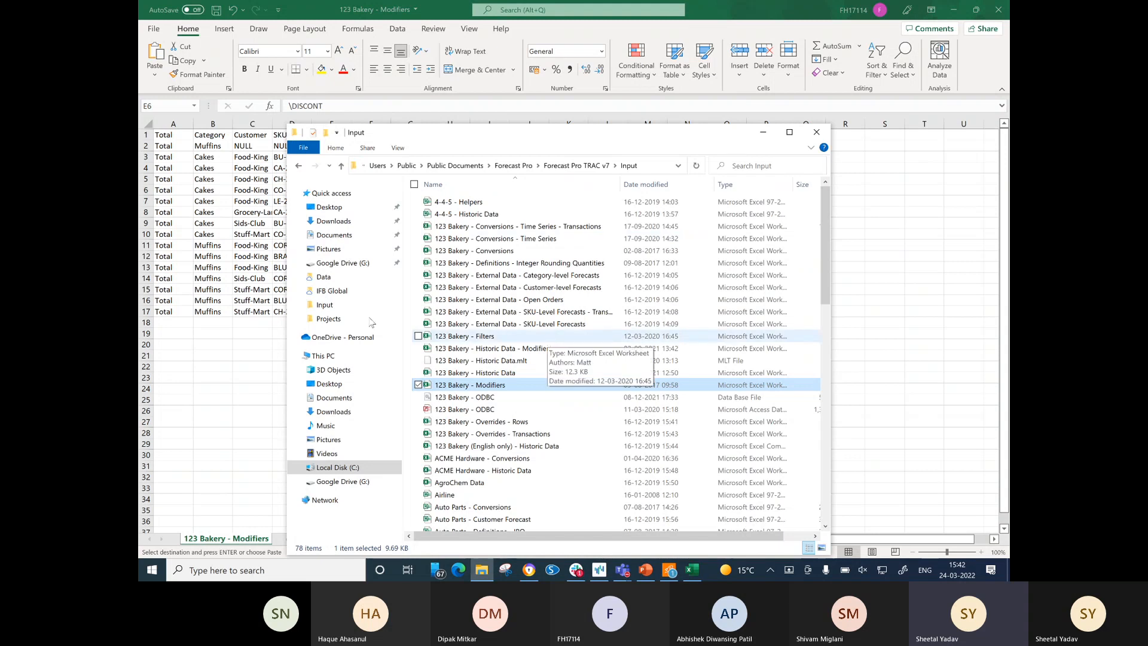
click(203, 256)
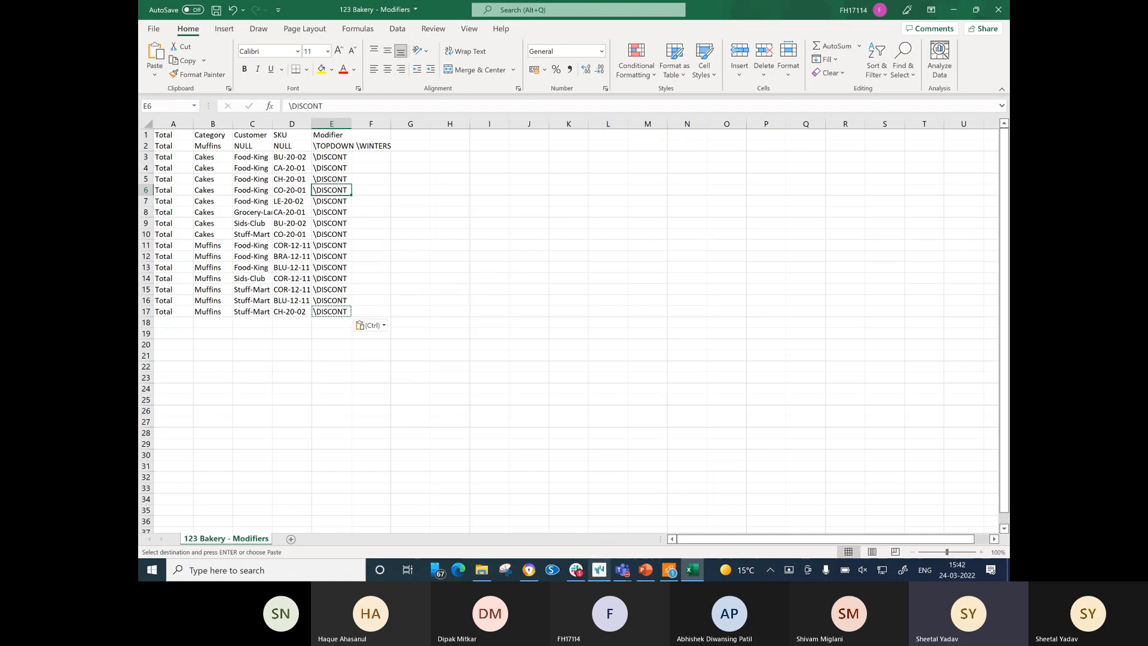
click(600, 569)
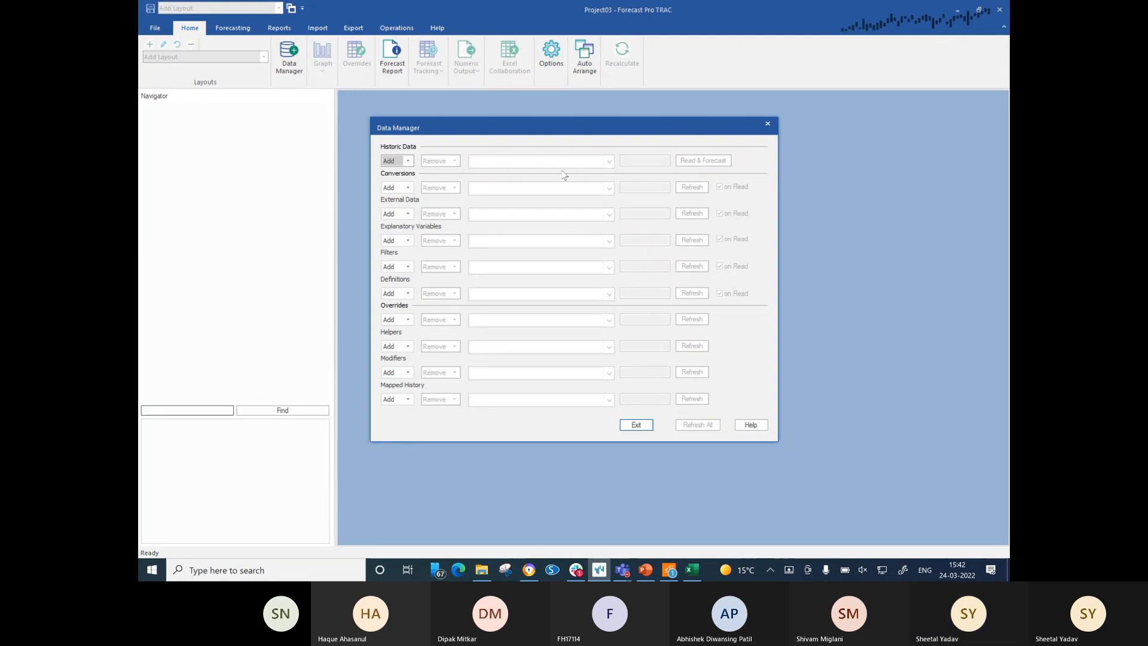
click(767, 128)
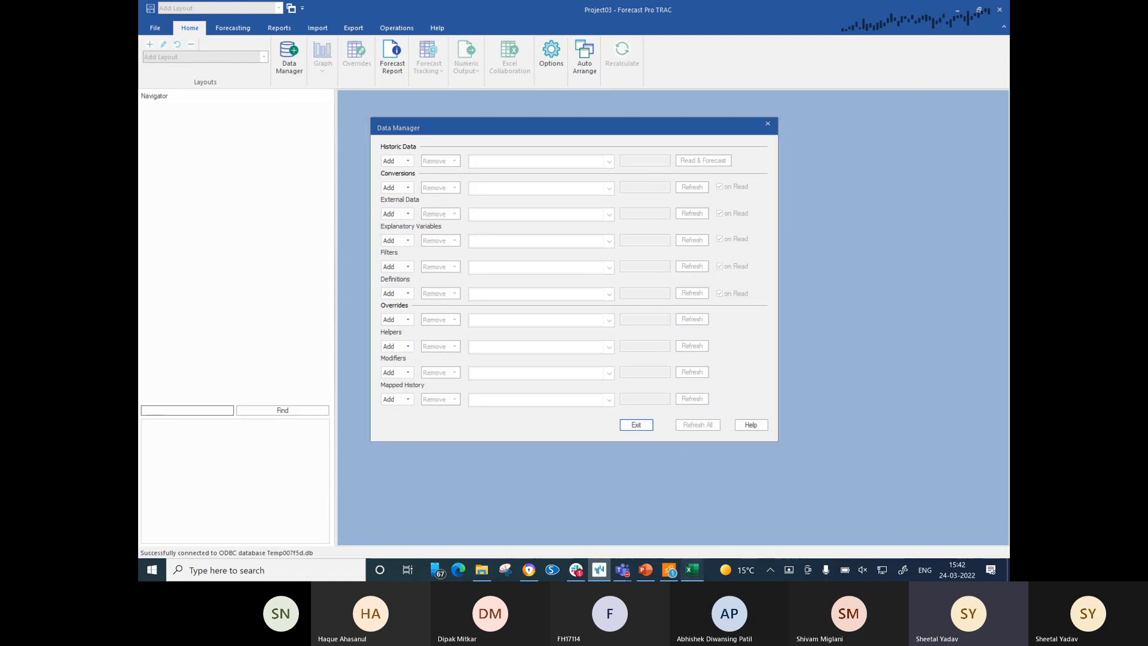
click(692, 569)
click(998, 8)
key(Return)
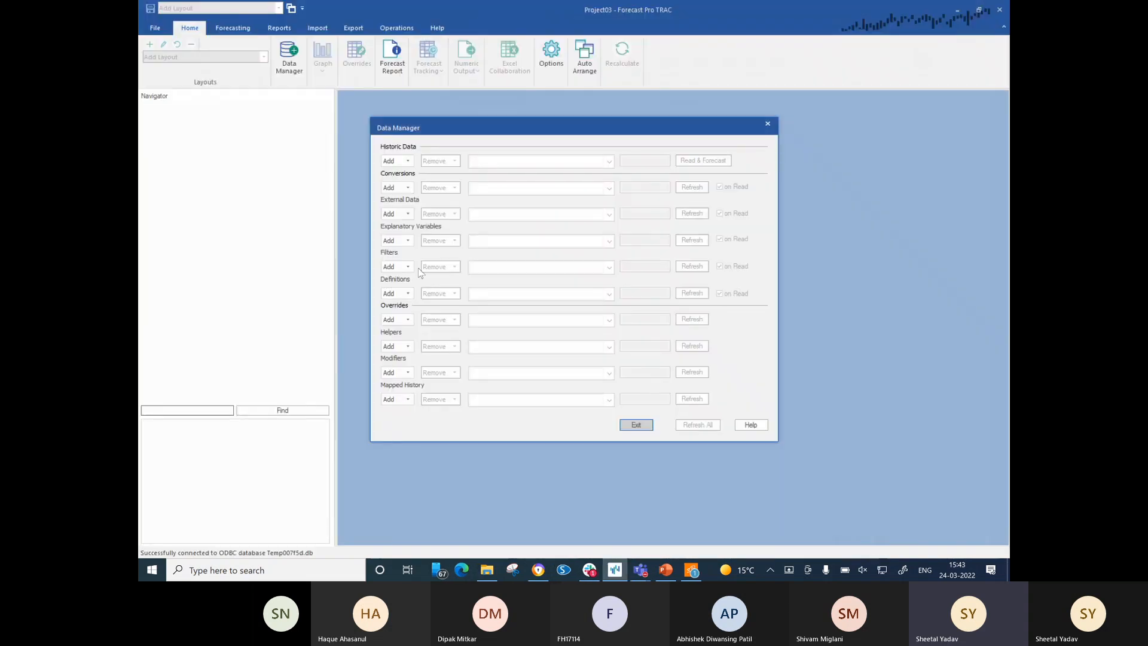
Add the Excel file "123 Bakery - Historic Data" as historic data, then read it and generate the forecasts.
click(404, 162)
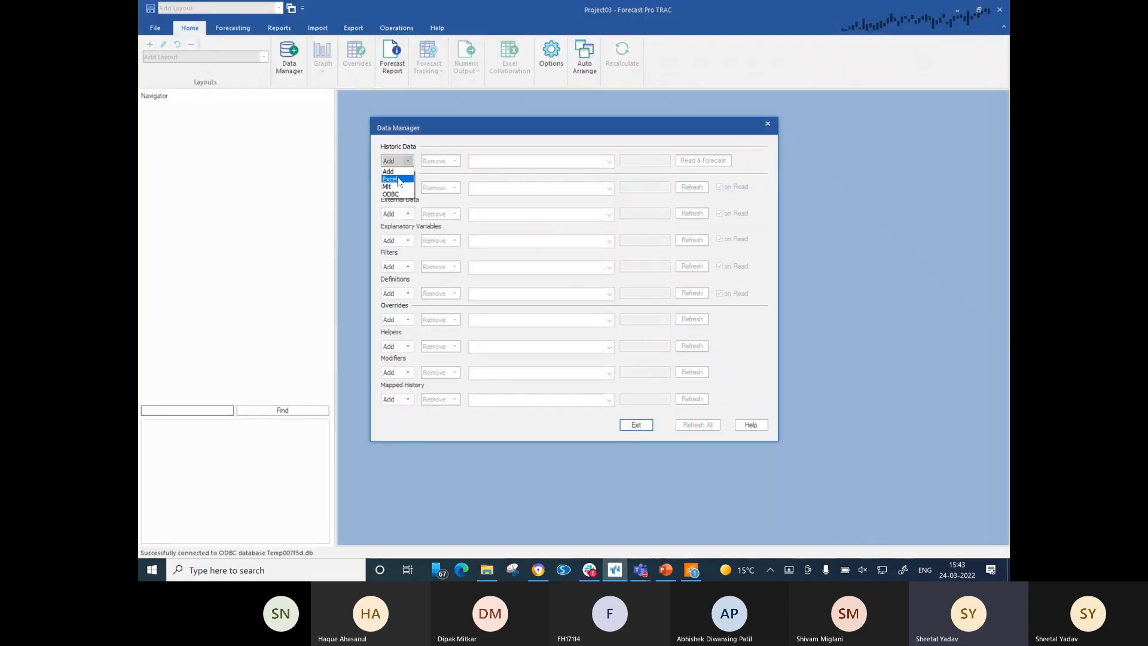
click(397, 180)
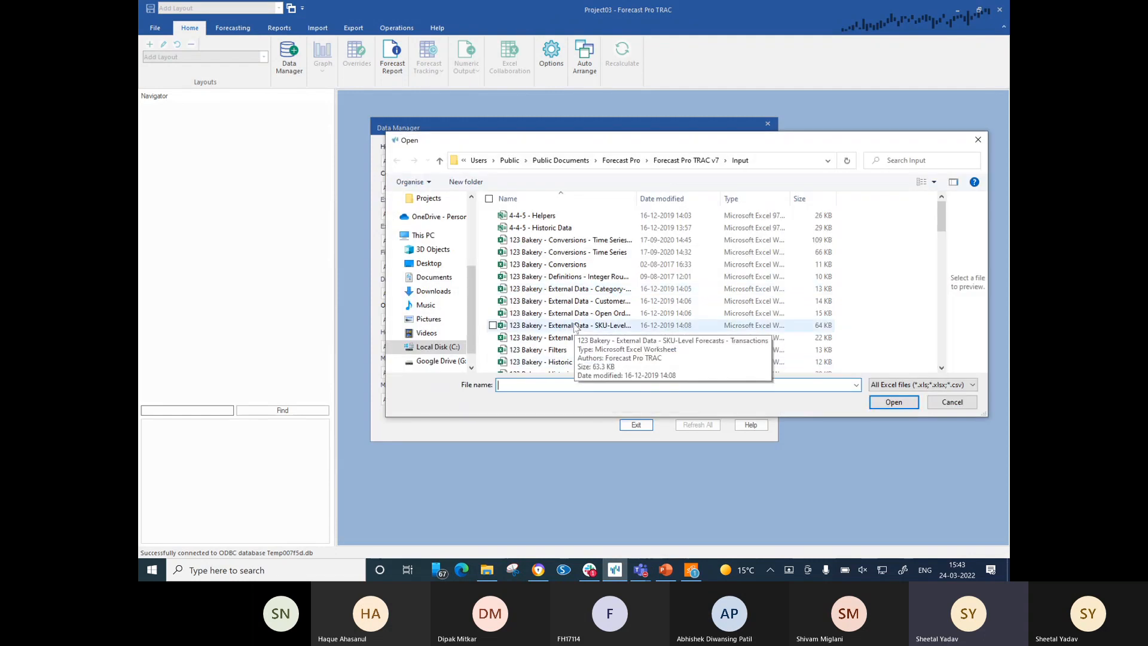
scroll(577, 335, down, 1)
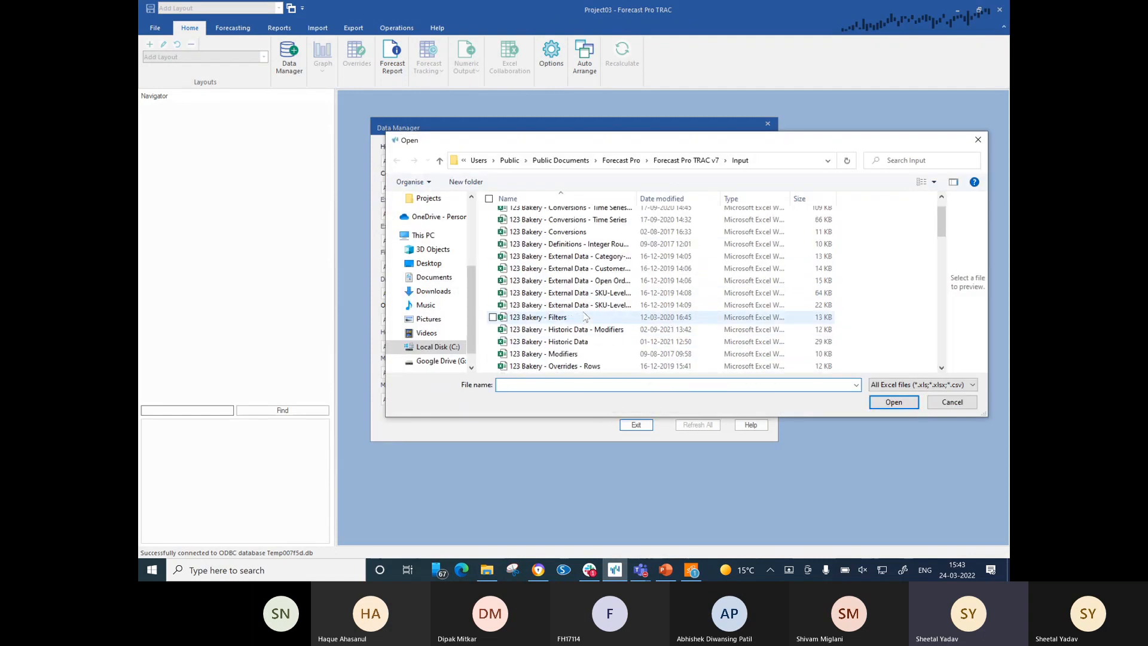
double_click(585, 342)
click(709, 163)
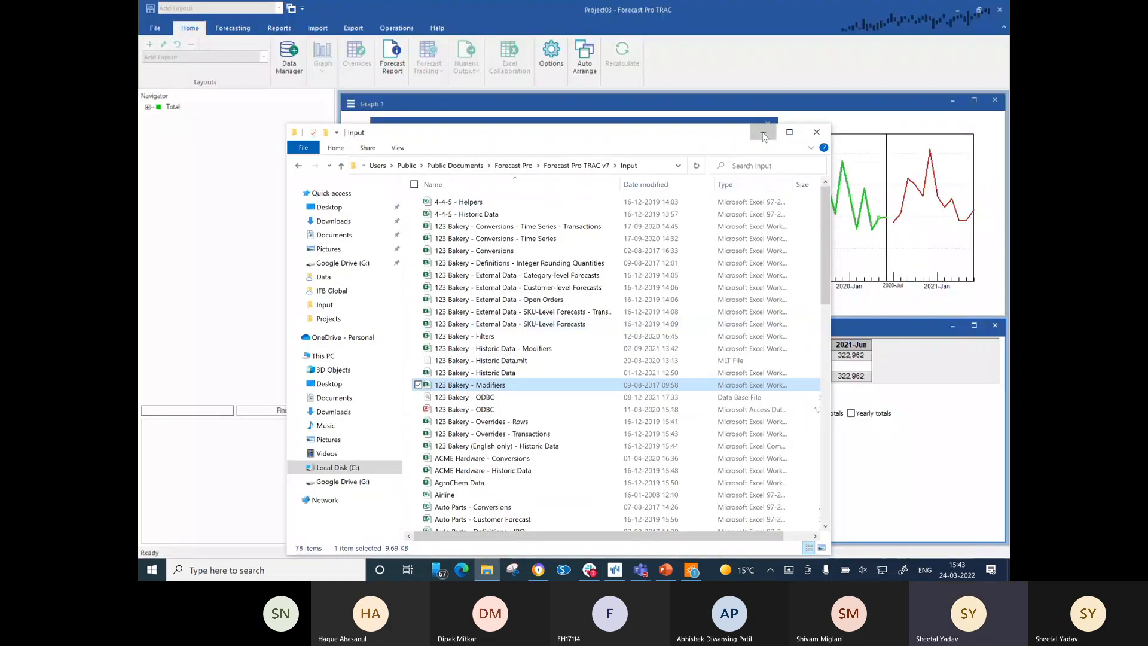
Minimize File Explorer, add the Excel file "123 Bakery - Modifiers" as the project's modifiers, and refresh it.
click(764, 134)
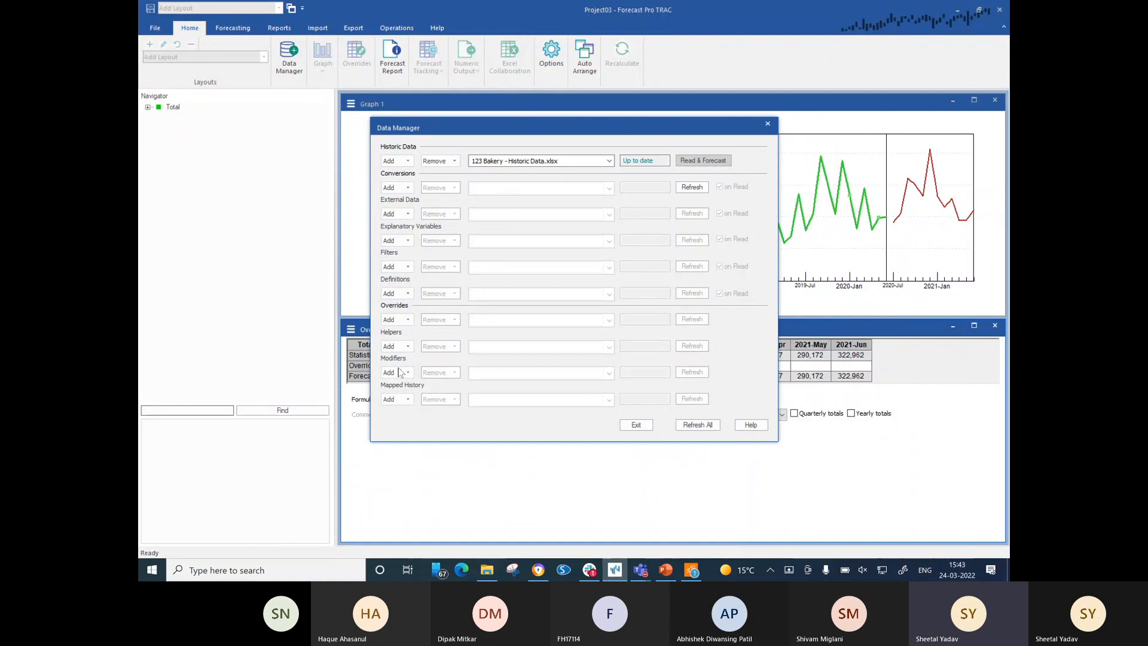
click(399, 372)
click(400, 392)
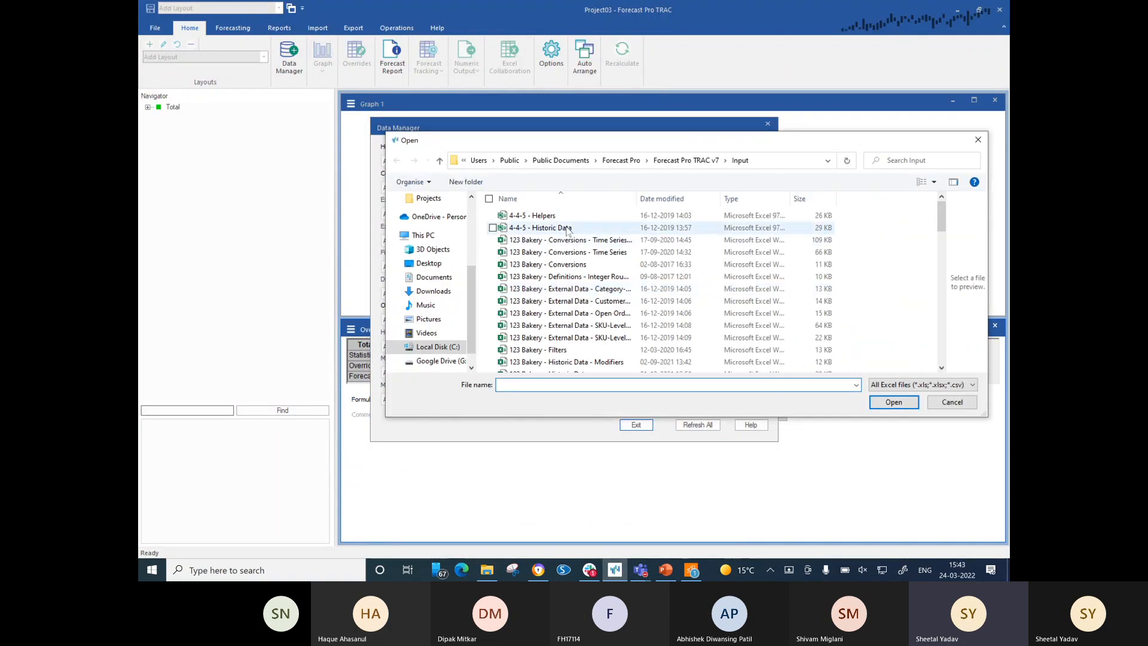
scroll(593, 293, down, 3)
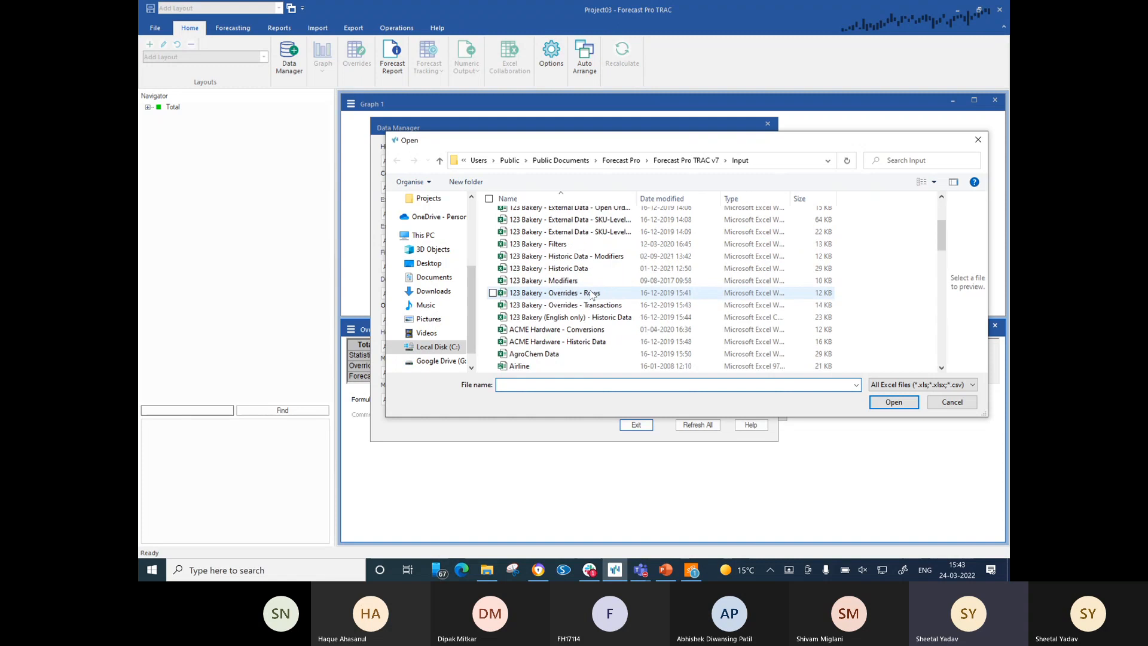
double_click(575, 281)
click(690, 371)
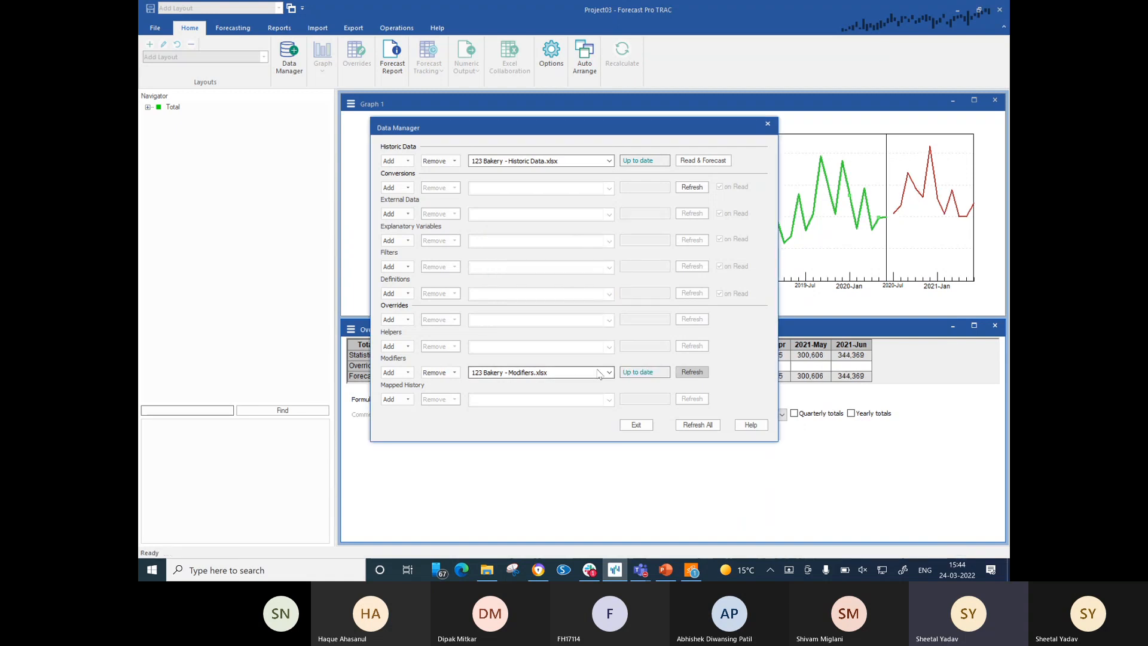
Close the Data Manager and expand Total and its Muffins category in the Navigator to review the applied modifiers.
click(633, 426)
click(207, 104)
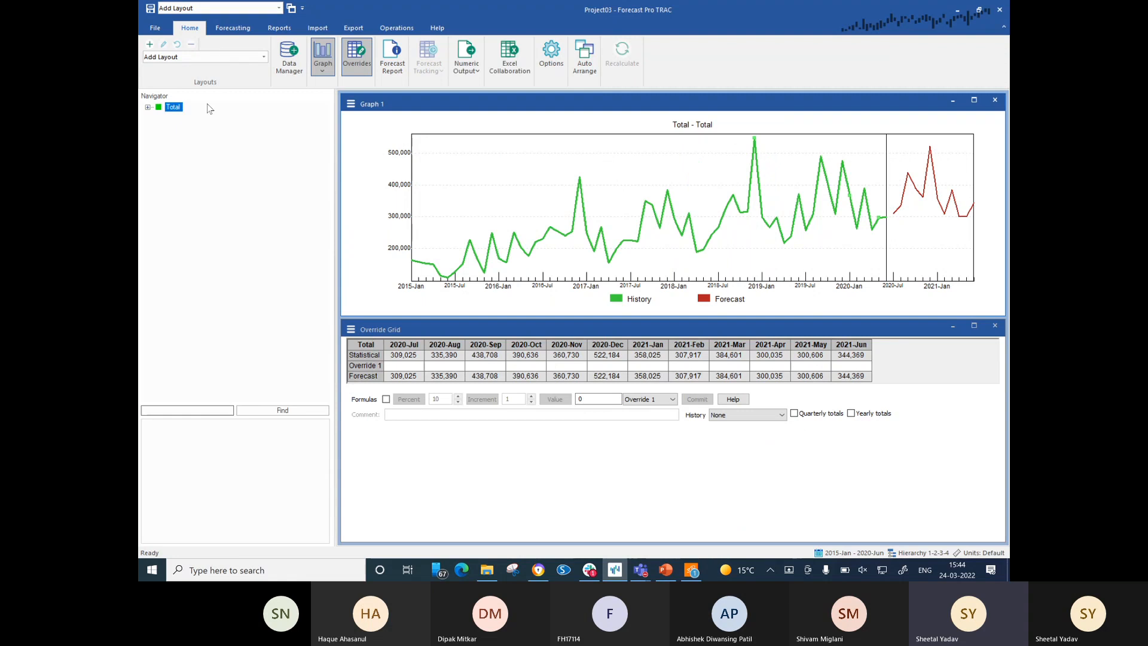
key(Right)
key(Right)
key(Right)
key(Left)
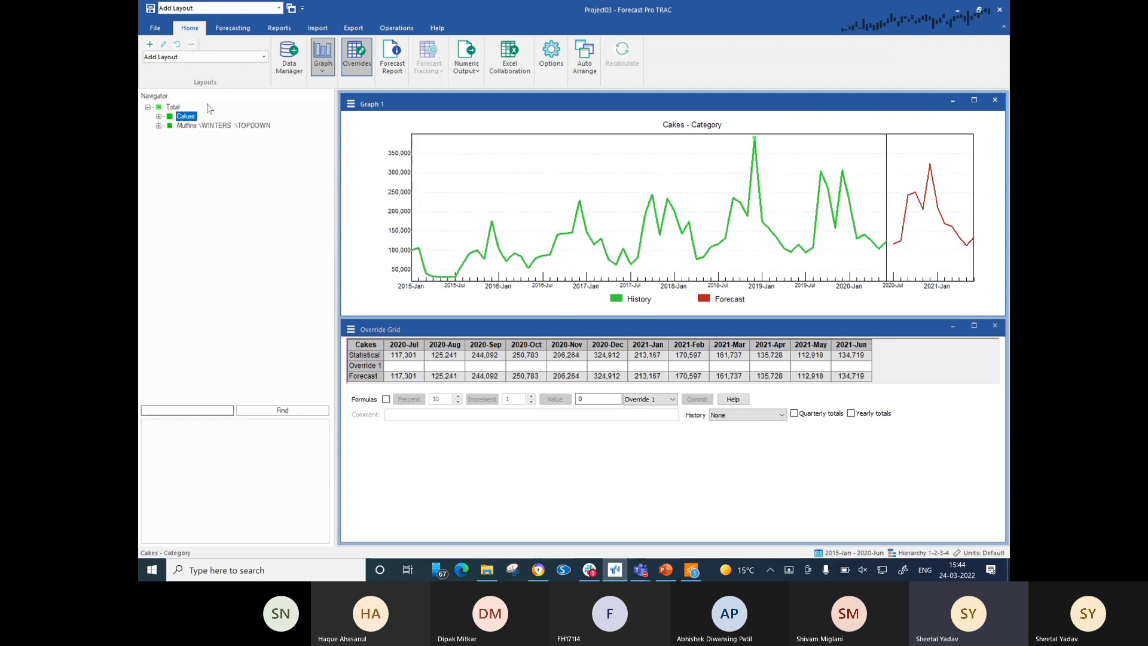
key(Down)
key(Right)
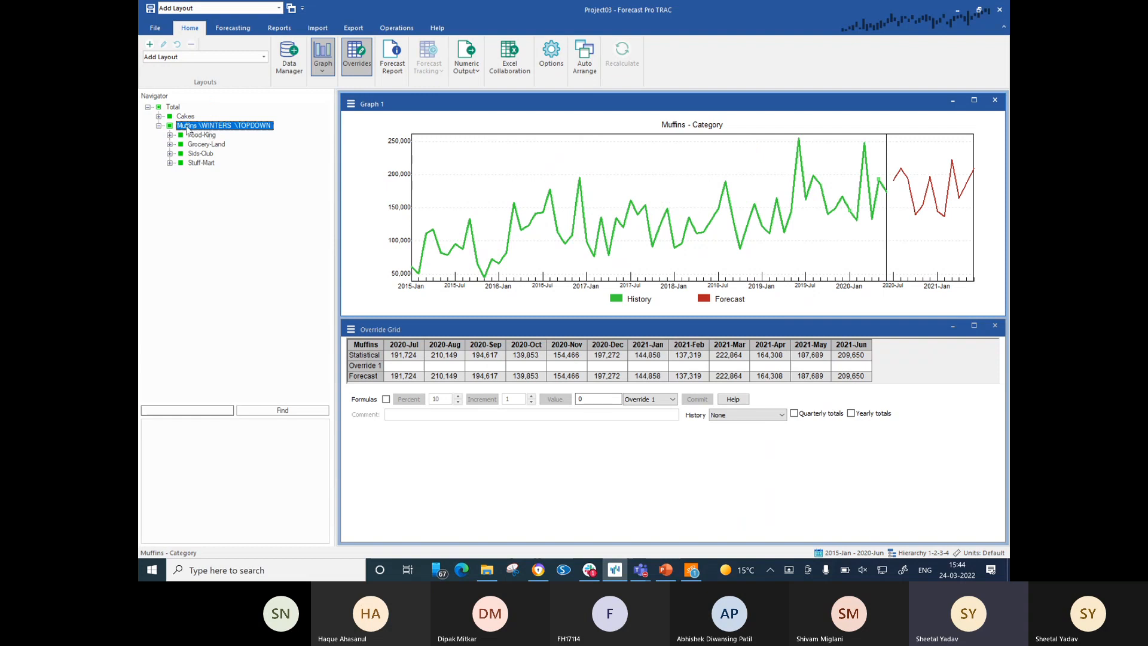
Expand Cakes and its Food-King customer, and review the modifiers and forecasts of each Food-King SKU.
mouse_move(181, 129)
click(158, 116)
click(199, 126)
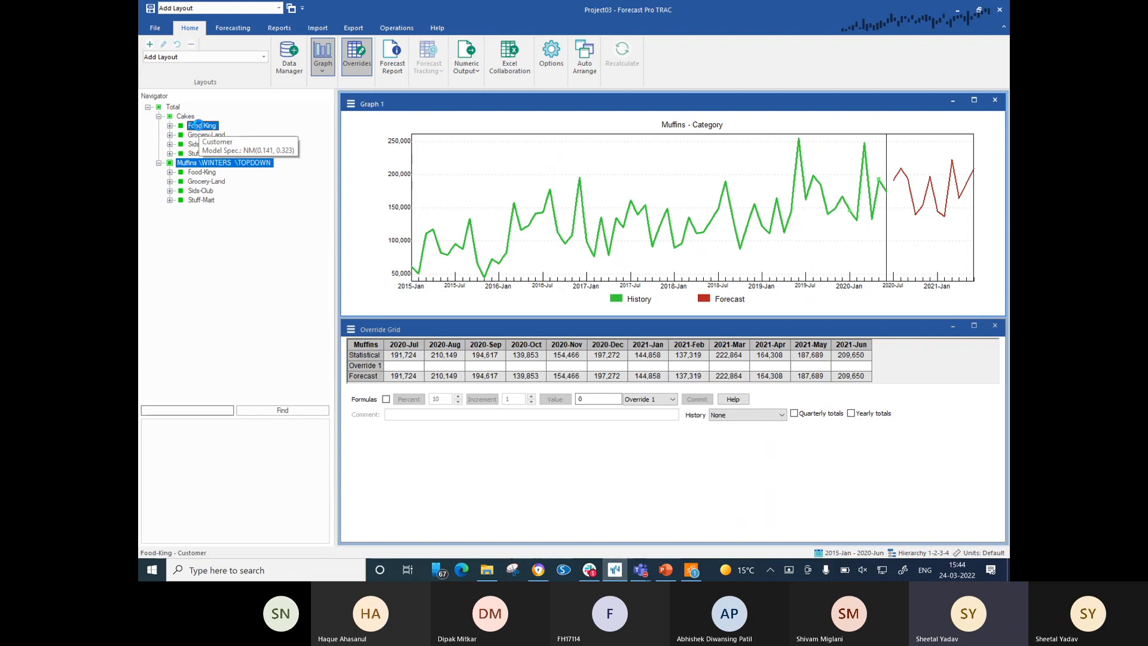
click(242, 136)
key(Down)
key(Down)
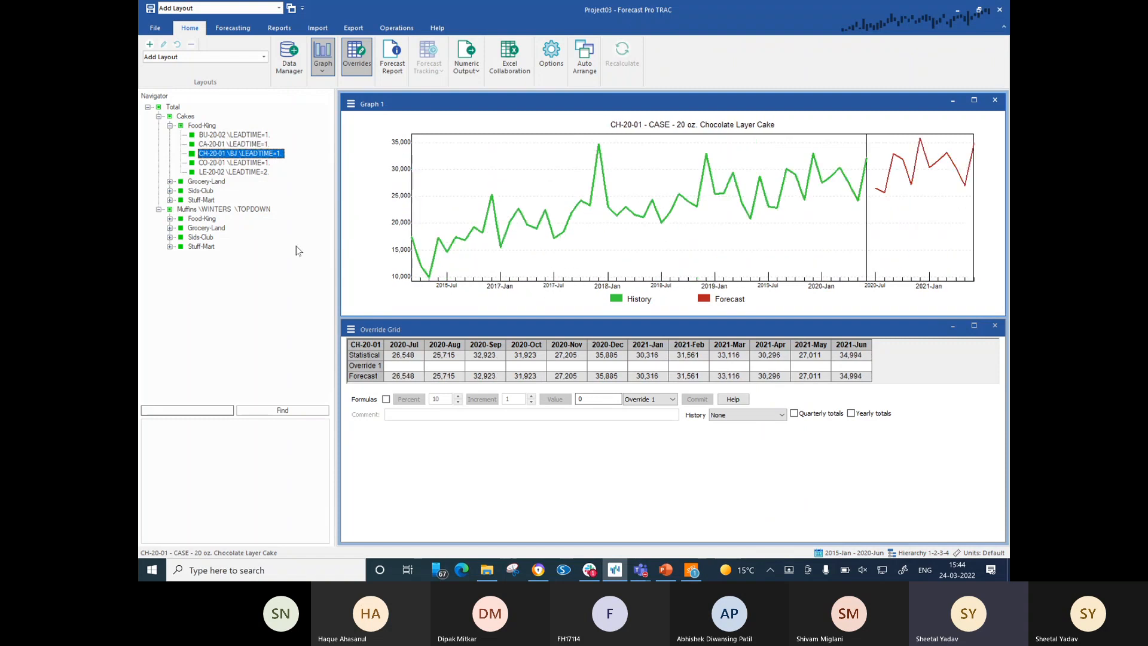
key(Down)
key(Down)
key(Down)
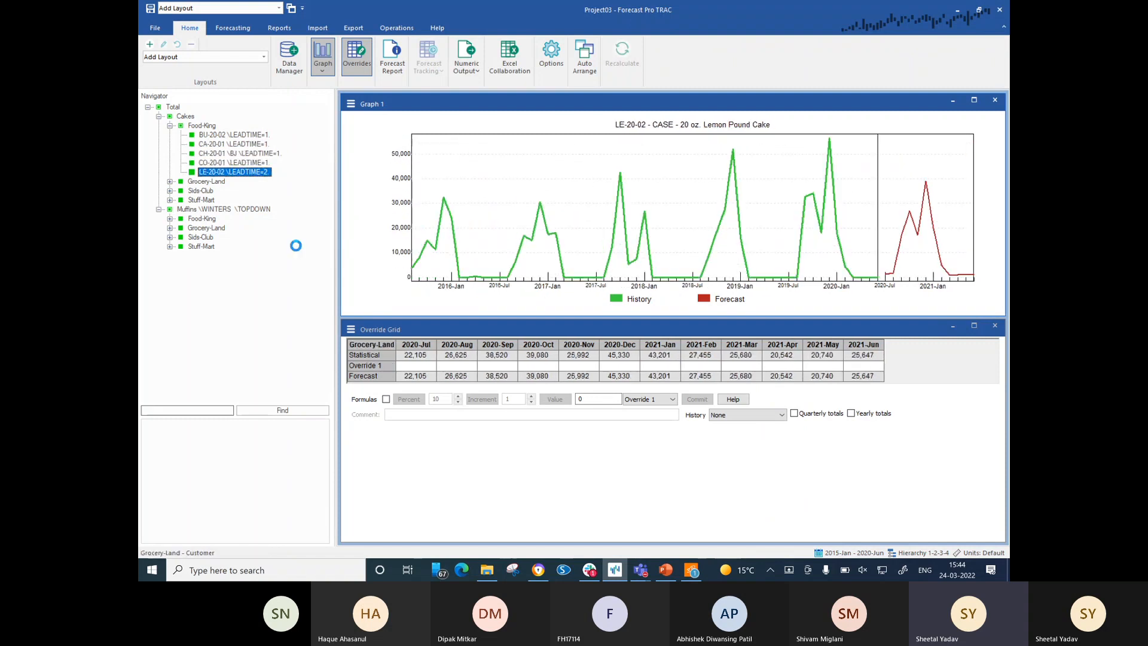
Expand Grocery-Land under Cakes and go through its SKUs to check their modifiers and forecast graphs.
key(Right)
key(Down)
key(Down)
key(Down)
key(Down)
key(Down)
key(Down)
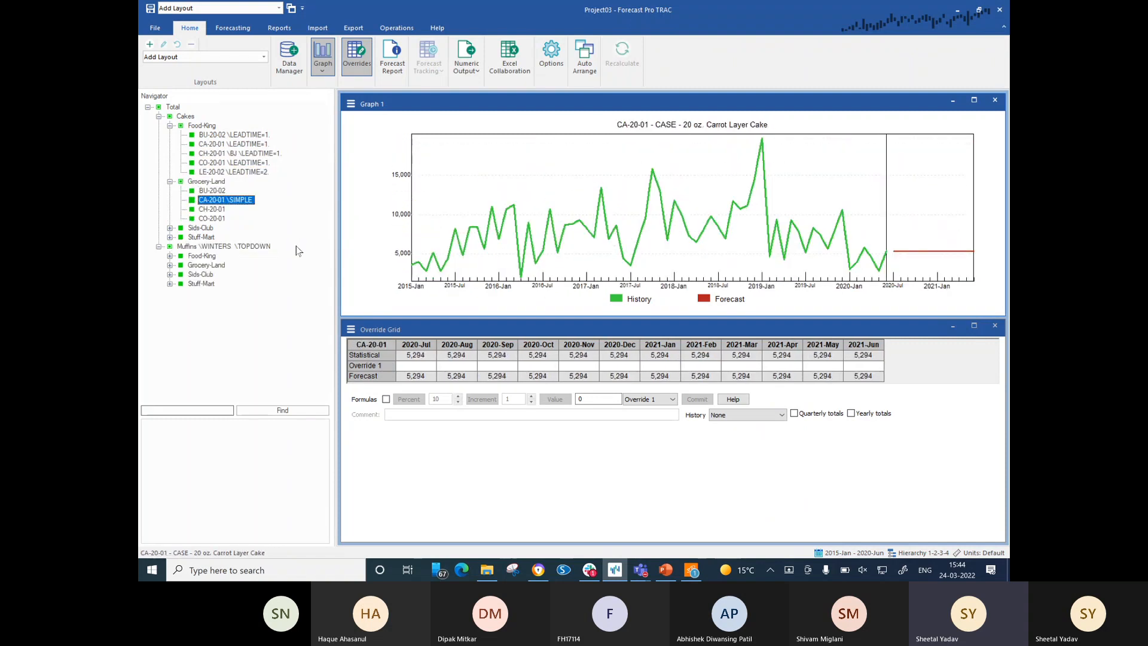
Expand Stuff-Mart and Sids-Club under Cakes and review their SKUs' modifiers and forecasts, ending on Stuff-Mart BU-20-02.
key(Right)
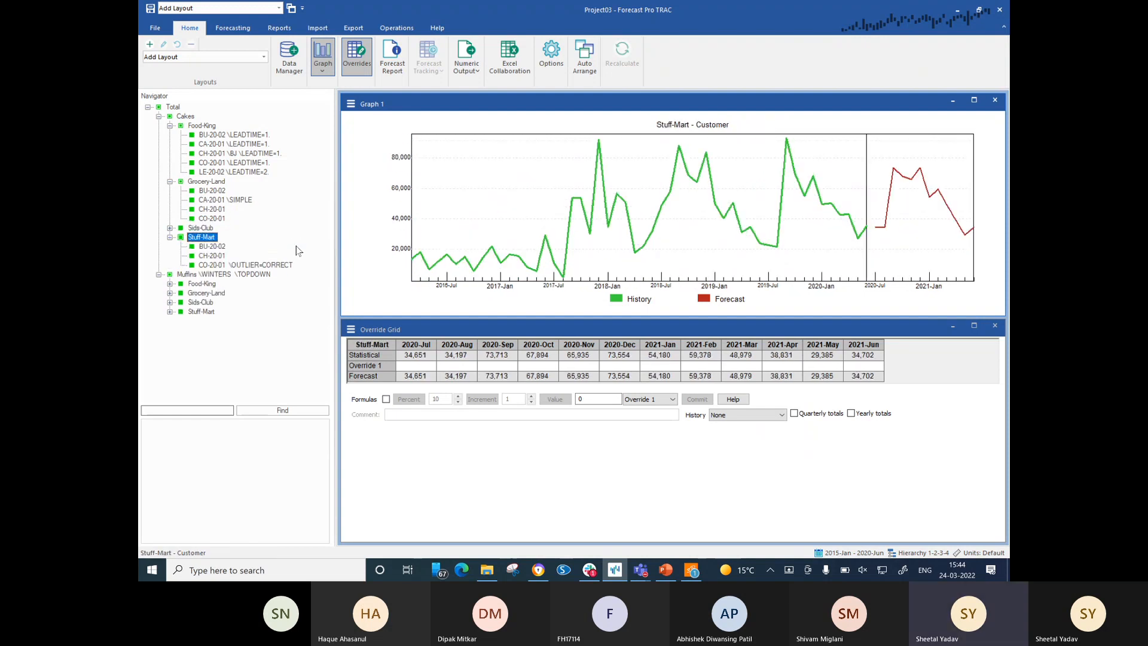
key(Up)
key(Right)
key(Down)
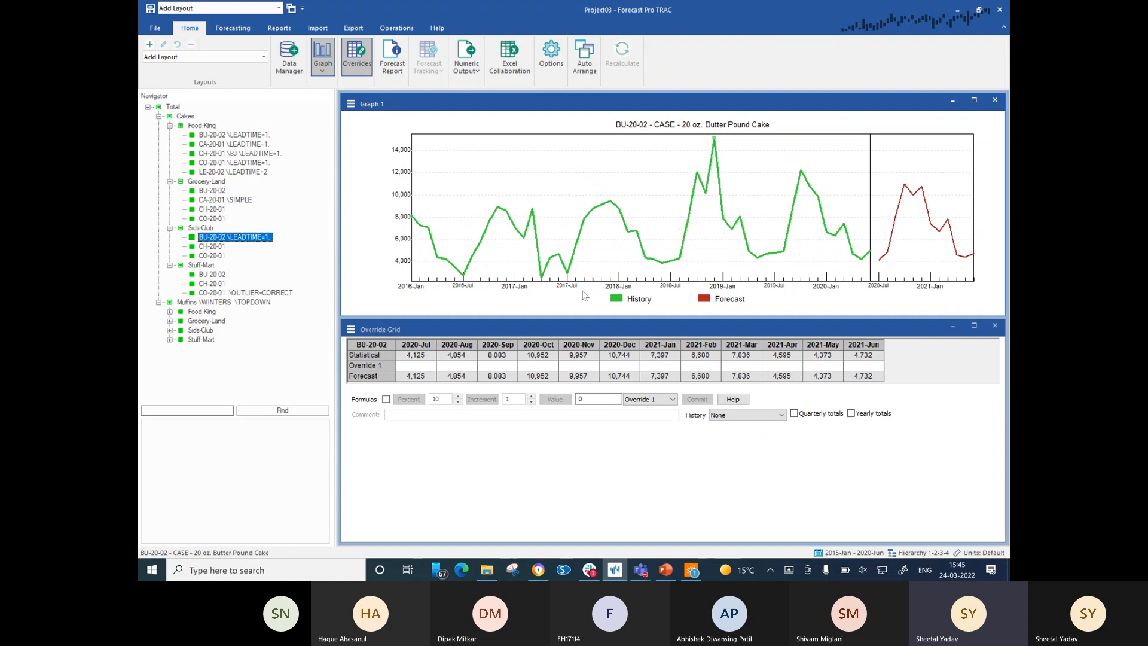
key(Down)
key(Down)
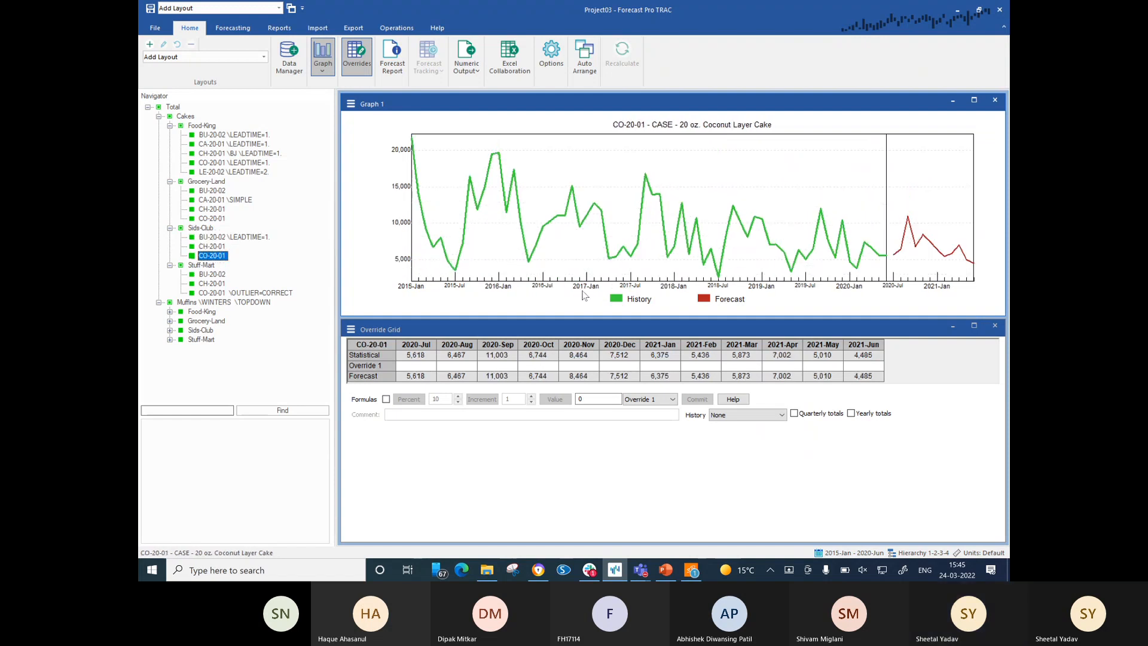
key(Down)
key(Down)
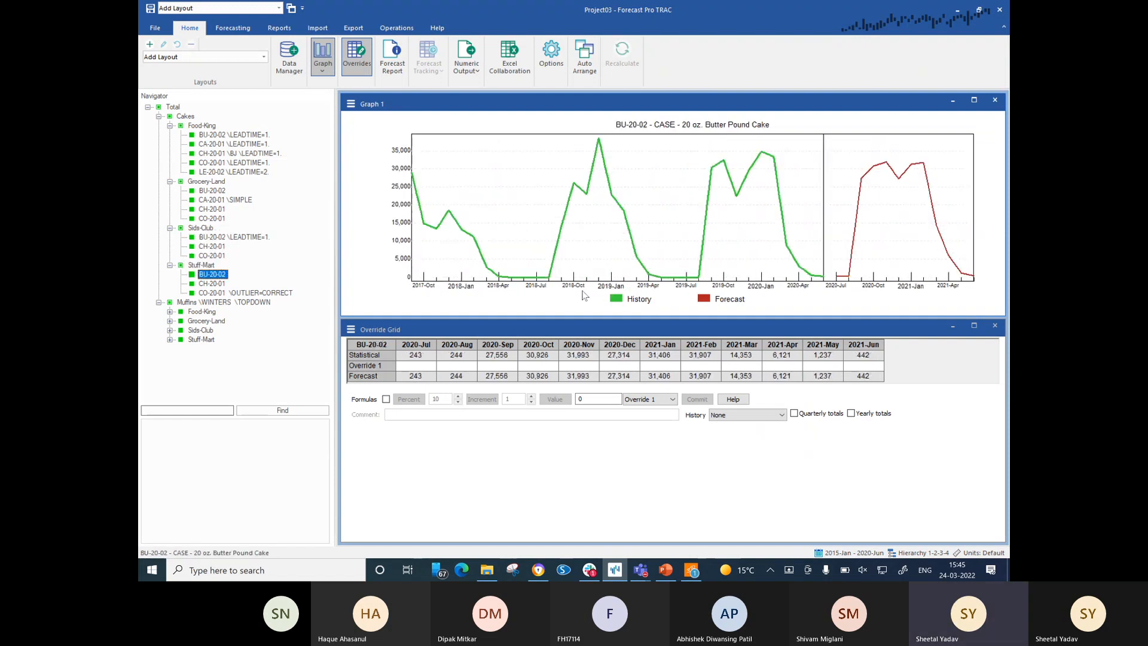
Select CO-20-01 under Stuff-Mart in Cakes and remove its outlier correction modifier.
key(Down)
key(Down)
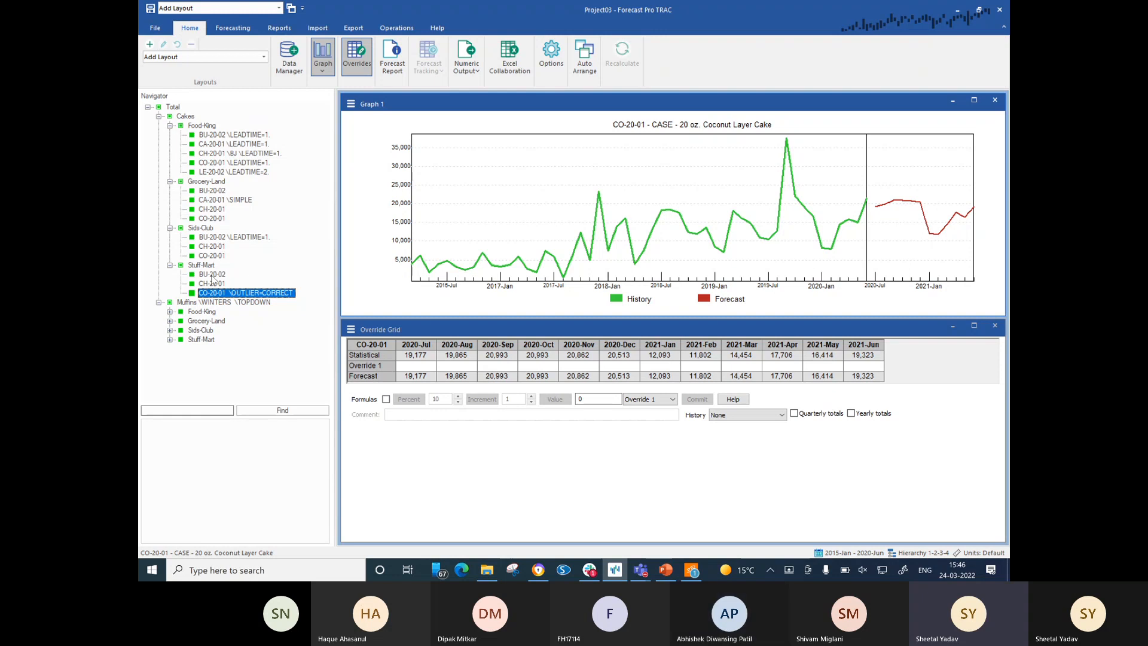
right_click(251, 298)
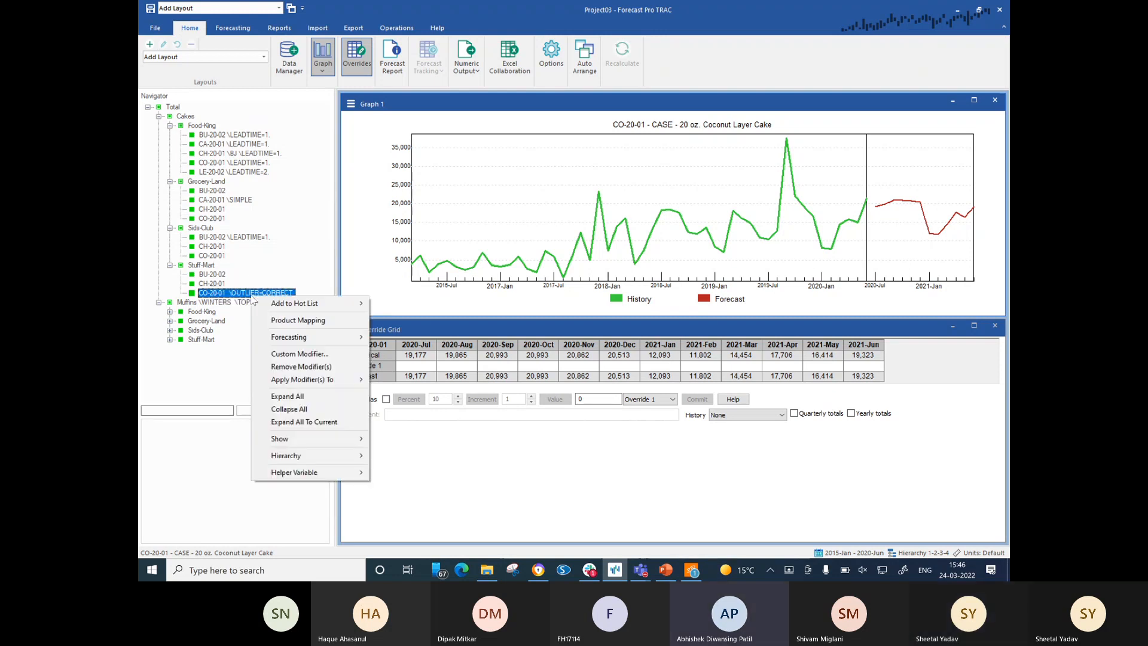
click(316, 367)
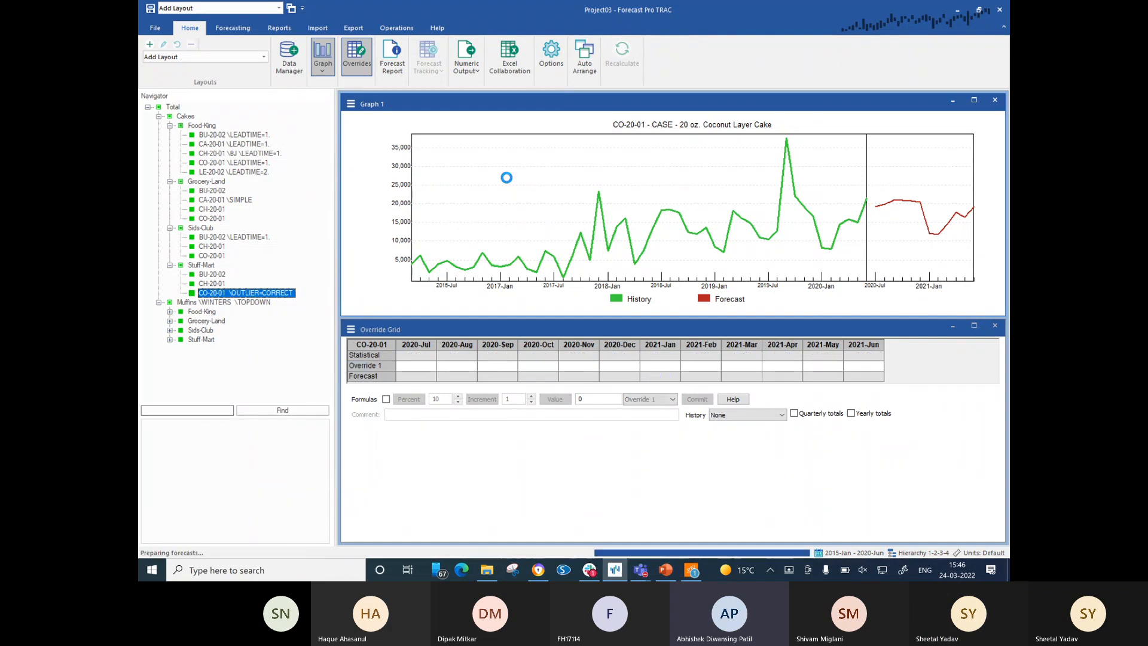
Open event management from the CO-20-01 graph and add and commit event code 1, described as Event Code 1.
right_click(507, 180)
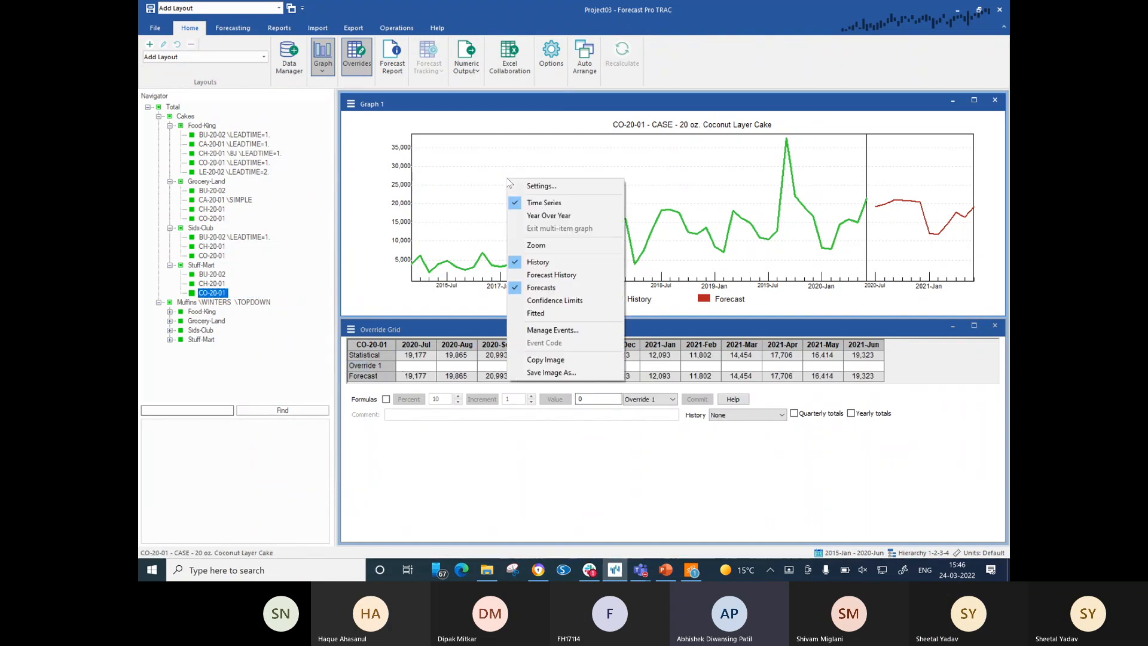
click(561, 331)
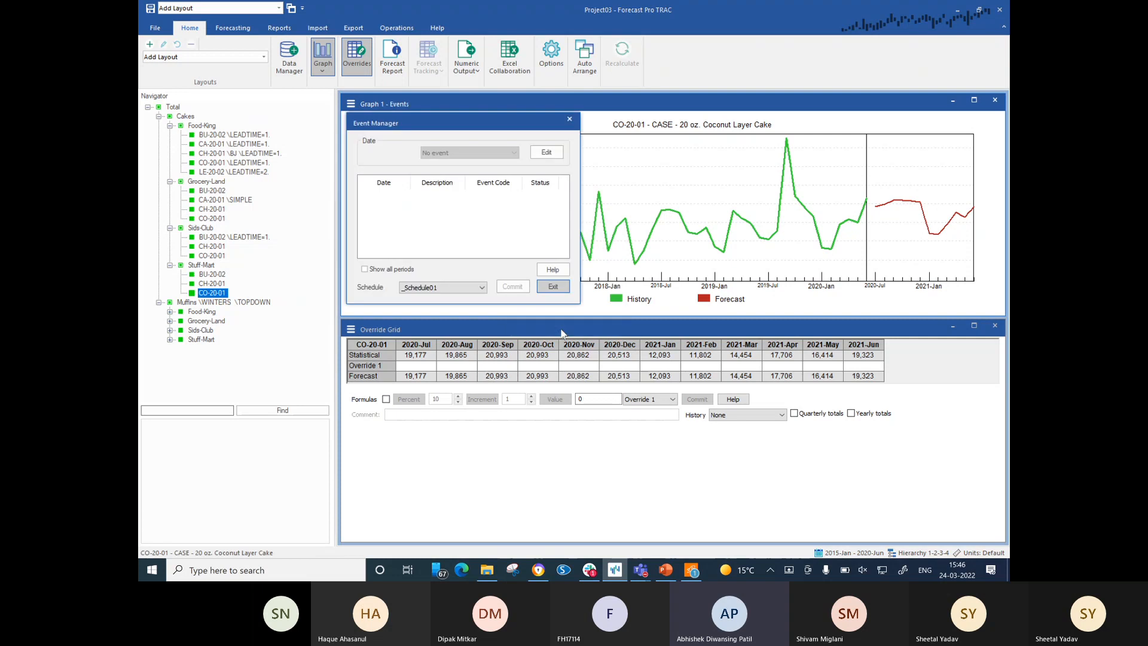
click(546, 153)
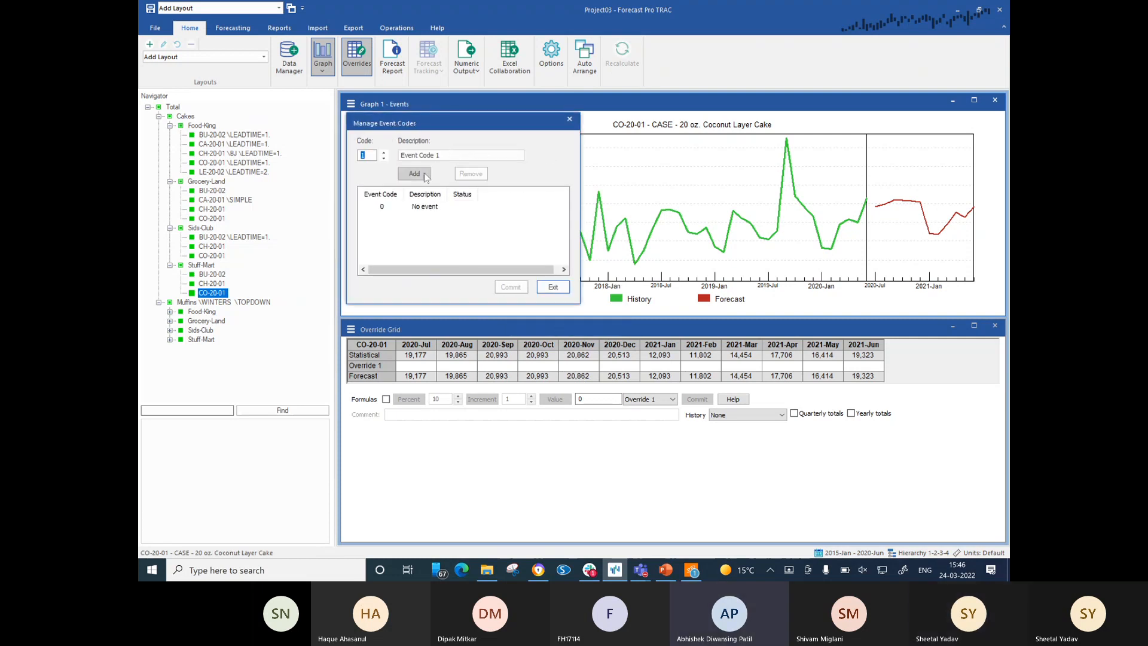
click(419, 173)
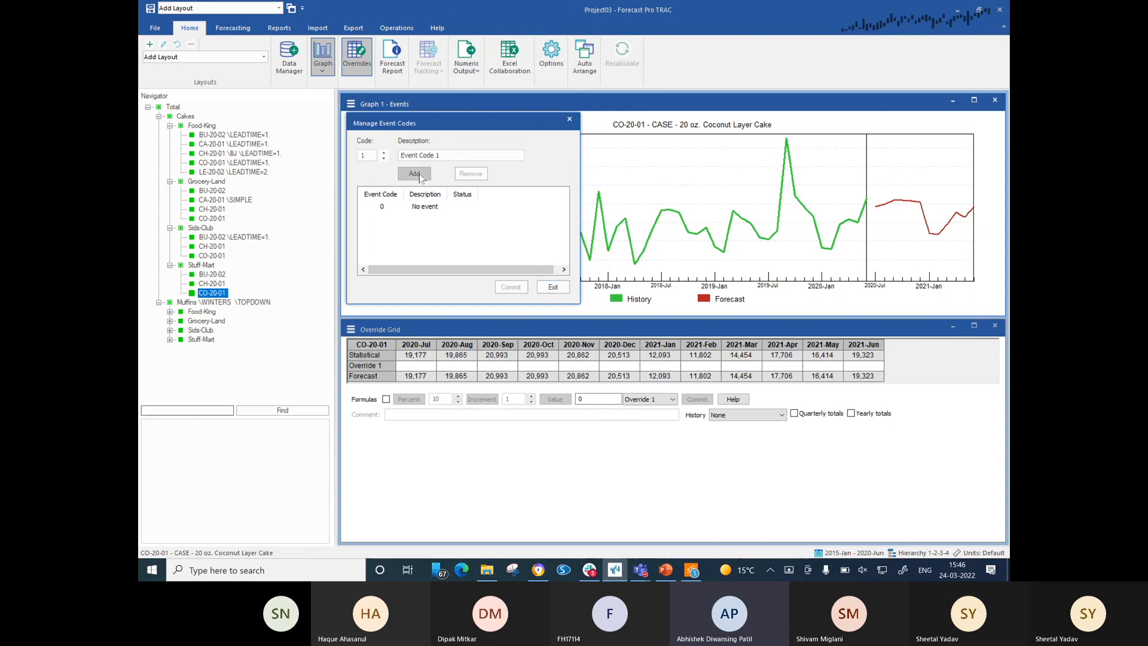
click(510, 287)
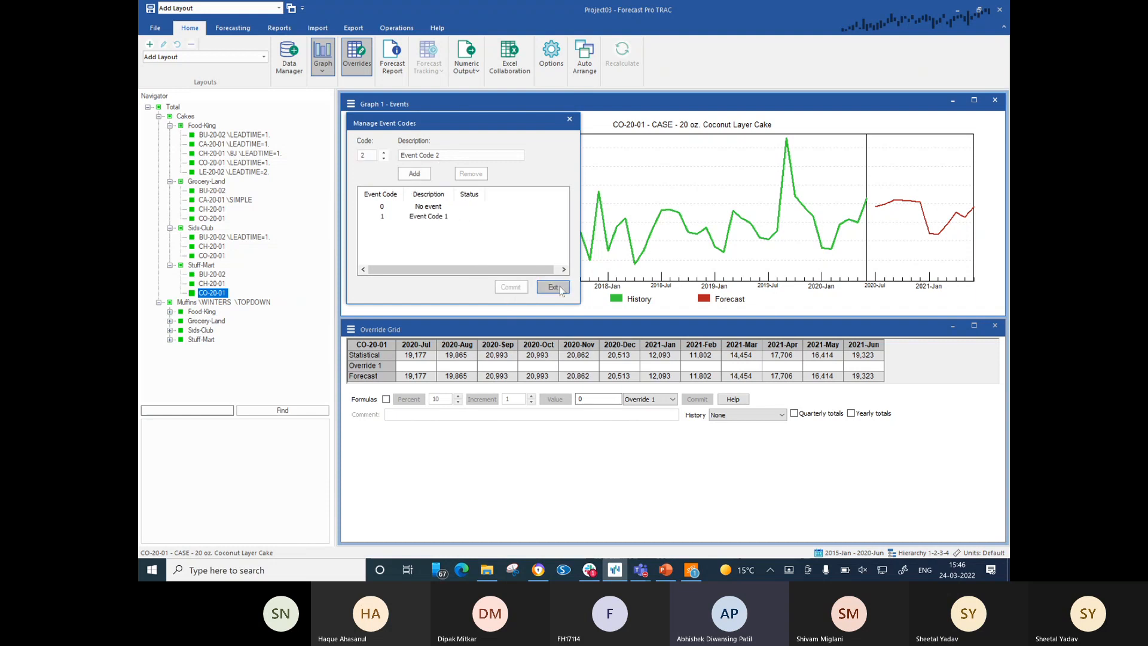
click(555, 288)
Assign Event Code 1 to the 2019-Sep peak in _Schedule01, commit the schedule, and close the Event Manager.
click(787, 141)
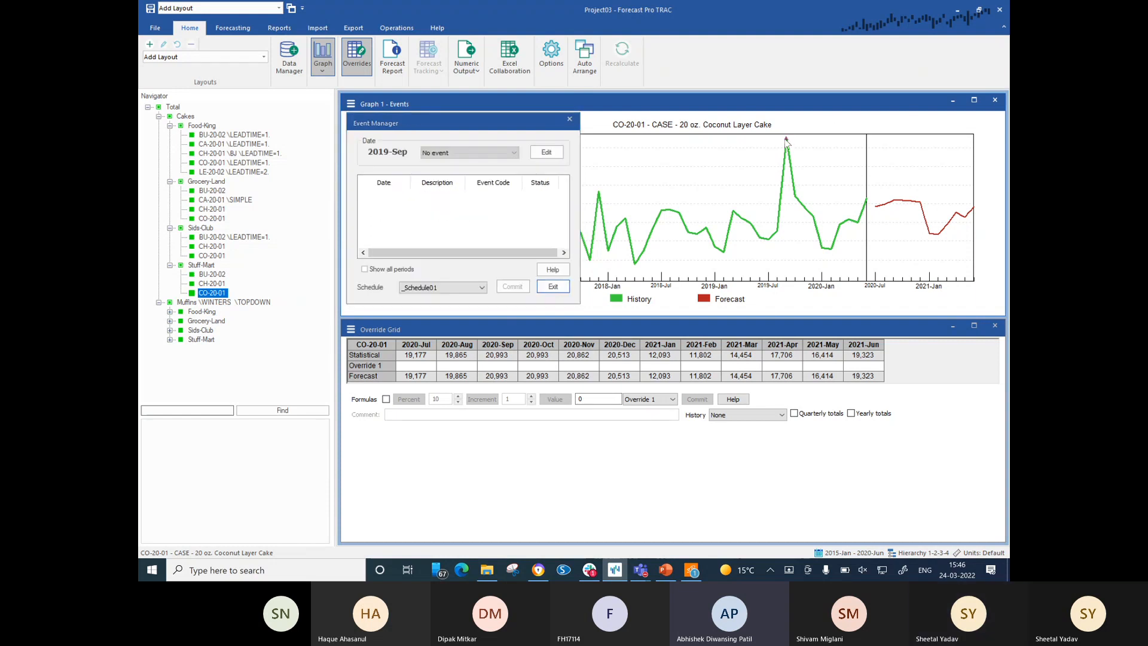
click(513, 153)
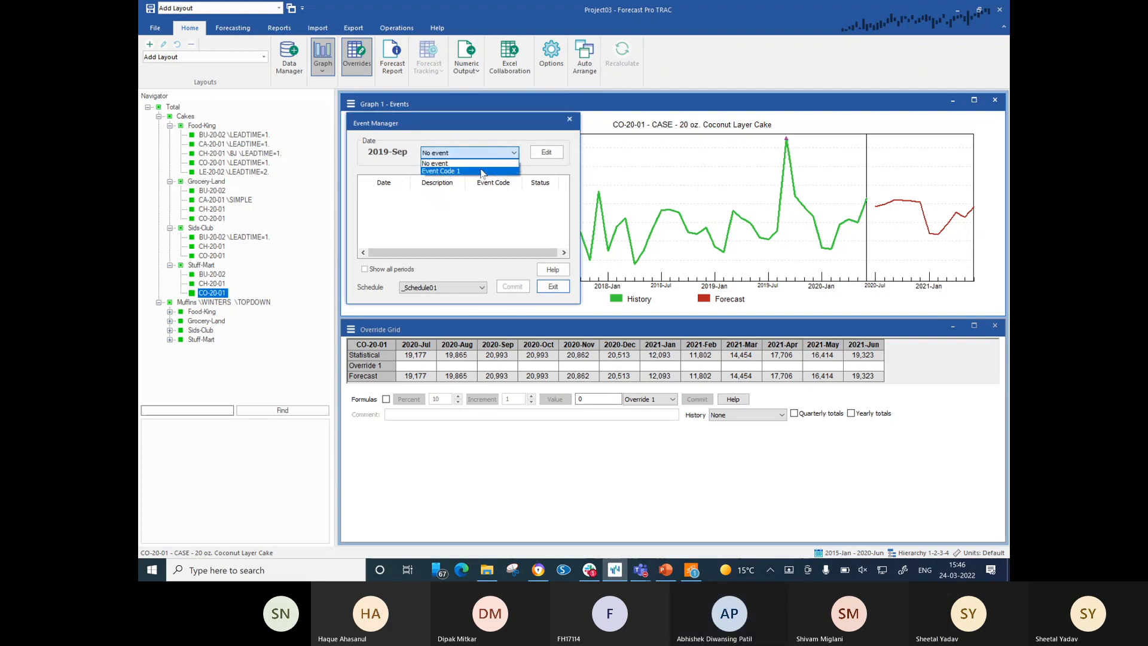
click(482, 172)
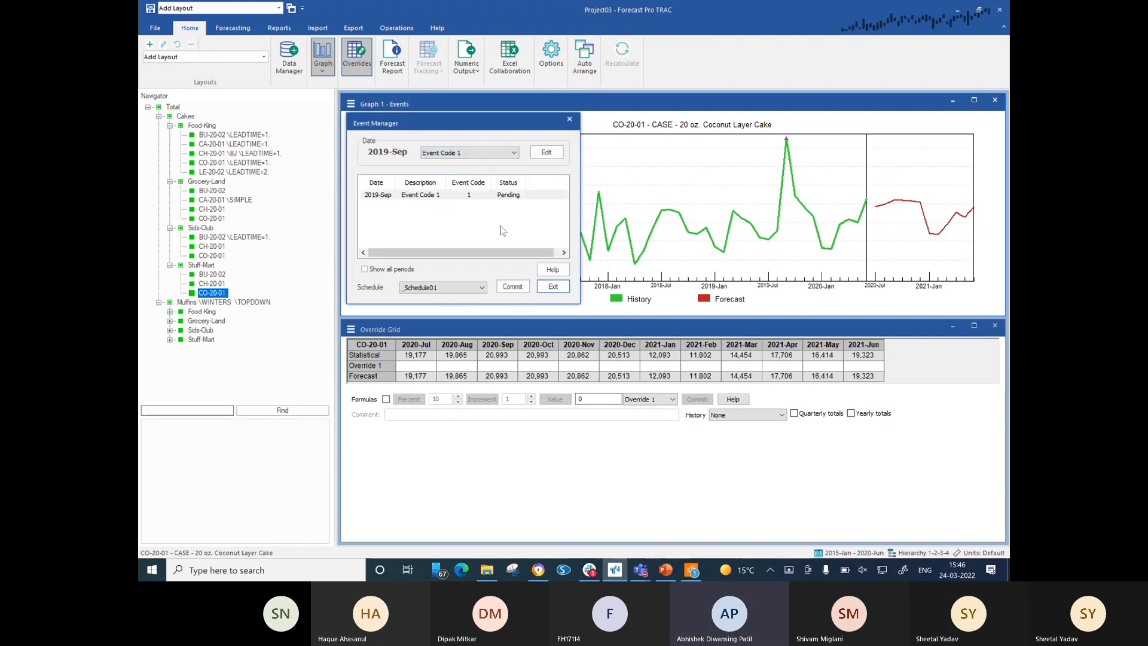
click(512, 287)
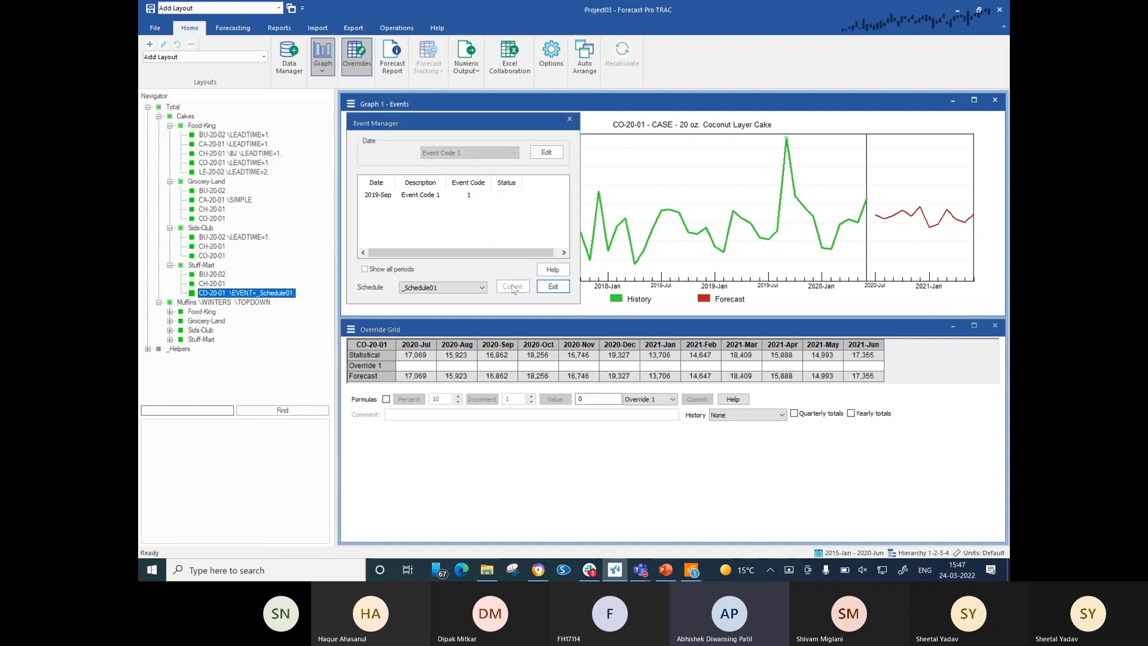
click(569, 119)
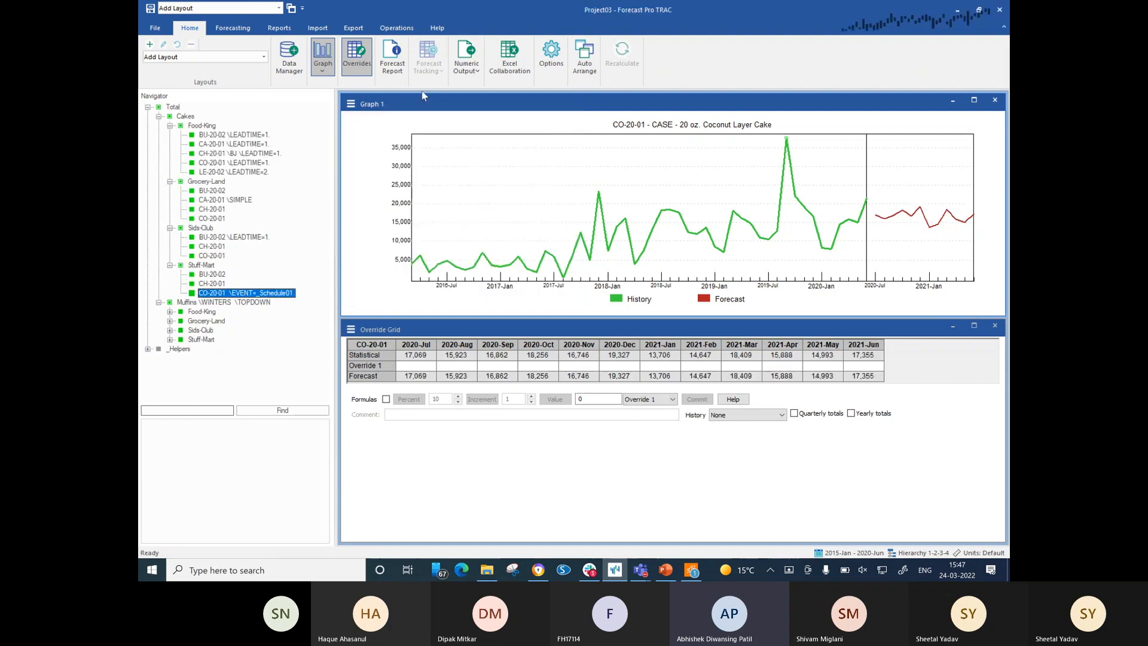
Examine the model details and event index in CO-20-01's Forecast Report, compare with the other Stuff-Mart SKUs, and close the report.
click(393, 56)
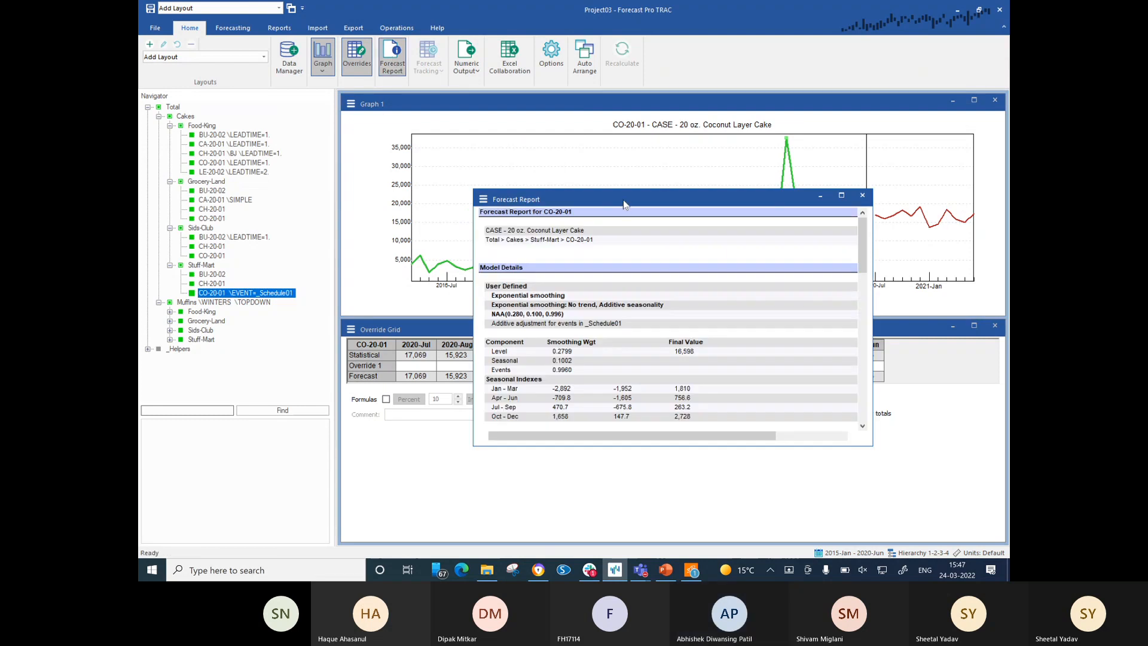
drag(625, 205, 524, 270)
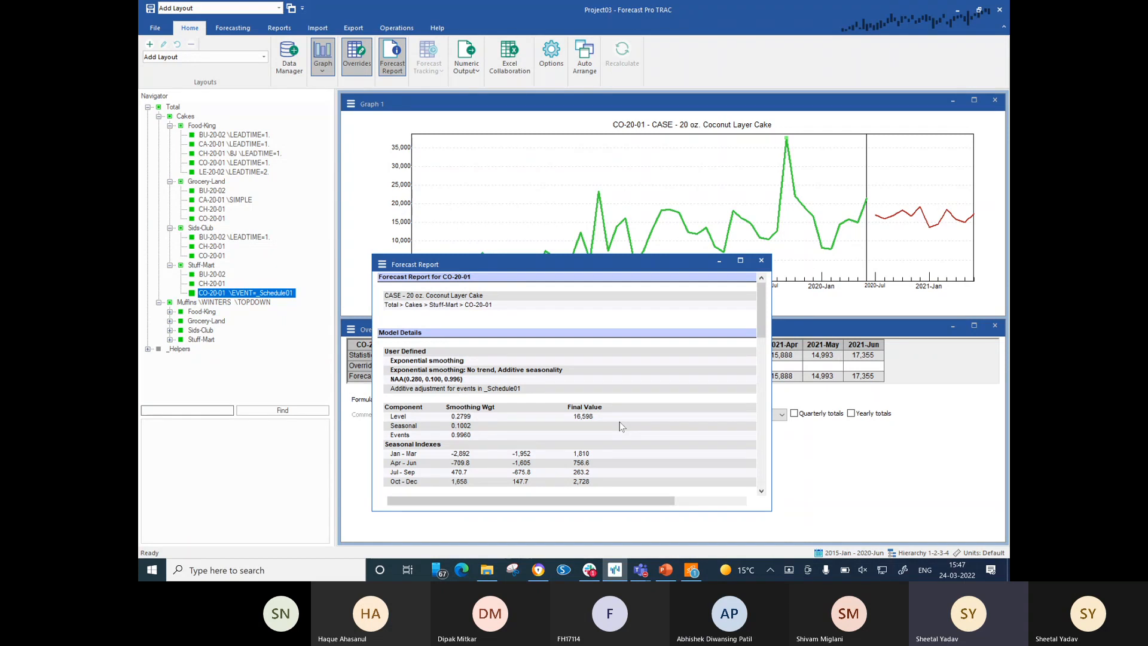
scroll(620, 426, down, 3)
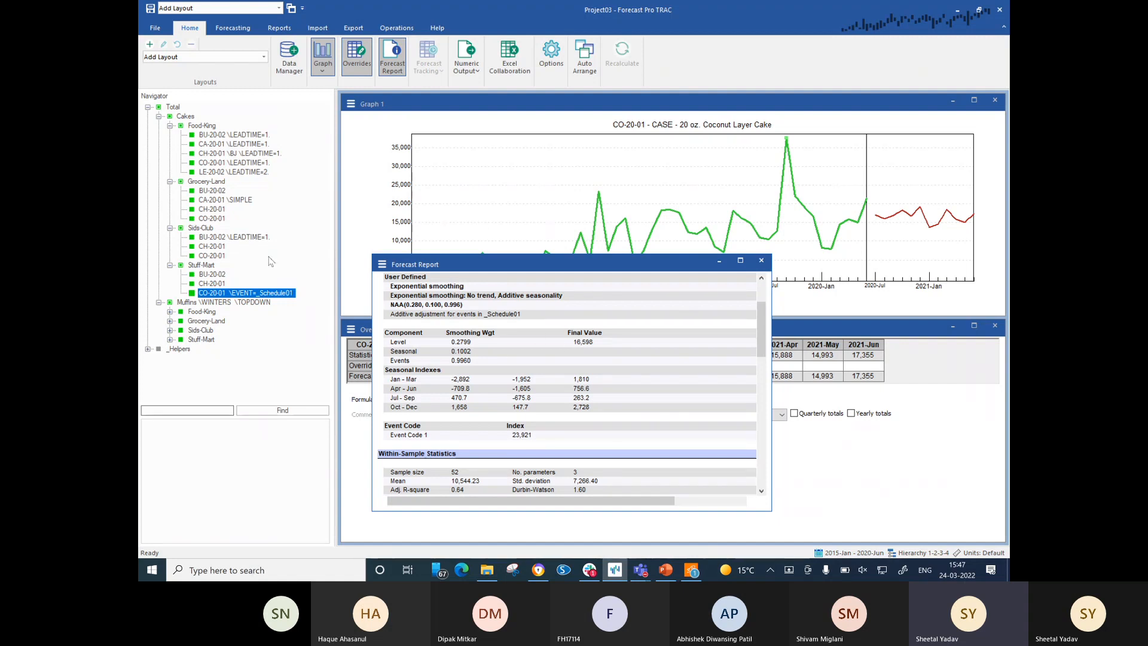
click(221, 277)
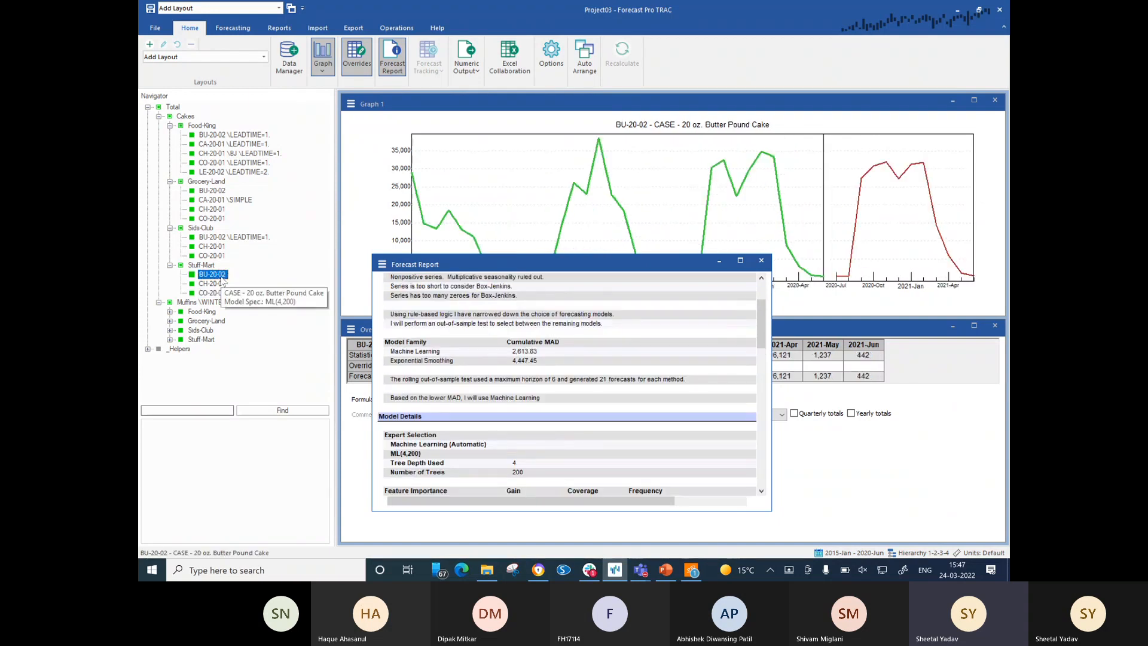
click(221, 281)
key(Down)
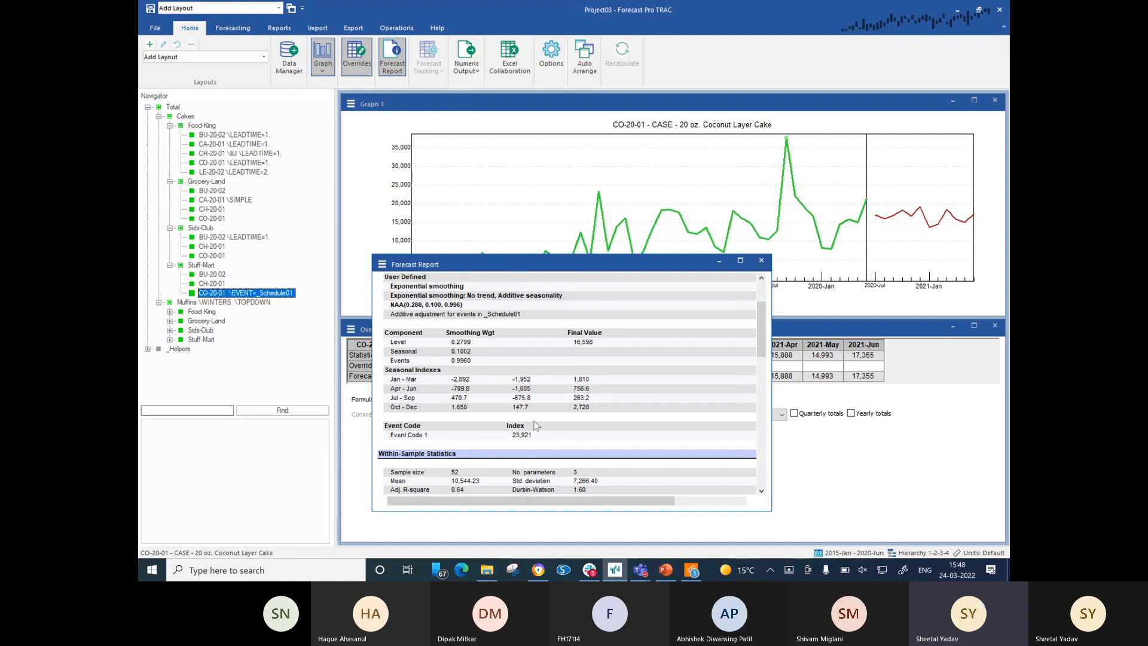
click(912, 222)
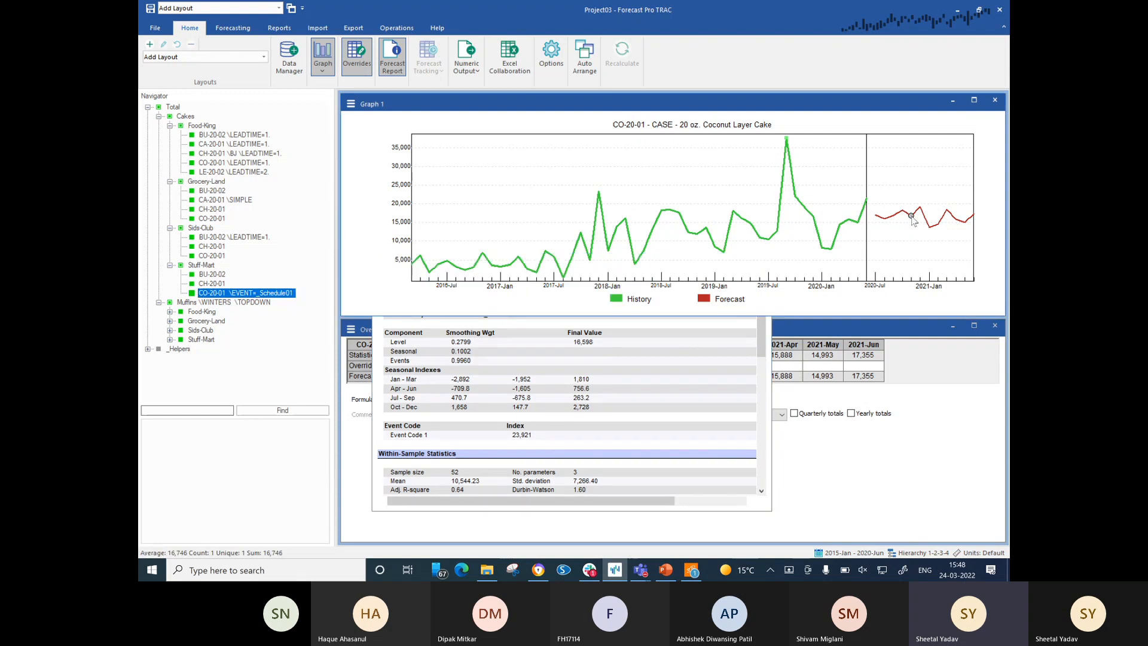
click(709, 382)
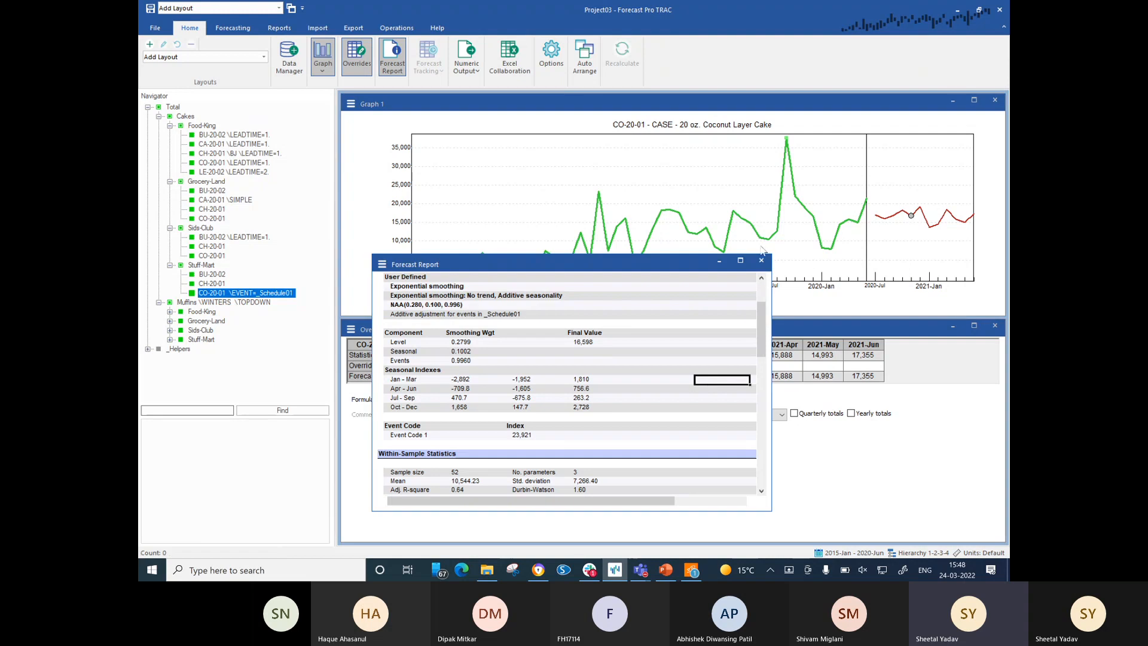
click(762, 260)
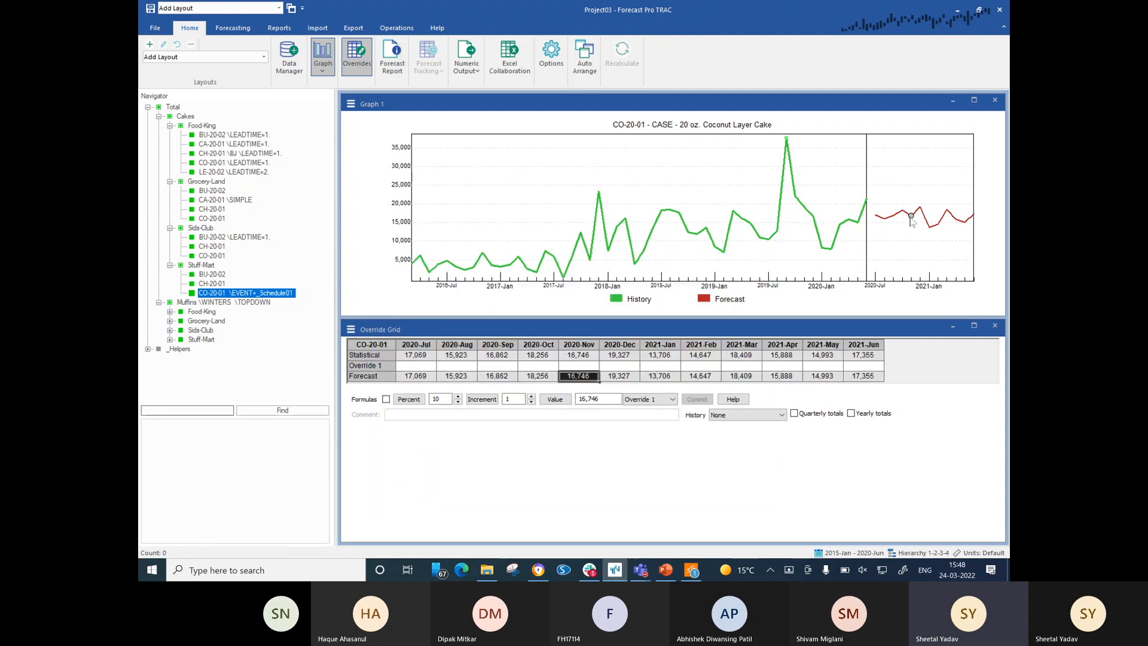
Try assigning Event Code 1 to 2020-Jun directly from the CO-20-01 graph.
drag(912, 217, 912, 217)
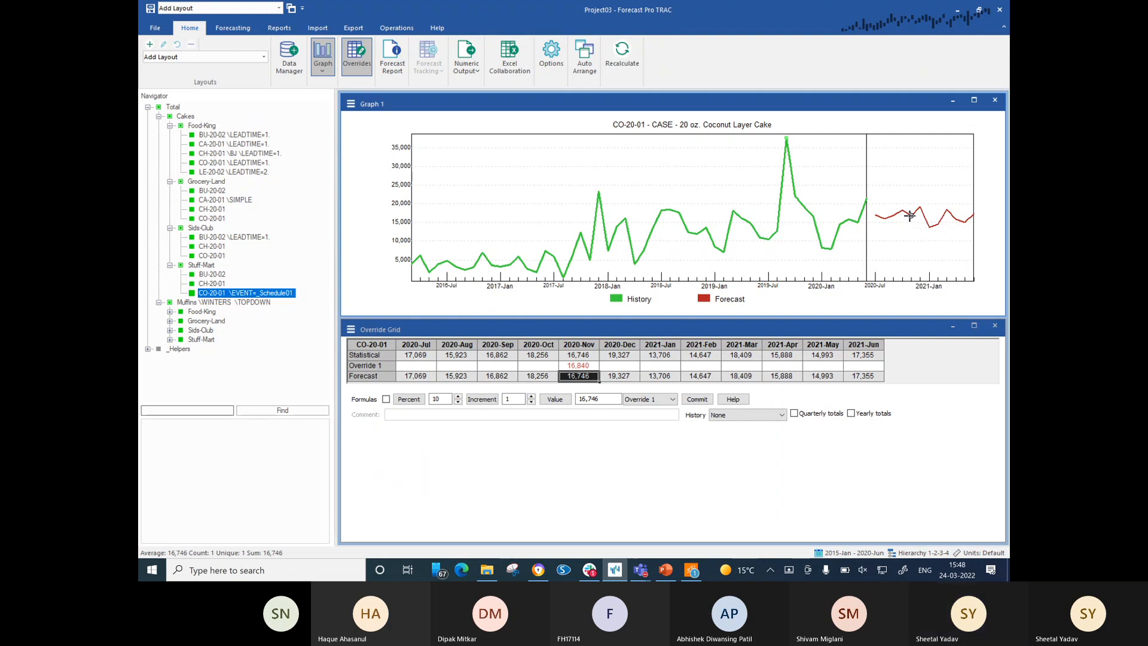
right_click(828, 218)
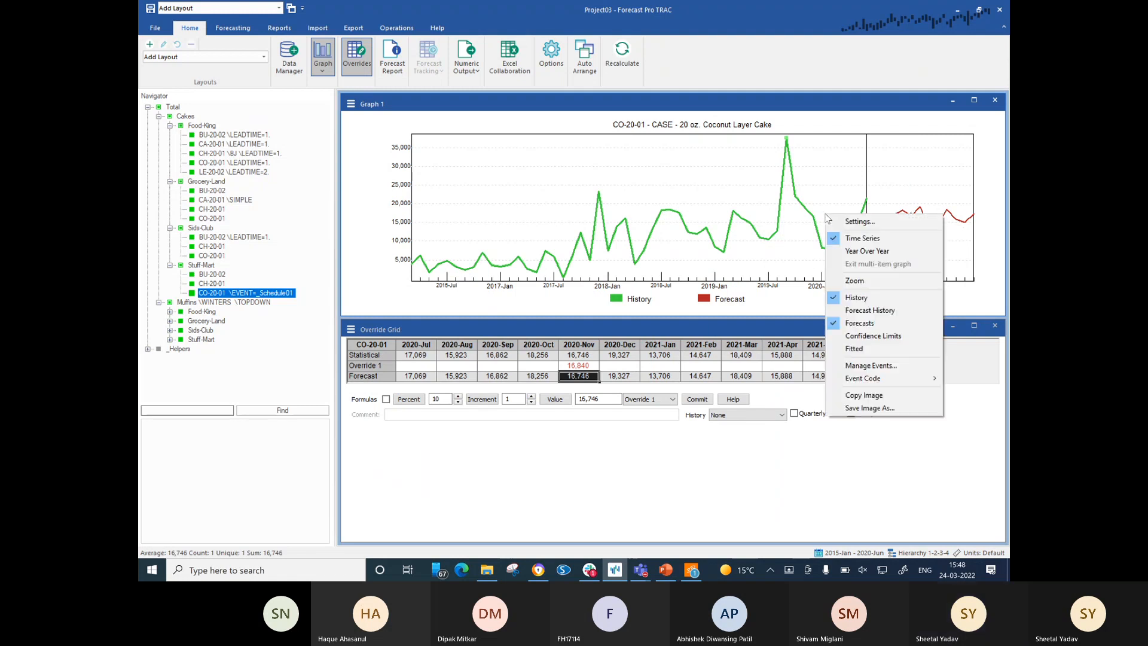
right_click(891, 188)
right_click(892, 187)
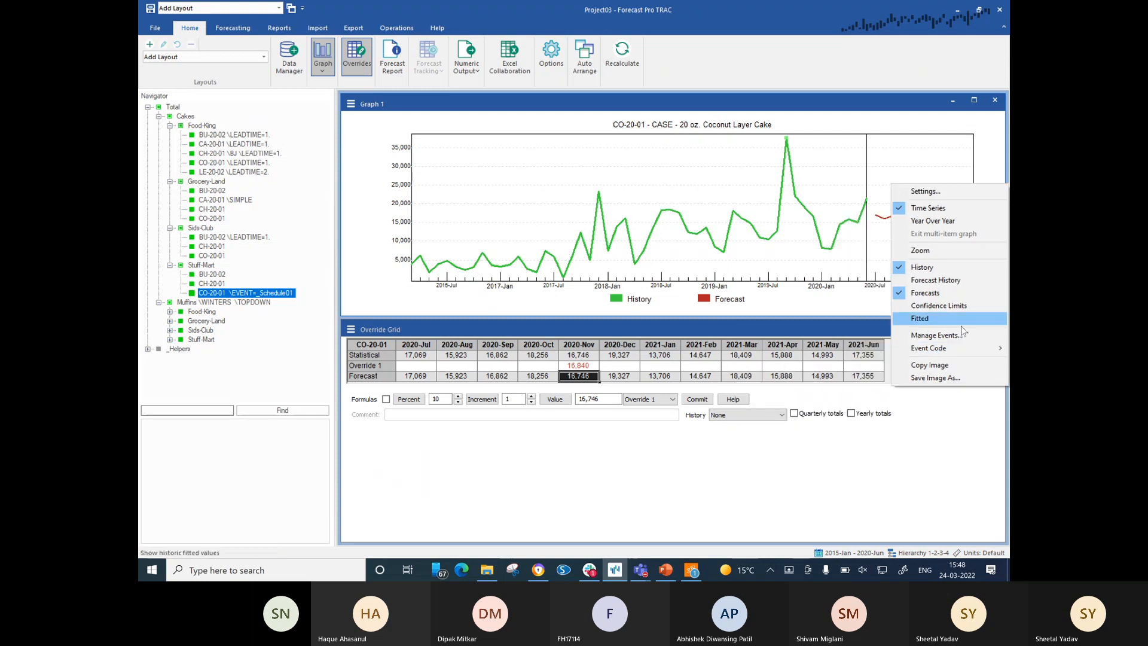
mouse_move(928, 350)
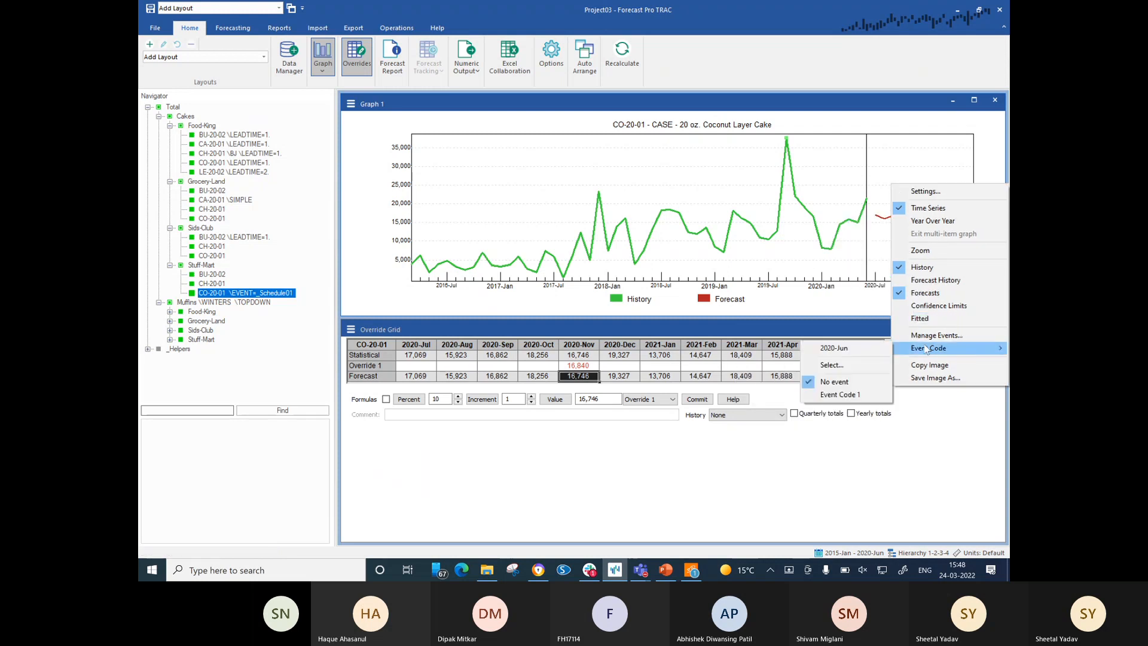
click(854, 395)
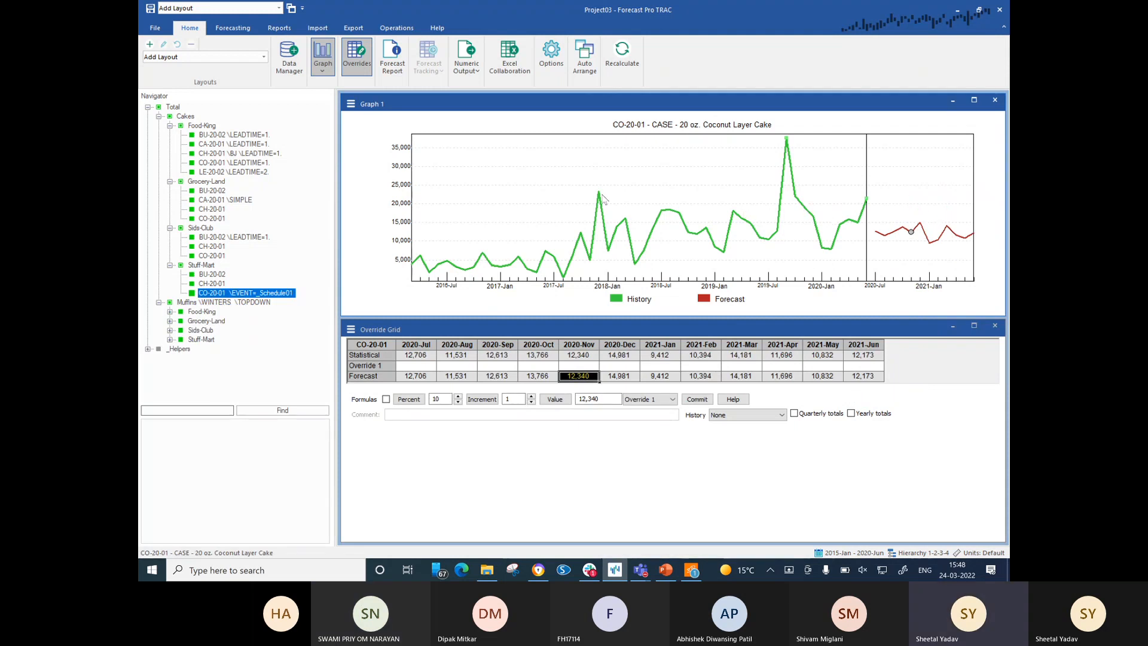
Reset the 2020-Jun period on the CO-20-01 graph to No event.
right_click(865, 226)
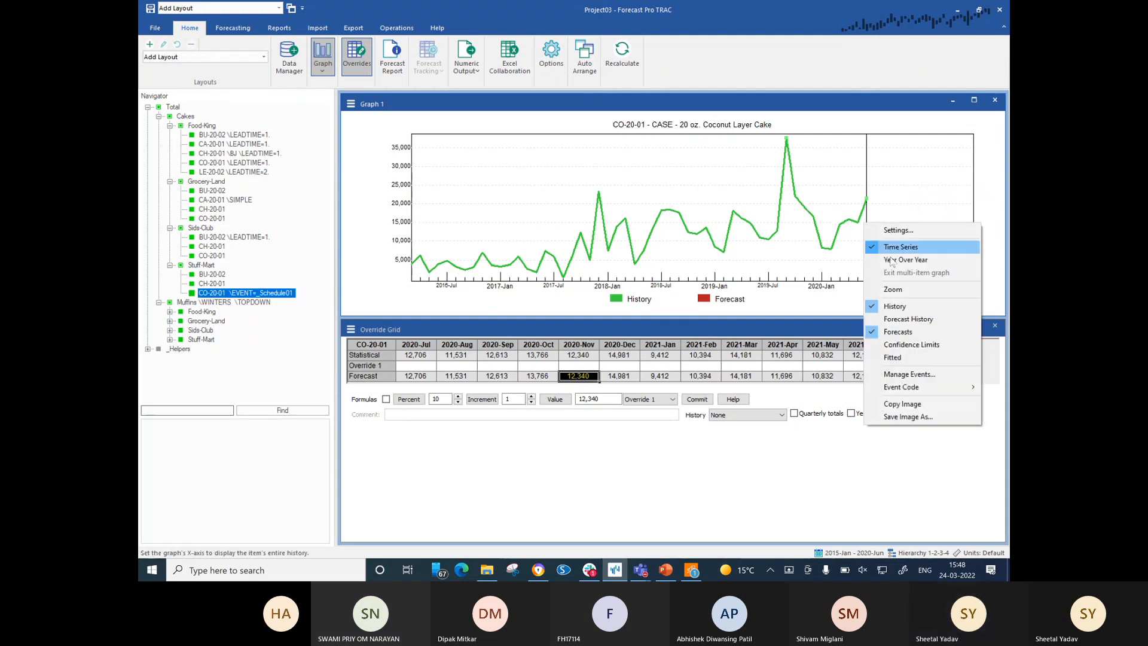
mouse_move(911, 392)
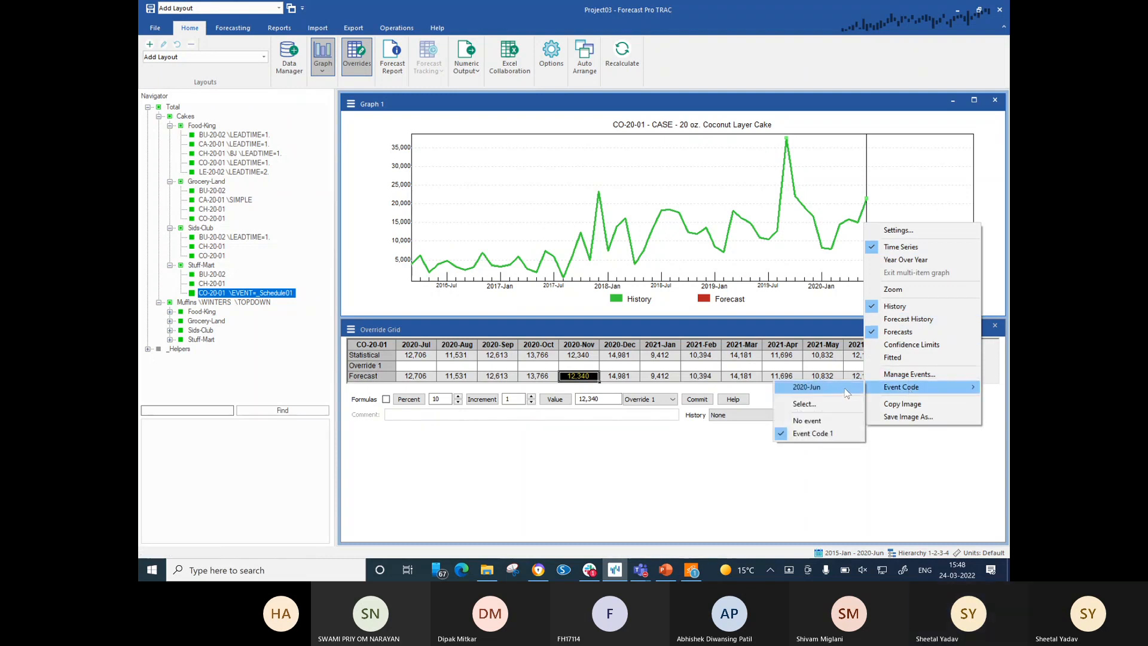
click(817, 421)
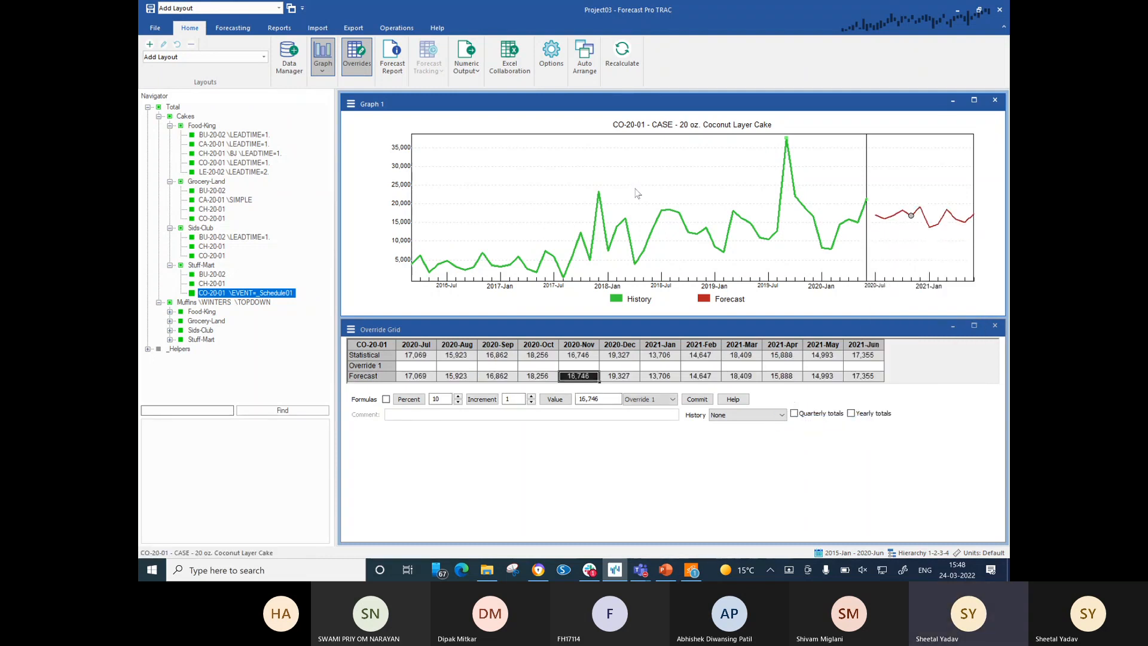
Open the custom component model settings for CO-20-01, declining to commit overrides, and set the schedule to _Schedule01.
click(228, 26)
click(311, 70)
click(319, 83)
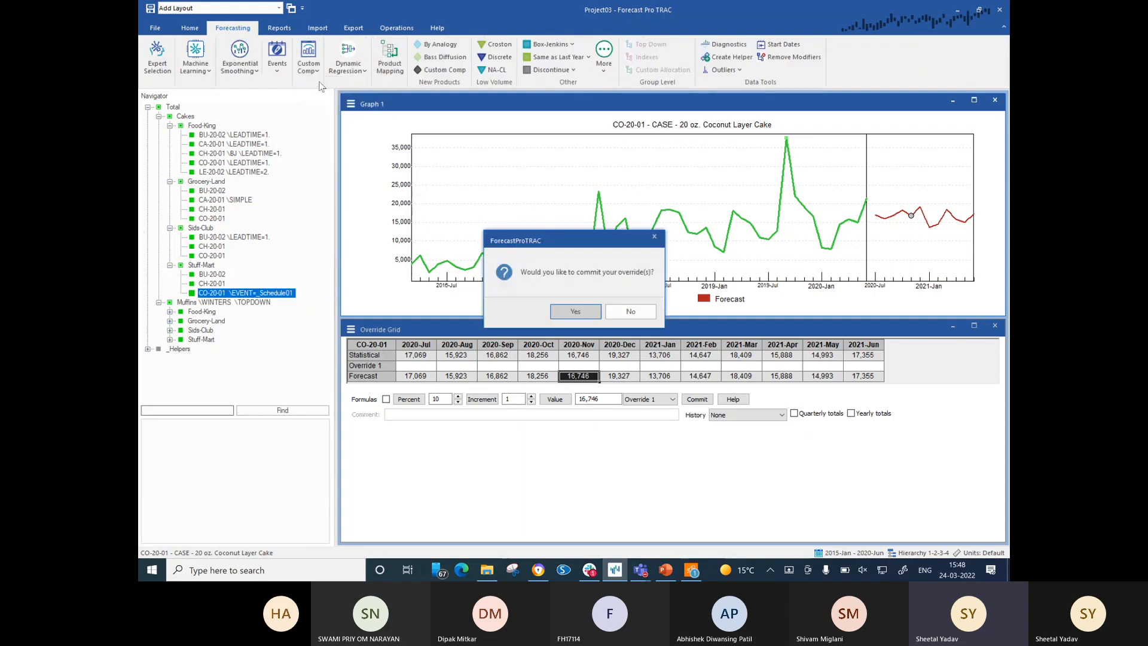
click(629, 309)
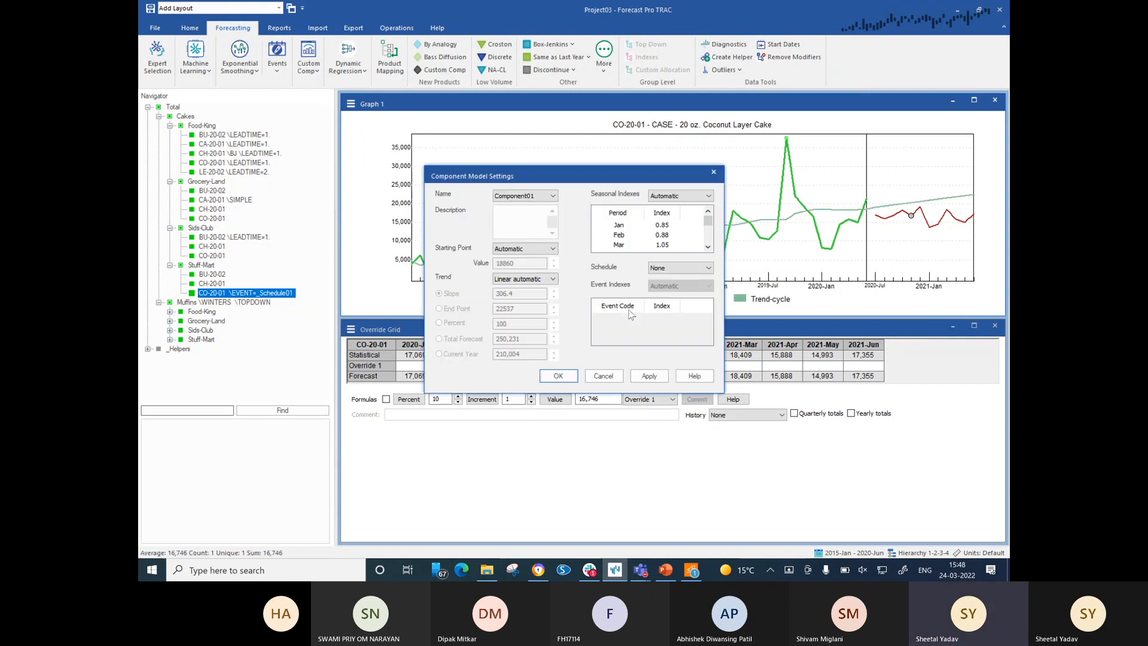
click(702, 271)
click(685, 286)
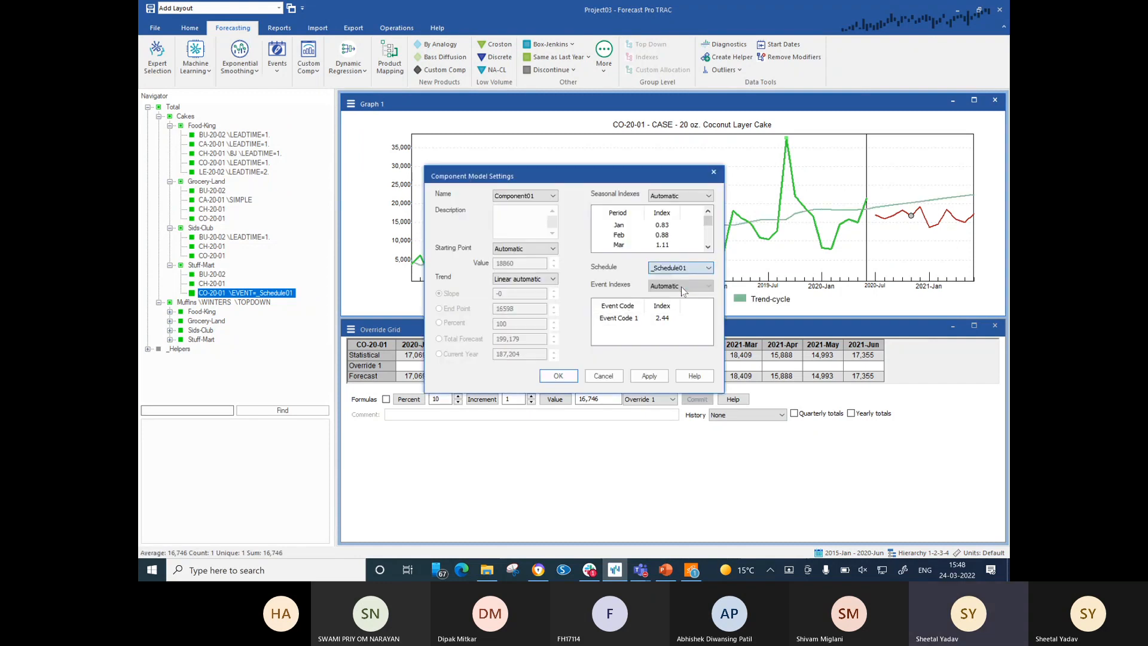
Set the component model's event indexes to Custom Multiplicative with an Event Code 1 index of 1.5, and accept the model.
click(663, 323)
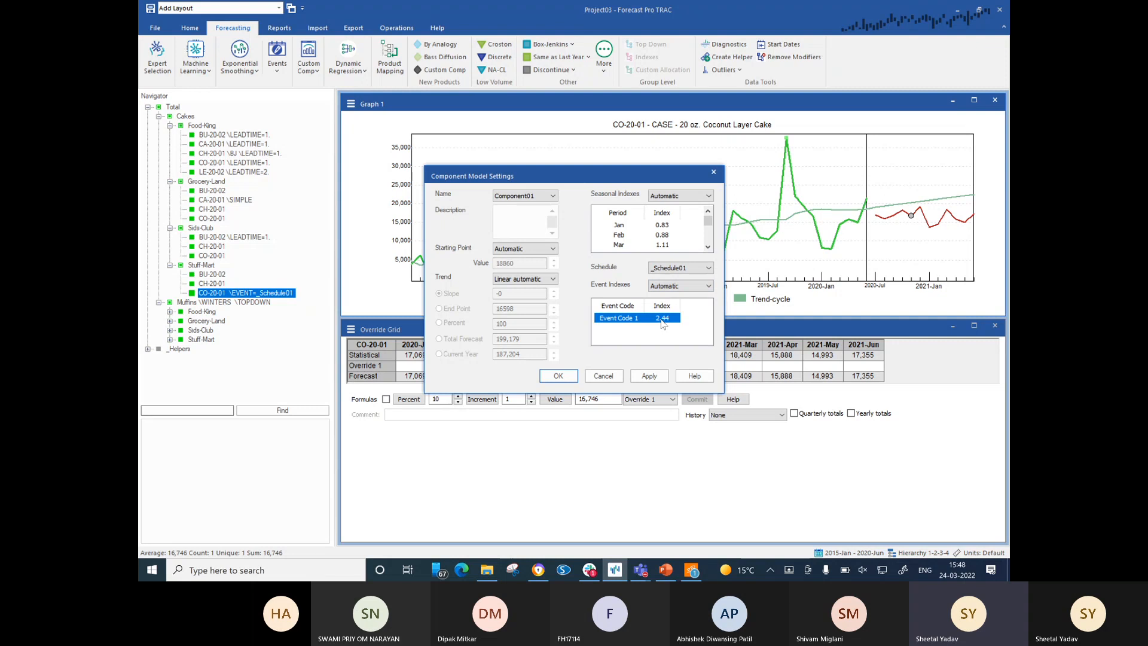
click(698, 287)
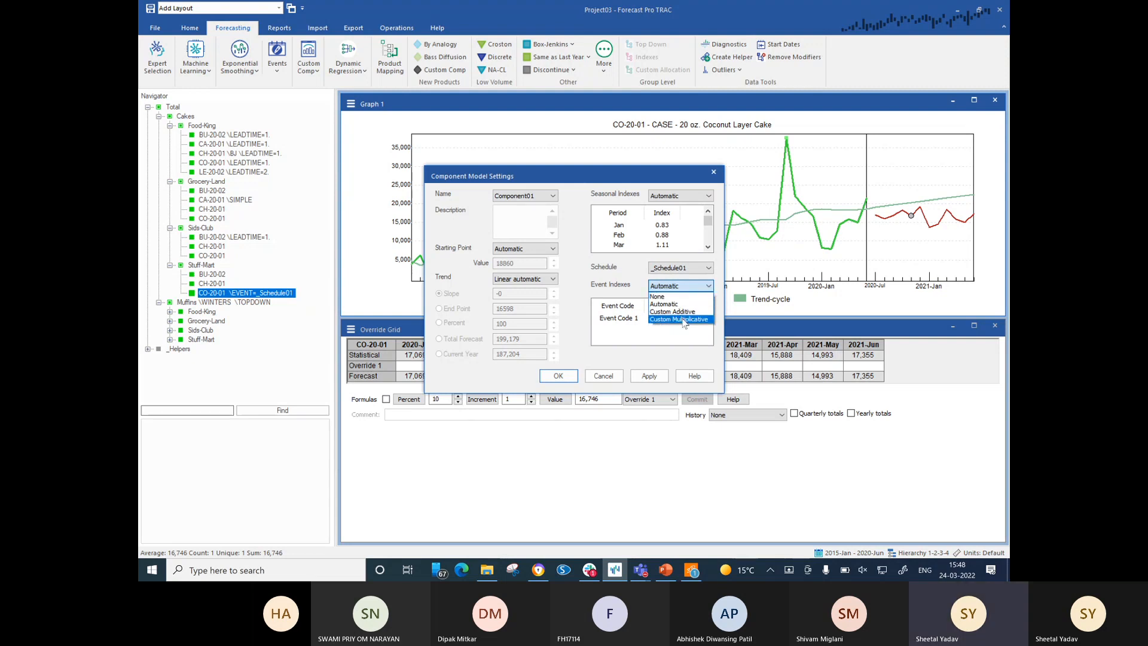
click(683, 320)
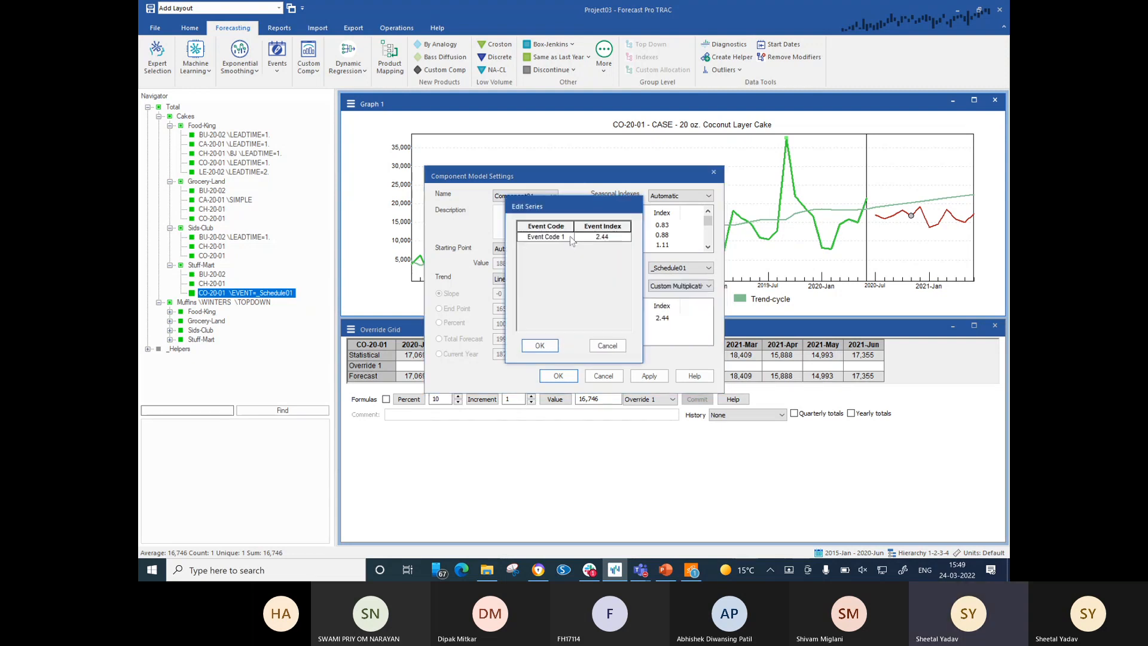
click(598, 237)
drag(626, 238, 551, 240)
text(1.5)
click(541, 345)
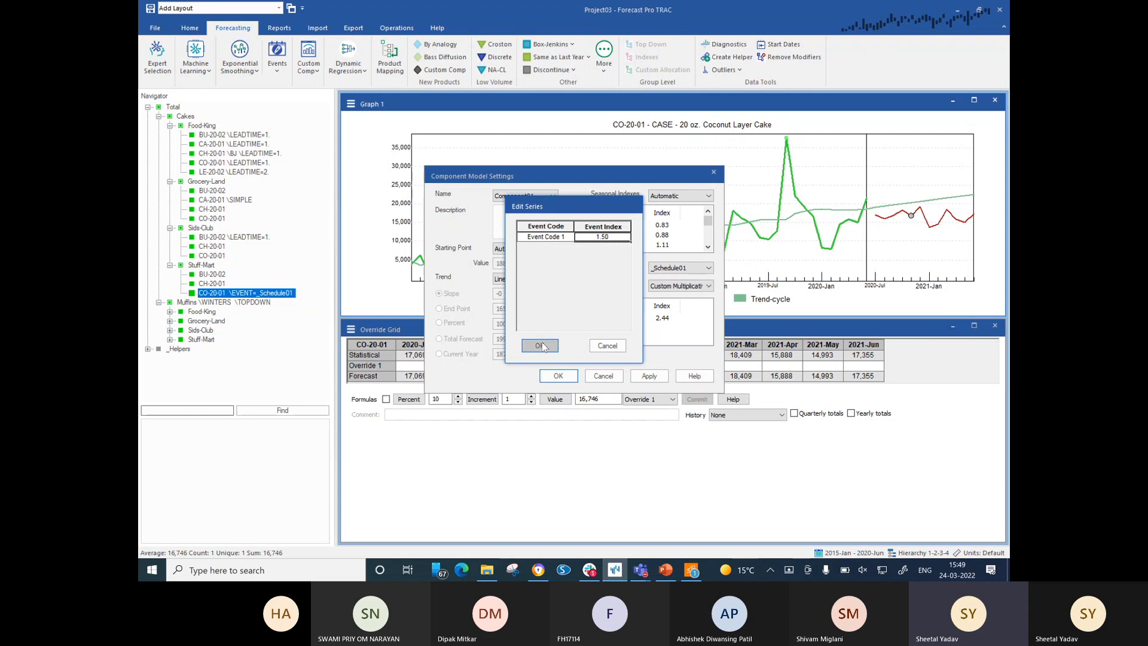
click(550, 378)
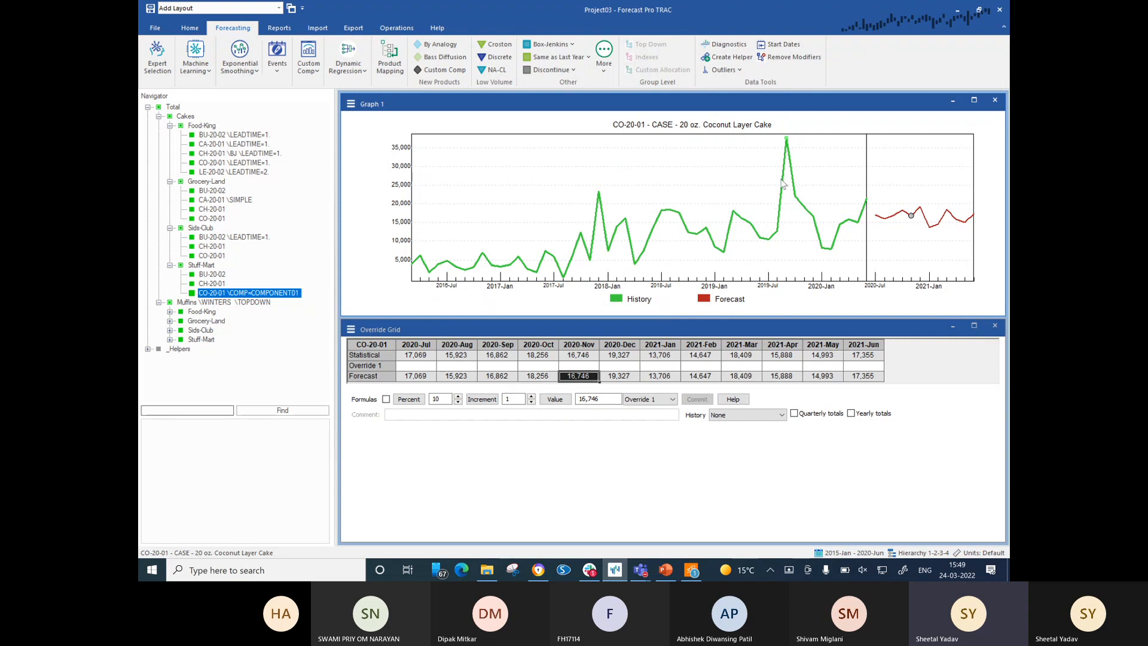
Examine the 2019-Sep event index and the display options on the CO-20-01 graph.
mouse_move(790, 189)
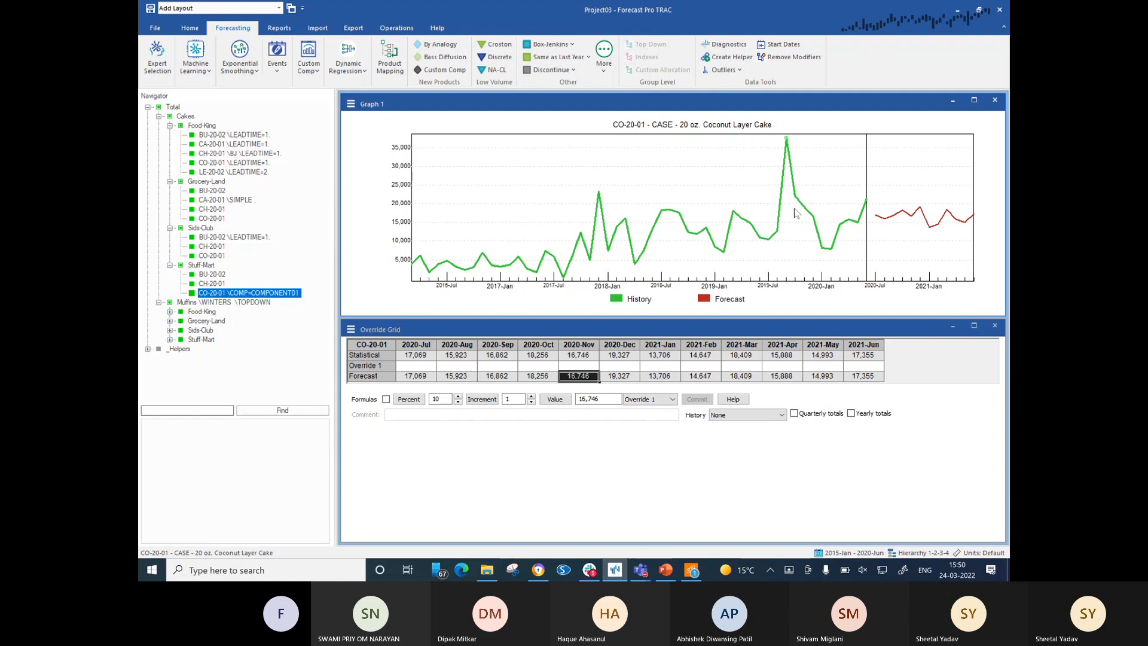
mouse_move(787, 211)
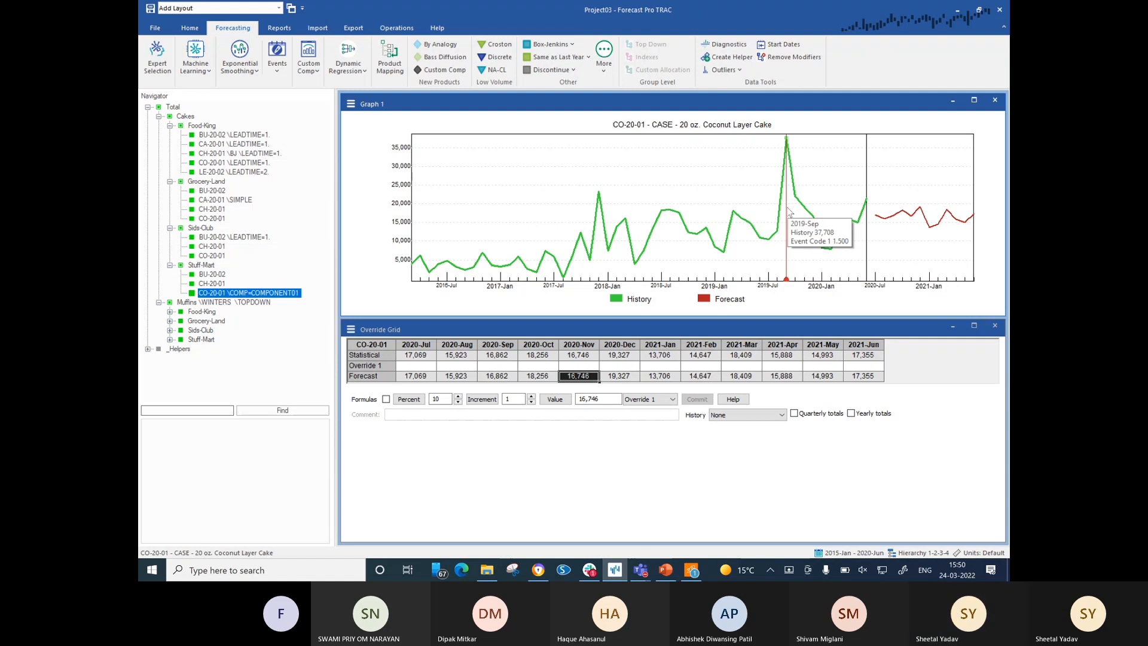
right_click(917, 205)
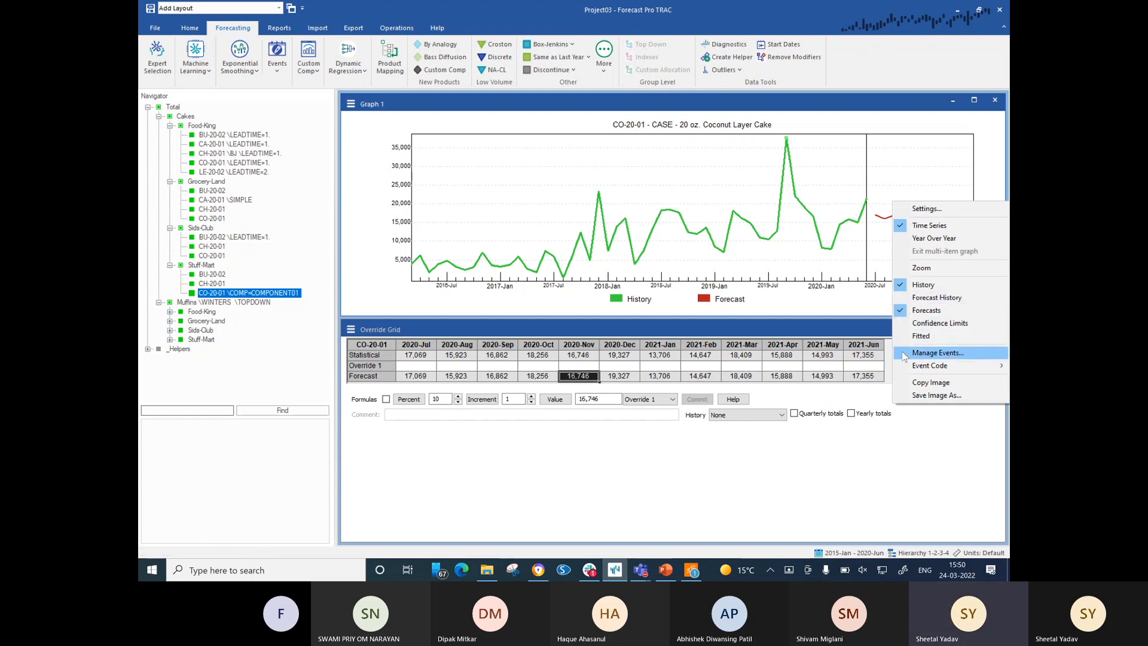
right_click(645, 199)
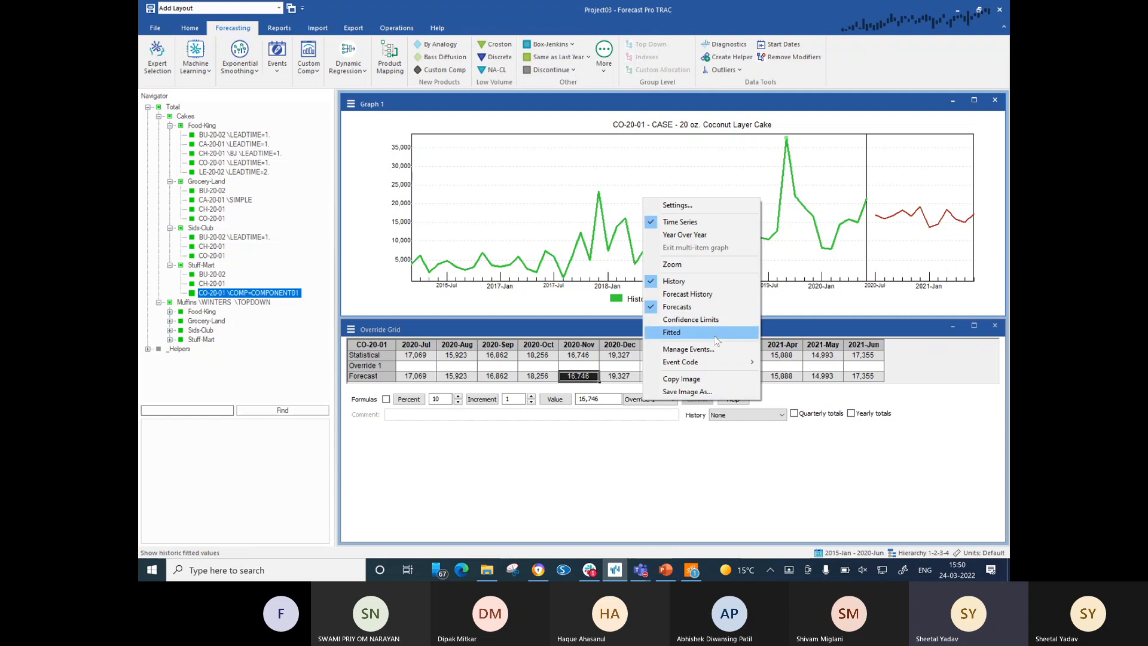
right_click(488, 224)
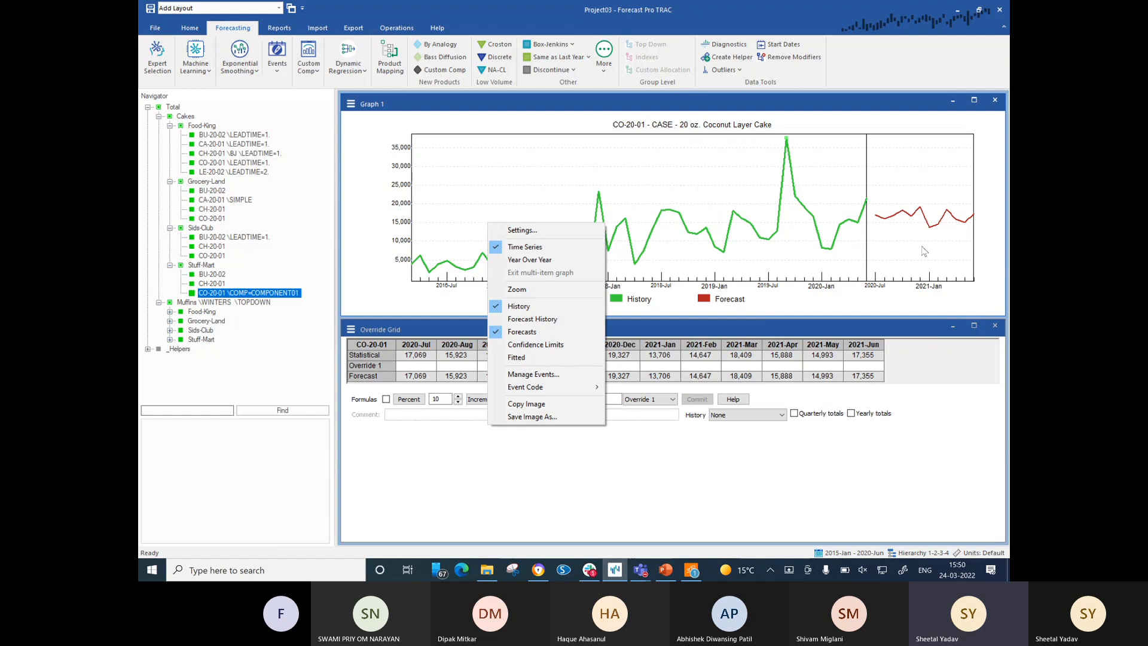
Override the 2020-Oct forecast for CO-20-01 with 18,242 from the graph and commit the override.
click(904, 211)
click(904, 211)
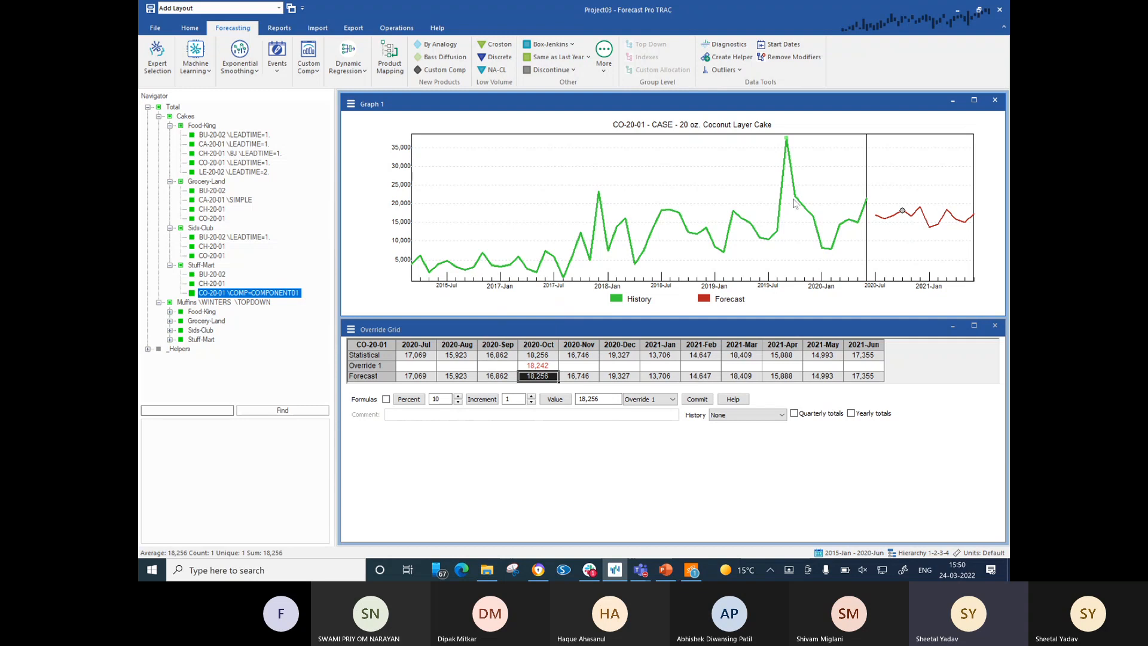
mouse_move(793, 195)
click(550, 366)
click(698, 399)
Switch to File Explorer and browse Google Drive to My Drive > Demo Data > FP Demo.
click(487, 571)
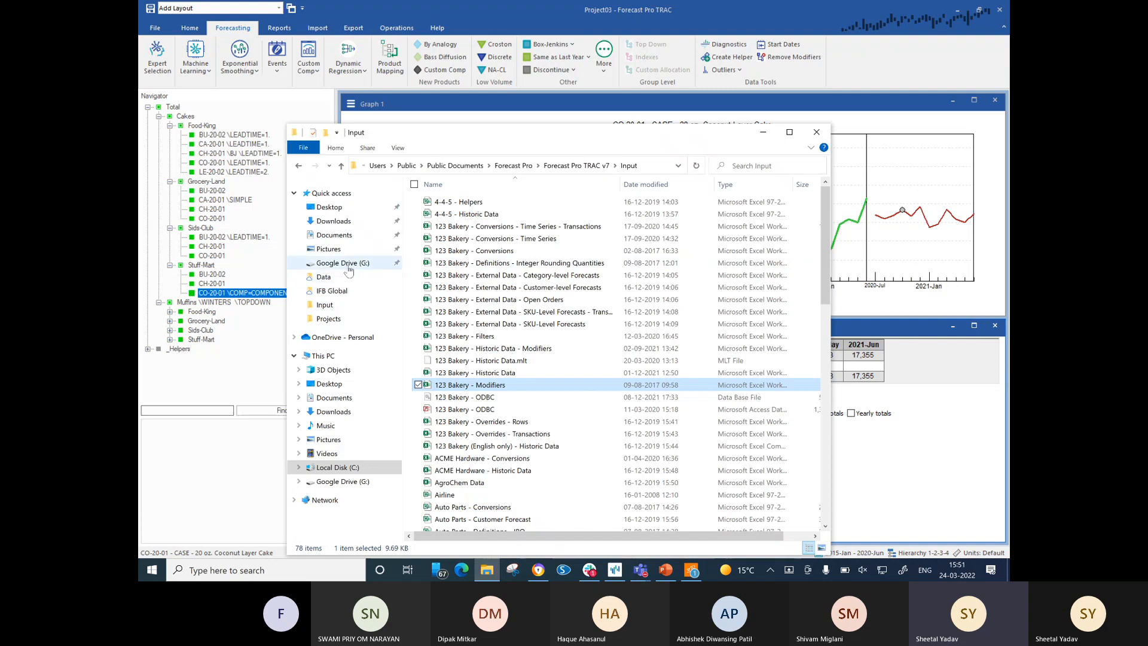
click(348, 266)
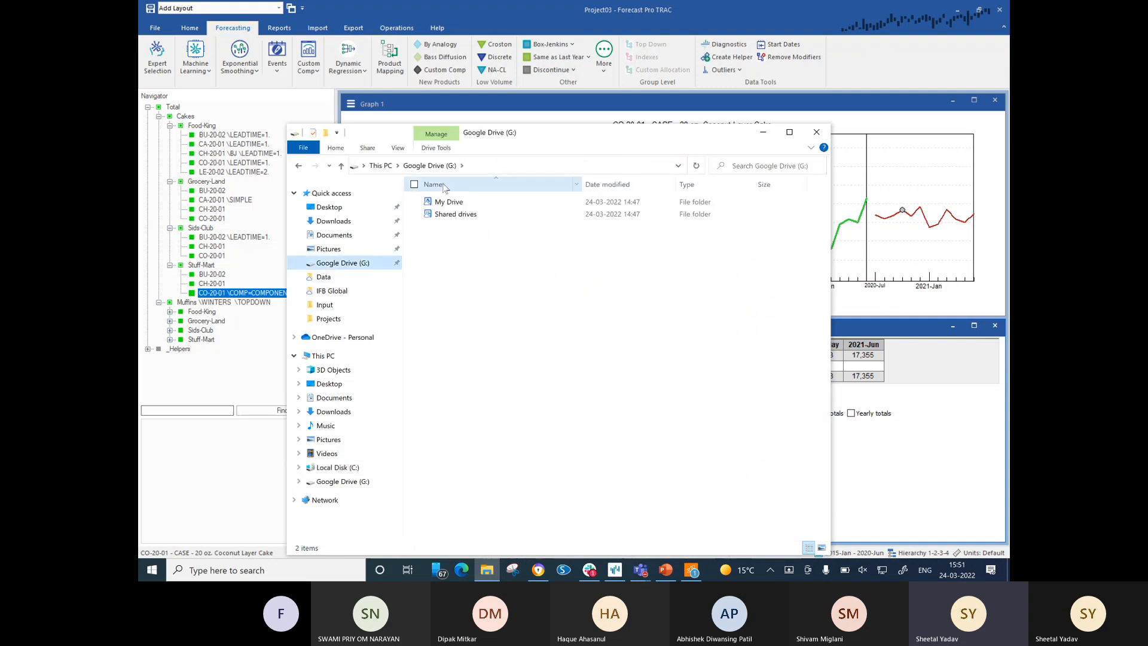
double_click(450, 202)
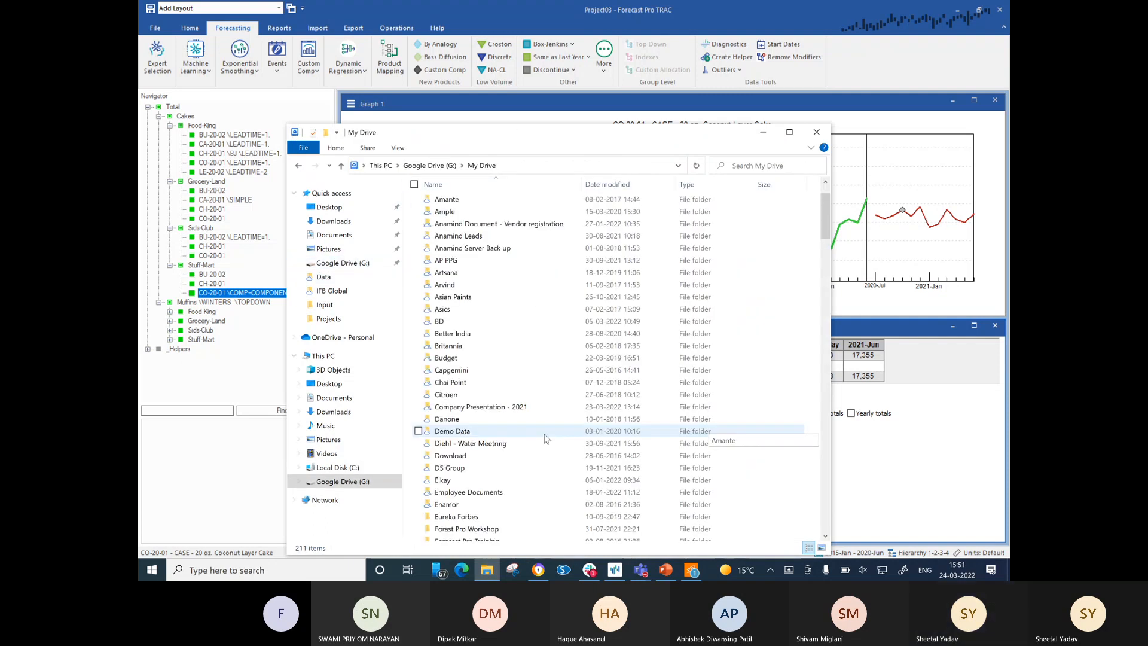
scroll(546, 438, down, 6)
double_click(481, 215)
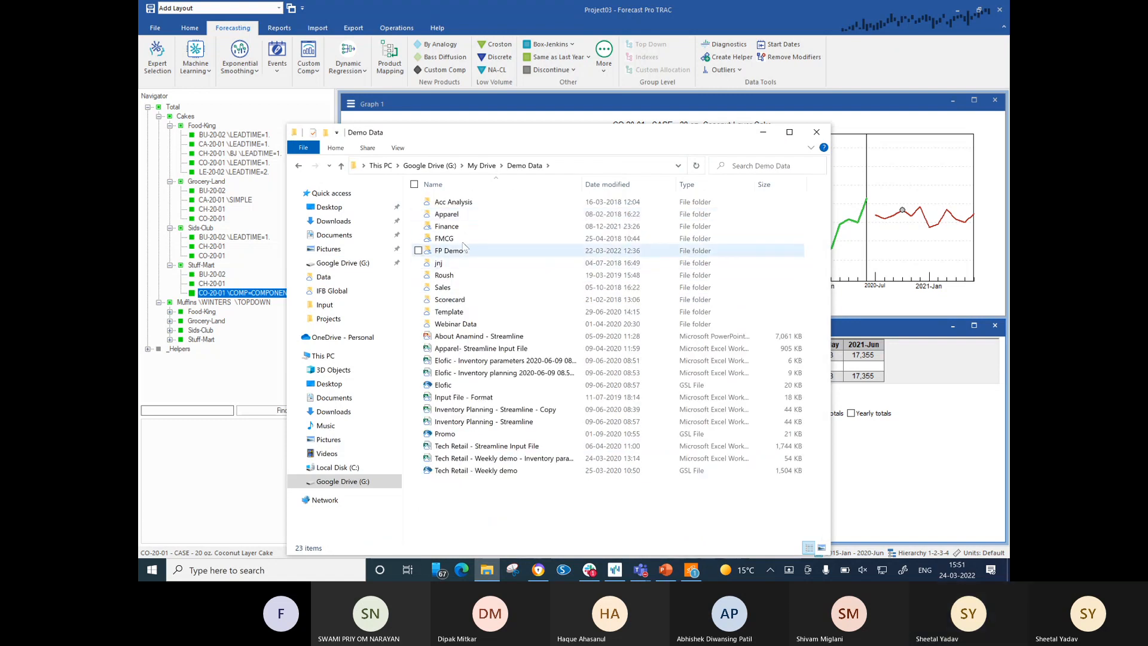
double_click(466, 252)
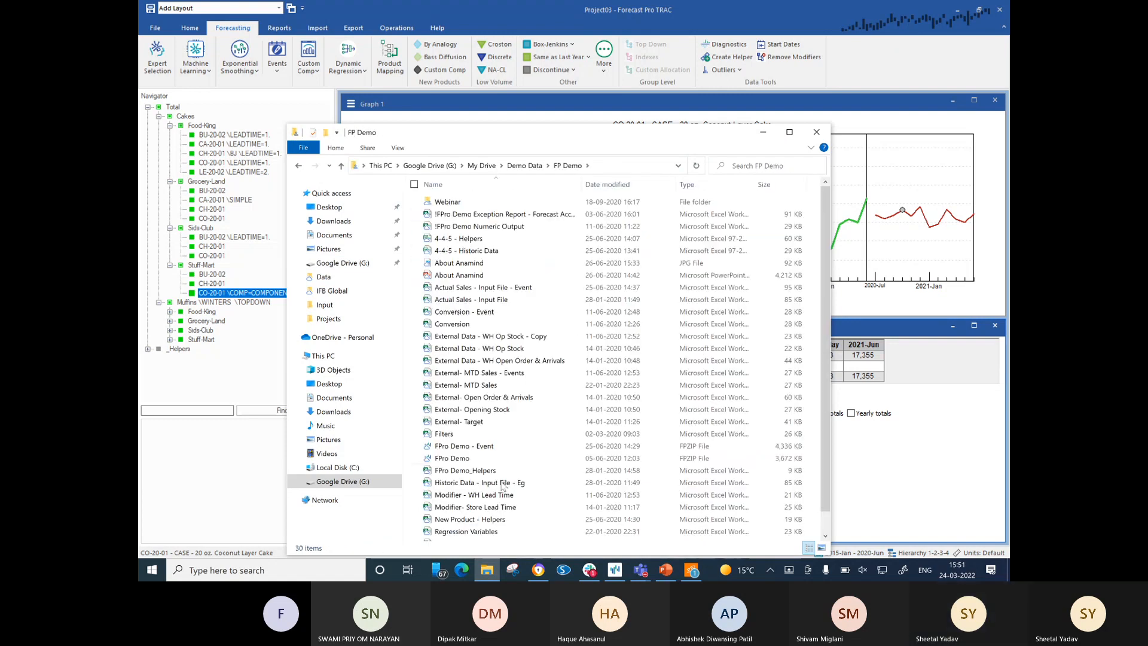
scroll(501, 486, down, 1)
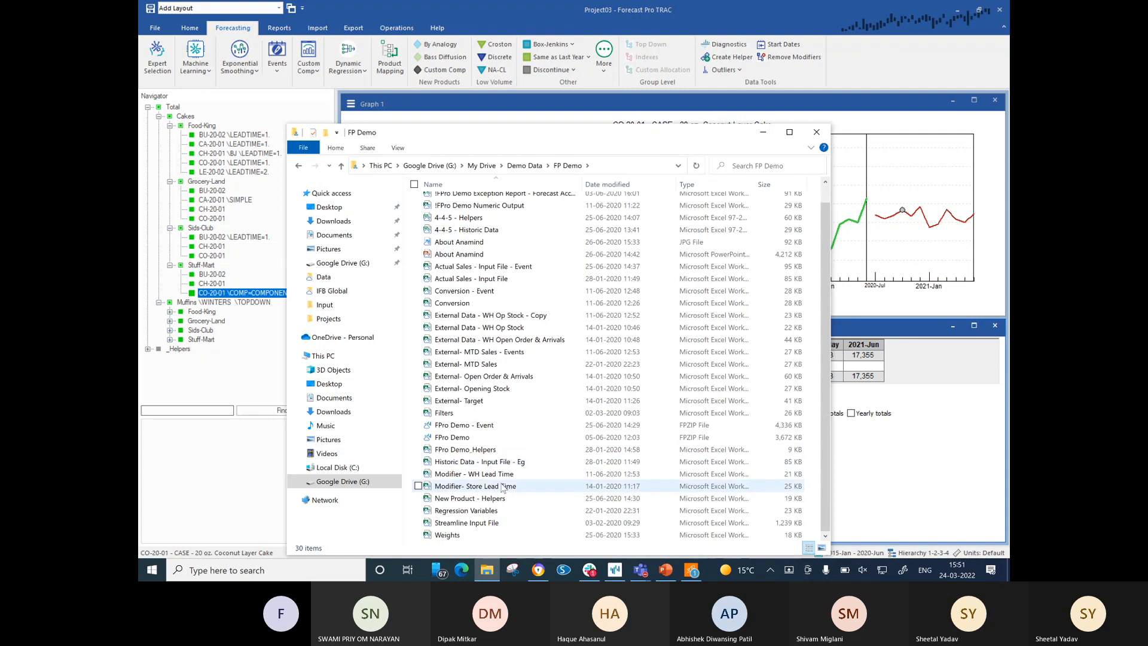
Open the FPro Demo - Event project archive, answer its loading prompts and dismiss the data errors.
double_click(501, 428)
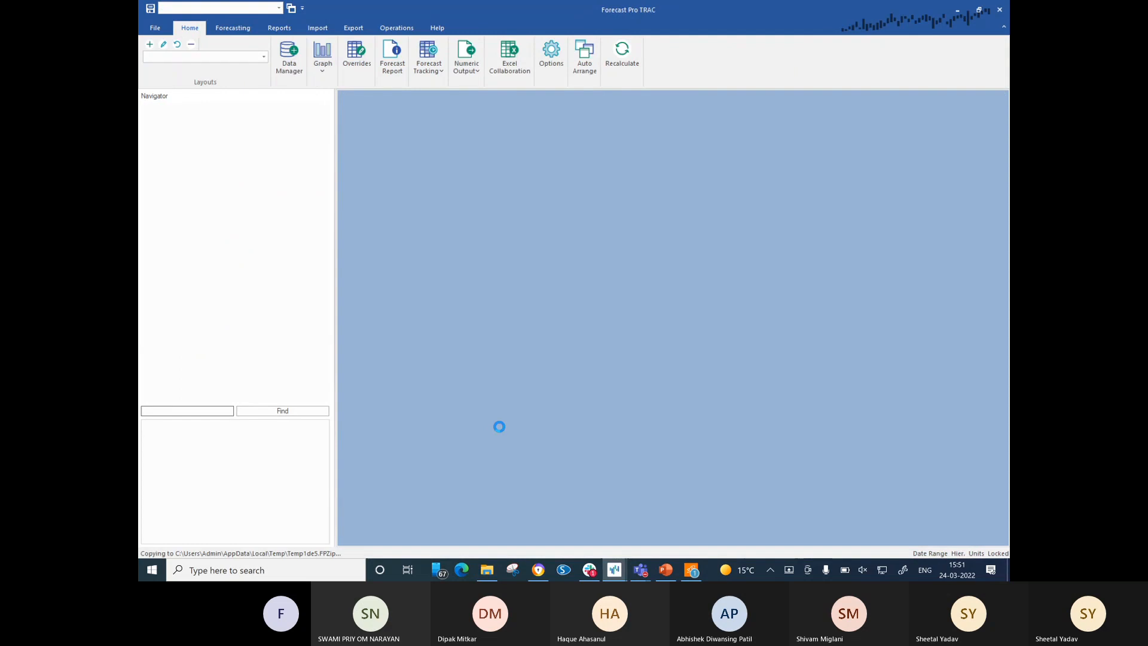
click(502, 294)
click(596, 338)
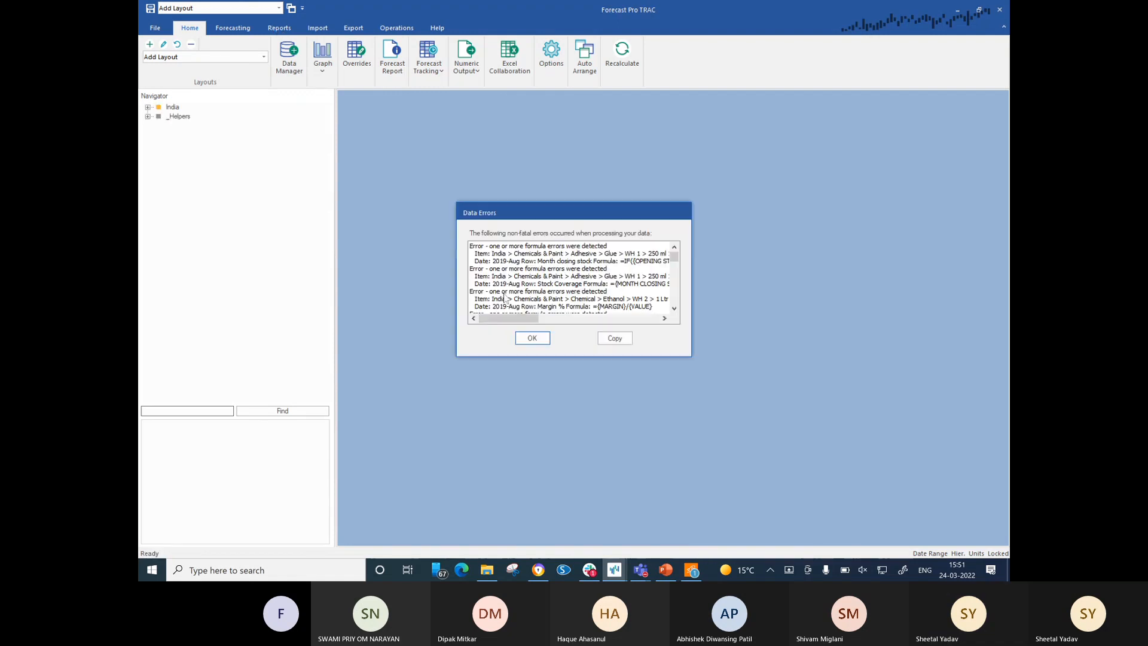
click(529, 339)
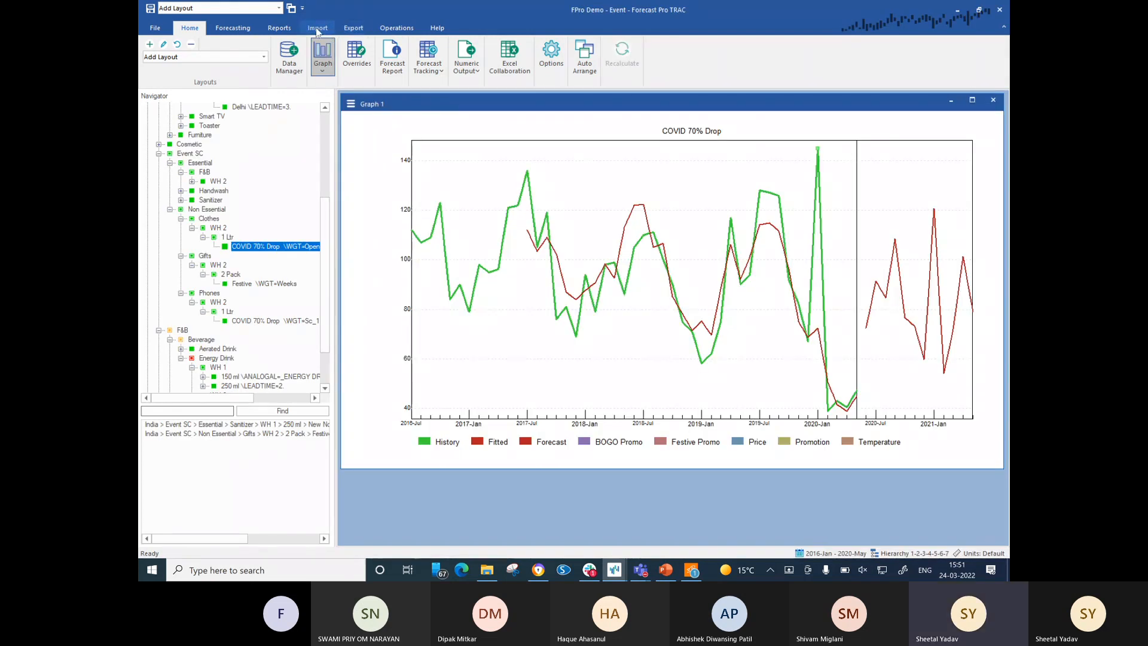
Display the Item Report with column filters turned on and enlarge it over the graph.
click(287, 30)
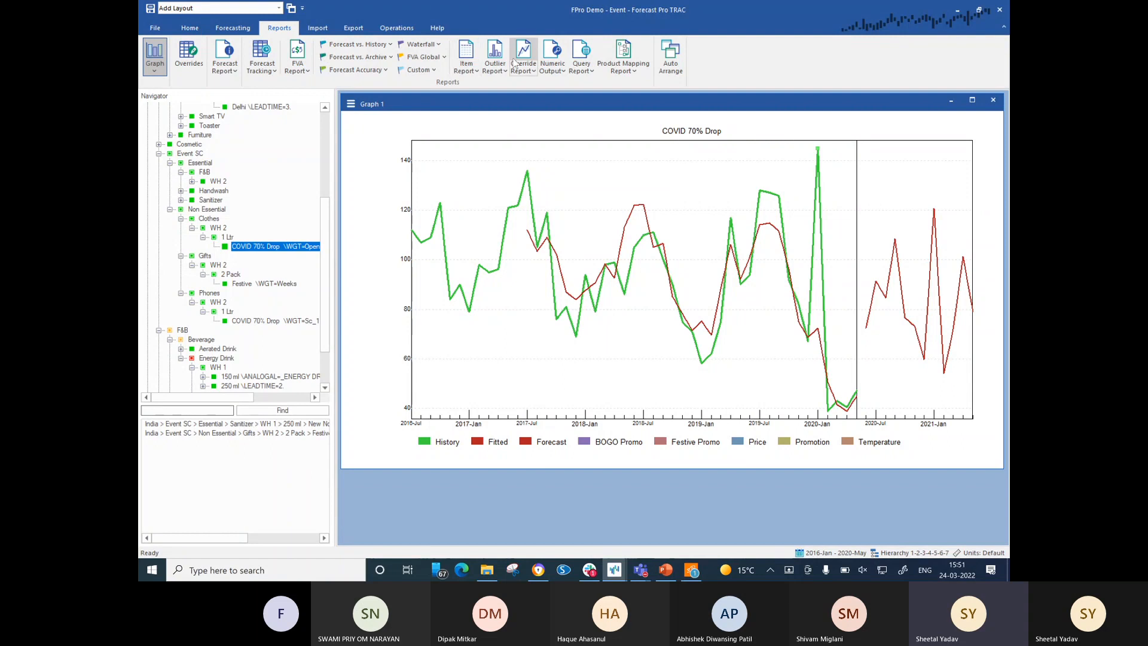
click(465, 53)
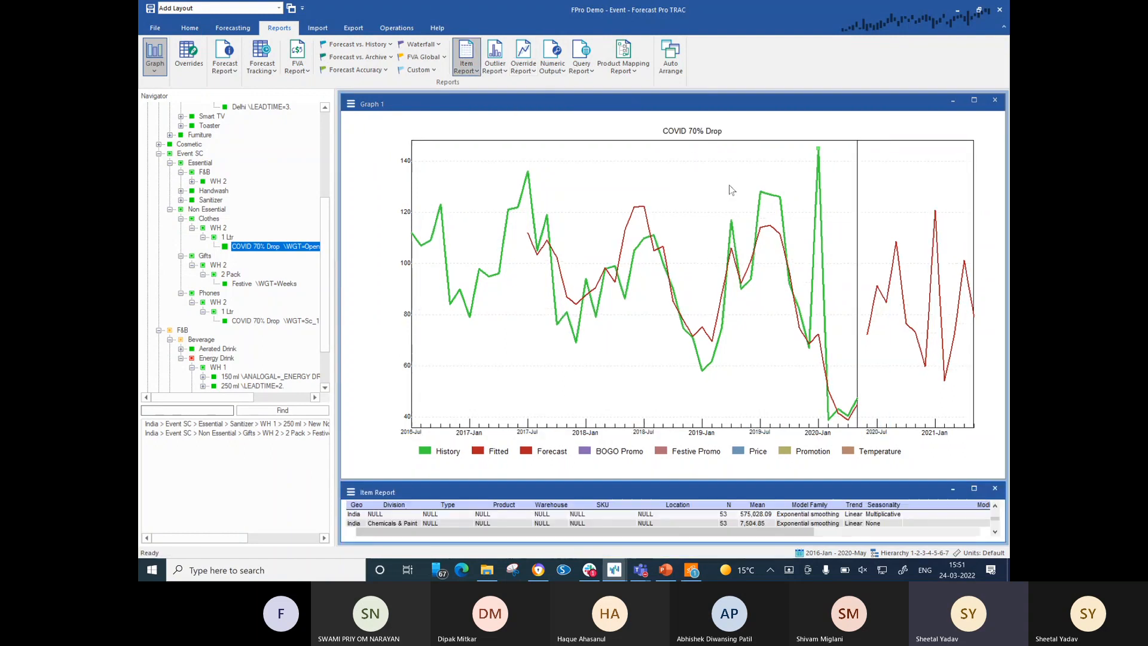
right_click(837, 525)
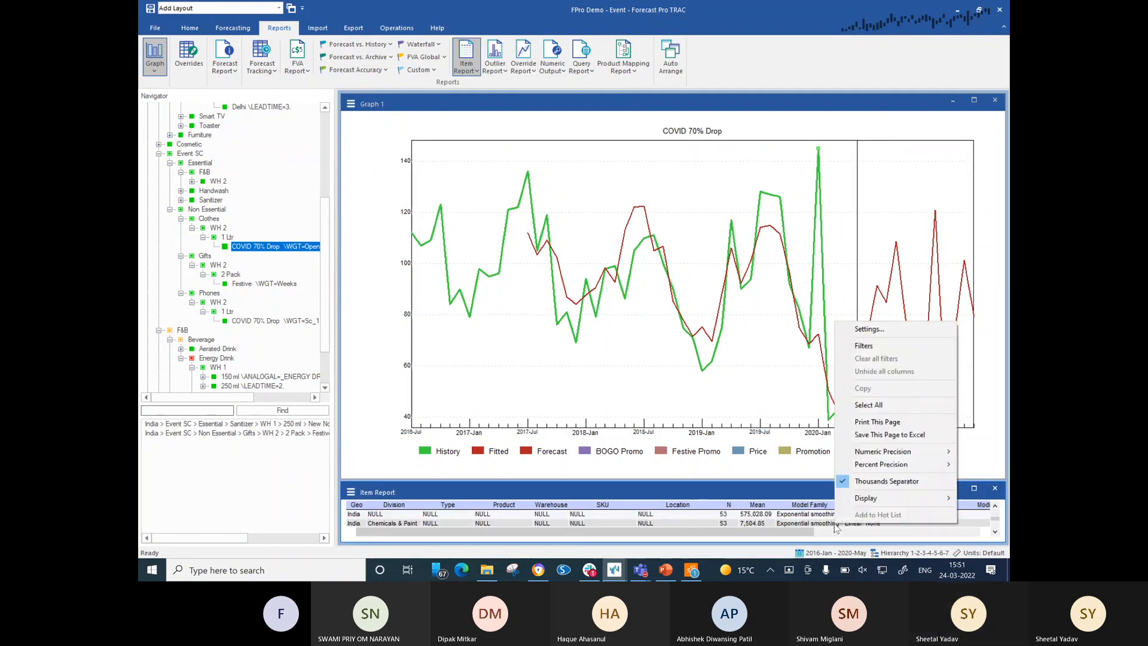
click(862, 346)
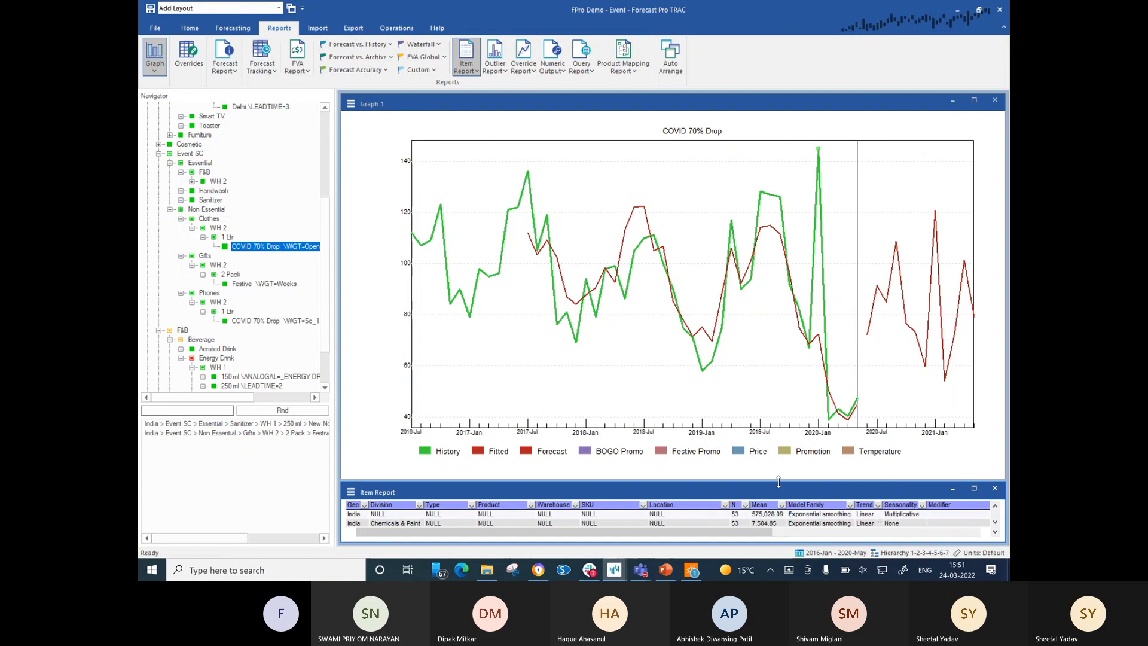
drag(773, 454, 773, 255)
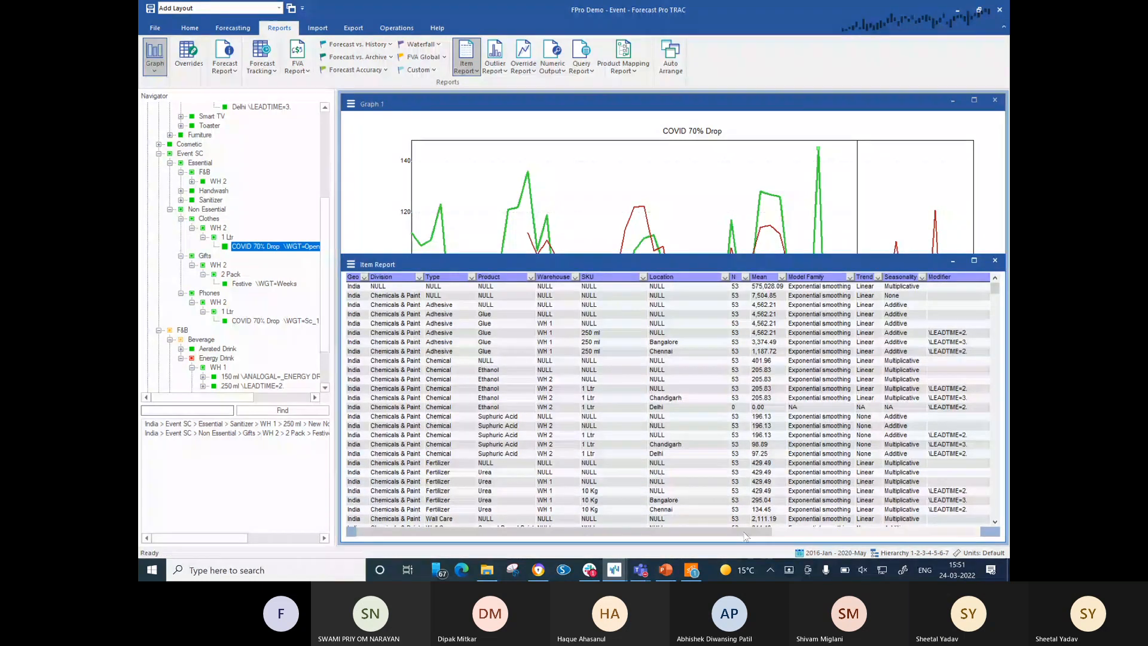
Filter the Item Report's Event column to _Schedule01 without blanks, and select the Wound Closure SKU 150 Chennai item.
drag(757, 534, 859, 515)
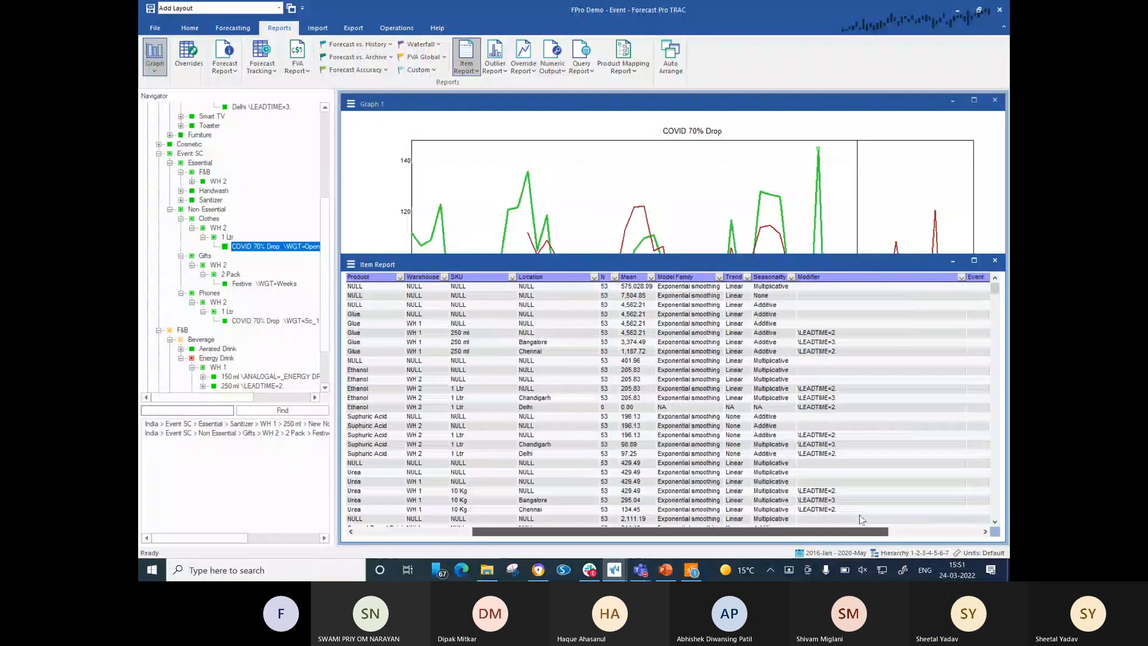
click(961, 277)
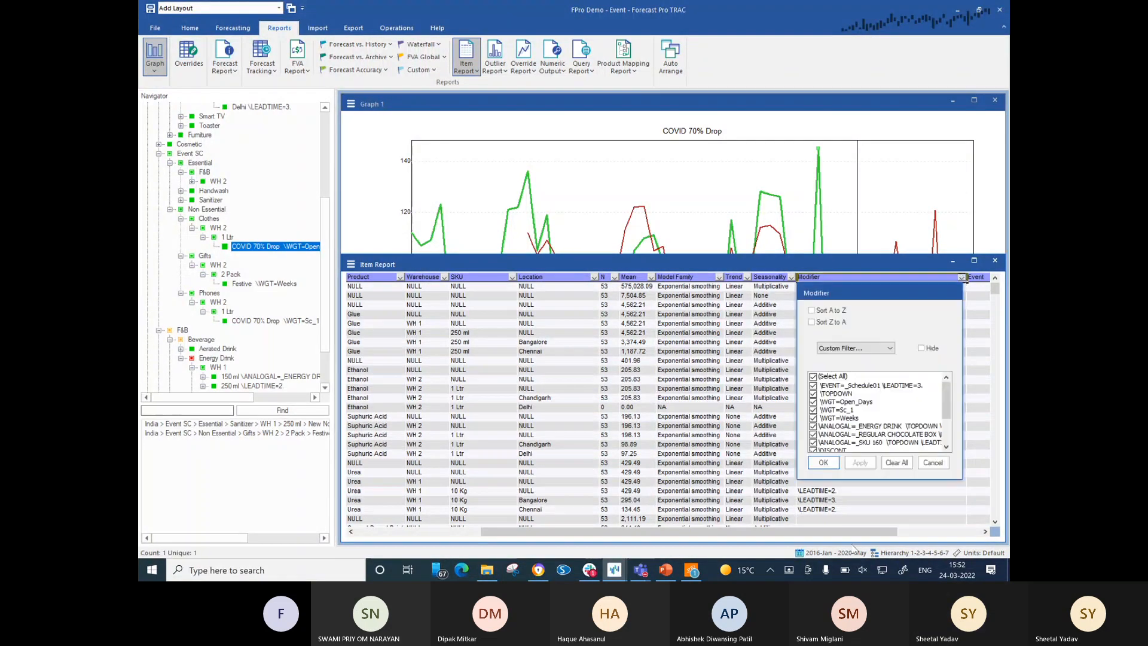
click(933, 462)
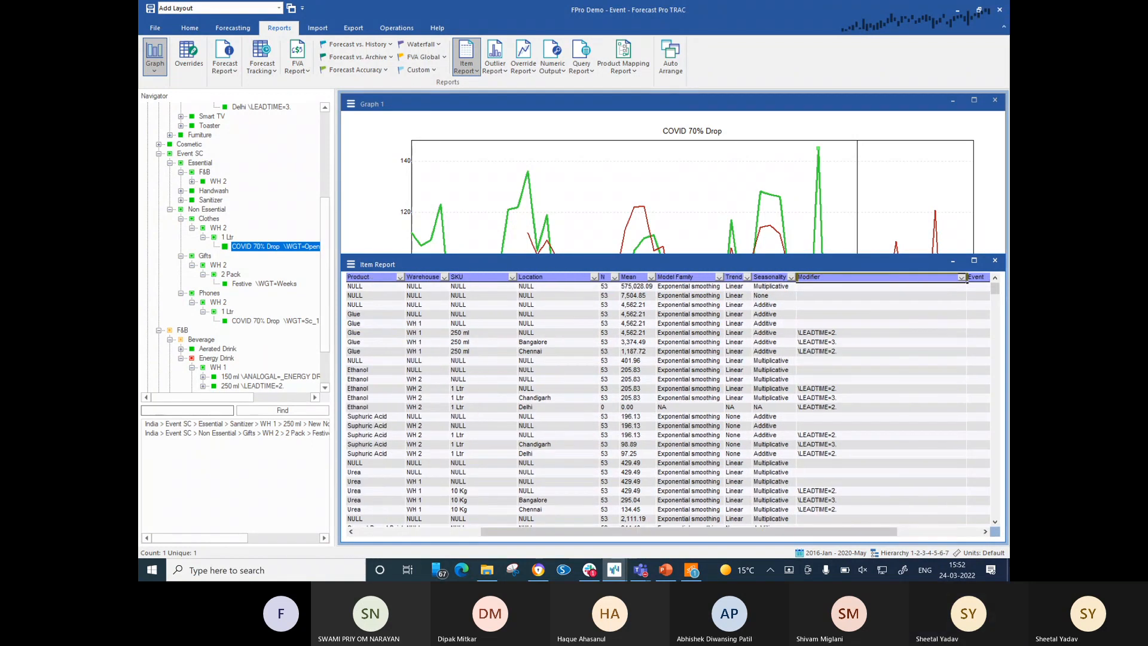
click(957, 532)
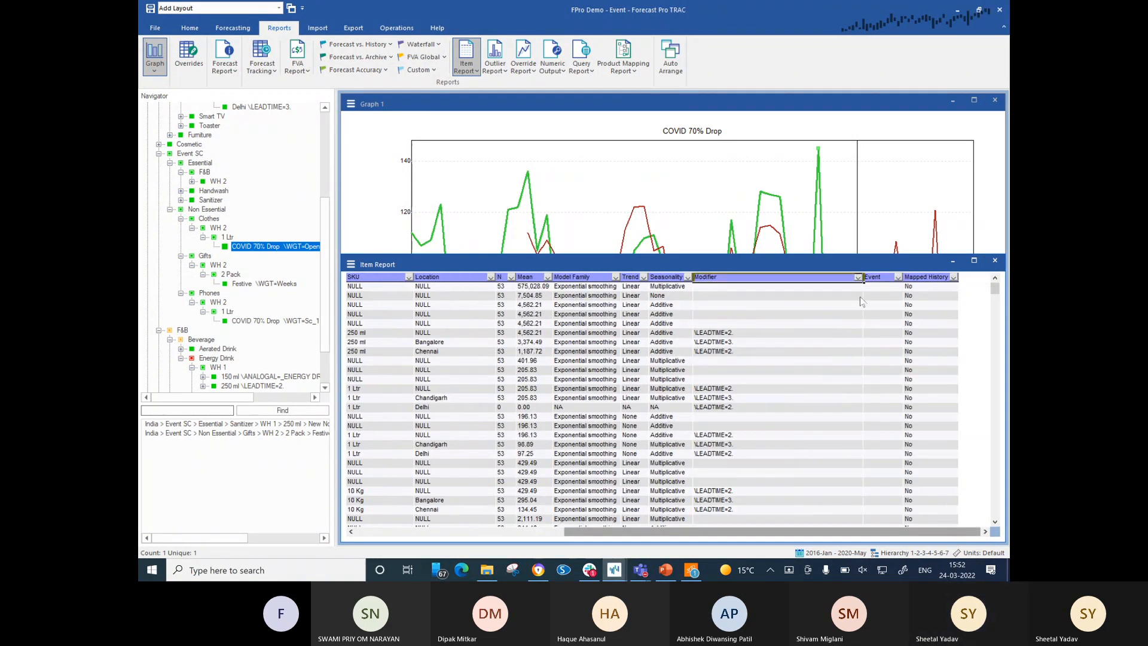
click(898, 277)
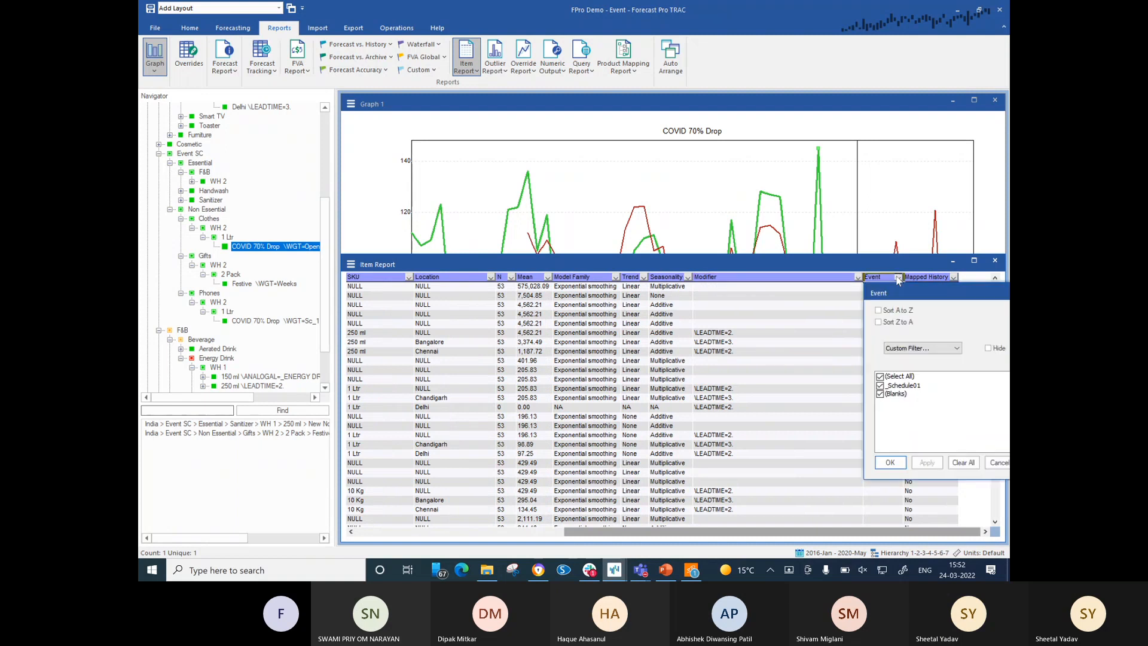
click(882, 394)
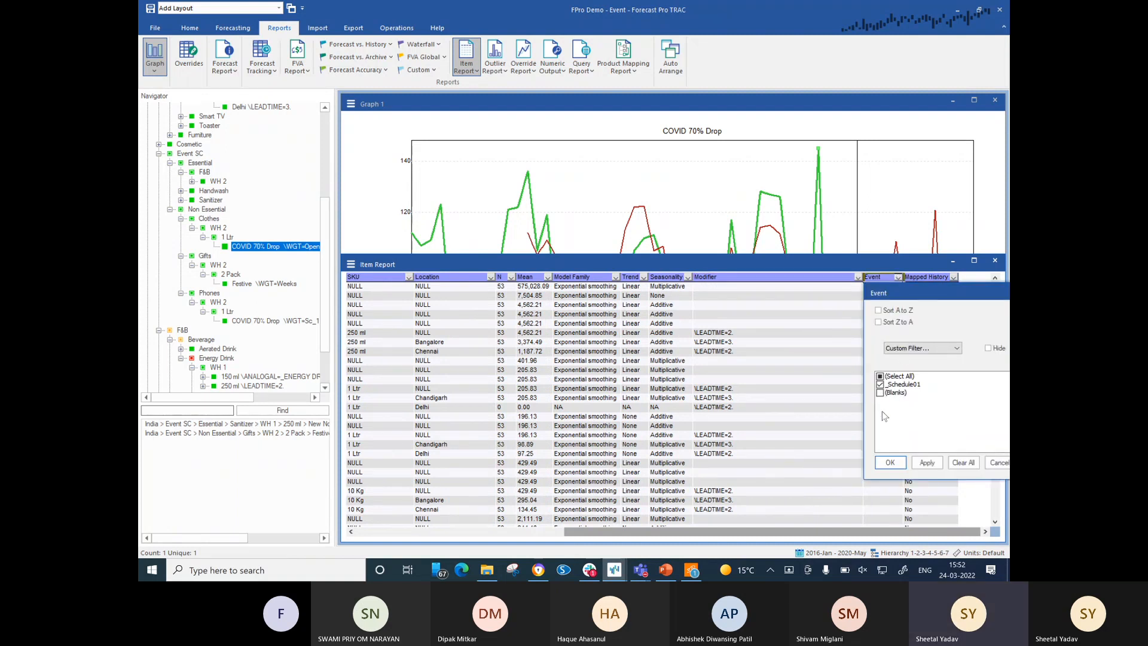
click(891, 464)
click(837, 288)
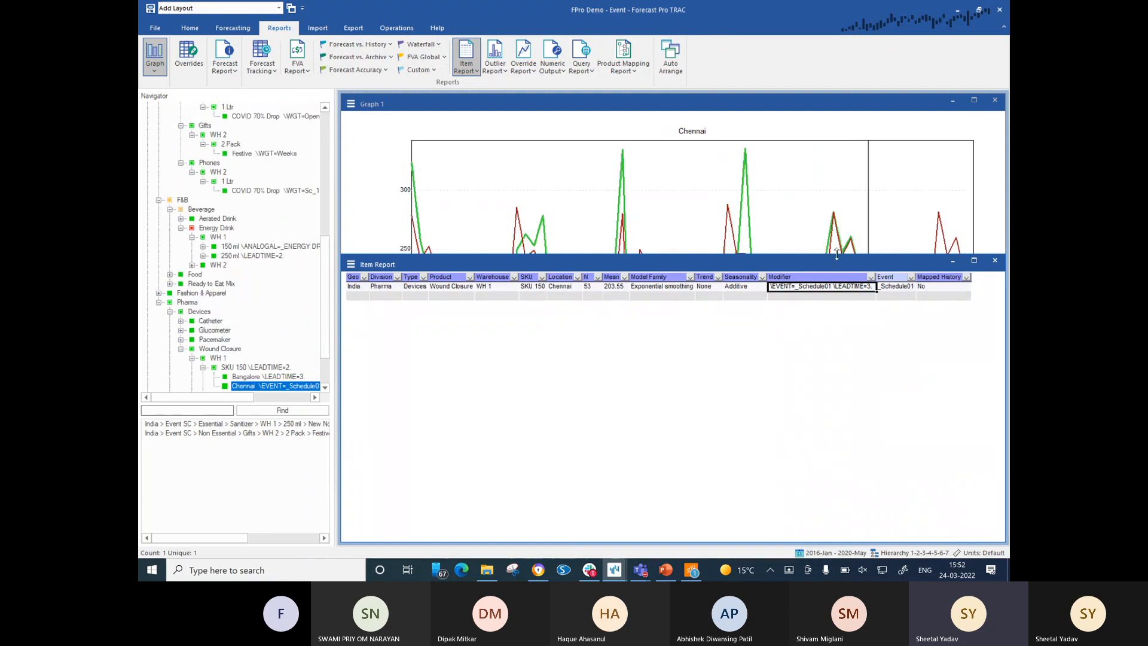
Close the Item Report and open the Event Manager from the Chennai graph to view its _Schedule01 events.
click(996, 261)
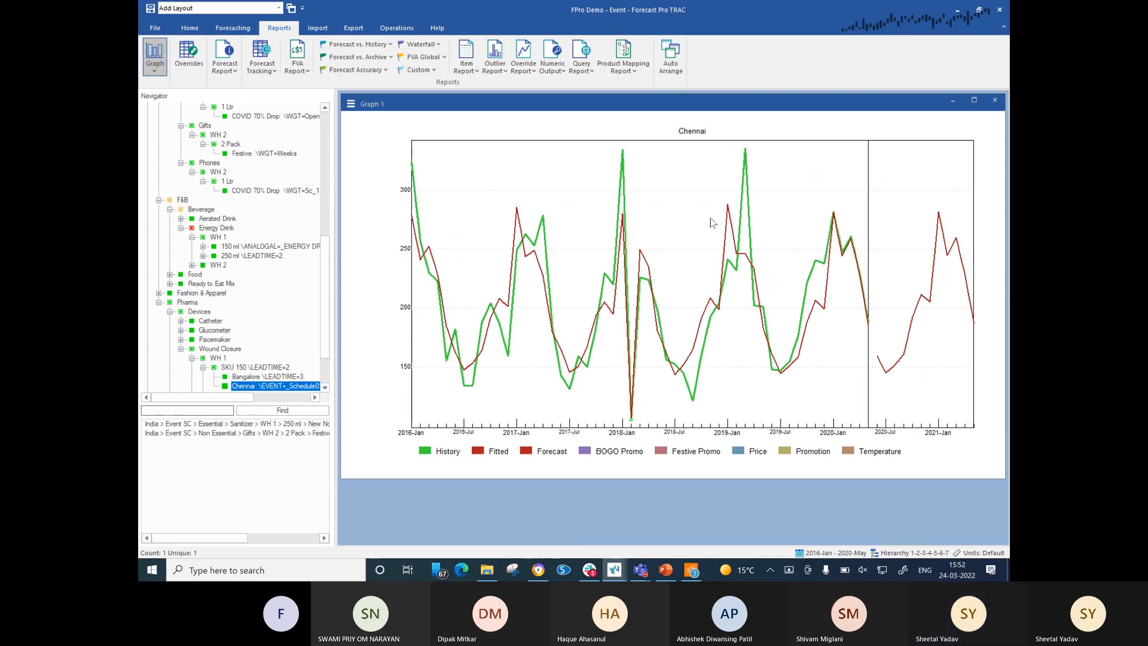
right_click(711, 219)
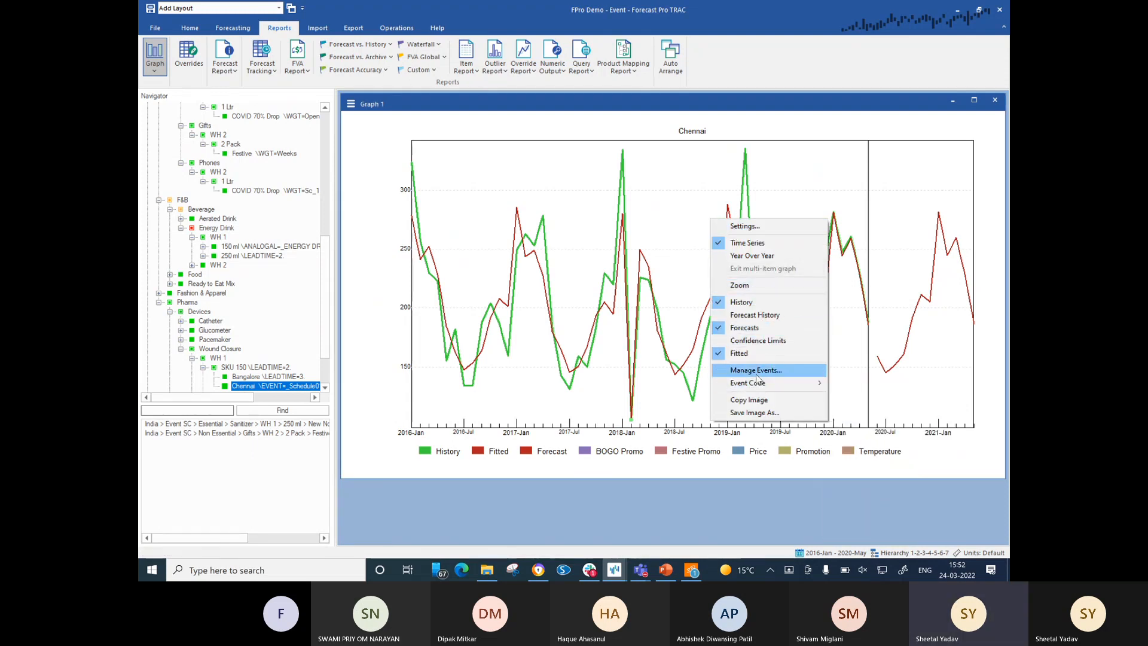
click(755, 371)
click(913, 349)
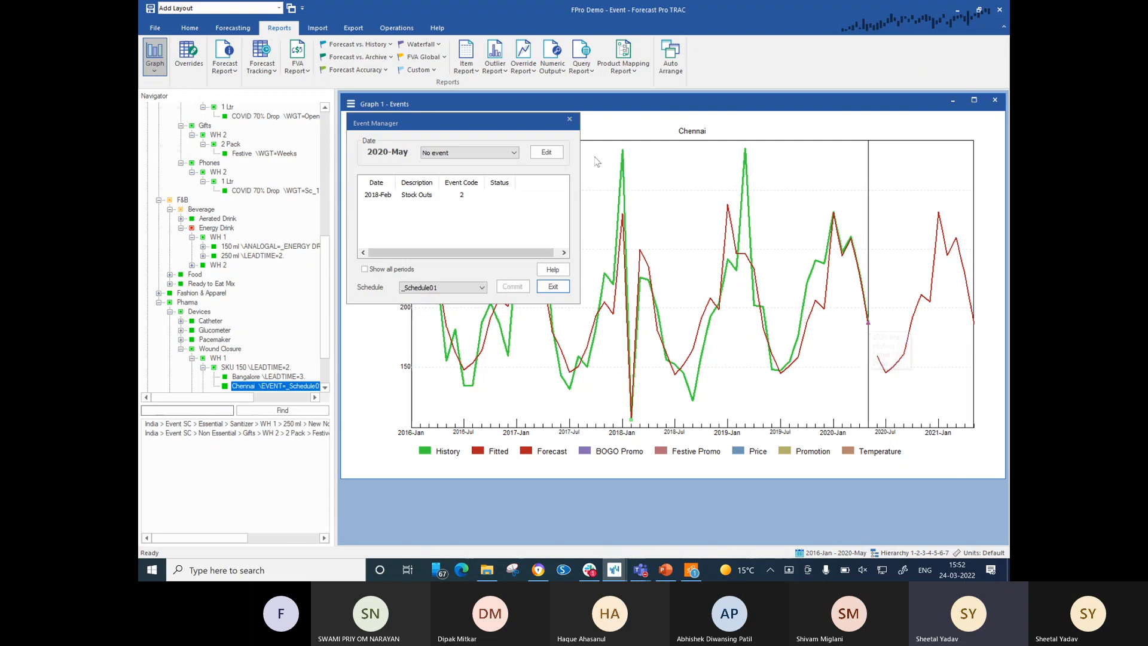
Close the Event Manager, display the Forecast Report for Chennai and enlarge it over the graph.
click(569, 120)
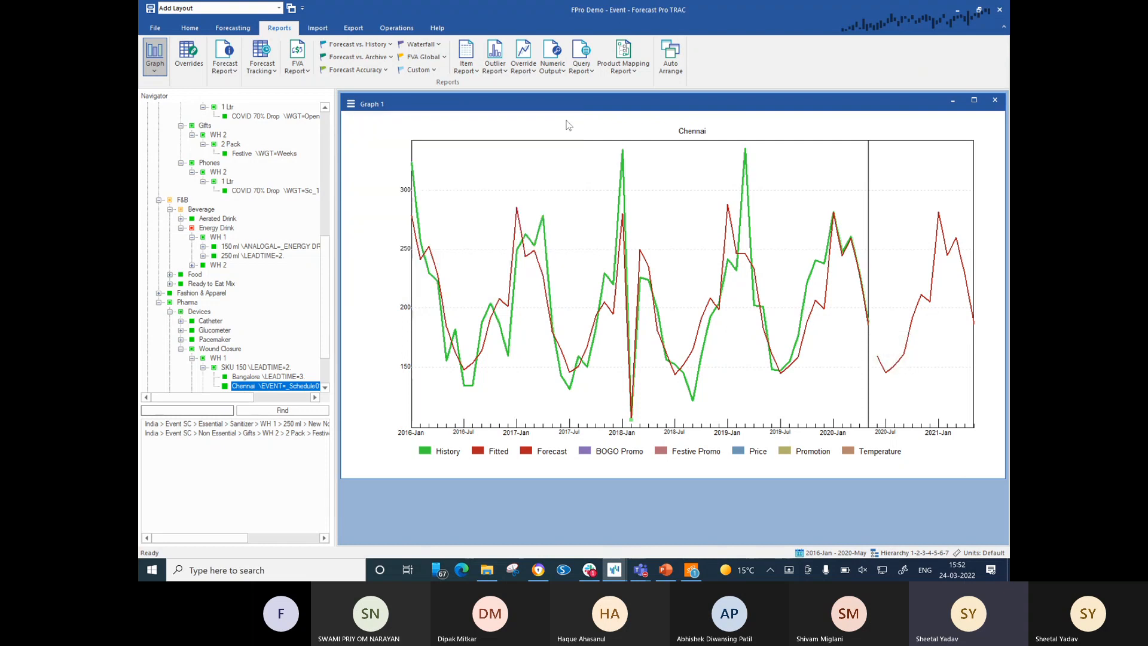
click(202, 30)
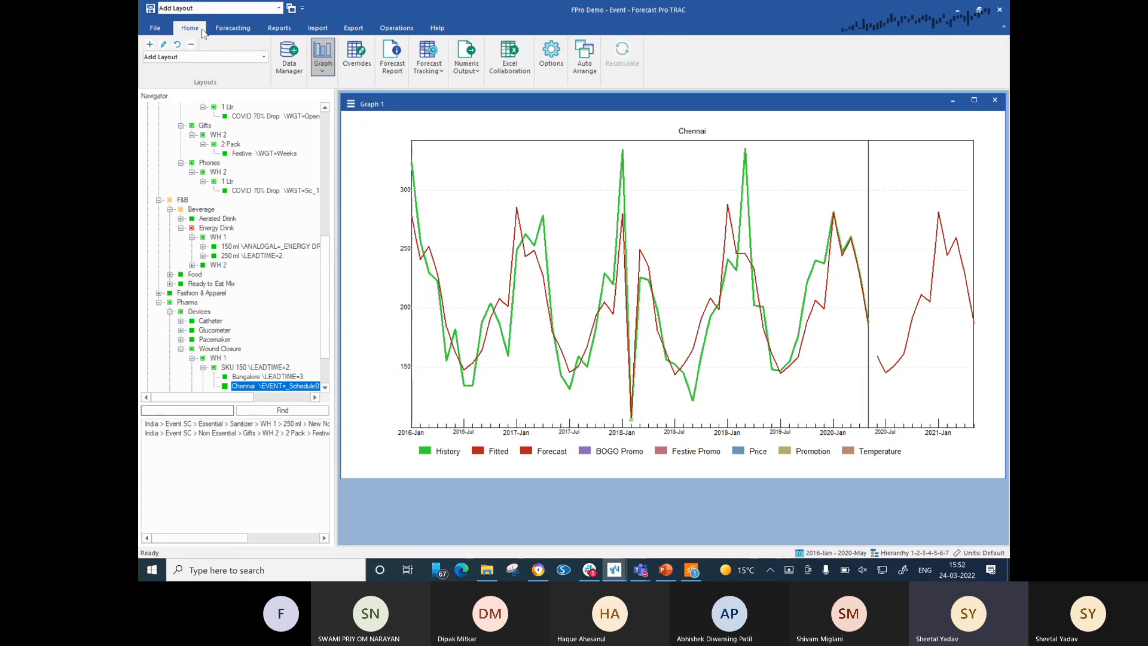
click(380, 55)
drag(573, 481, 585, 189)
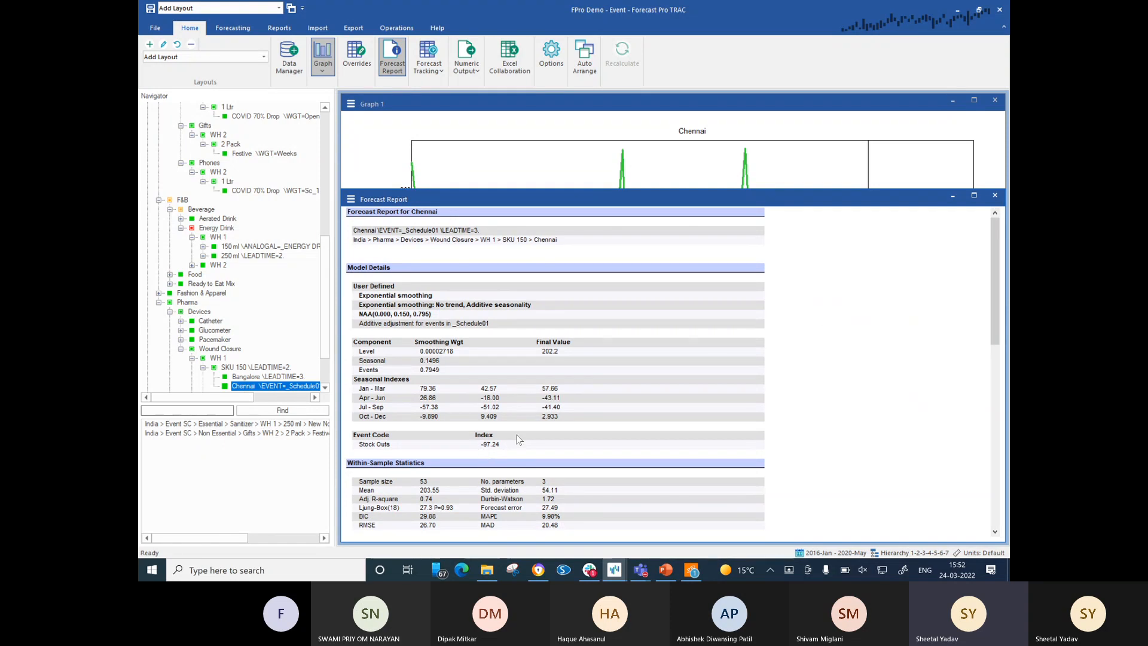
Examine the Stock Outs event code and its index in the Forecast Report, and close the report.
click(386, 445)
click(489, 446)
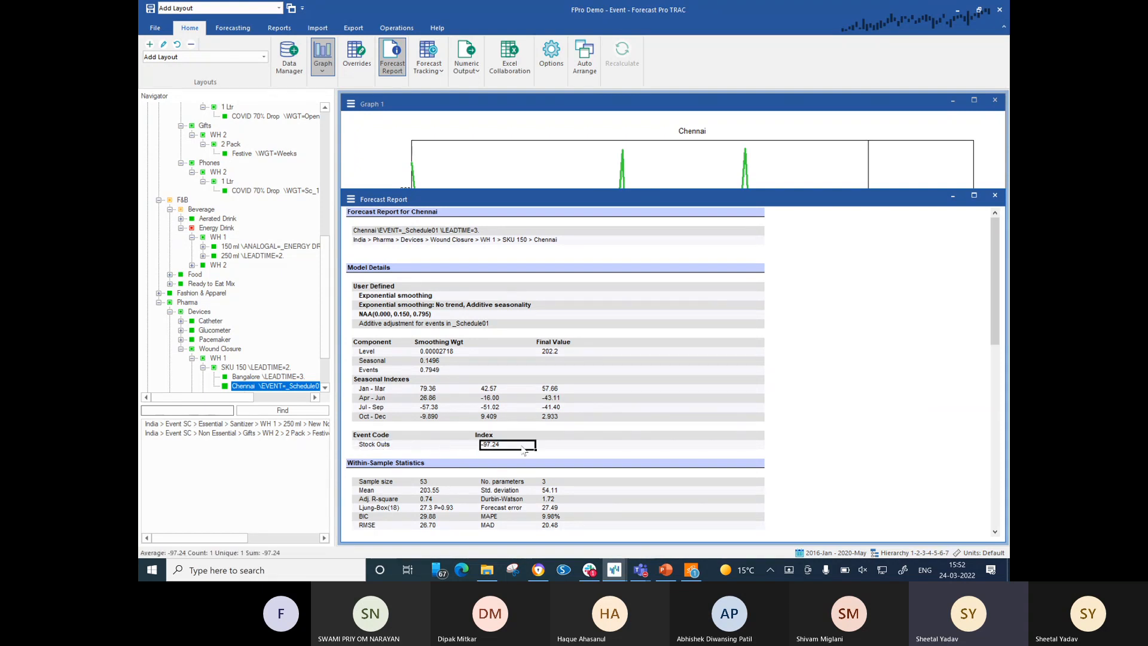
click(599, 445)
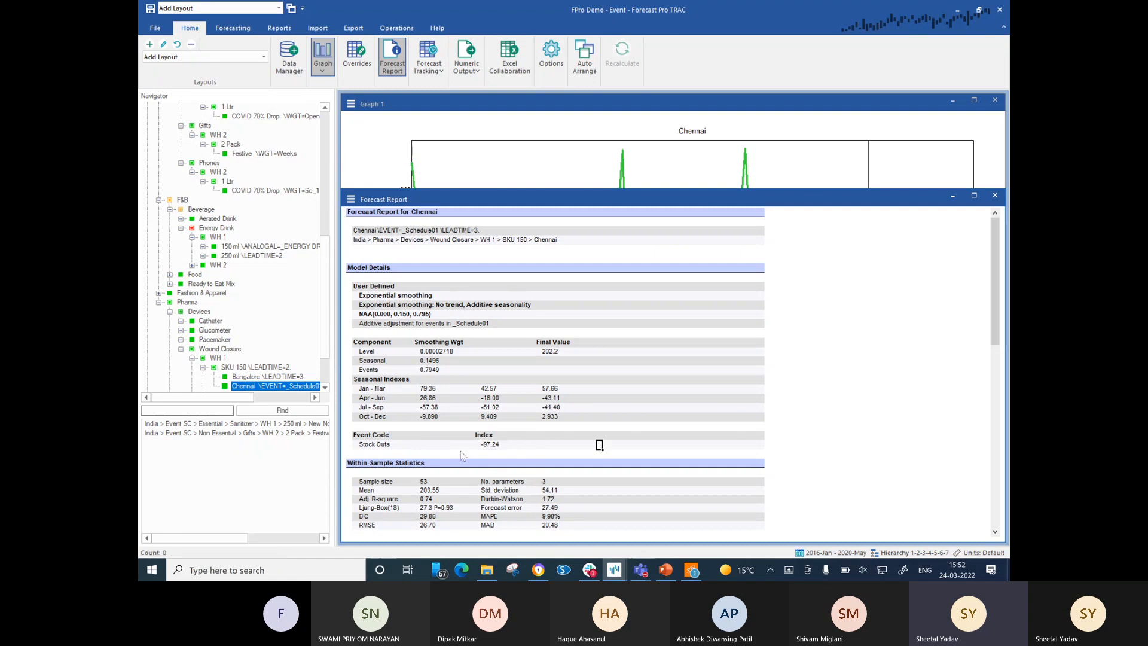
click(995, 196)
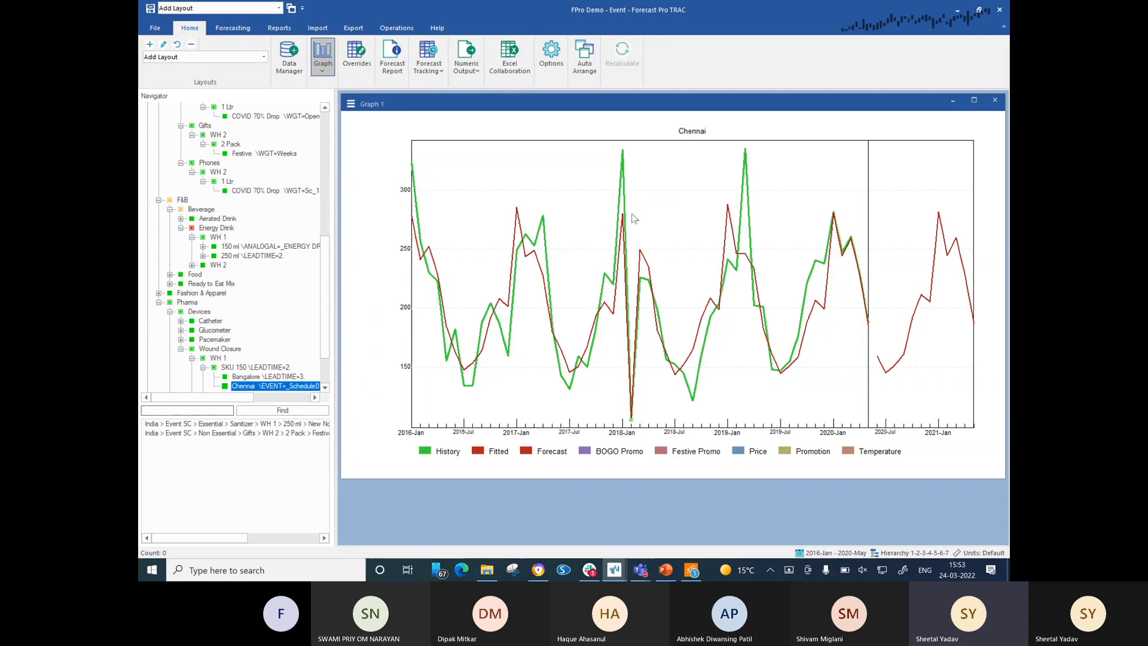
Reopen the enlarged Chennai Forecast Report to recheck the Stock Outs event index, and close it again.
click(393, 57)
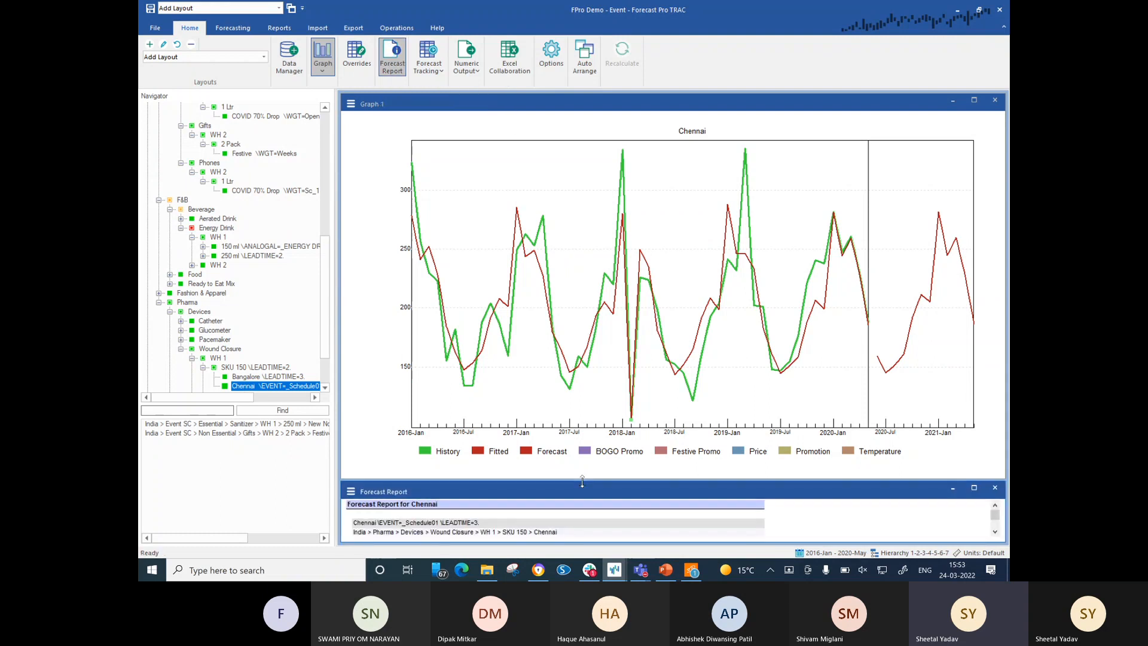
drag(582, 482, 583, 223)
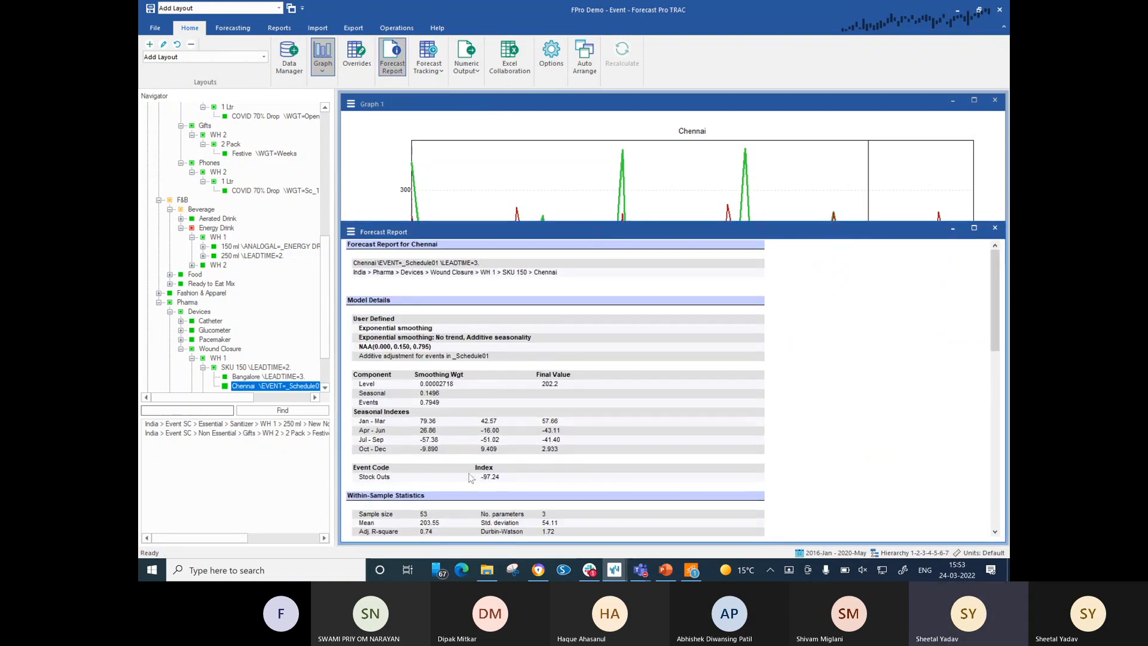
click(996, 228)
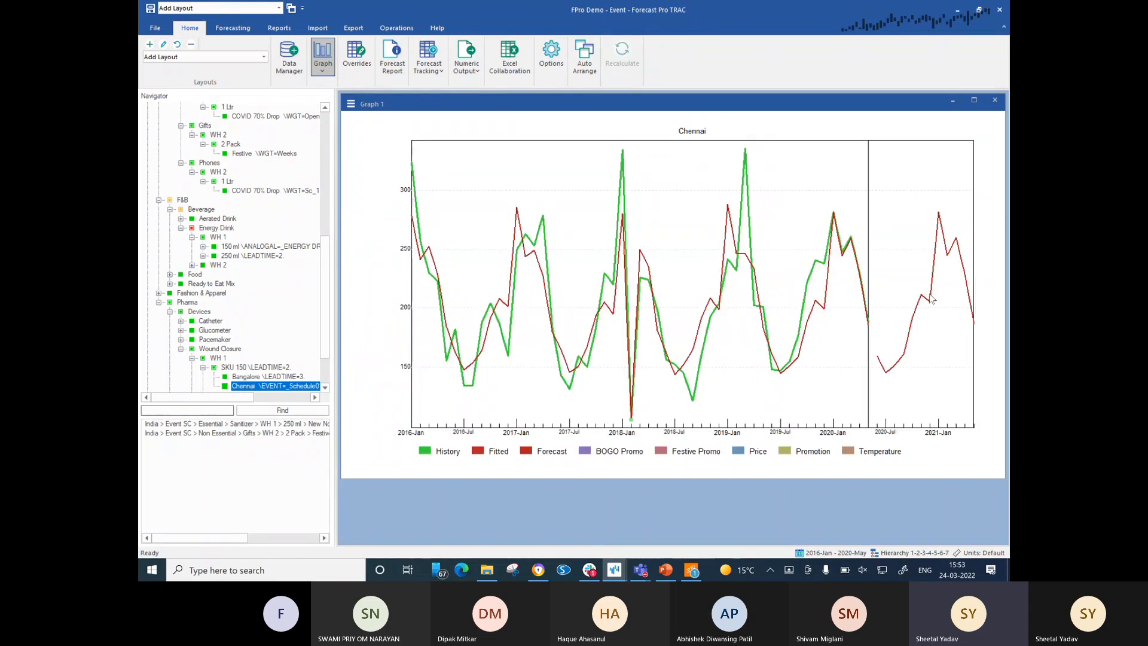